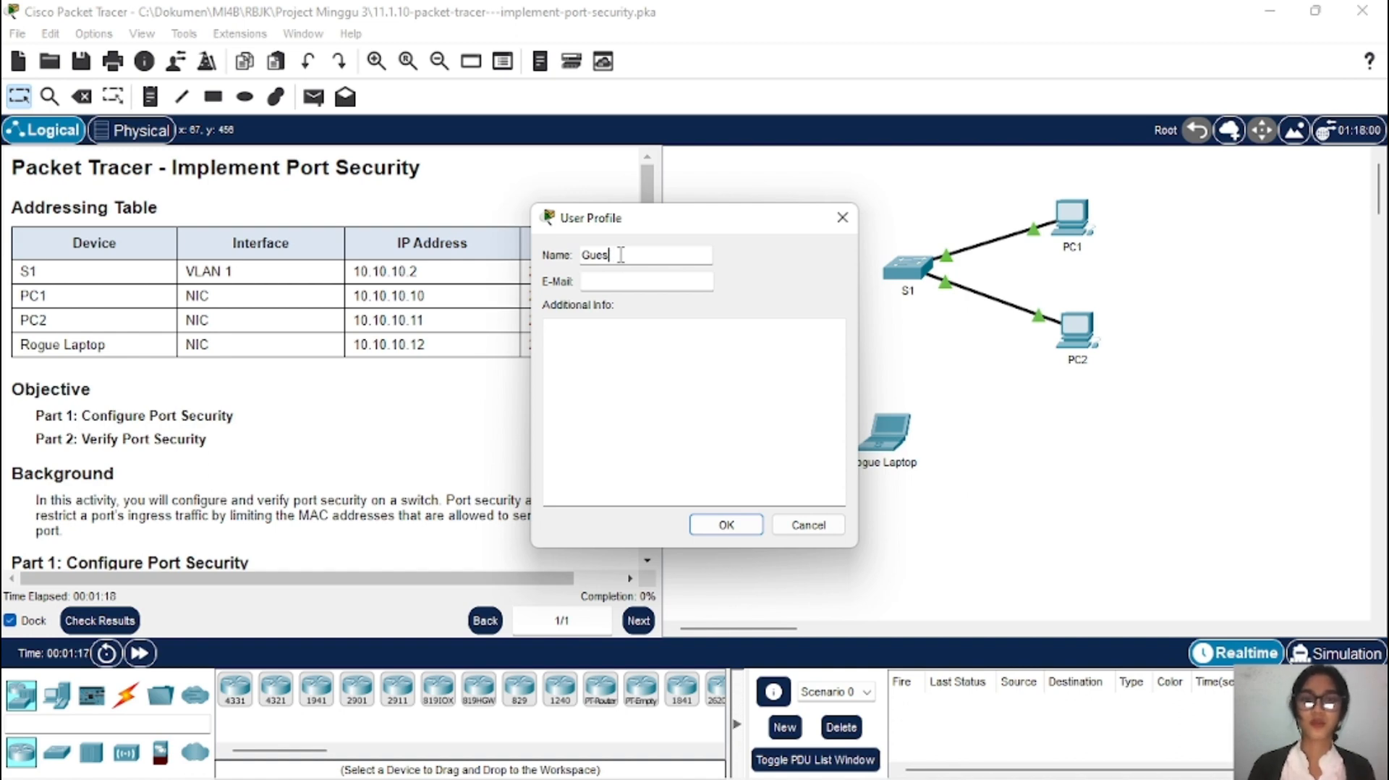
Step: Replace the default profile name with the student's full name, add their e-mail address, and save
{"action": "key", "text": "BackSpace"}
{"action": "key", "text": "BackSpace"}
{"action": "key", "text": "BackSpace"}
{"action": "key", "text": "BackSpace"}
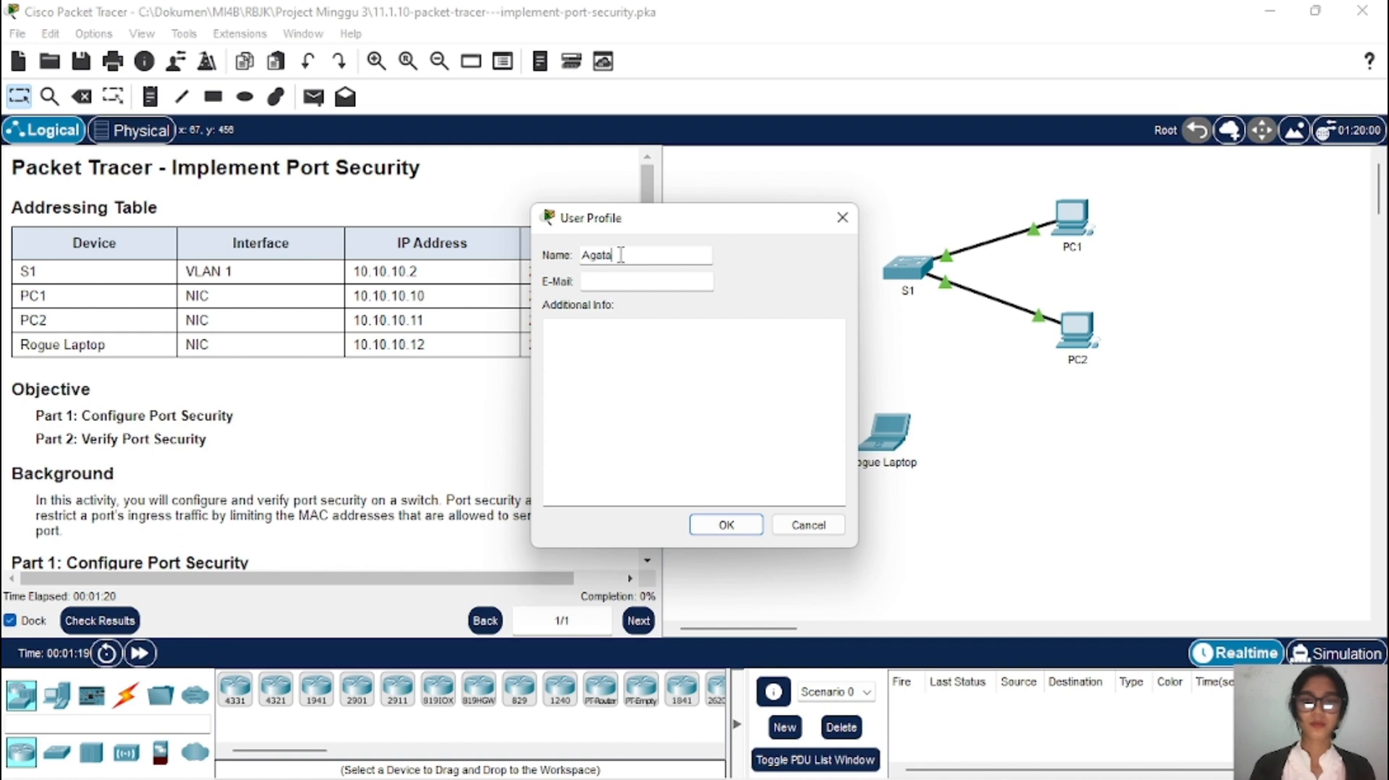
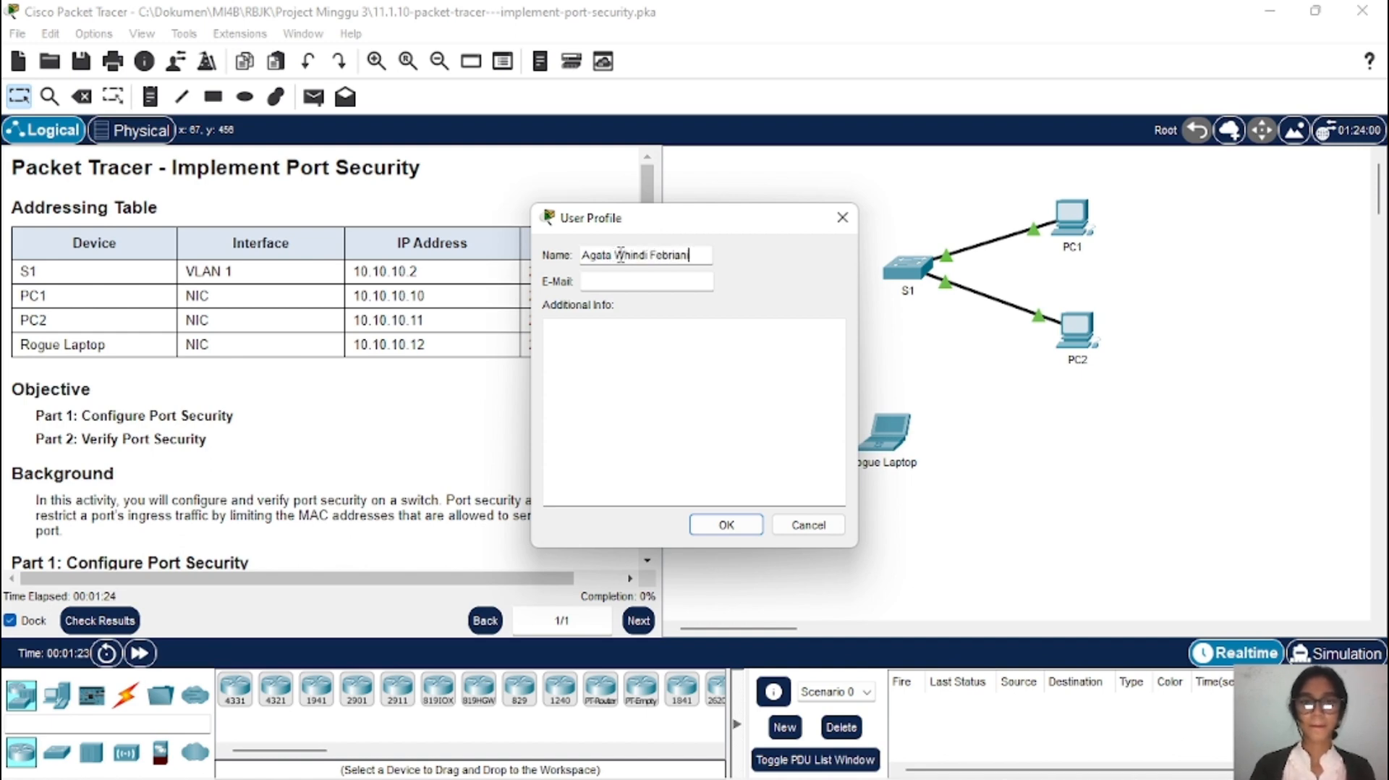
{"action": "left_click", "coordinate": [635, 284]}
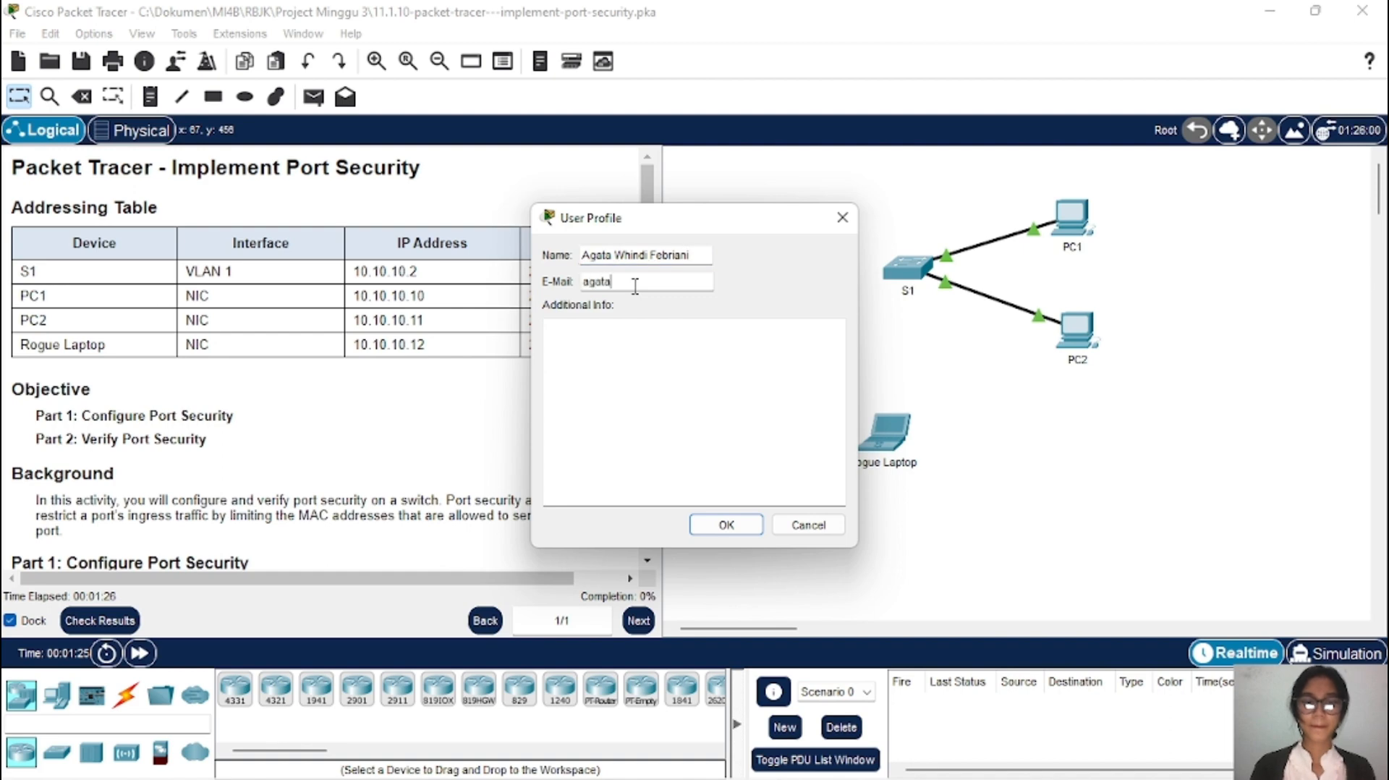
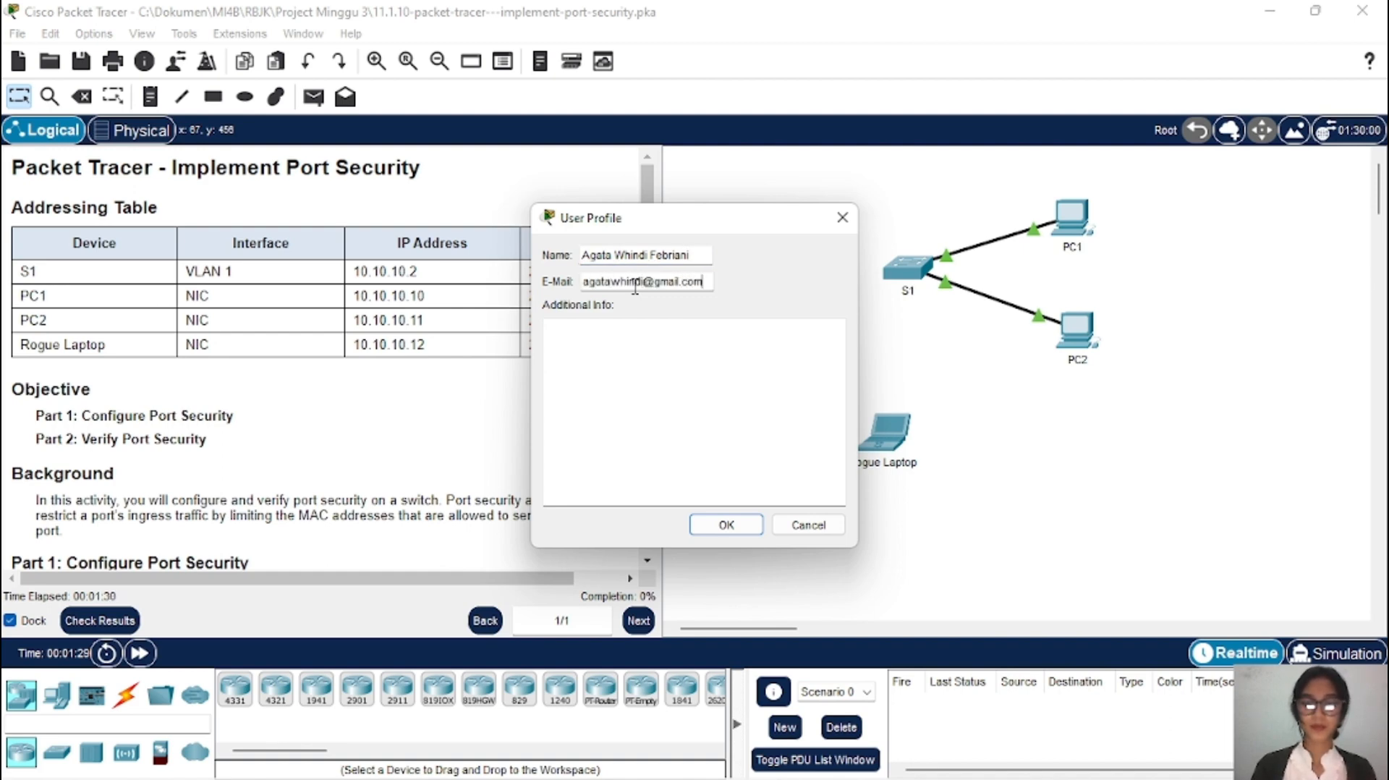
{"action": "left_click", "coordinate": [729, 526]}
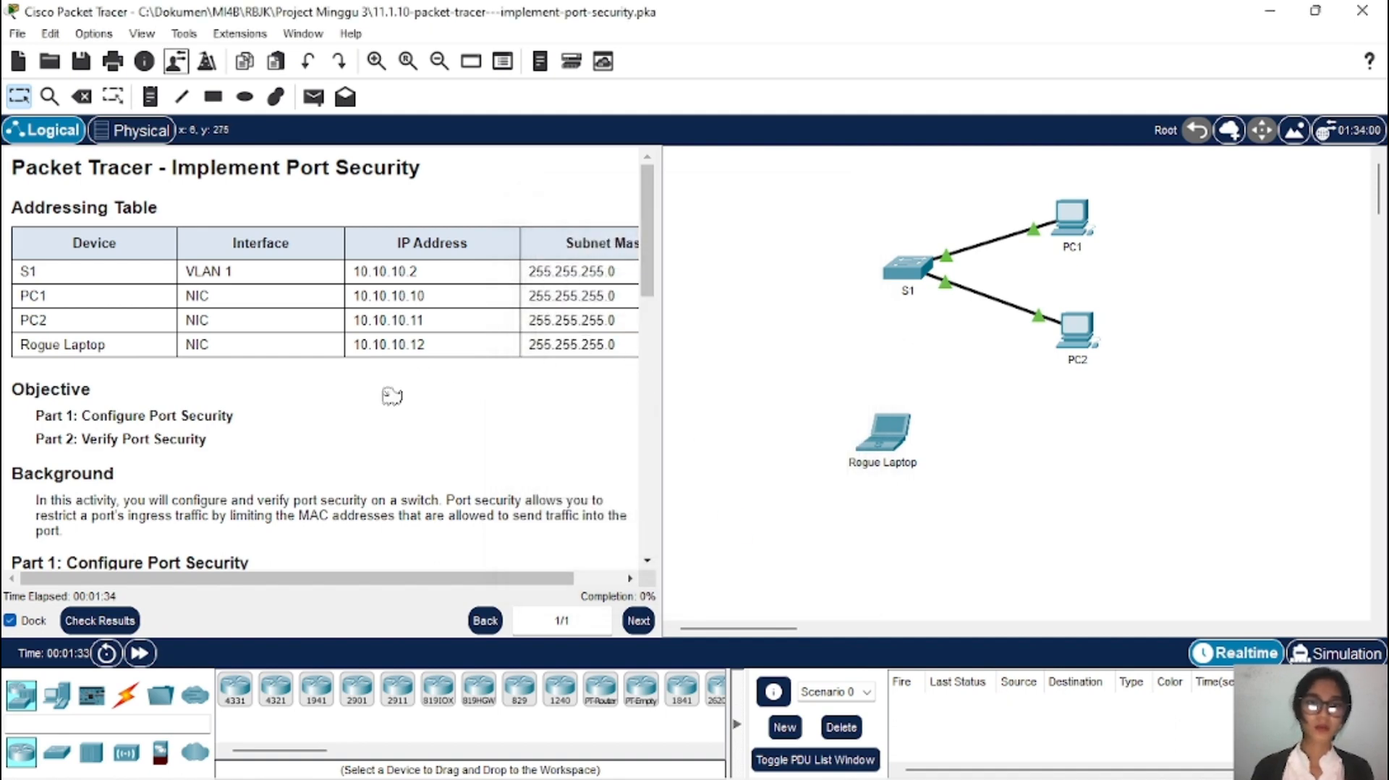
Step: Resize and scroll the activity instructions to bring Part 1 steps a–e into view
{"action": "scroll", "coordinate": [357, 439], "scroll_direction": "down", "scroll_amount": 3}
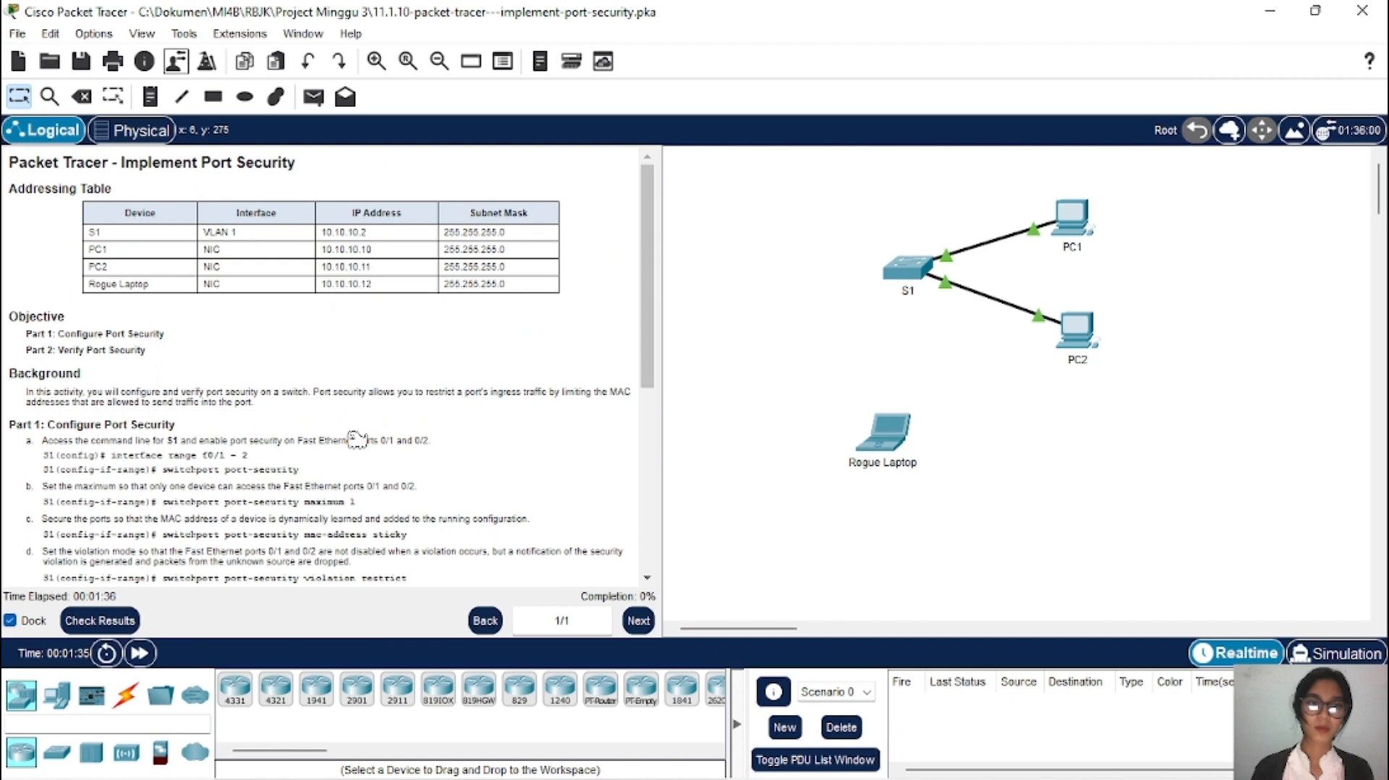
{"action": "scroll", "coordinate": [357, 439], "scroll_direction": "up", "scroll_amount": 1}
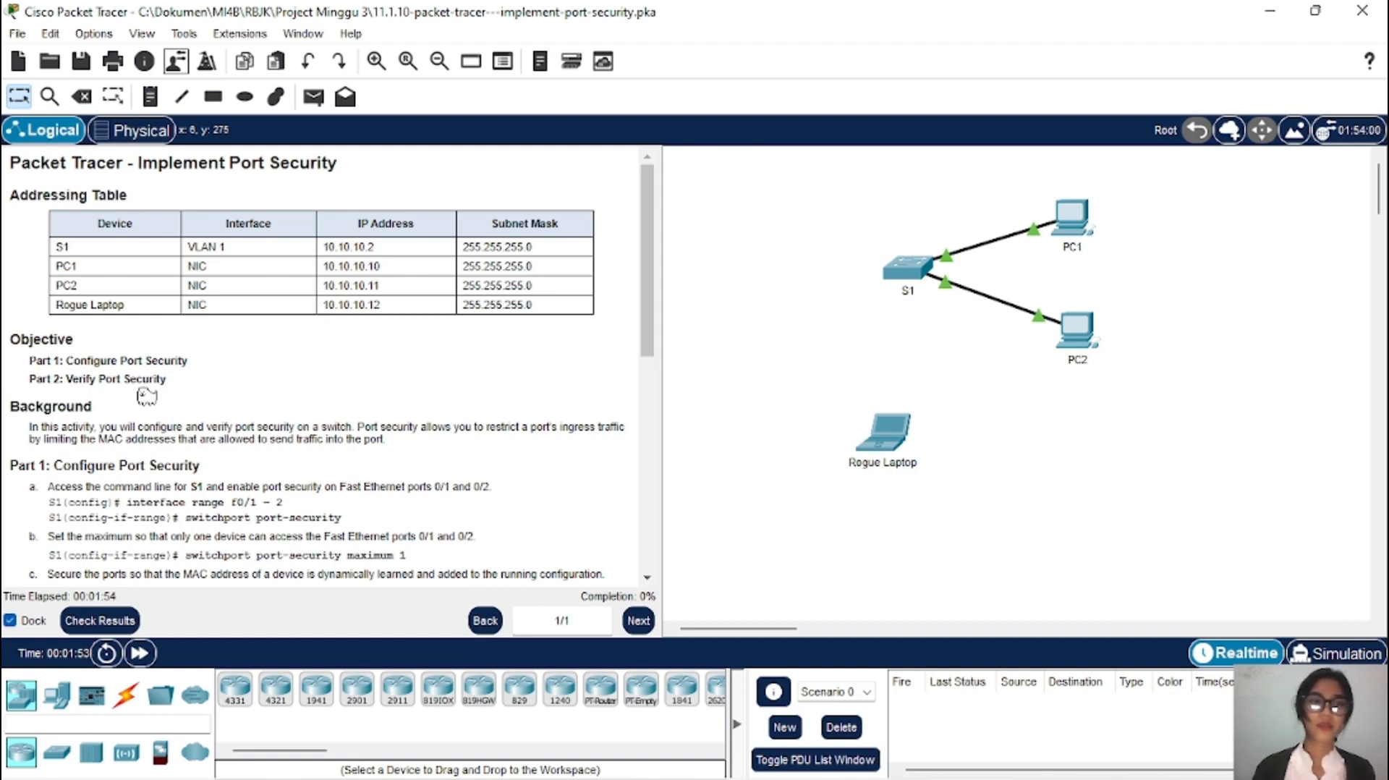
{"action": "scroll", "coordinate": [147, 396], "scroll_direction": "down", "scroll_amount": 1}
{"action": "scroll", "coordinate": [144, 391], "scroll_direction": "up", "scroll_amount": 1}
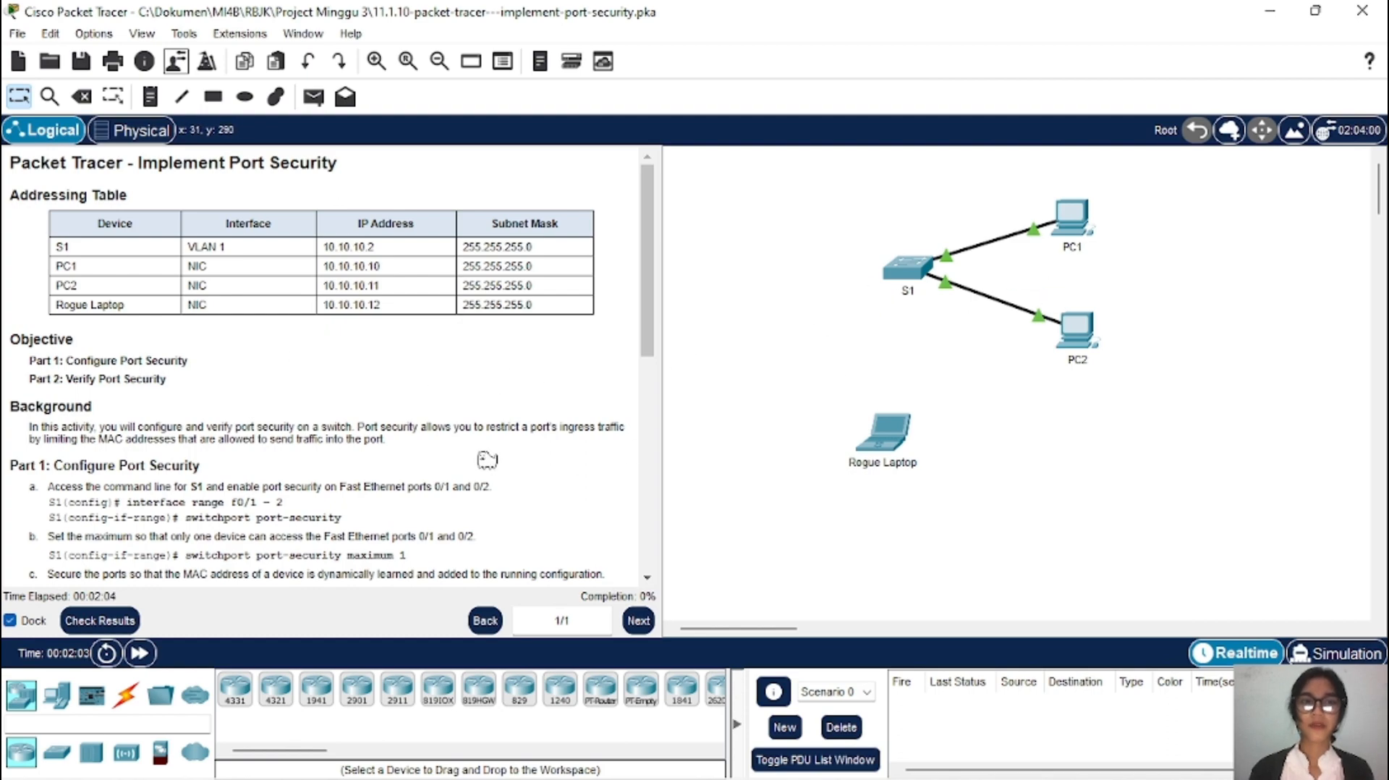
{"action": "scroll", "coordinate": [467, 451], "scroll_direction": "down", "scroll_amount": 5}
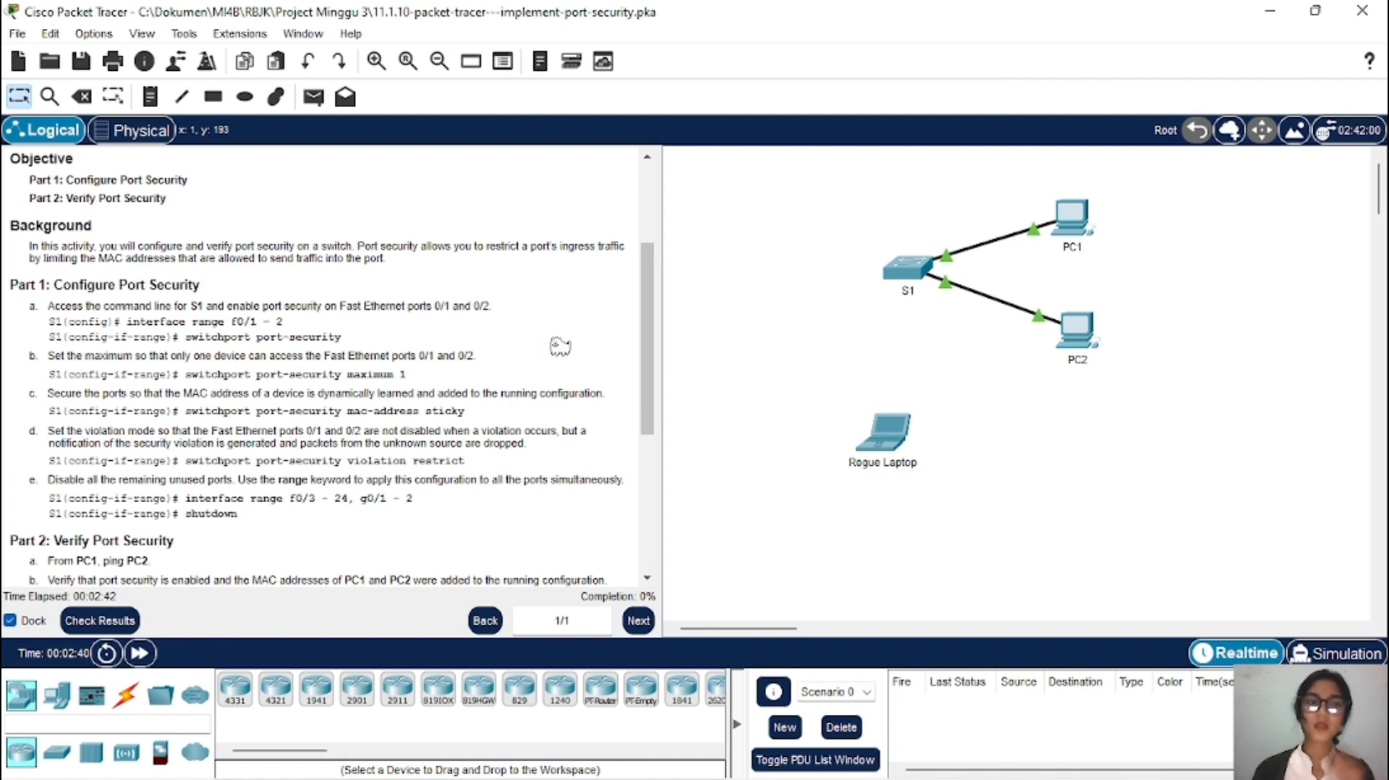
{"action": "scroll", "coordinate": [384, 353], "scroll_direction": "down", "scroll_amount": 3}
{"action": "scroll", "coordinate": [383, 353], "scroll_direction": "up", "scroll_amount": 1}
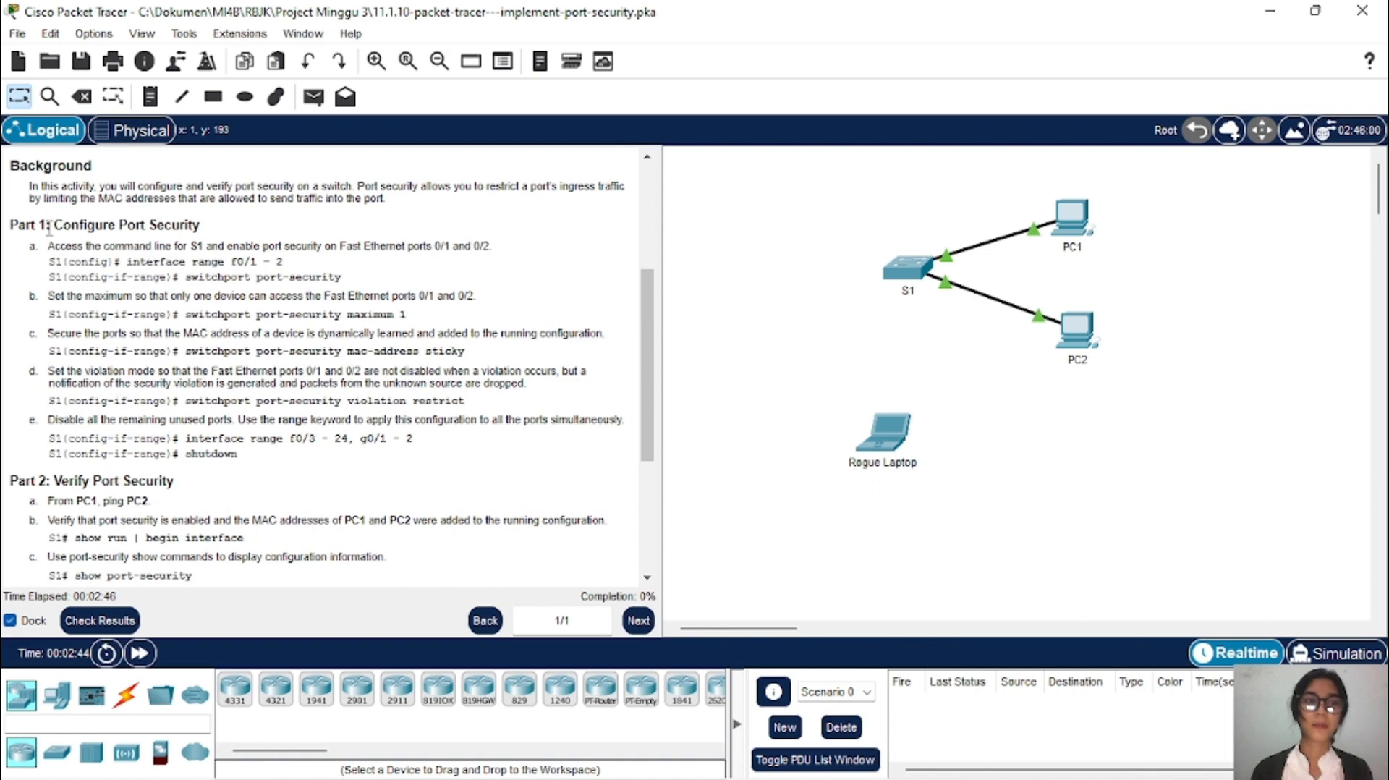
{"action": "scroll", "coordinate": [230, 382], "scroll_direction": "down", "scroll_amount": 1}
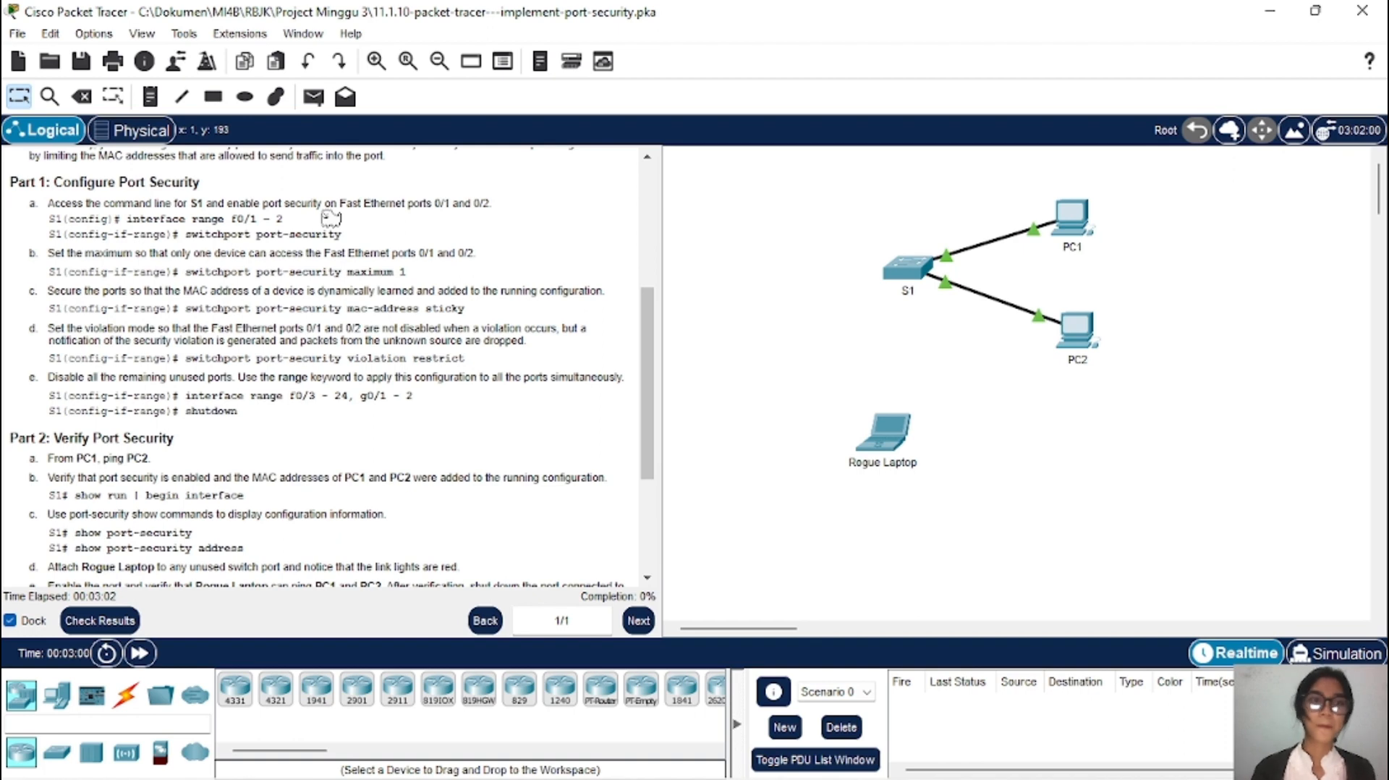
{"action": "scroll", "coordinate": [330, 217], "scroll_direction": "down", "scroll_amount": 2}
{"action": "scroll", "coordinate": [201, 212], "scroll_direction": "up", "scroll_amount": 3}
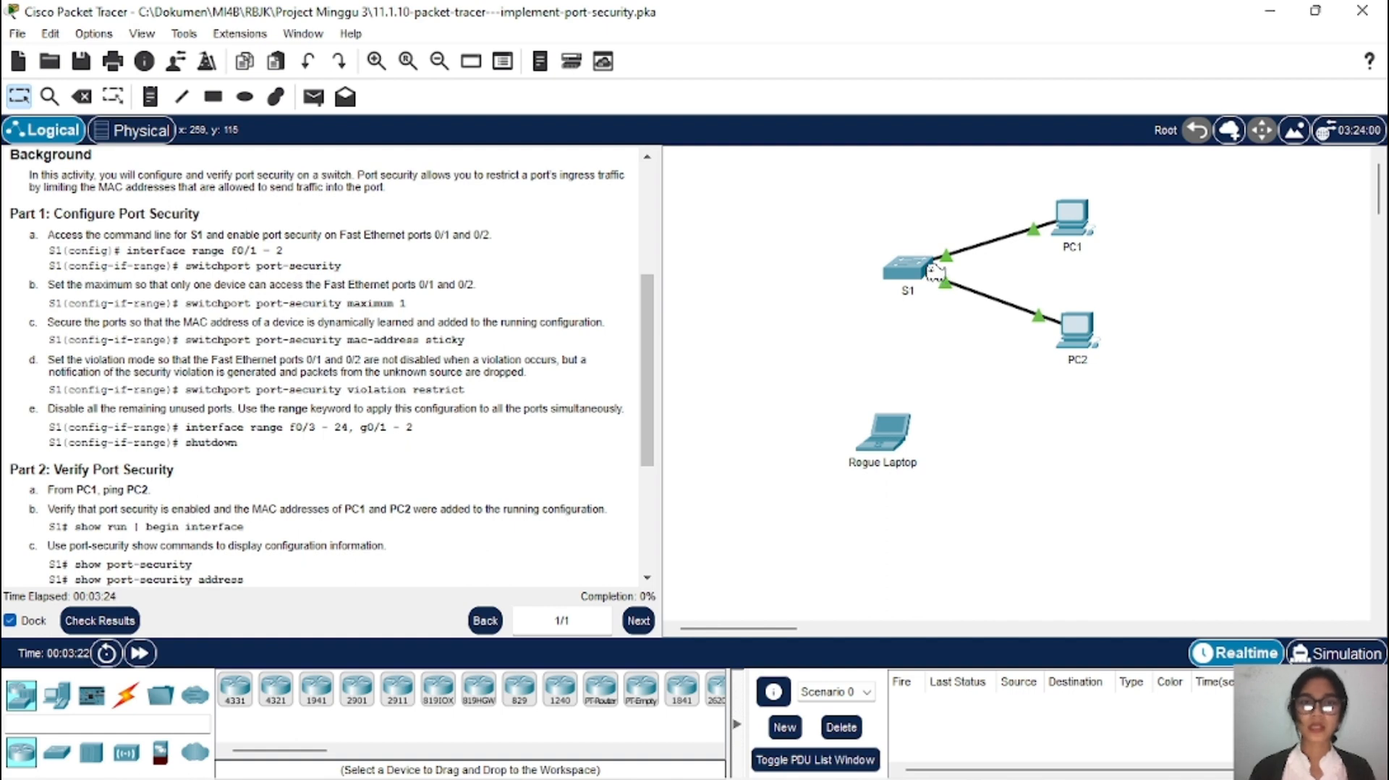
{"action": "mouse_move", "coordinate": [934, 272]}
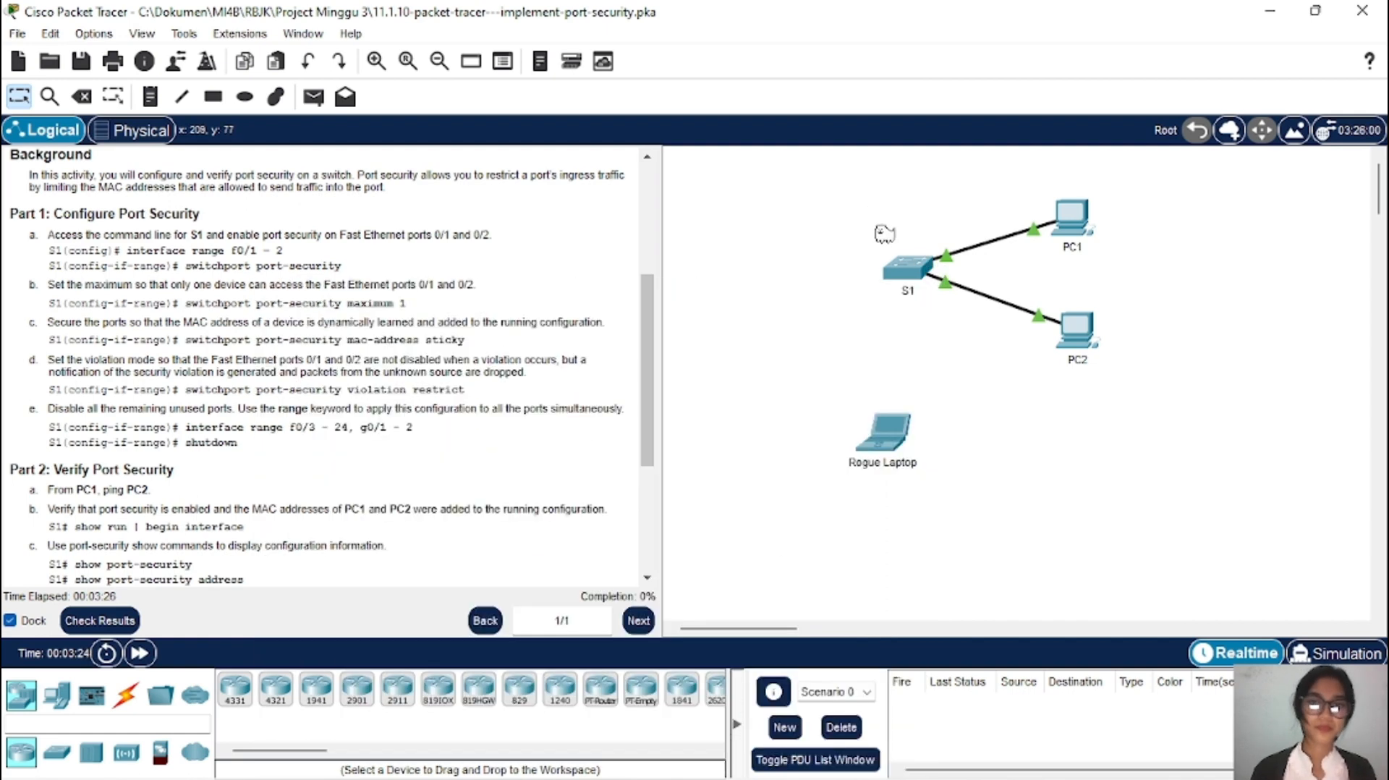
Step: Open switch S1's CLI and enter privileged EXEC mode with enable
{"action": "left_click", "coordinate": [920, 282]}
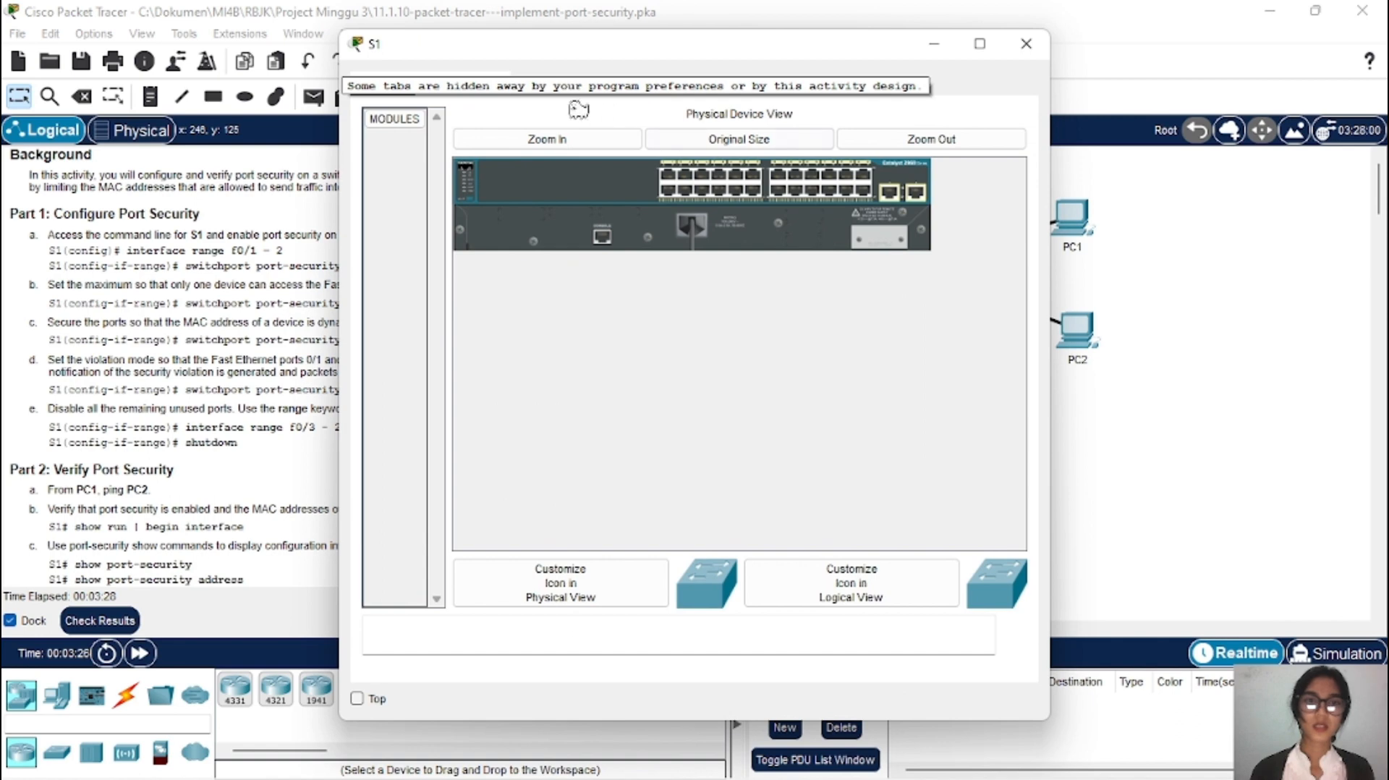
{"action": "left_click", "coordinate": [489, 85]}
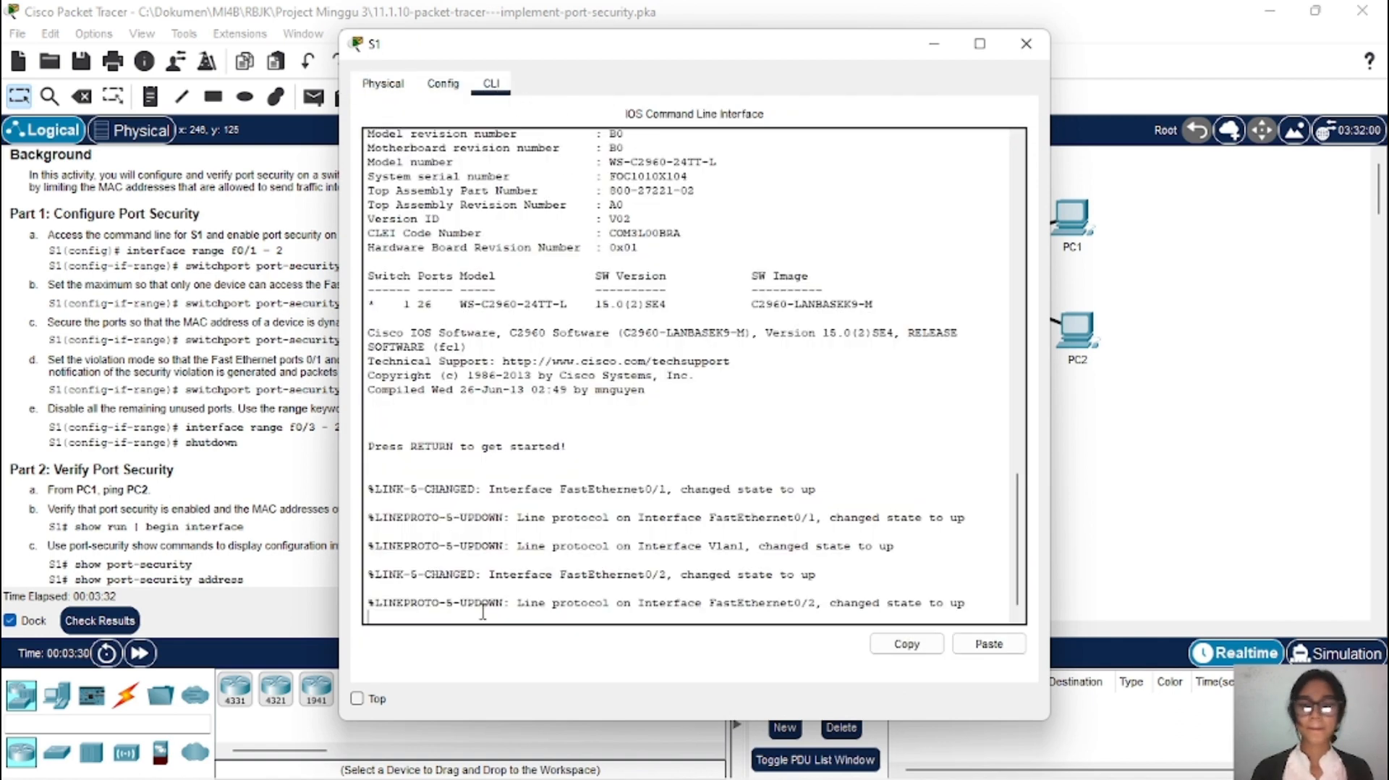
{"action": "key", "text": "Return"}
{"action": "type", "text": "en"}
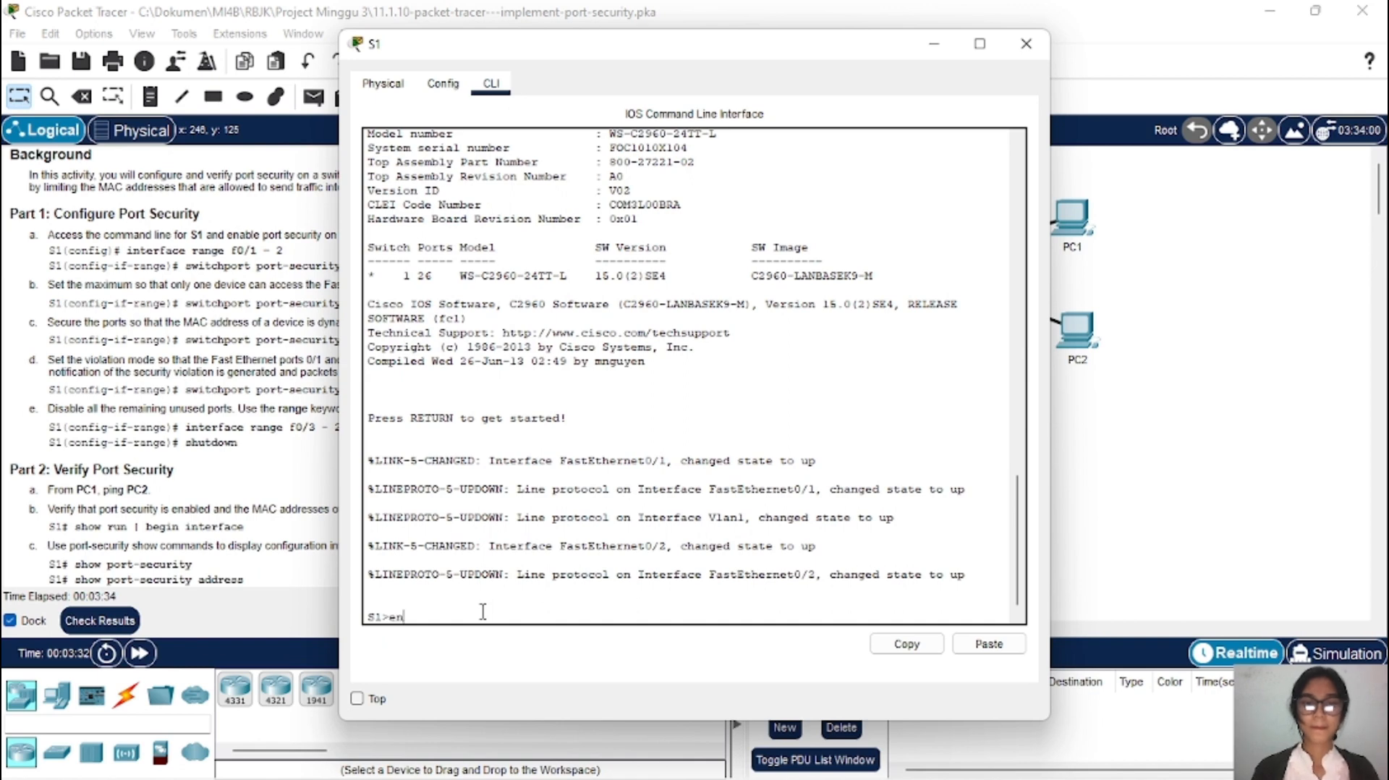
{"action": "key", "text": "Tab"}
{"action": "key", "text": "Return"}
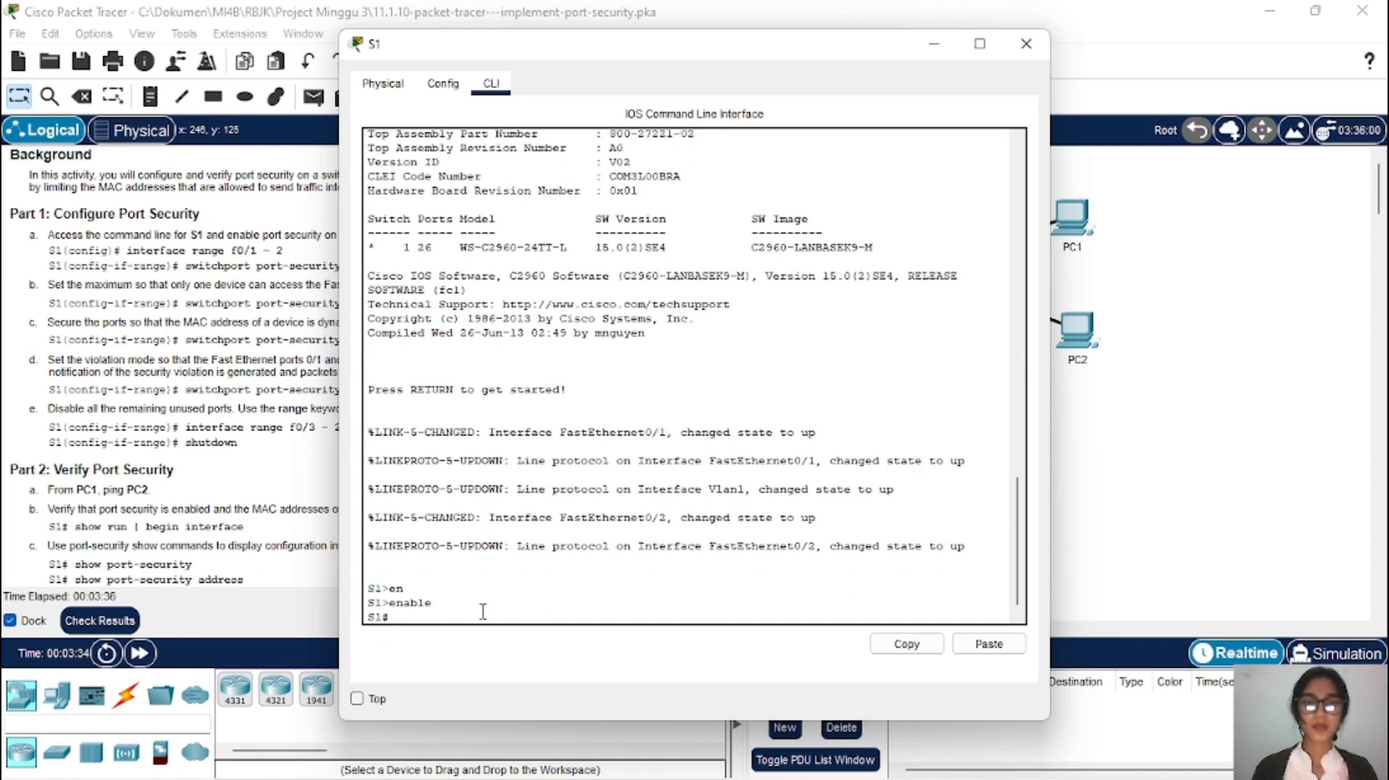
Step: Enter global configuration mode with configure terminal and move the S1 console aside
{"action": "type", "text": "c"}
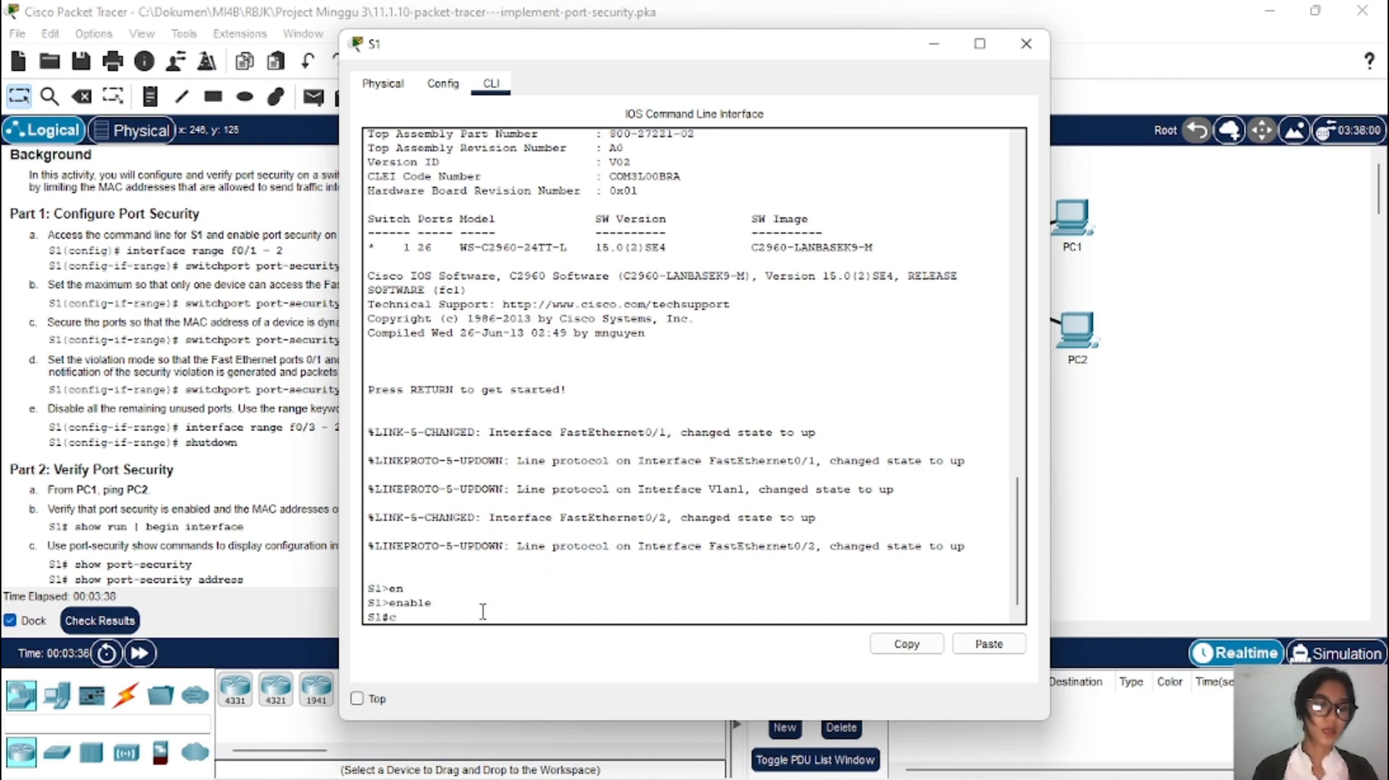
{"action": "type", "text": "onf"}
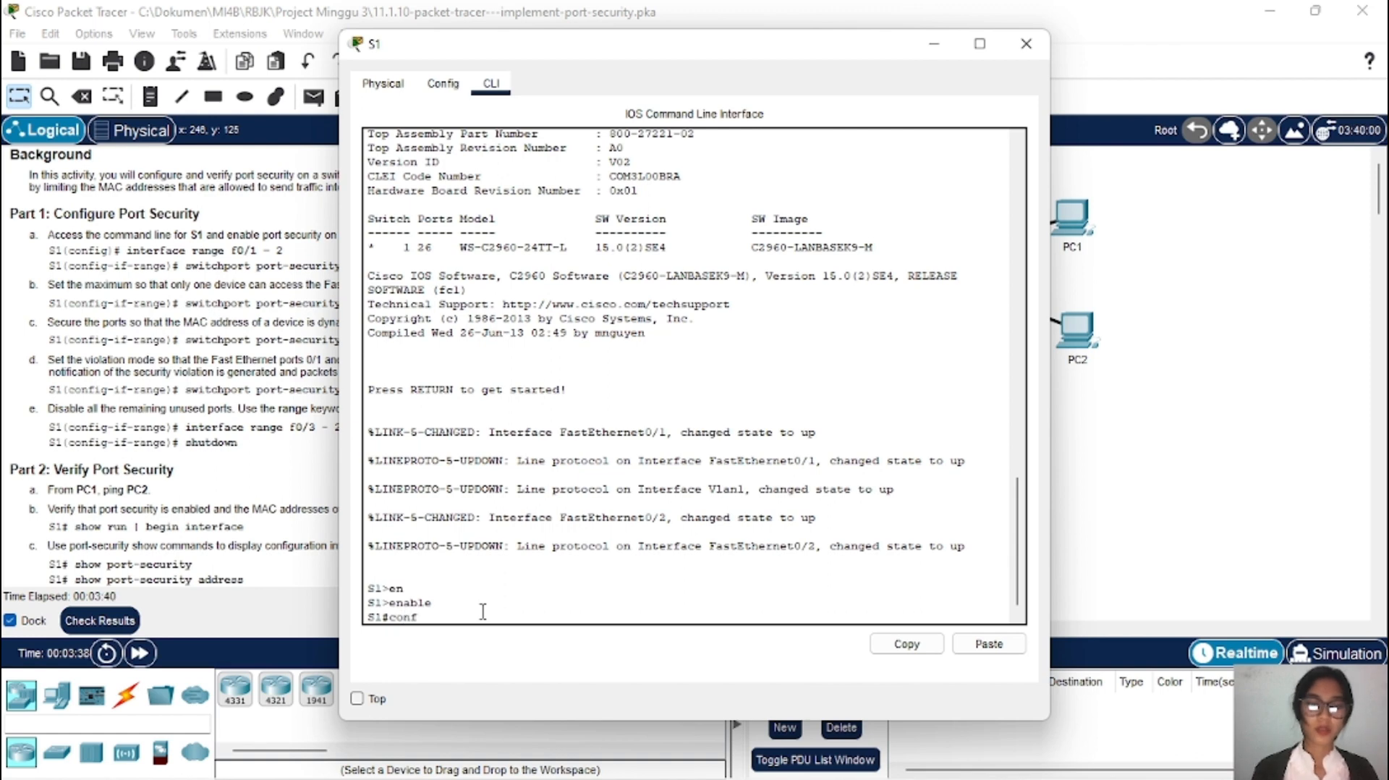
{"action": "key", "text": "Tab"}
{"action": "type", "text": "t"}
{"action": "key", "text": "Tab"}
{"action": "key", "text": "Return"}
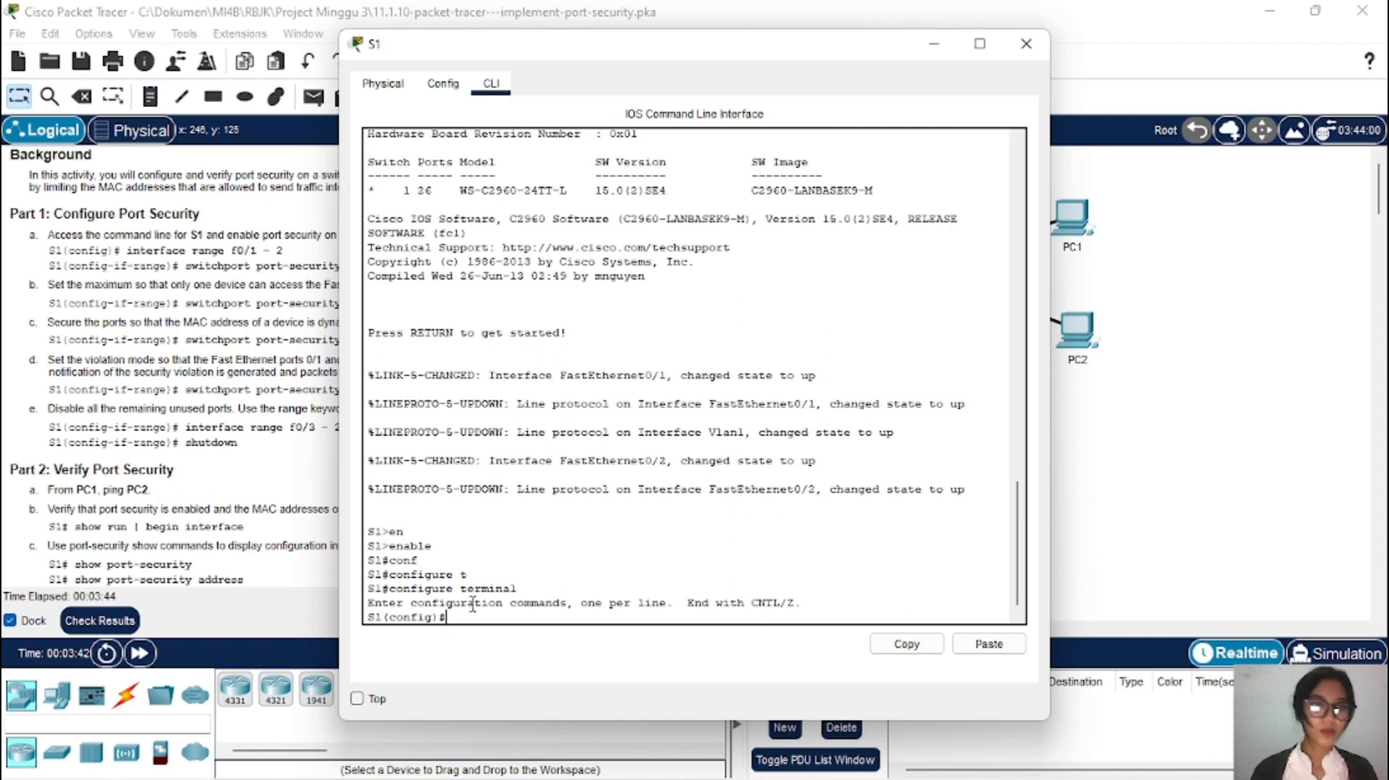
{"action": "left_click_drag", "start_coordinate": [642, 70], "coordinate": [893, 54]}
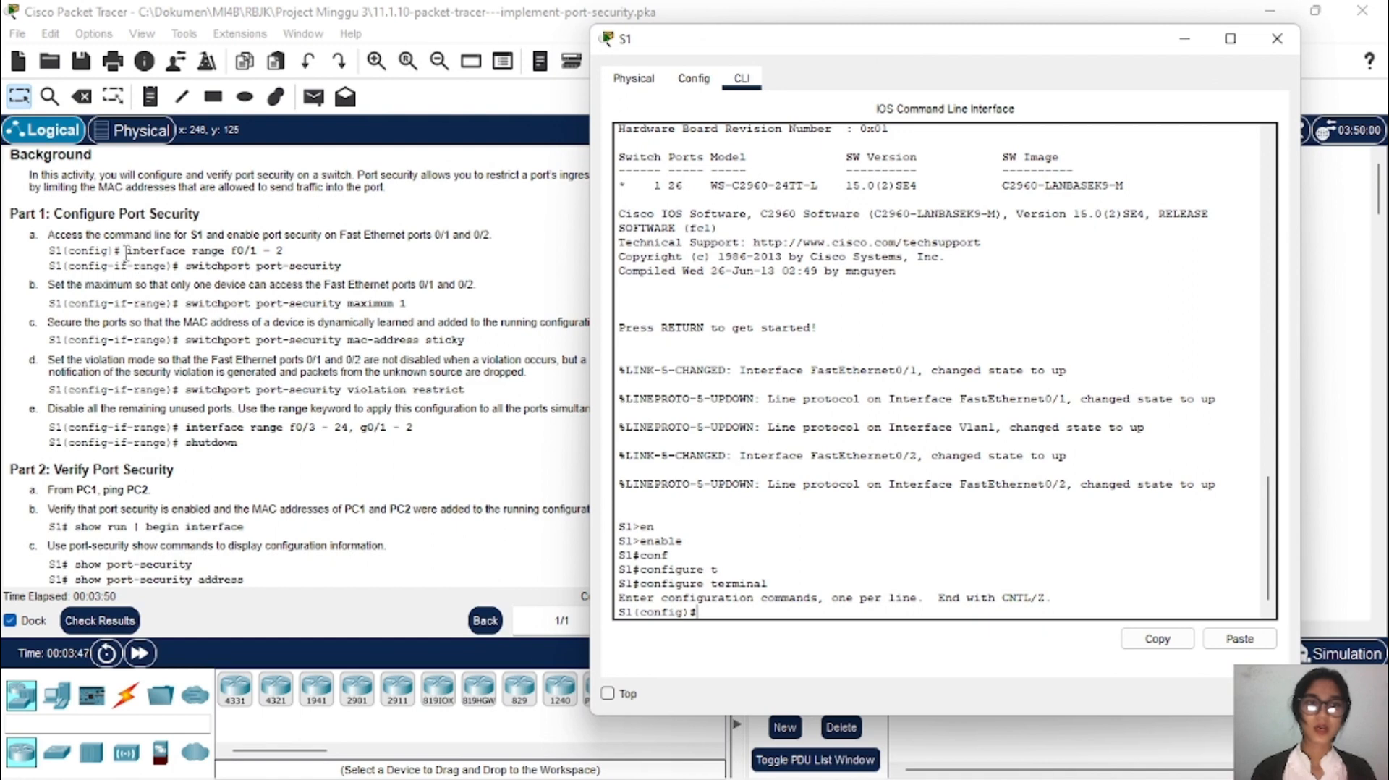
Step: Copy the interface range command from step a and run it on S1
{"action": "left_click_drag", "start_coordinate": [126, 253], "coordinate": [288, 252]}
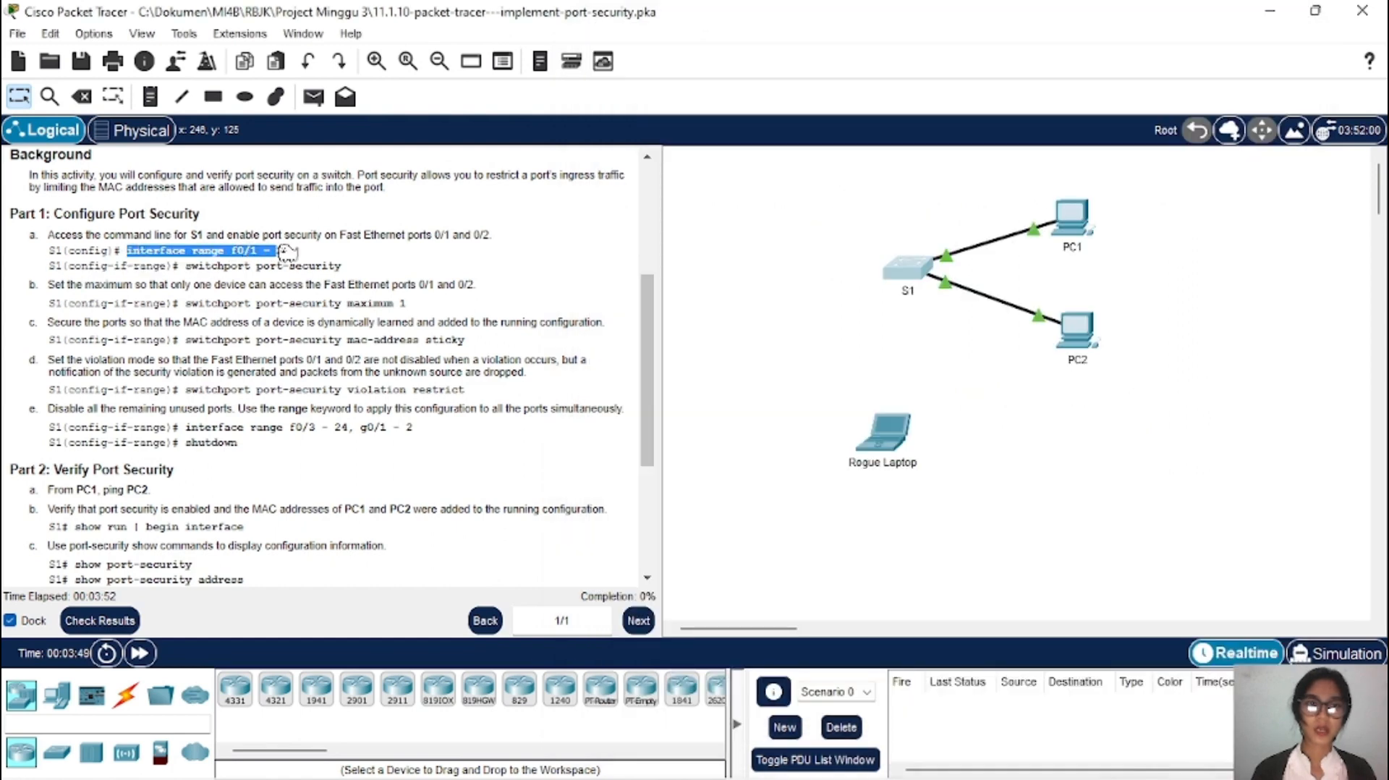
{"action": "right_click", "coordinate": [266, 257]}
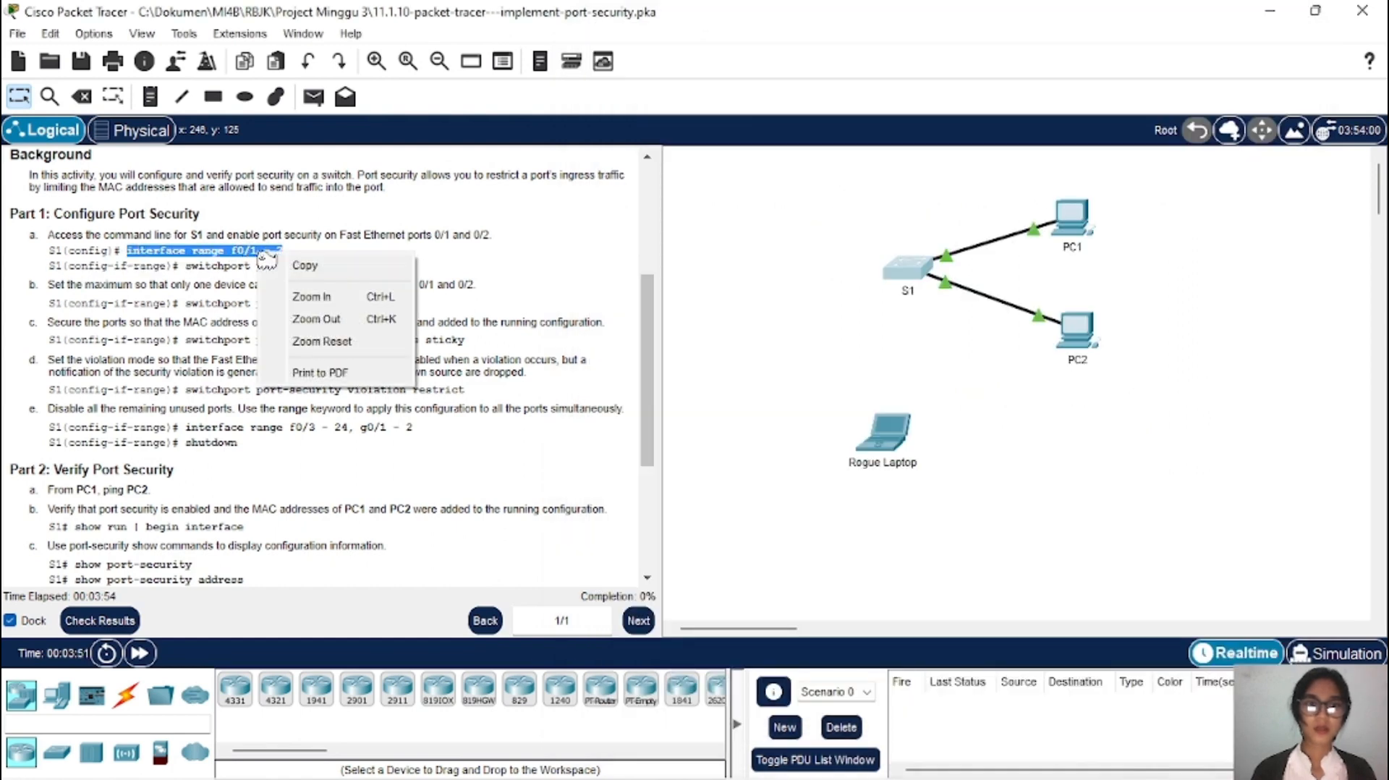
{"action": "left_click", "coordinate": [301, 266]}
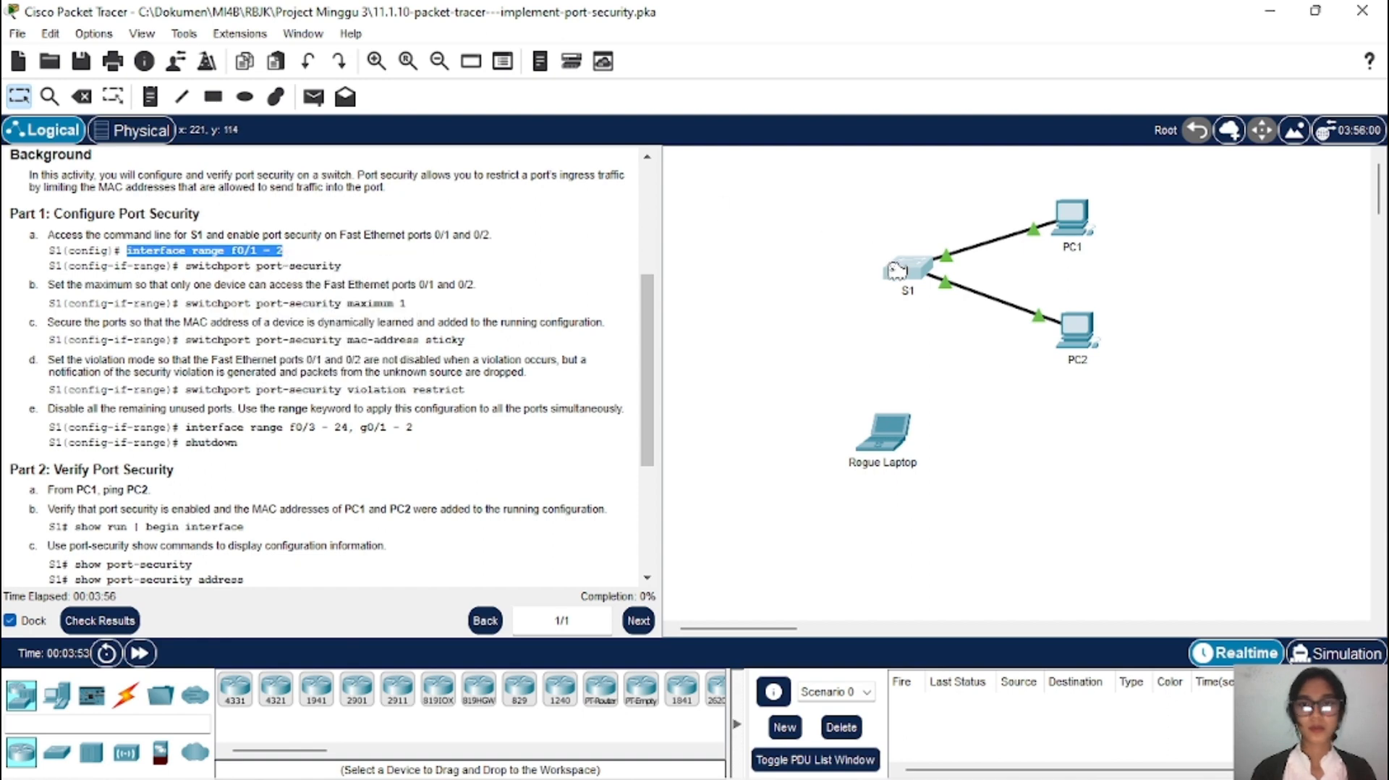
{"action": "left_click", "coordinate": [897, 271]}
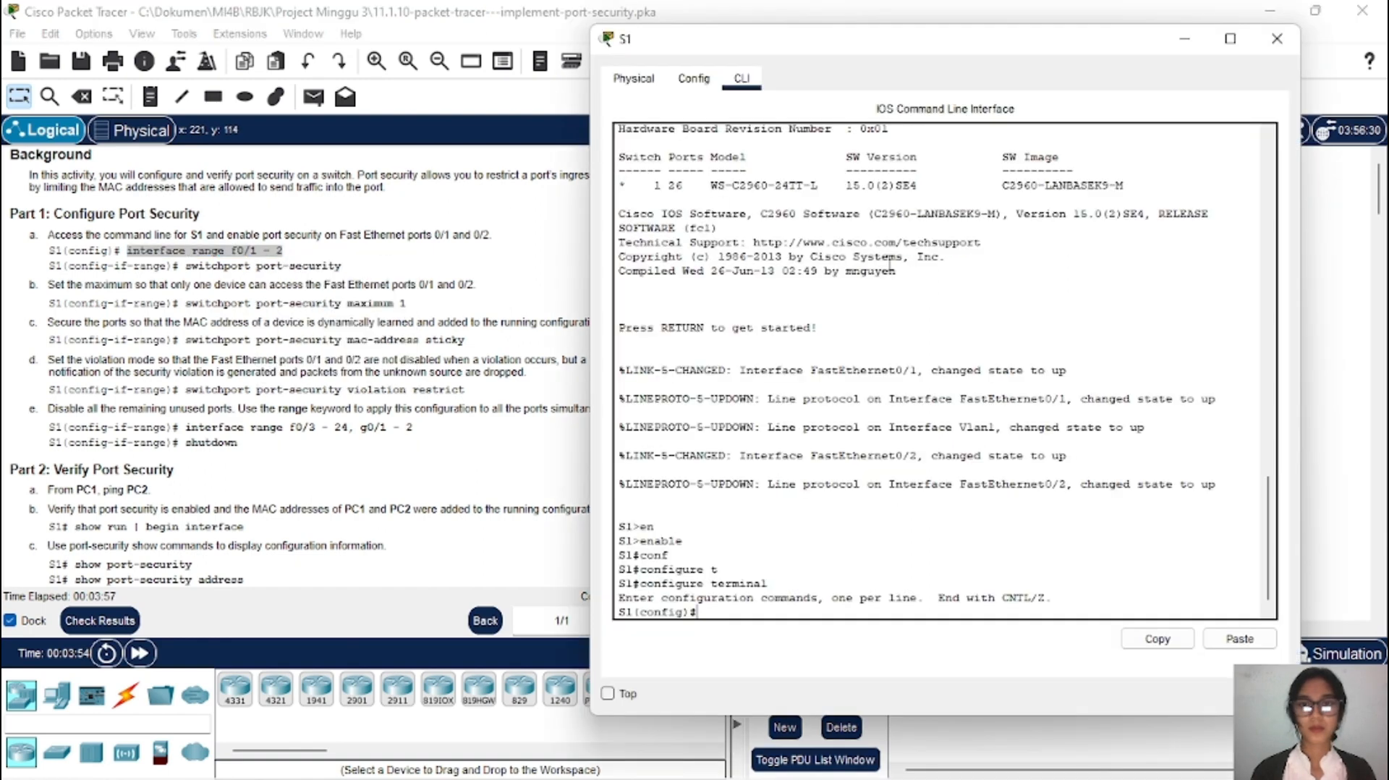
{"action": "left_click", "coordinate": [1242, 640]}
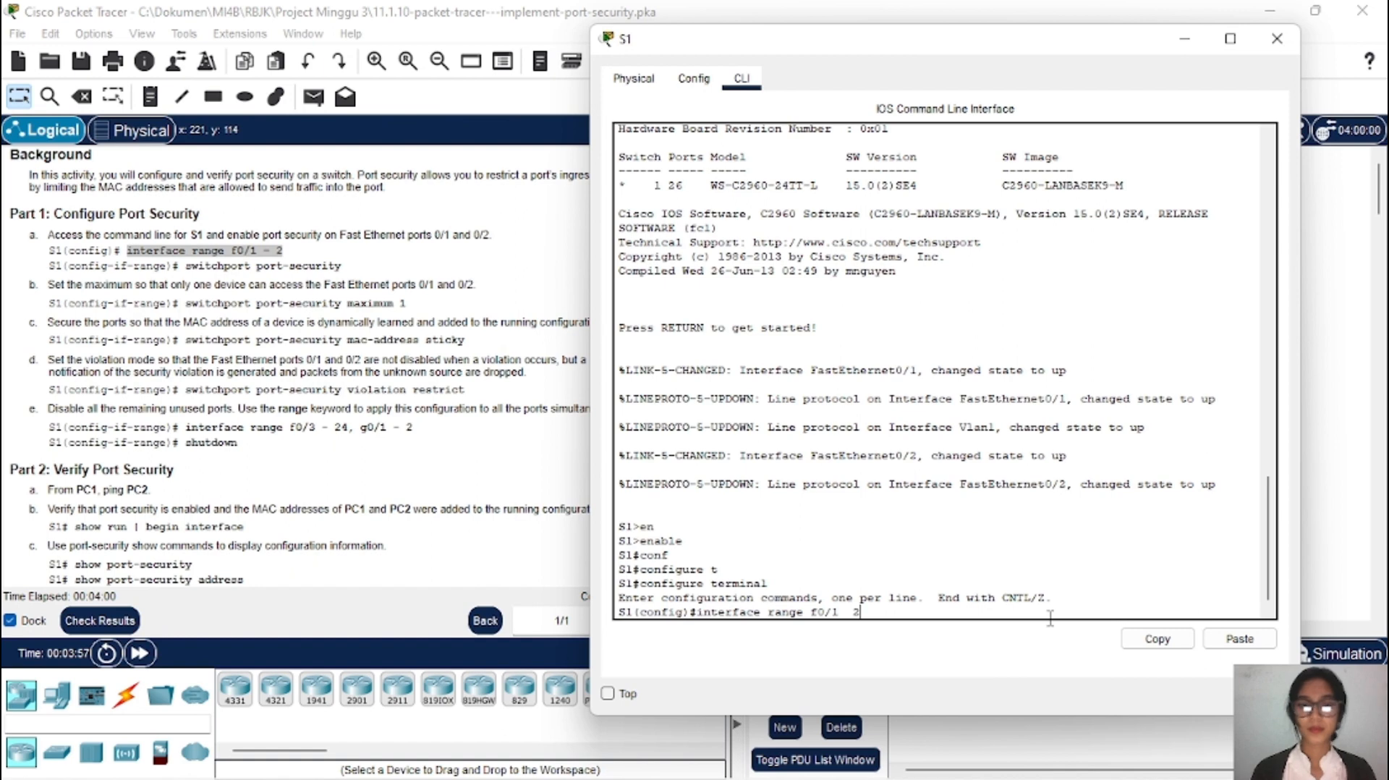
{"action": "key", "text": "Return"}
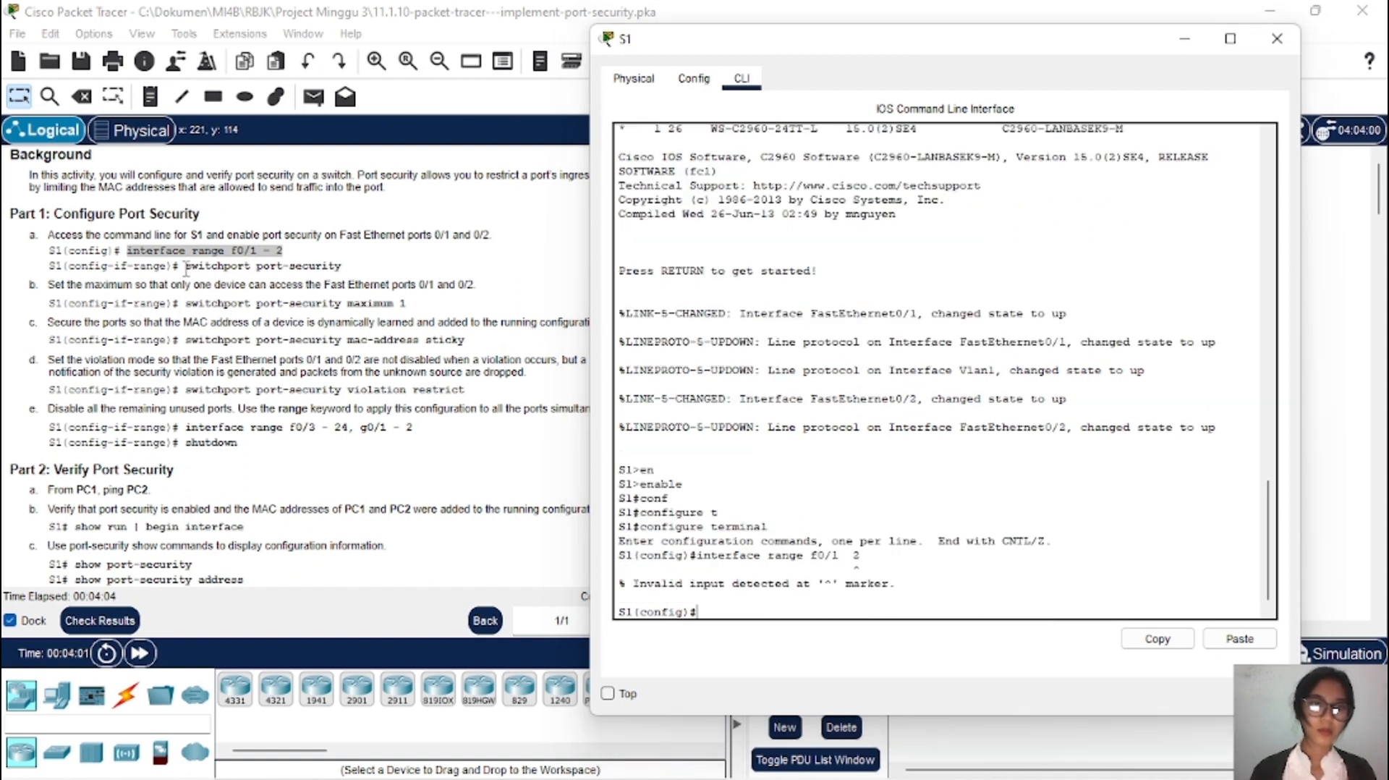
Step: Correct the range to interface range f0/1-2 and enable switchport port-security
{"action": "left_click_drag", "start_coordinate": [185, 265], "coordinate": [356, 277]}
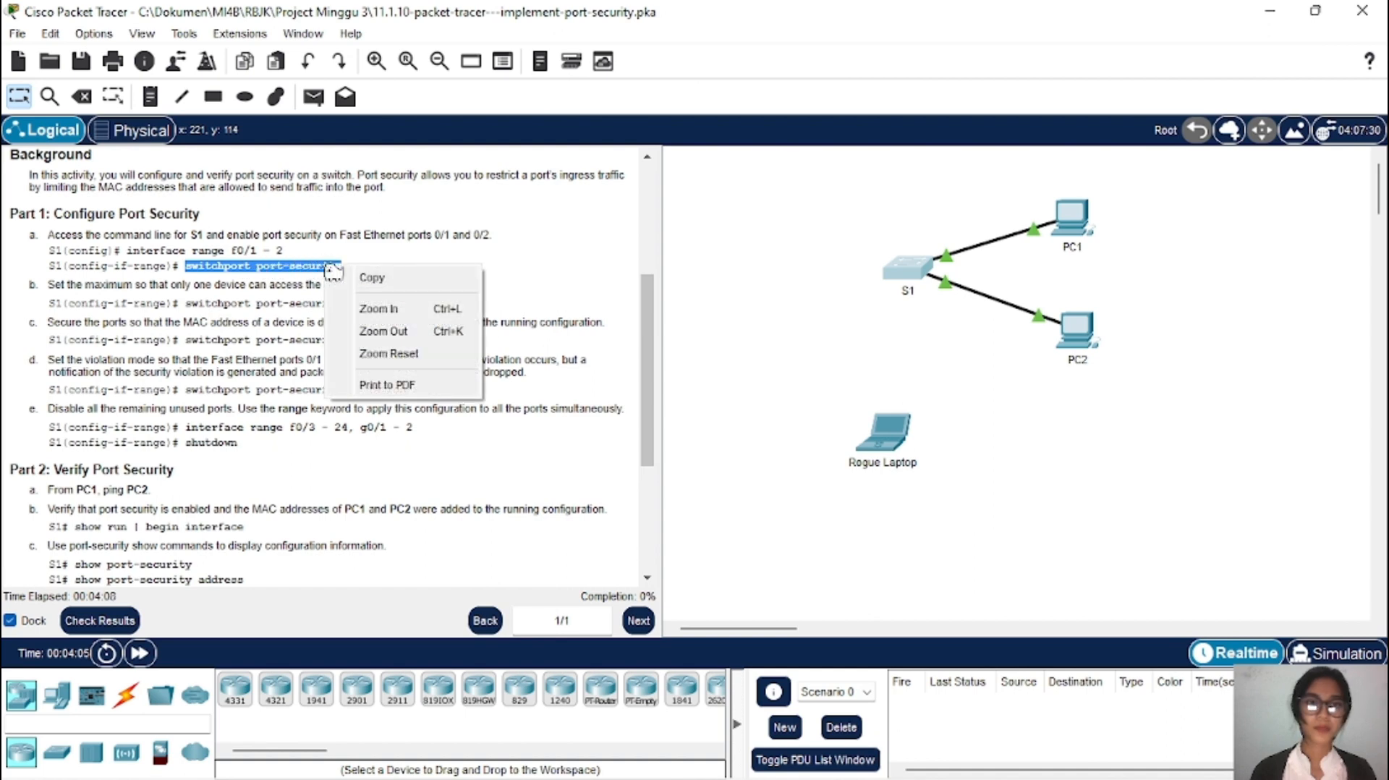
{"action": "left_click", "coordinate": [372, 278]}
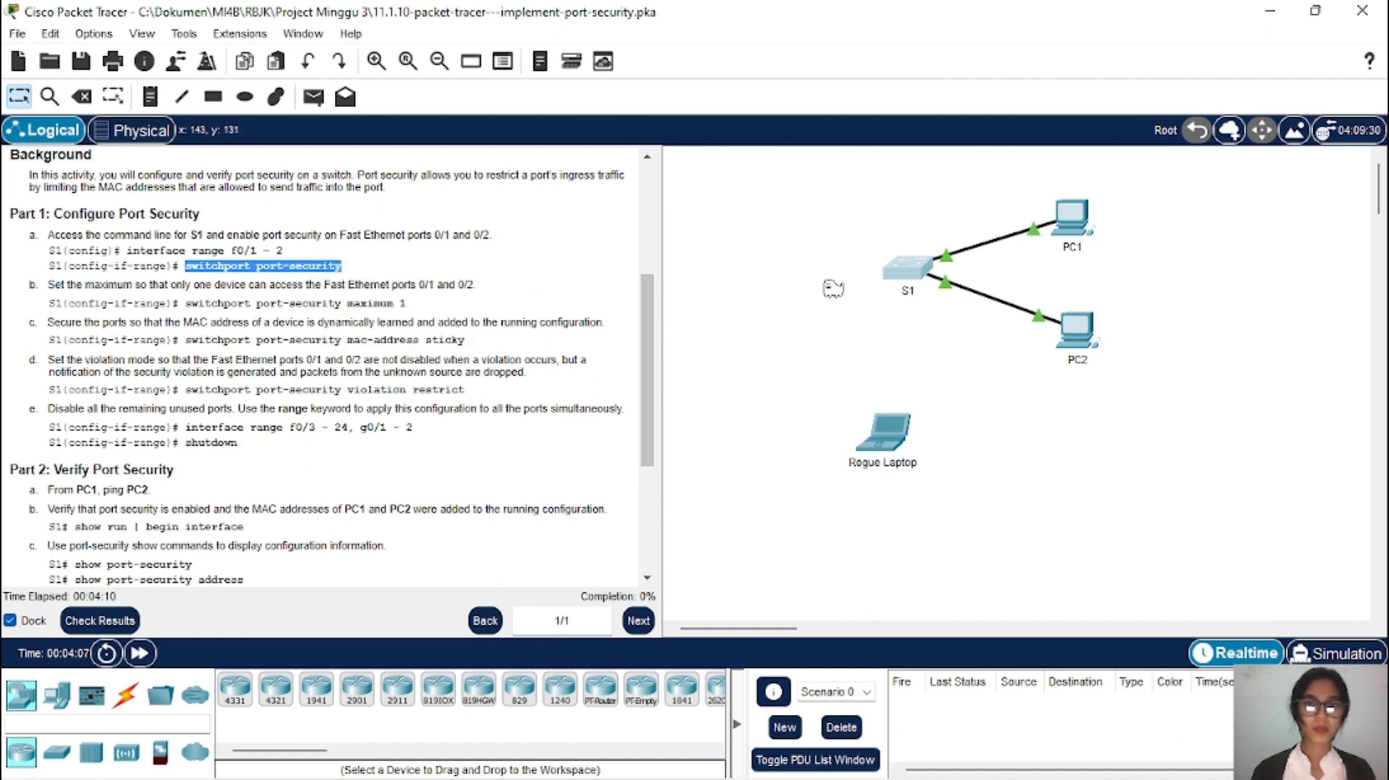
{"action": "left_click", "coordinate": [902, 276]}
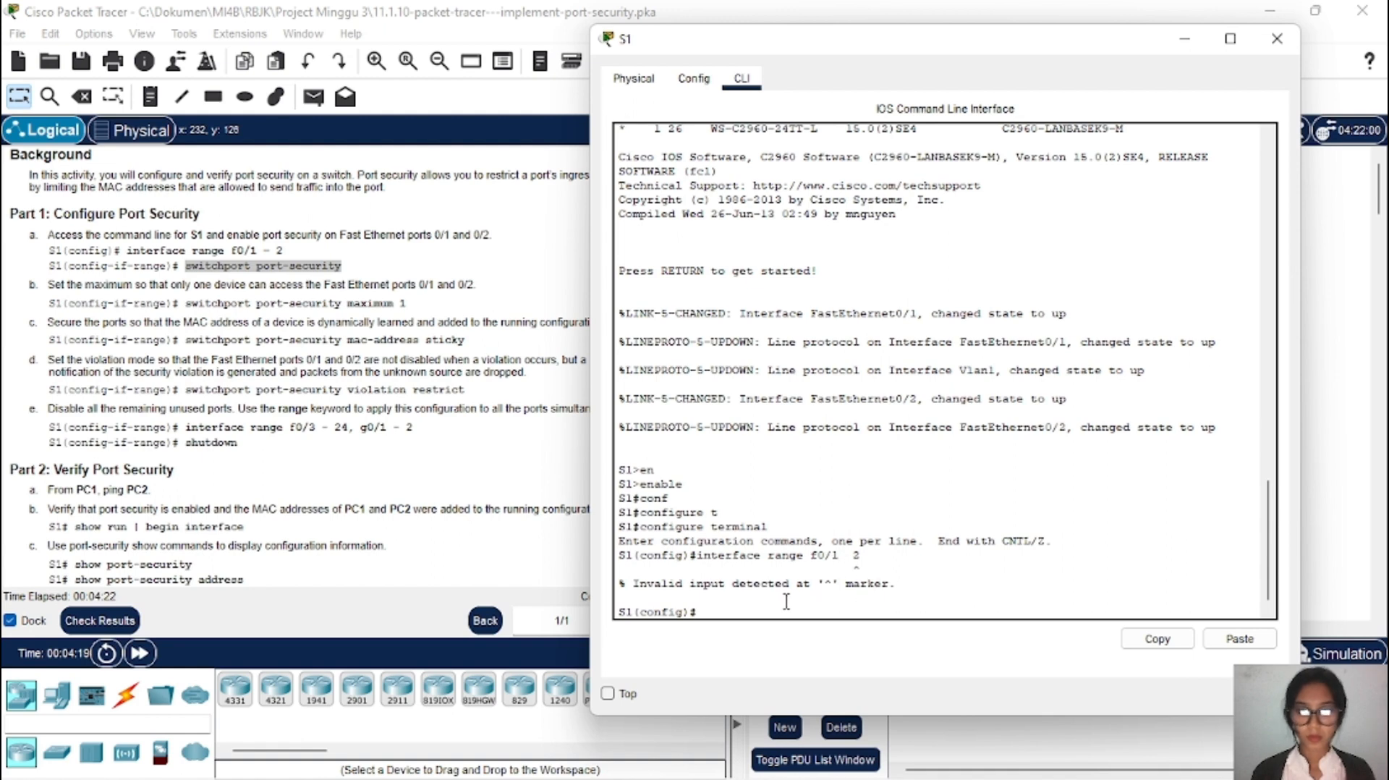
{"action": "key", "text": "Up"}
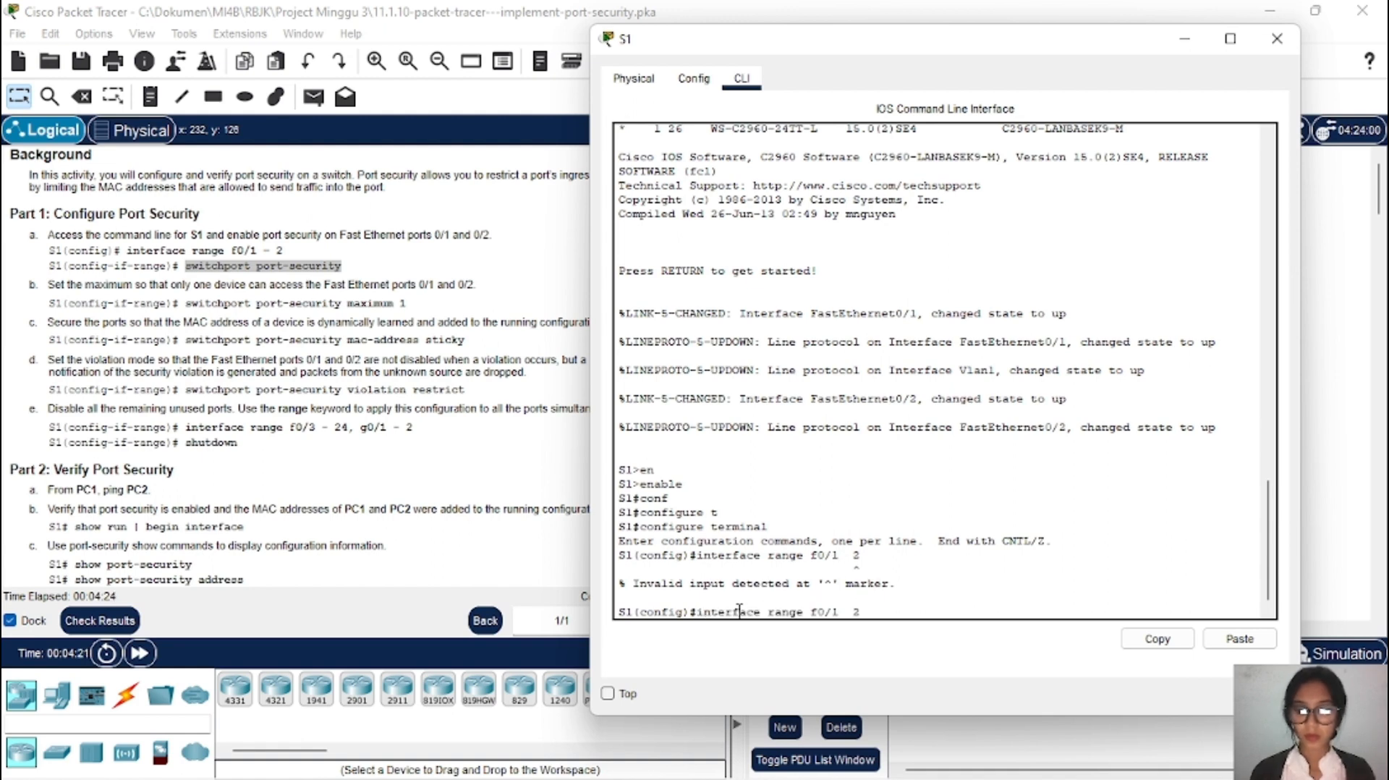
{"action": "key", "text": "BackSpace"}
{"action": "key", "text": "BackSpace"}
{"action": "key", "text": "BackSpace"}
{"action": "type", "text": "-"}
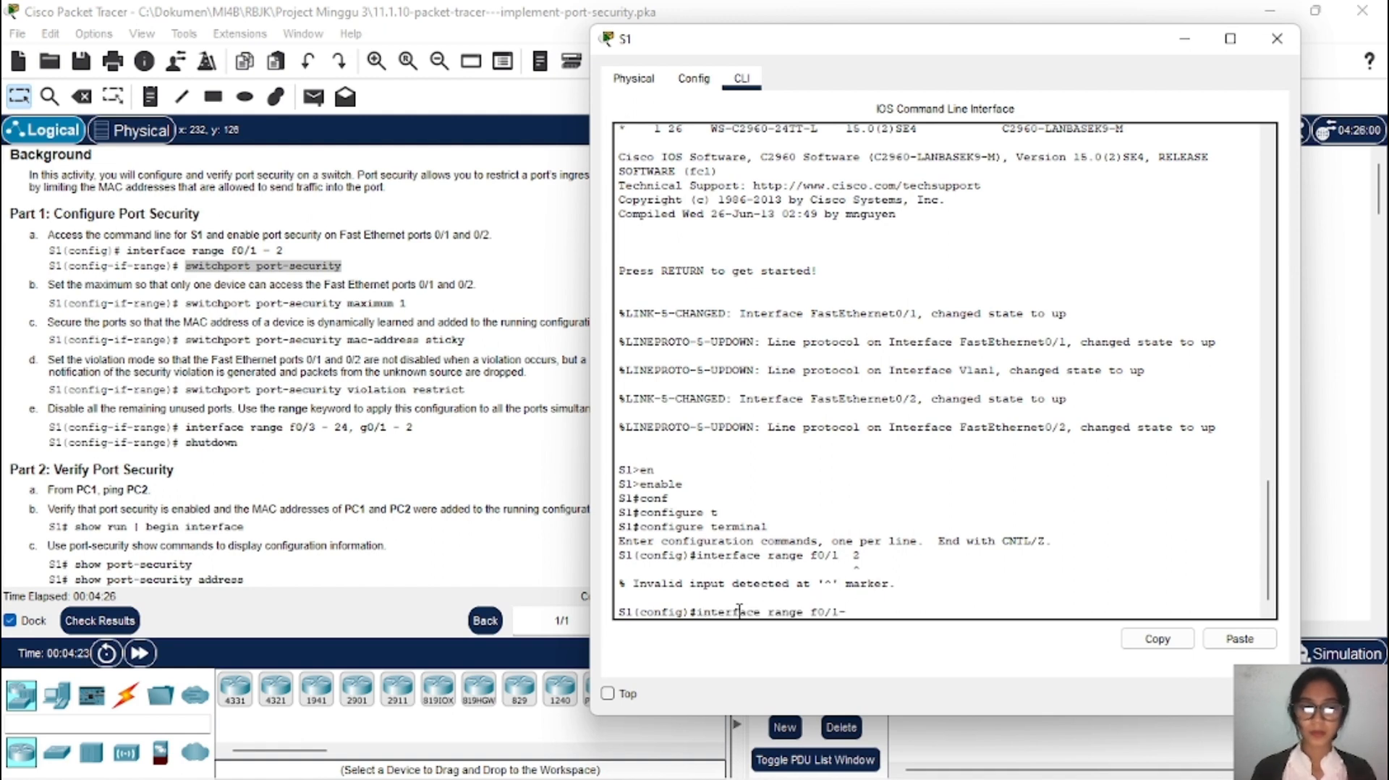
{"action": "type", "text": "2"}
{"action": "key", "text": "Return"}
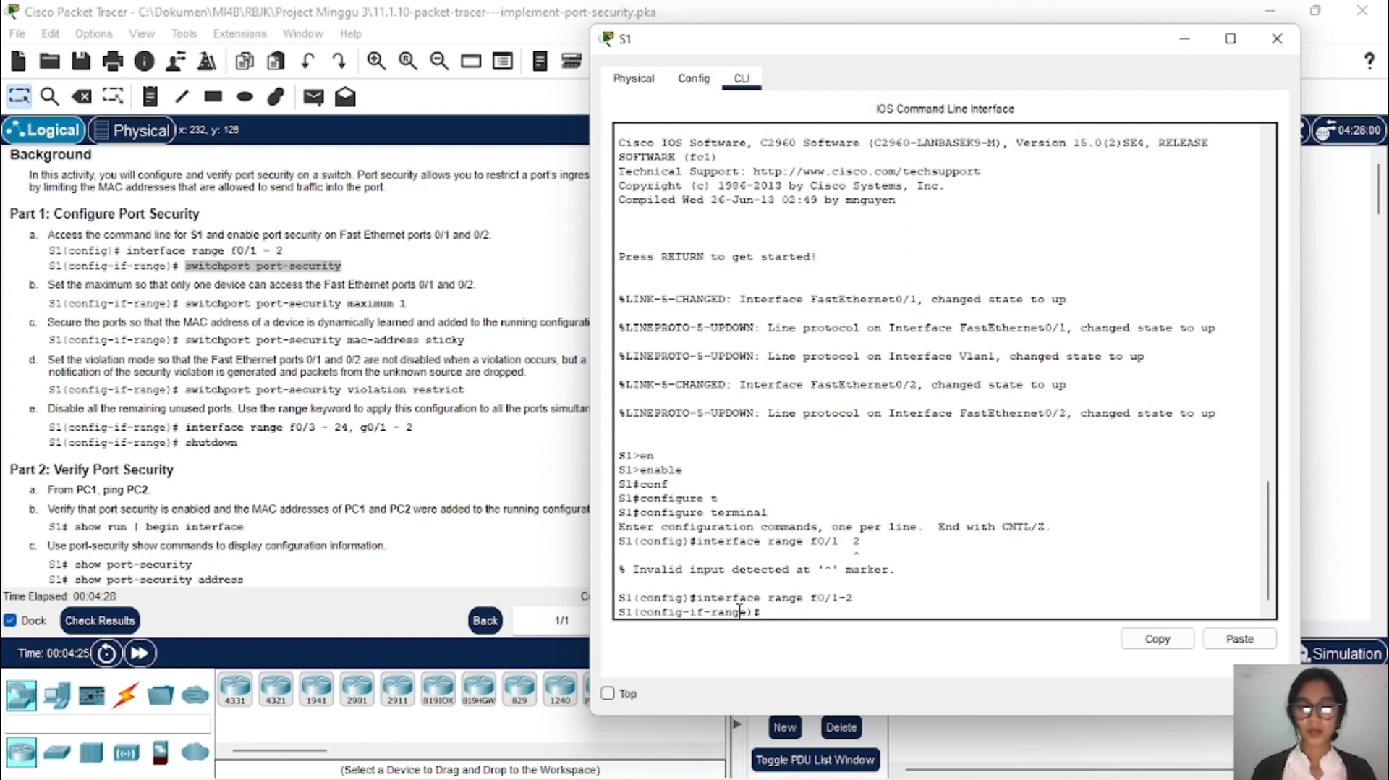
{"action": "left_click", "coordinate": [1229, 640]}
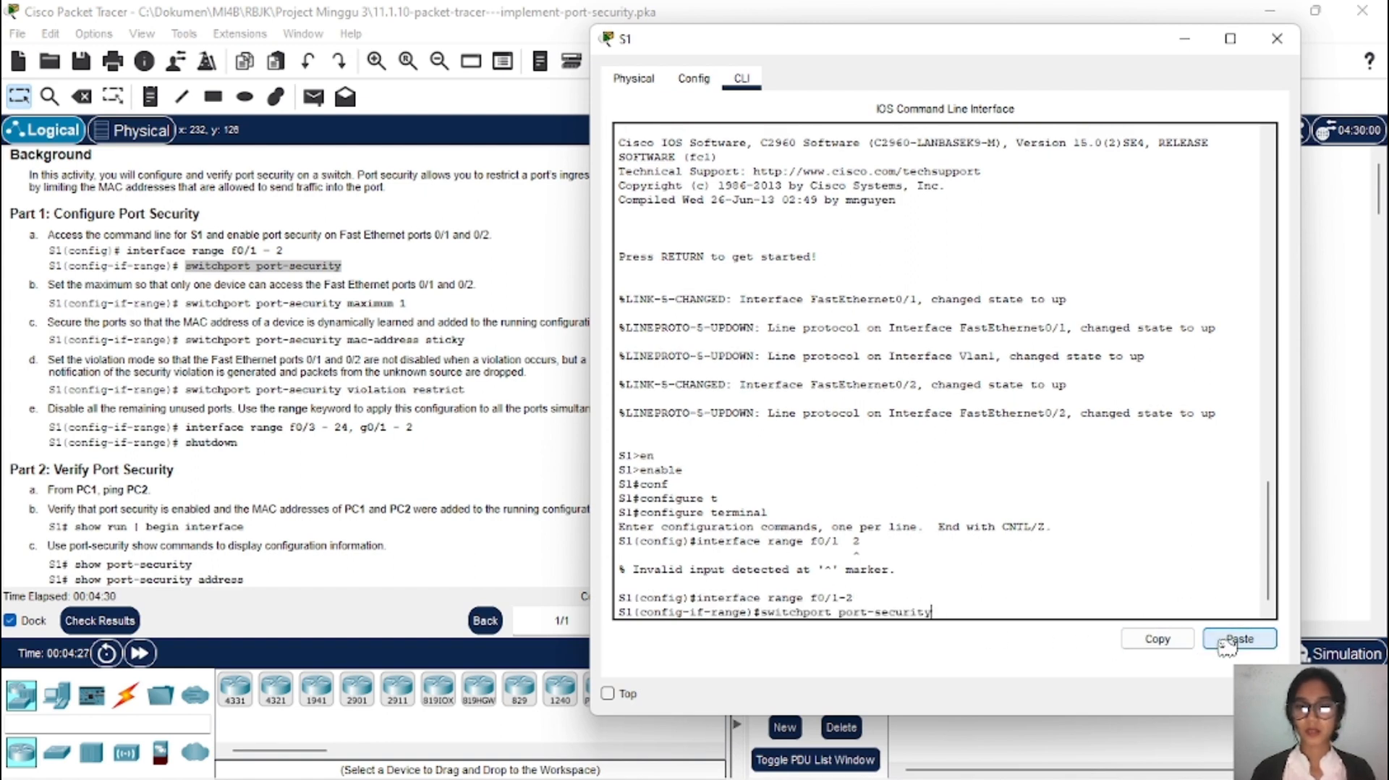
{"action": "key", "text": "Return"}
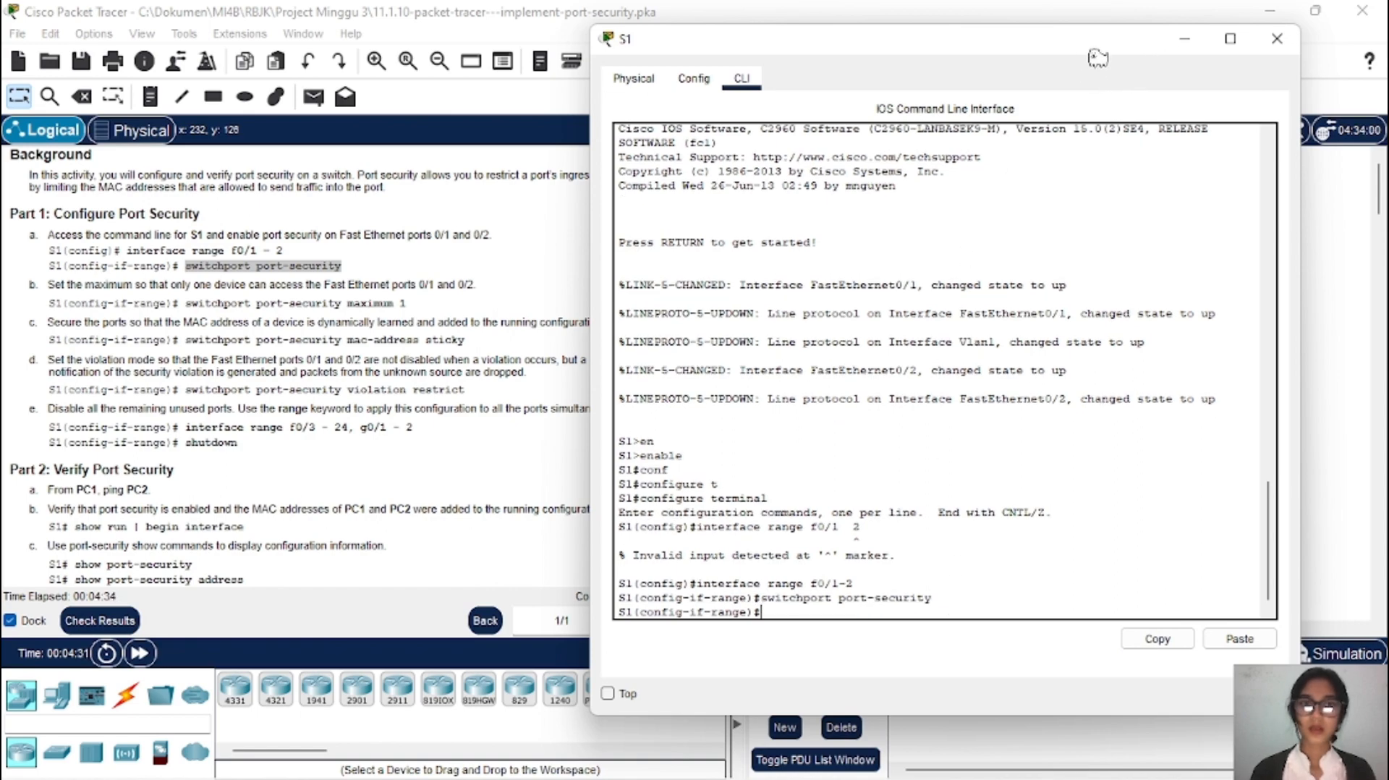
Step: Run switchport port-security maximum 1 on S1, copied from instruction step b
{"action": "left_click_drag", "start_coordinate": [1066, 45], "coordinate": [1171, 36]}
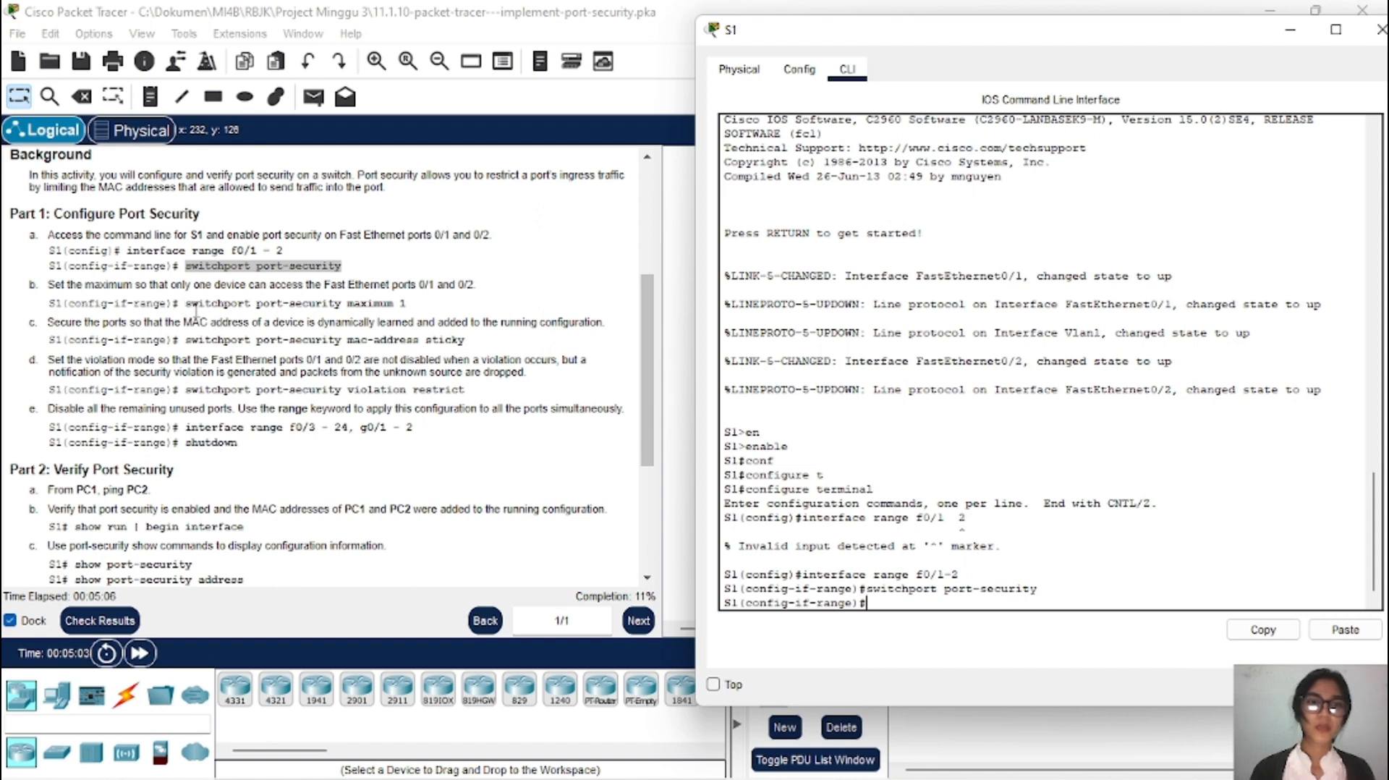
{"action": "left_click_drag", "start_coordinate": [190, 303], "coordinate": [303, 304]}
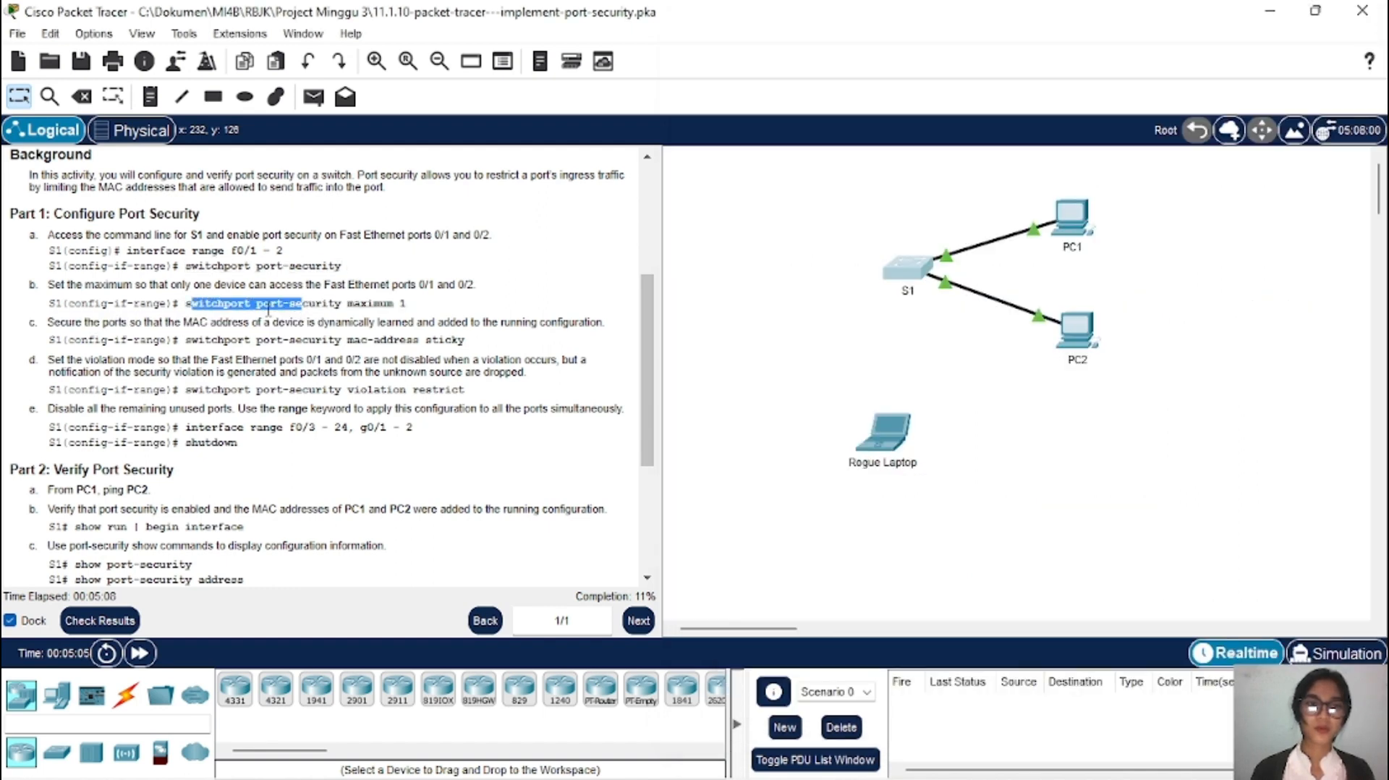
{"action": "left_click", "coordinate": [189, 303]}
{"action": "left_click_drag", "start_coordinate": [188, 304], "coordinate": [423, 304]}
{"action": "right_click", "coordinate": [397, 299]}
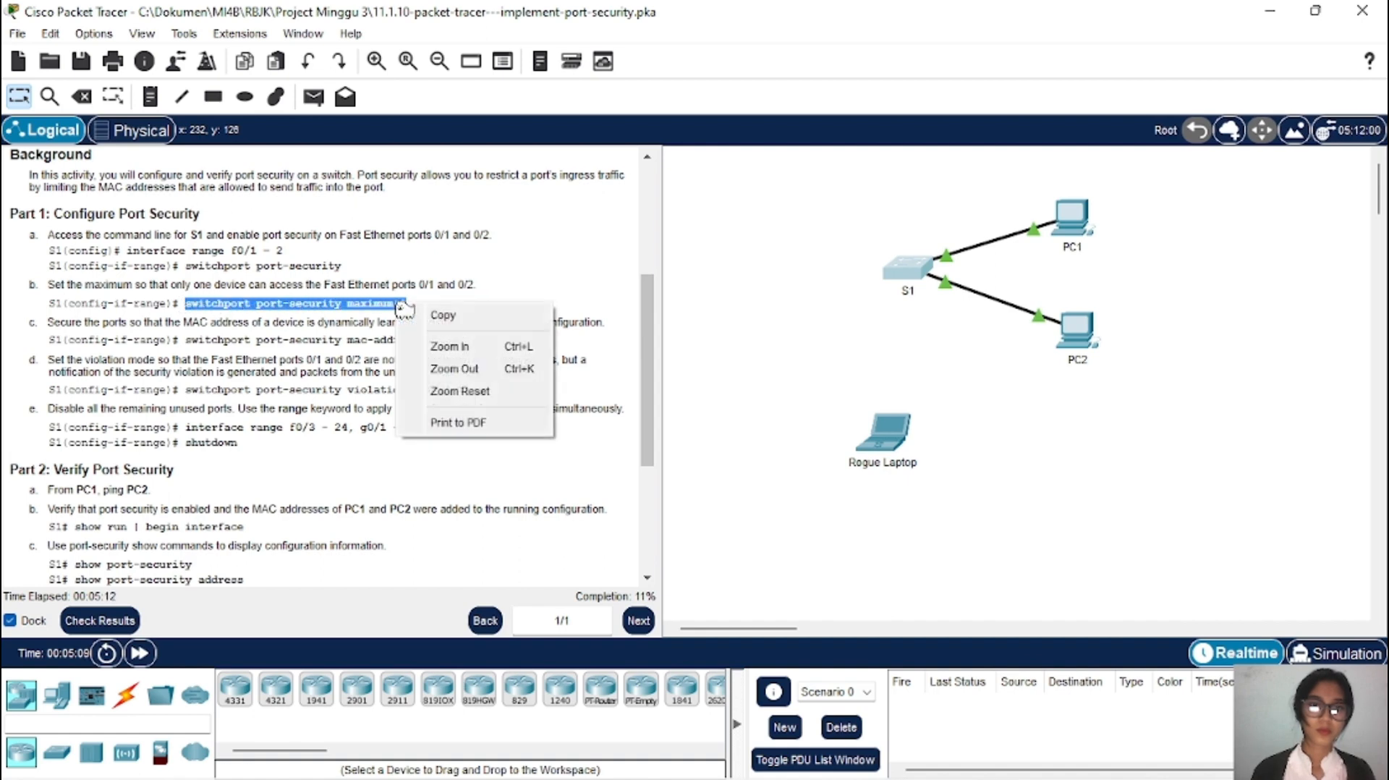
{"action": "left_click", "coordinate": [441, 316]}
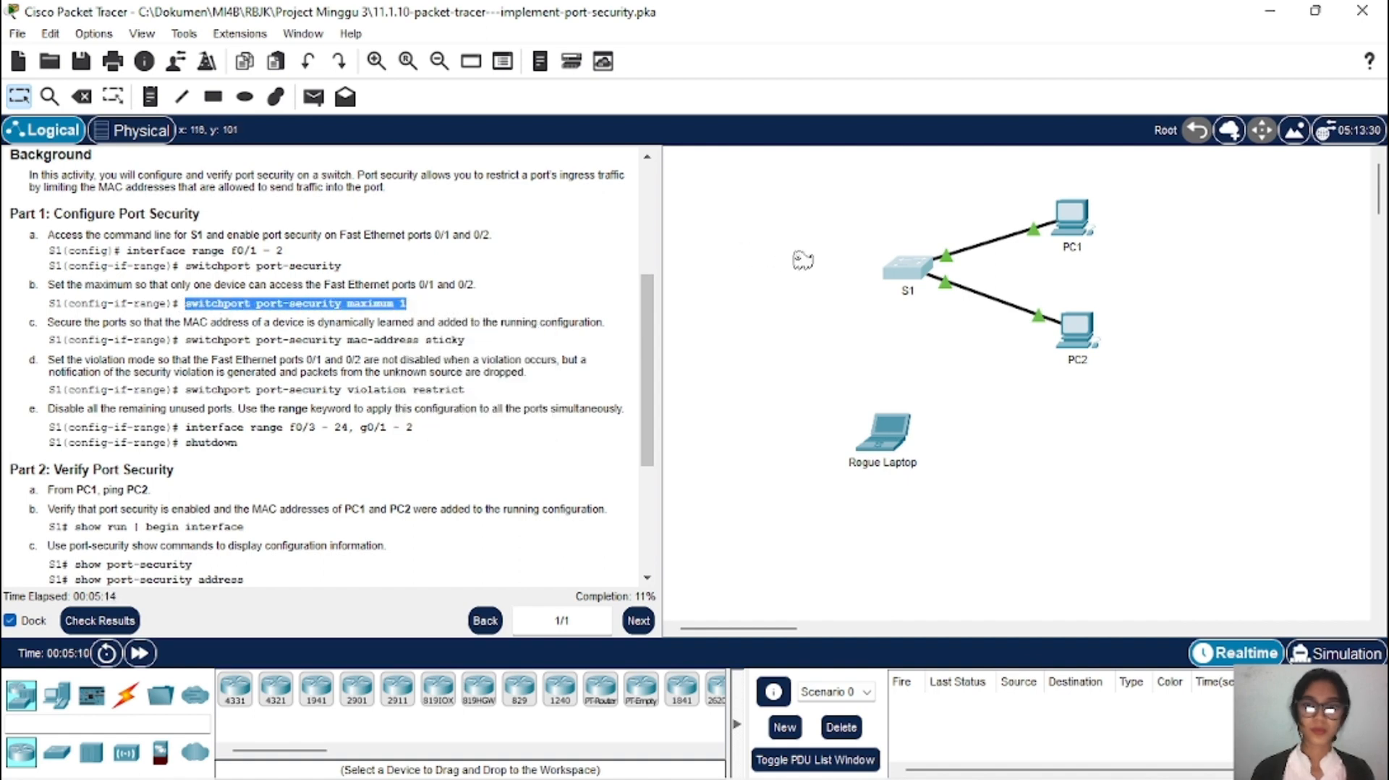
{"action": "left_click", "coordinate": [905, 269]}
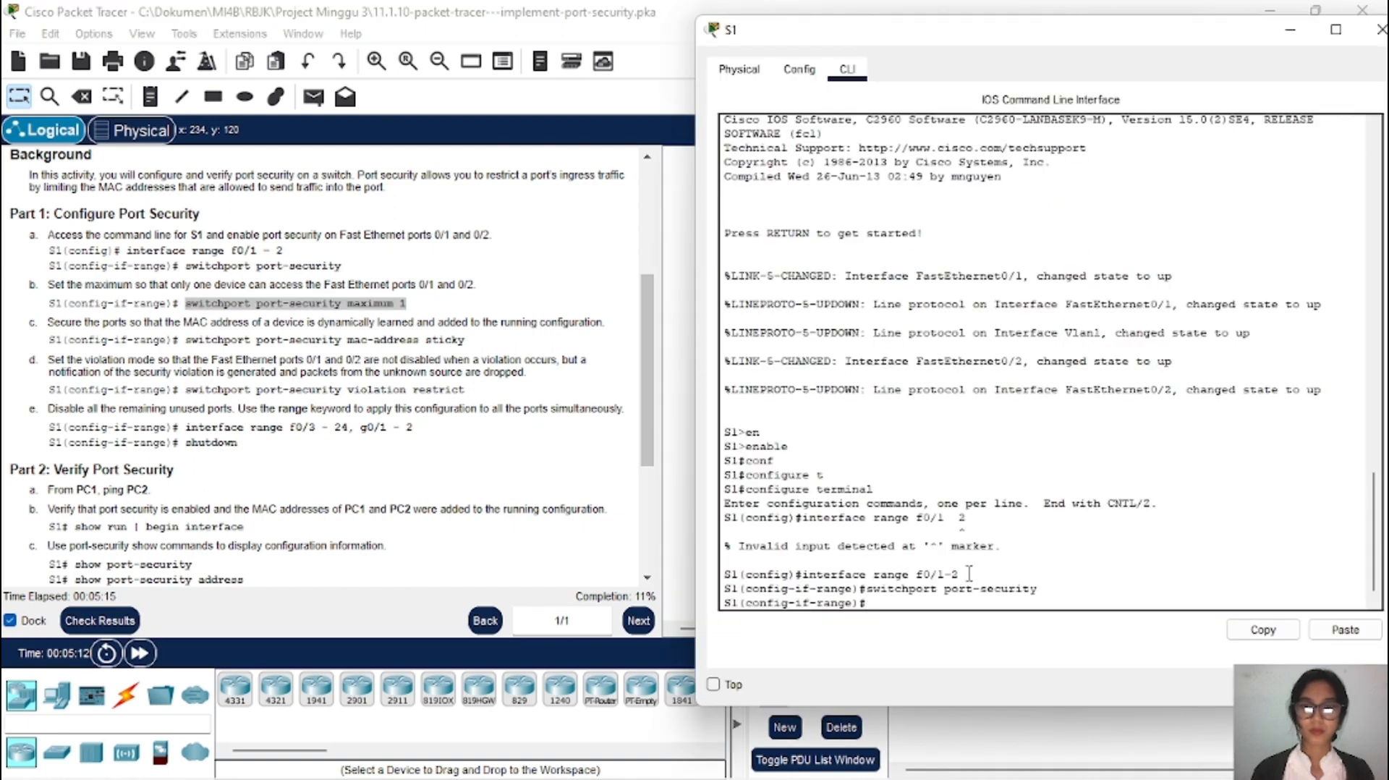
{"action": "left_click", "coordinate": [1359, 634]}
{"action": "key", "text": "Return"}
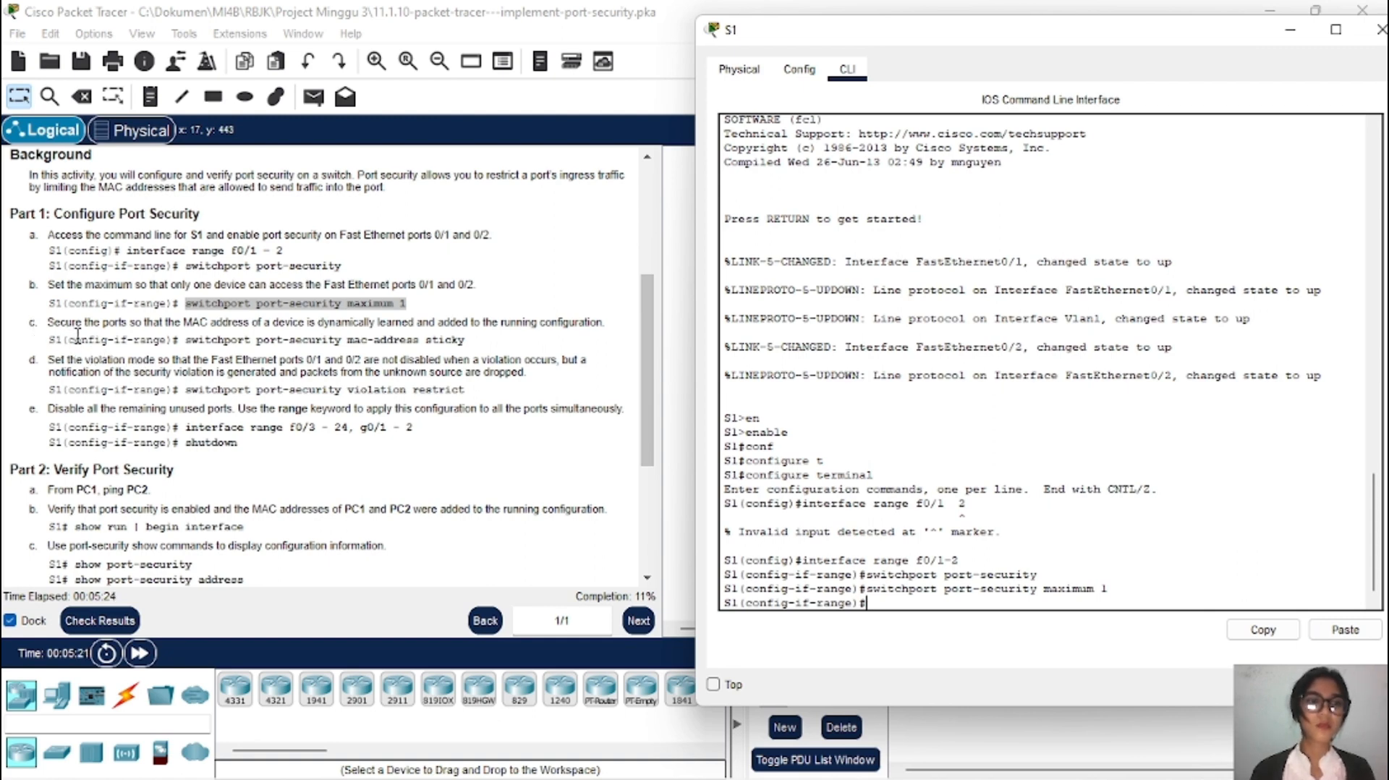
{"action": "scroll", "coordinate": [173, 359], "scroll_direction": "down", "scroll_amount": 1}
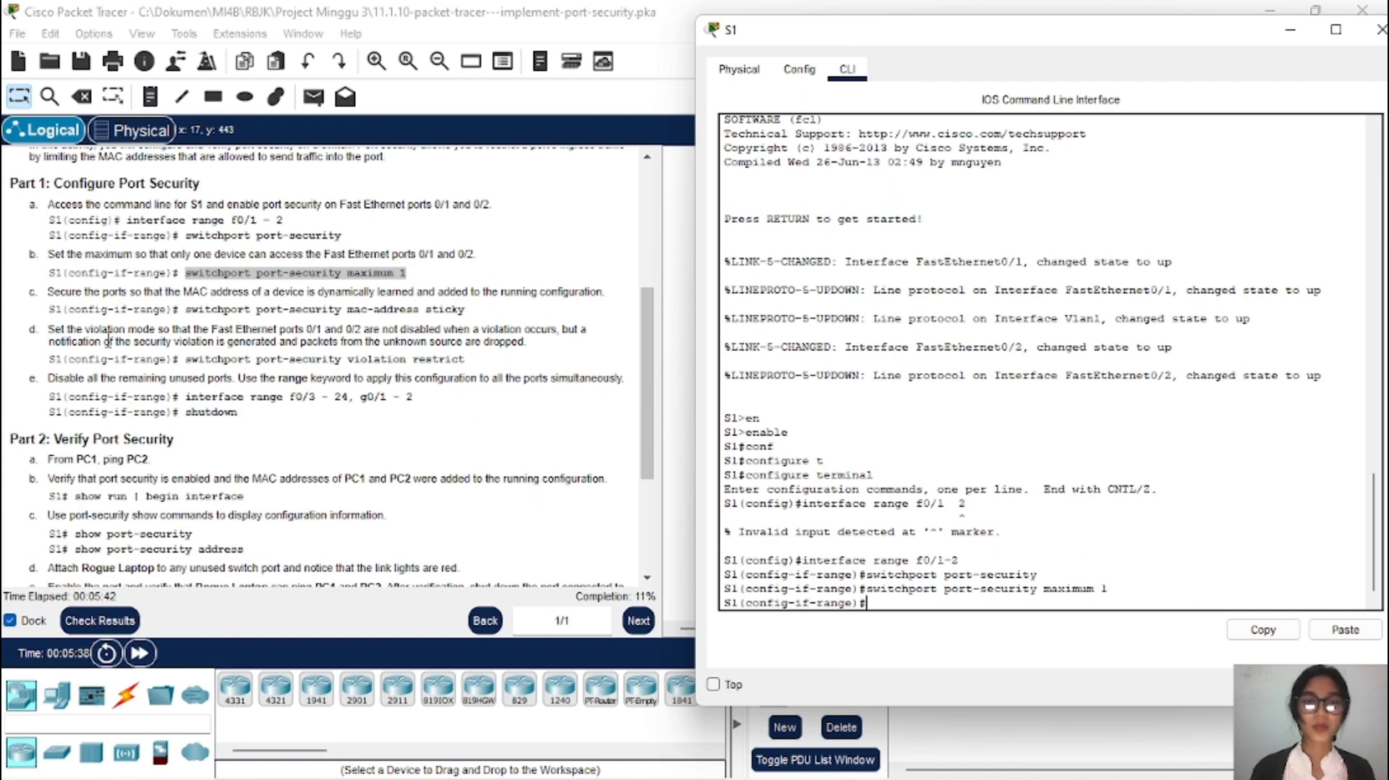
Step: Run switchport port-security mac-address sticky on S1's f0/1-2, copied from step c
{"action": "left_click", "coordinate": [186, 310]}
{"action": "left_click_drag", "start_coordinate": [186, 310], "coordinate": [467, 311]}
{"action": "right_click", "coordinate": [469, 313]}
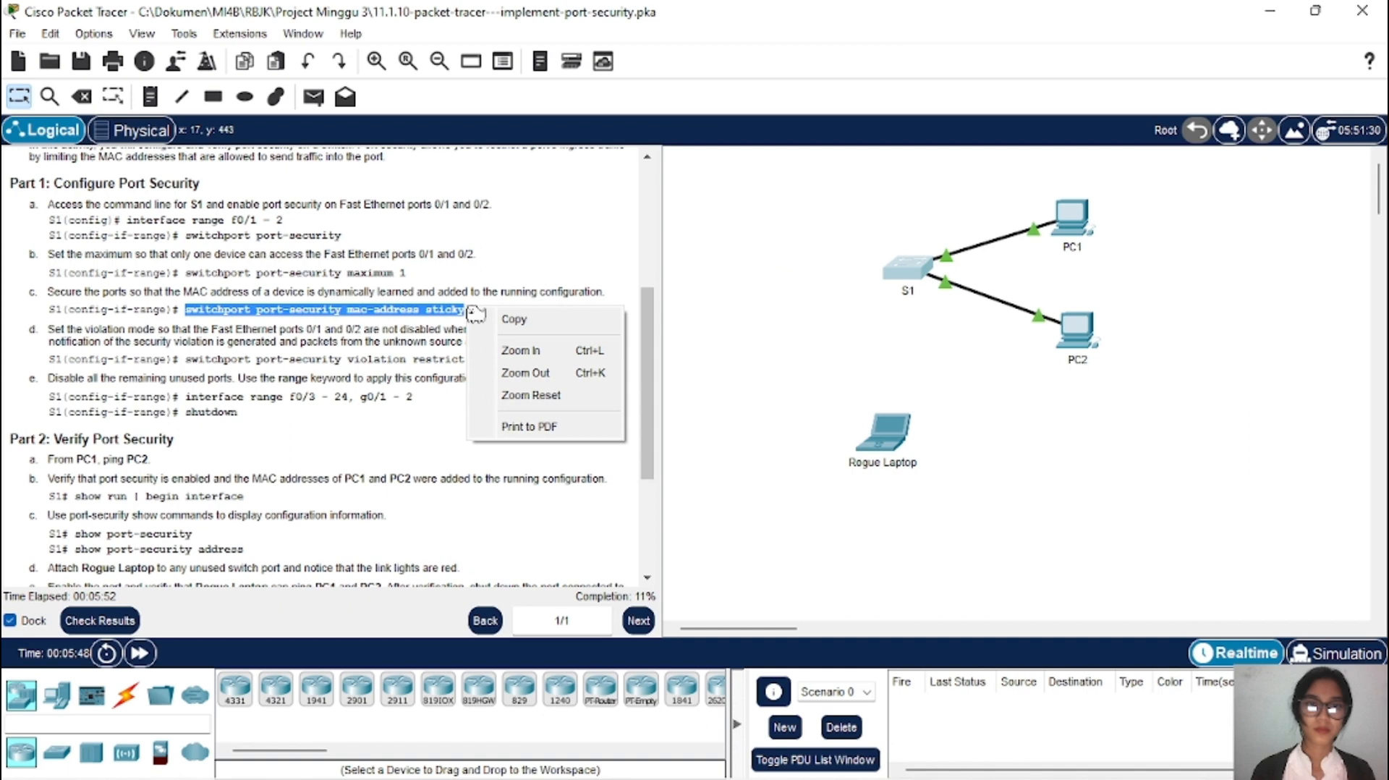
{"action": "left_click", "coordinate": [510, 320]}
{"action": "left_click", "coordinate": [905, 275]}
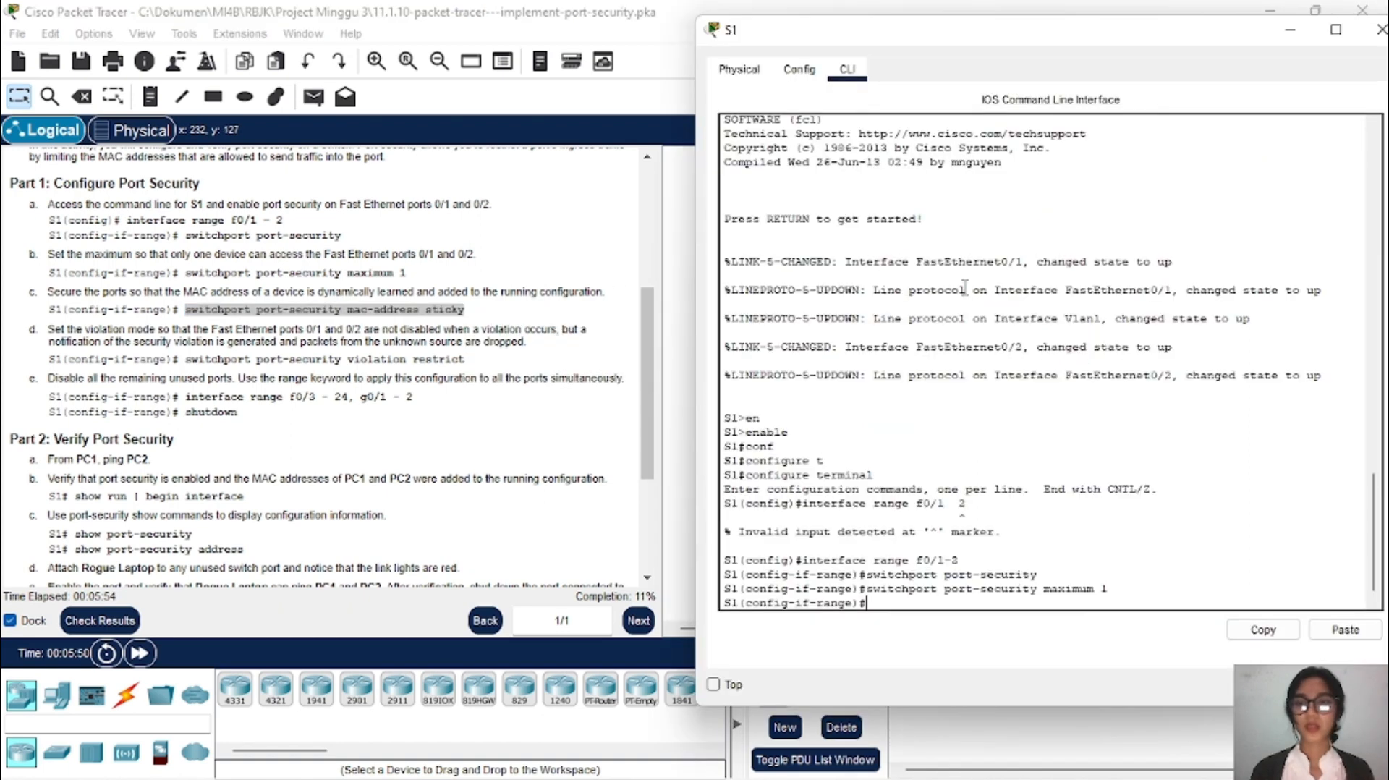
{"action": "left_click", "coordinate": [1347, 631]}
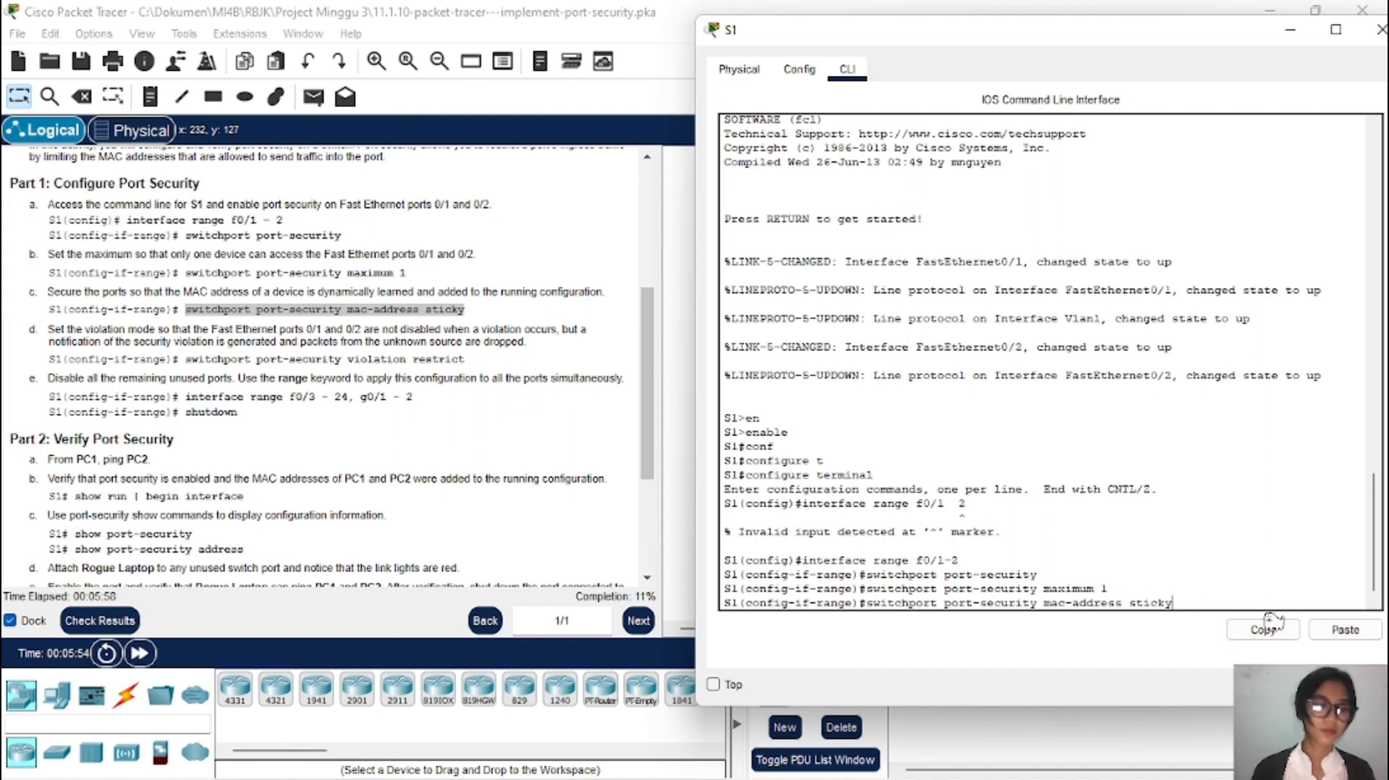
{"action": "key", "text": "Return"}
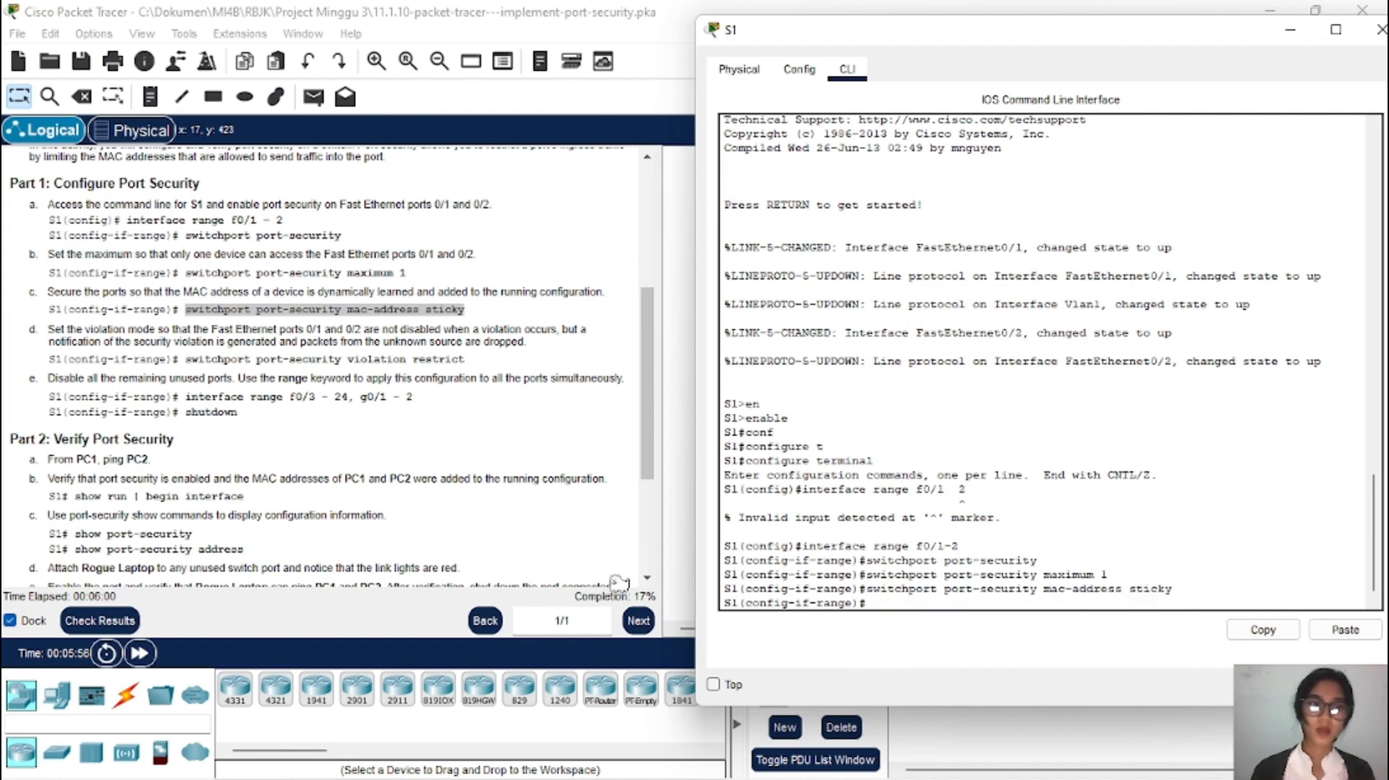
{"action": "scroll", "coordinate": [473, 338], "scroll_direction": "down", "scroll_amount": 1}
{"action": "scroll", "coordinate": [473, 338], "scroll_direction": "down", "scroll_amount": 1}
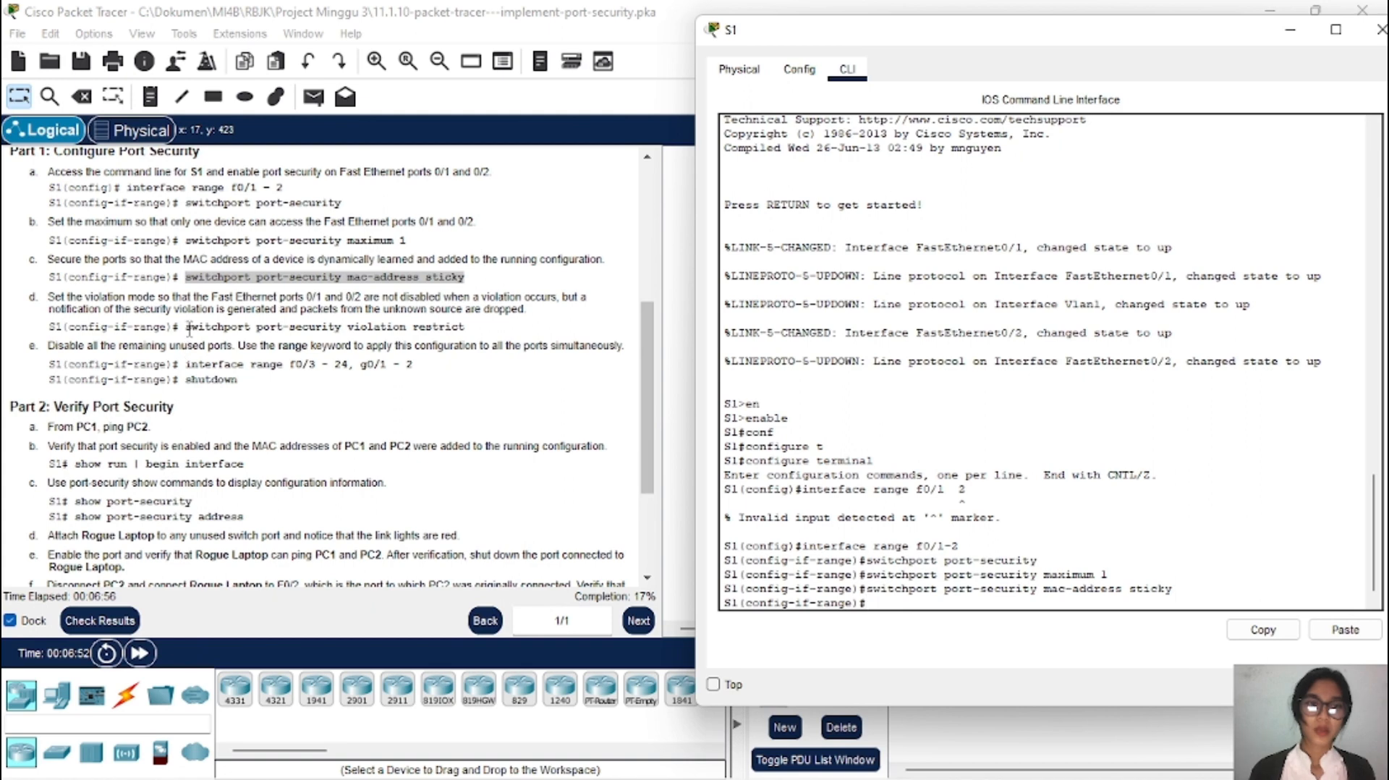
Step: Run switchport port-security violation restrict on S1's f0/1-2, copied from step d
{"action": "left_click_drag", "start_coordinate": [186, 327], "coordinate": [488, 334]}
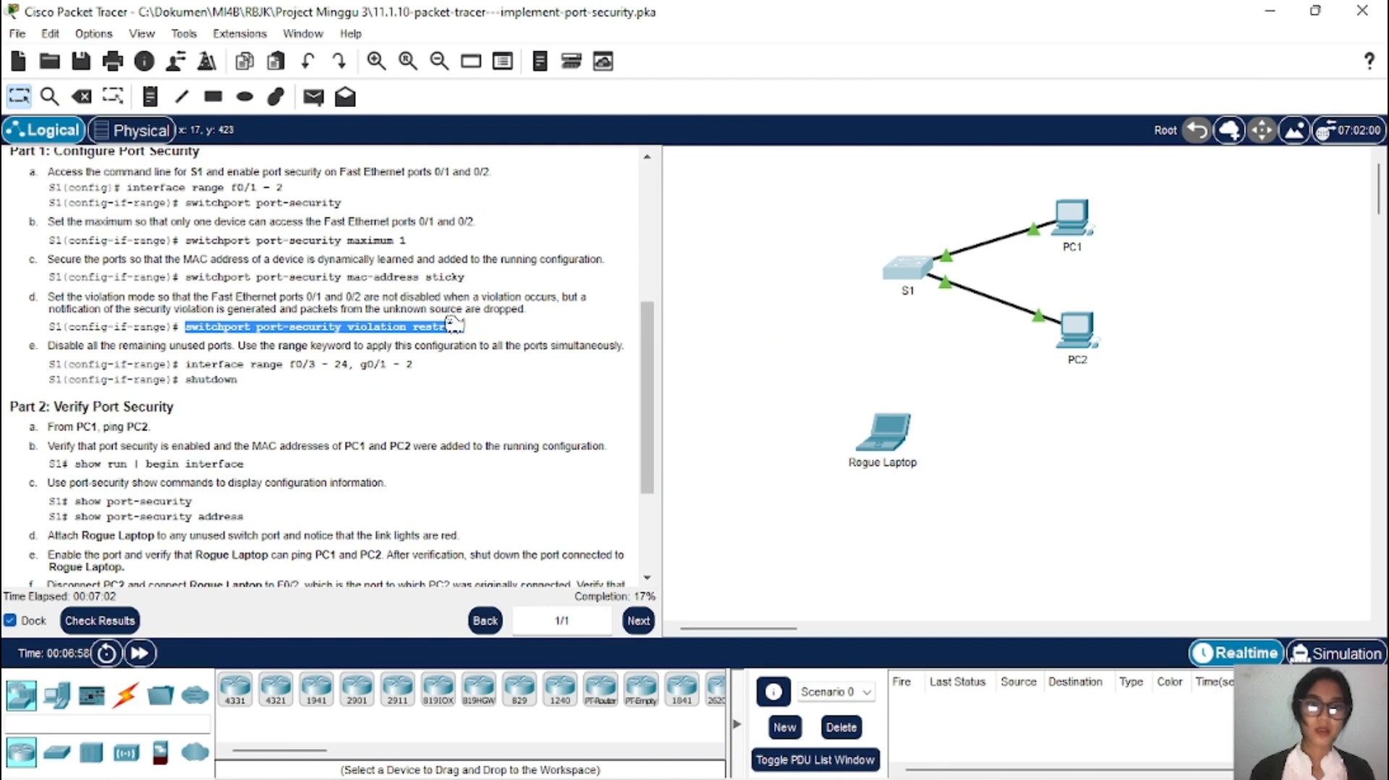
{"action": "right_click", "coordinate": [453, 323]}
{"action": "left_click", "coordinate": [490, 332]}
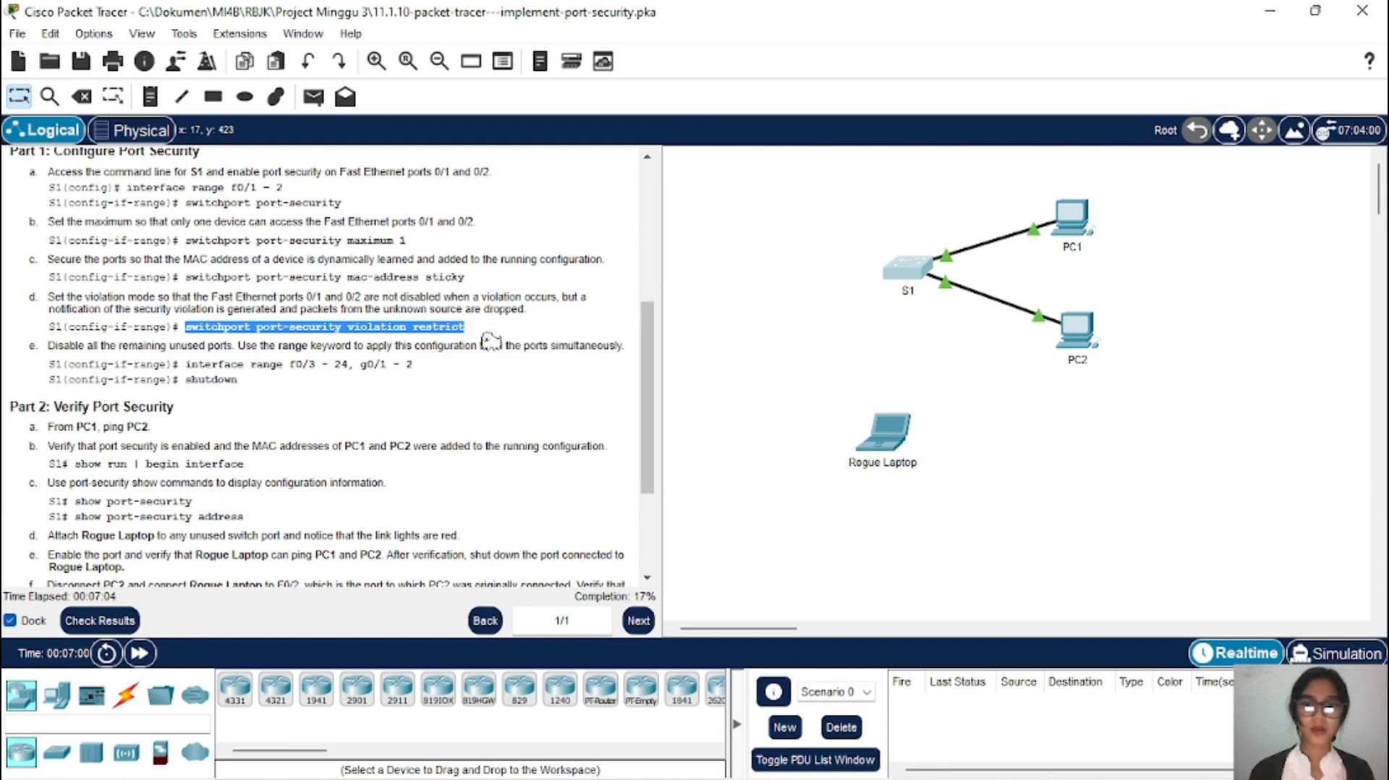
{"action": "left_click", "coordinate": [903, 270]}
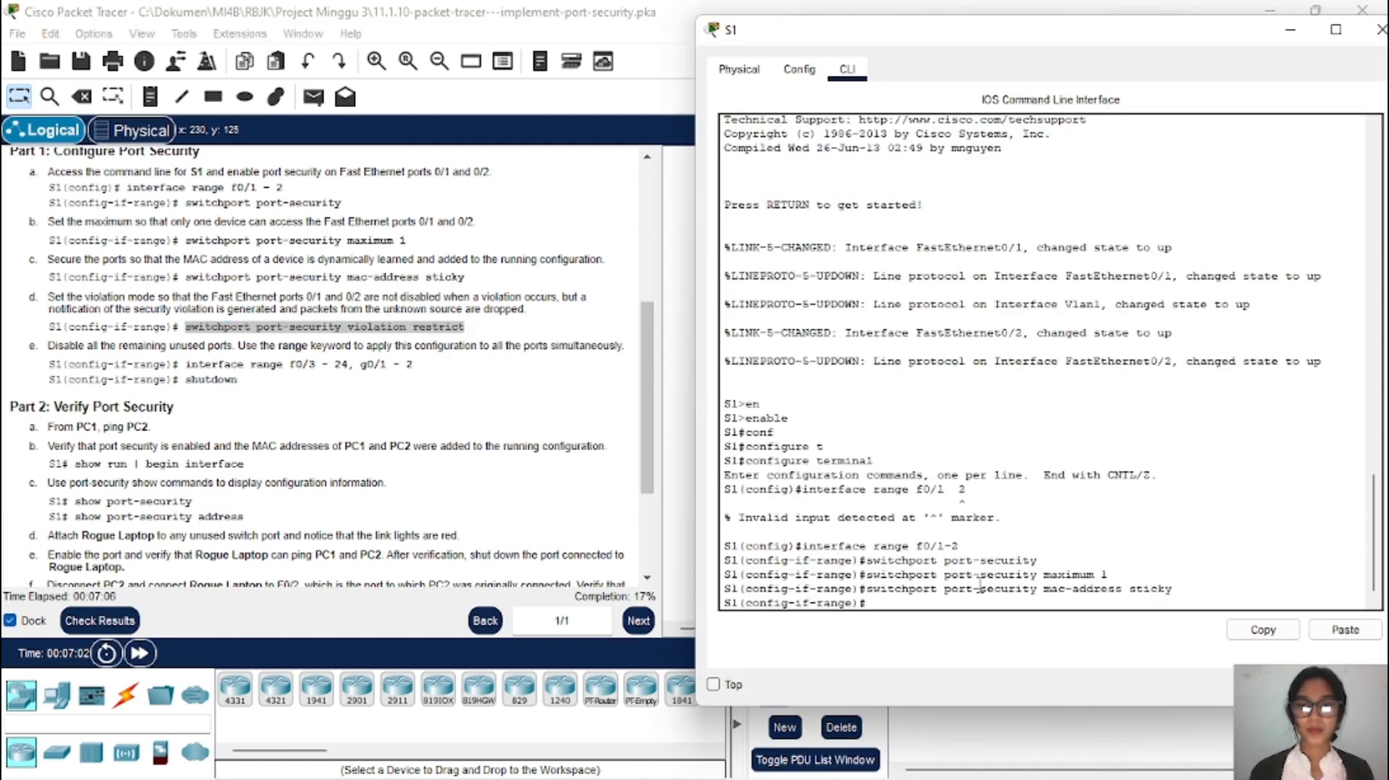
{"action": "left_click", "coordinate": [1347, 631]}
{"action": "key", "text": "Return"}
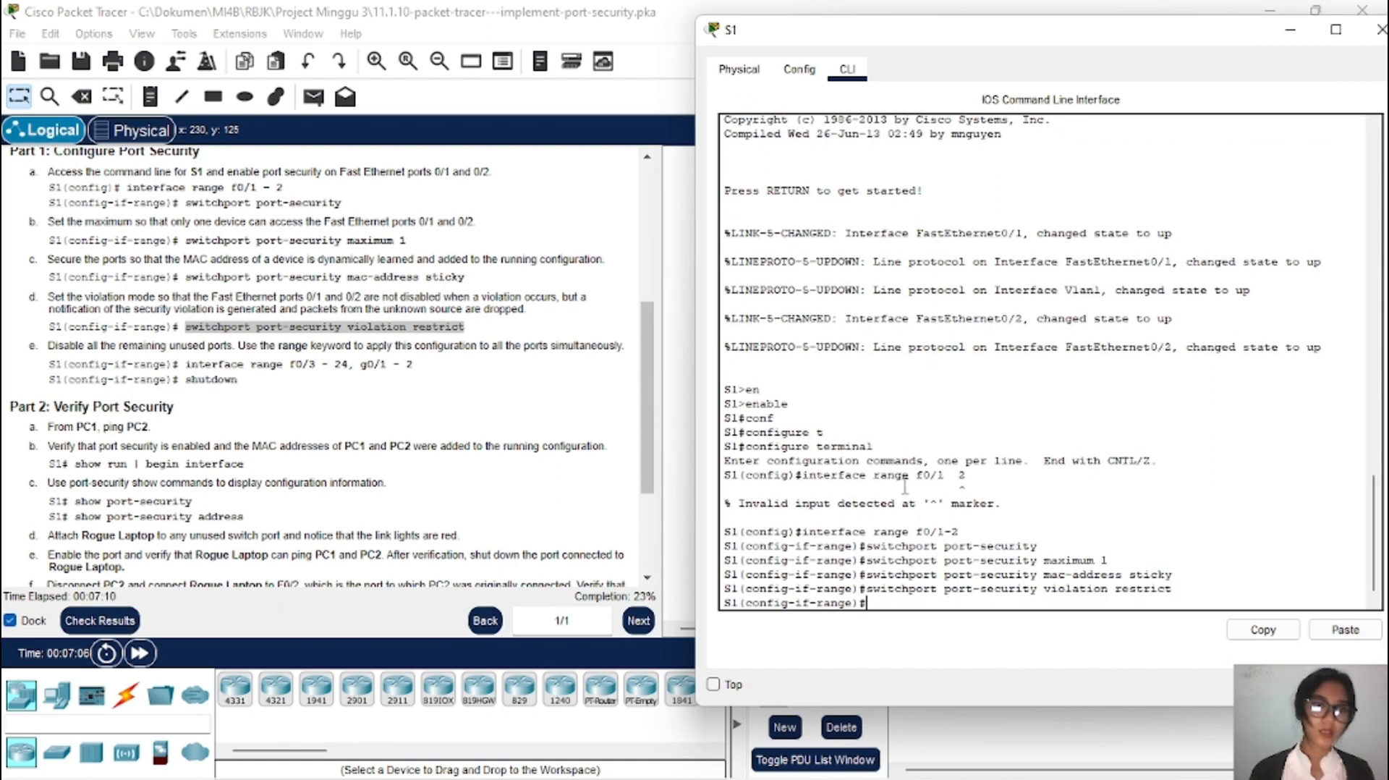
Step: Exit interface mode back to S1's global configuration prompt
{"action": "scroll", "coordinate": [571, 334], "scroll_direction": "down", "scroll_amount": 3}
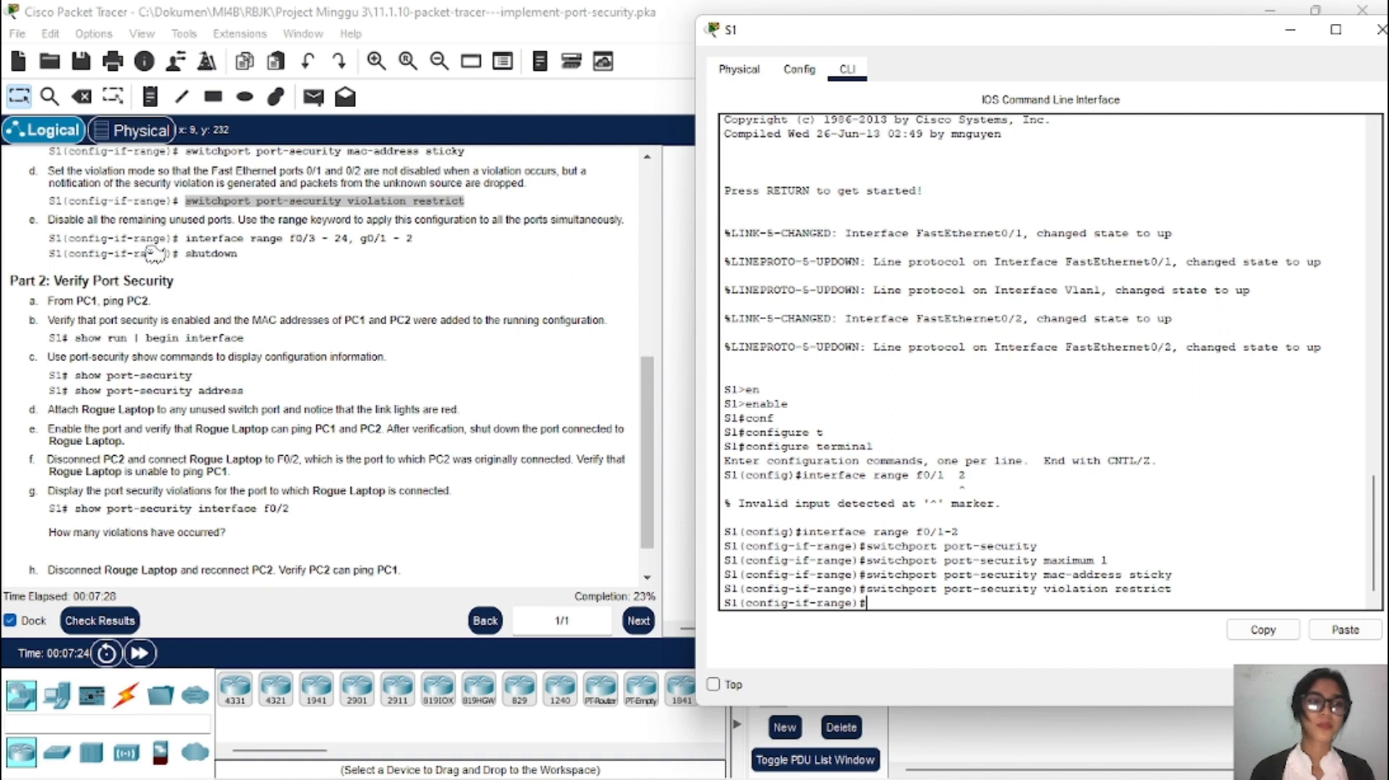
{"action": "scroll", "coordinate": [141, 274], "scroll_direction": "down", "scroll_amount": 1}
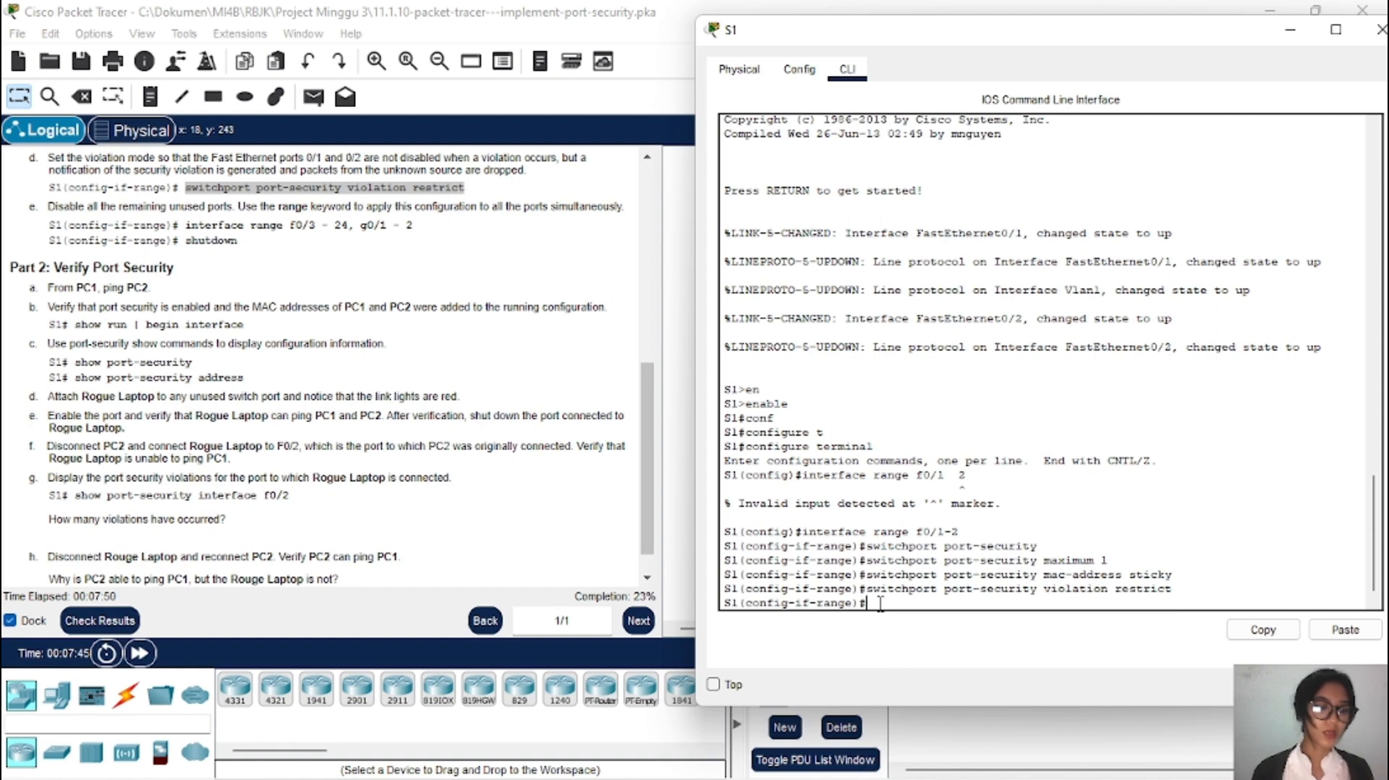
{"action": "type", "text": "x"}
{"action": "key", "text": "Tab"}
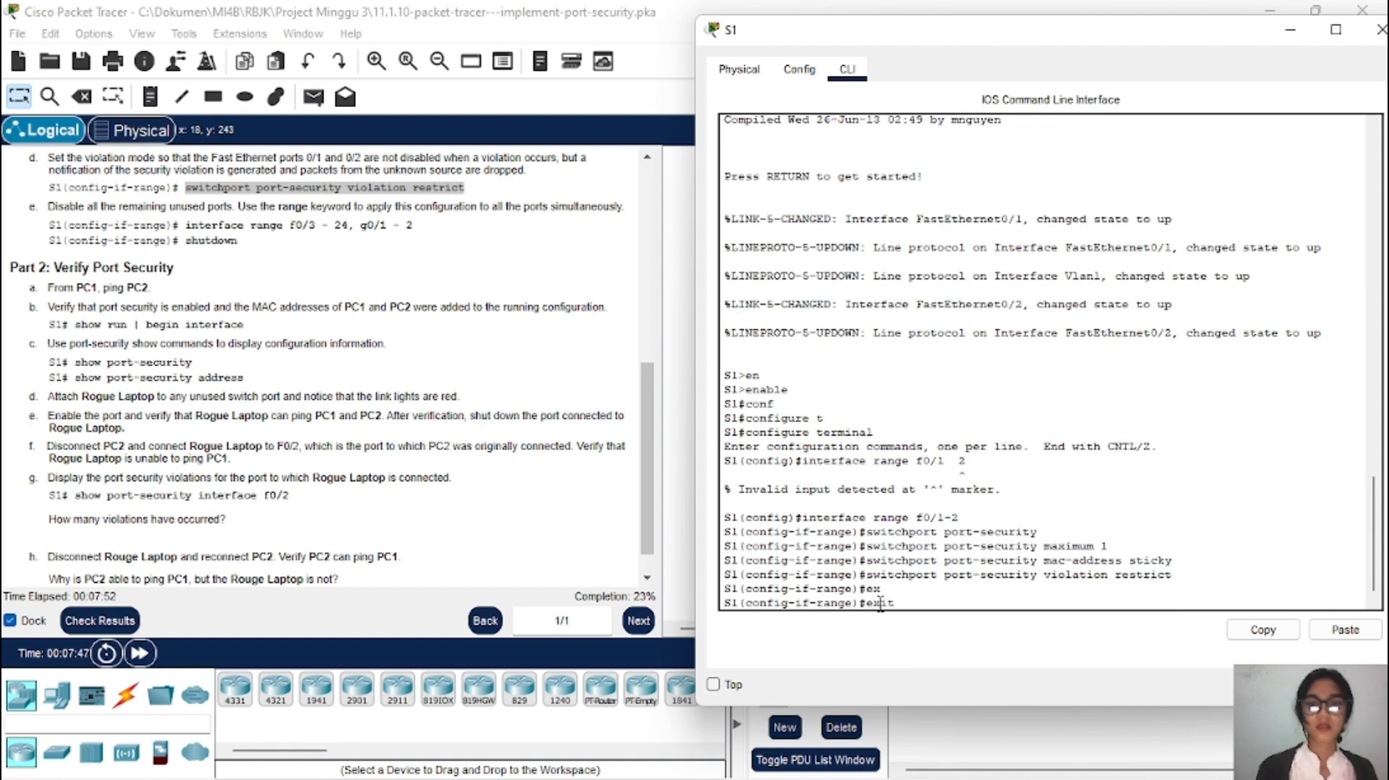
{"action": "key", "text": "Return"}
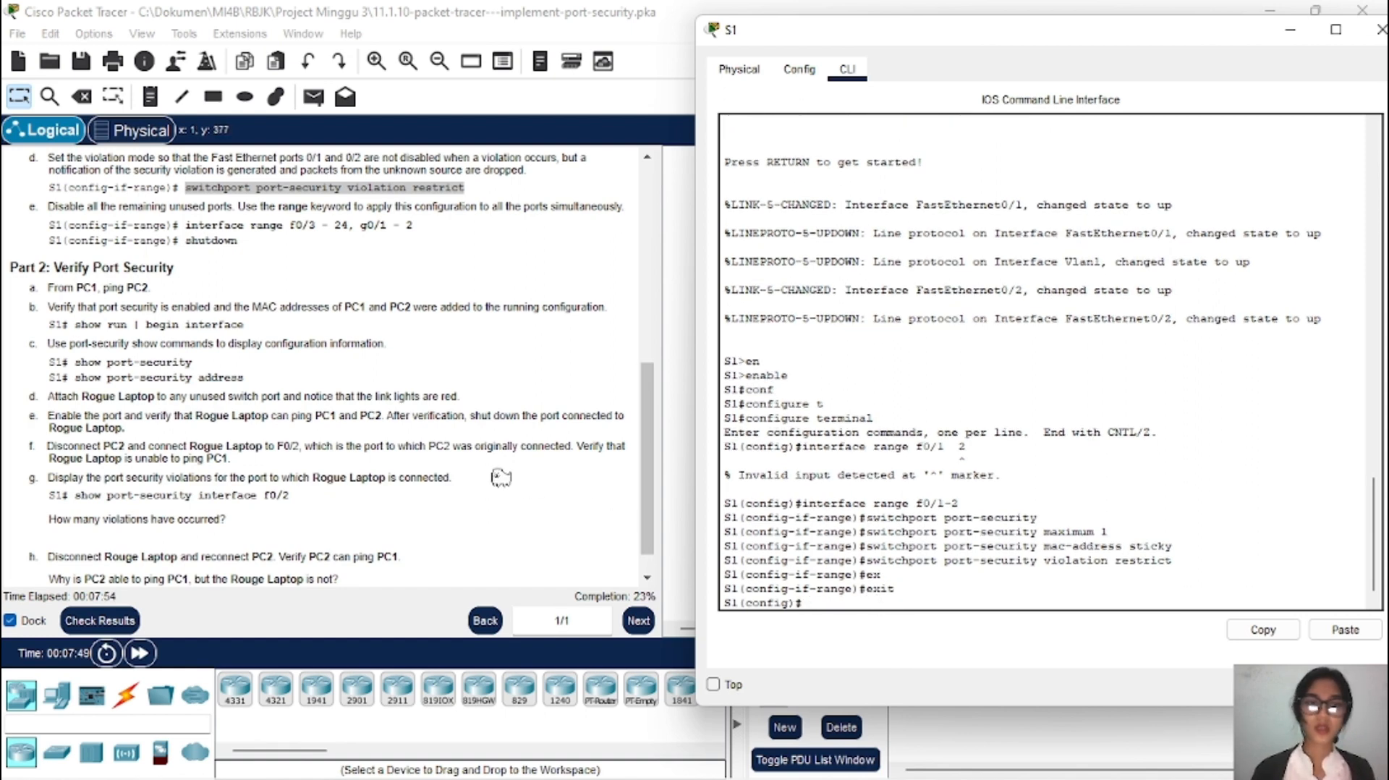
Step: Paste the step e command 'interface range f0/3 - 24, g0/1 - 2' into S1's CLI
{"action": "left_click_drag", "start_coordinate": [186, 225], "coordinate": [430, 235]}
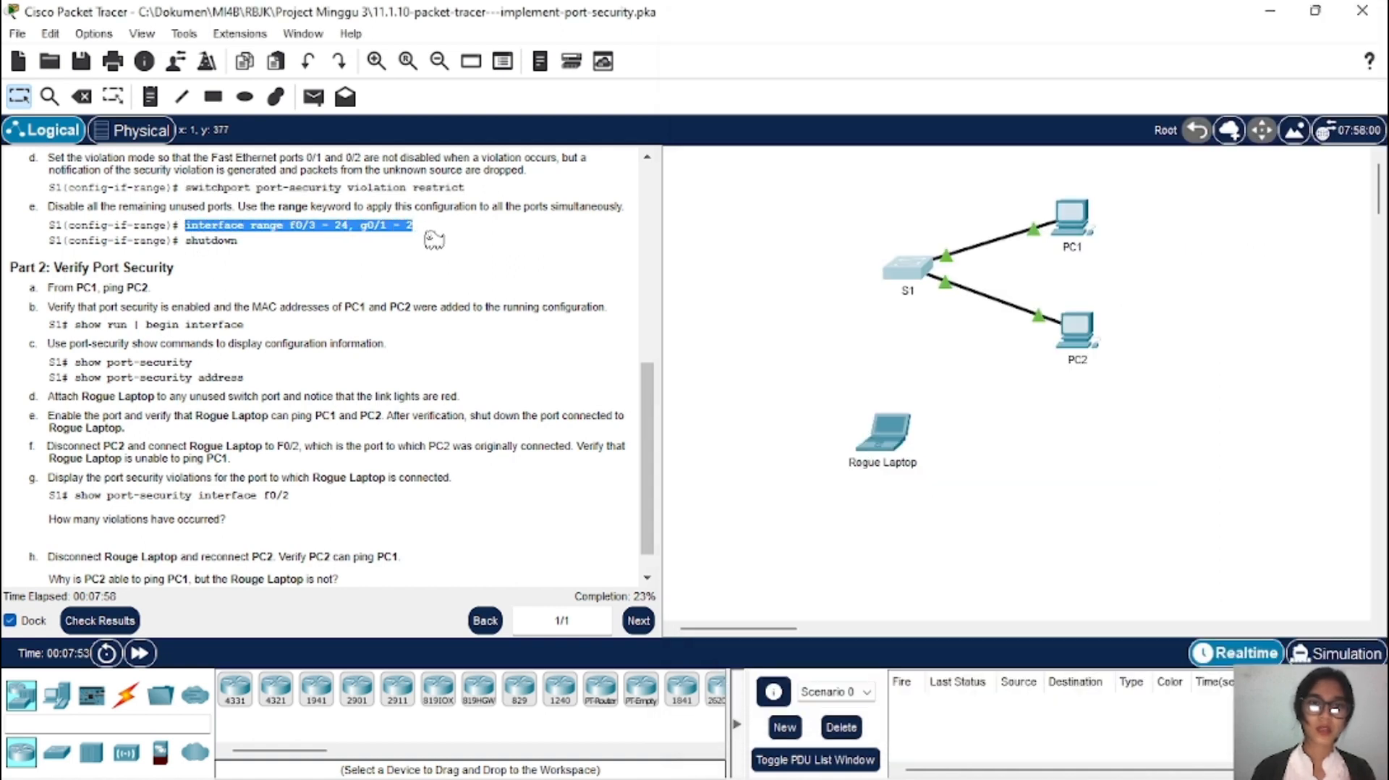
{"action": "right_click", "coordinate": [396, 228]}
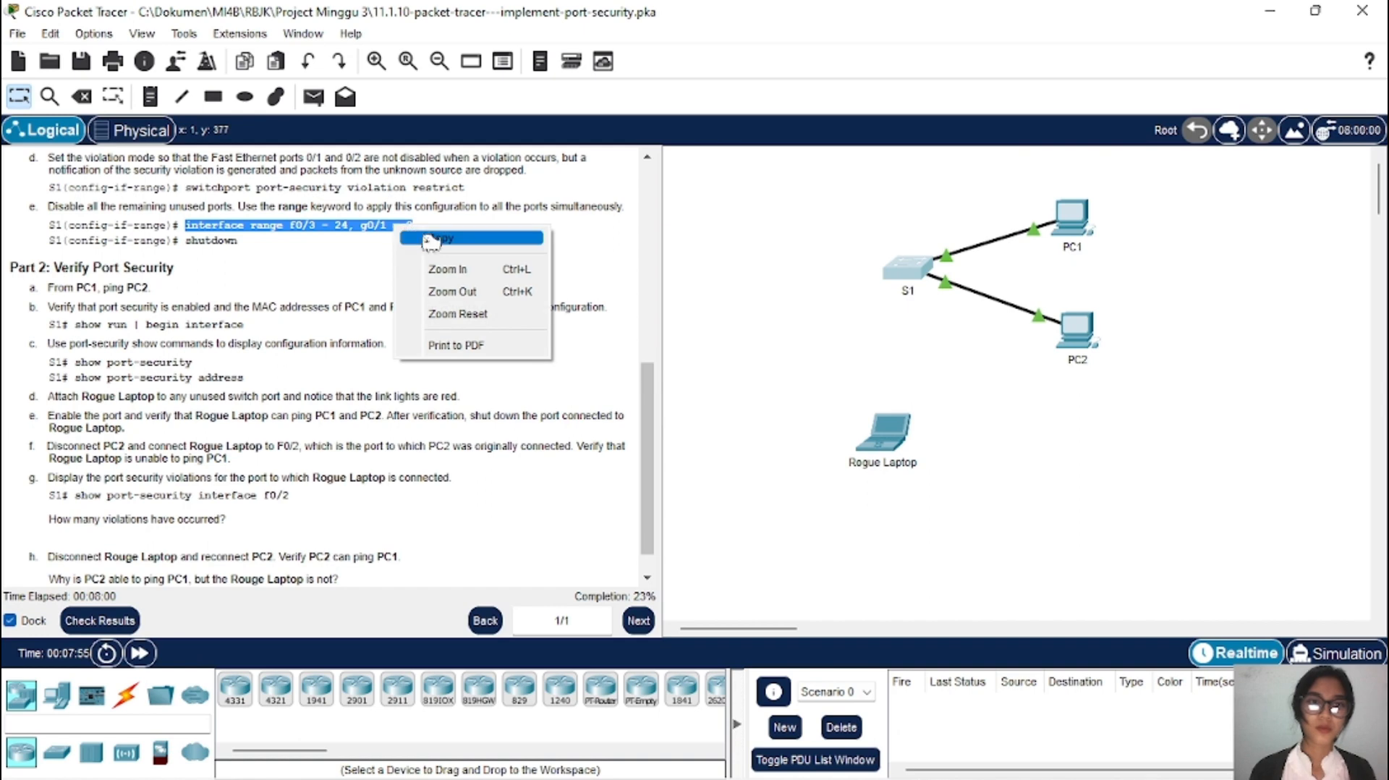
{"action": "left_click", "coordinate": [474, 238]}
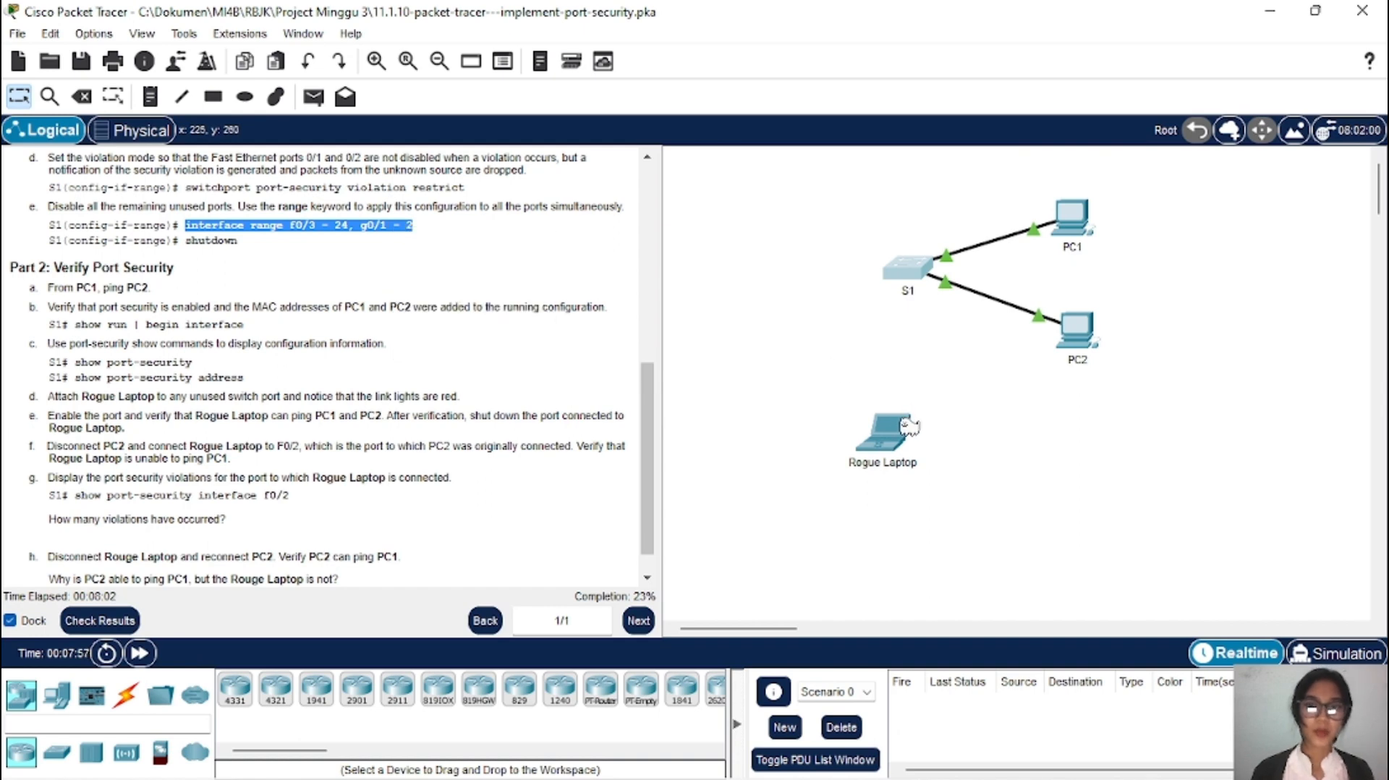
{"action": "left_click", "coordinate": [913, 277]}
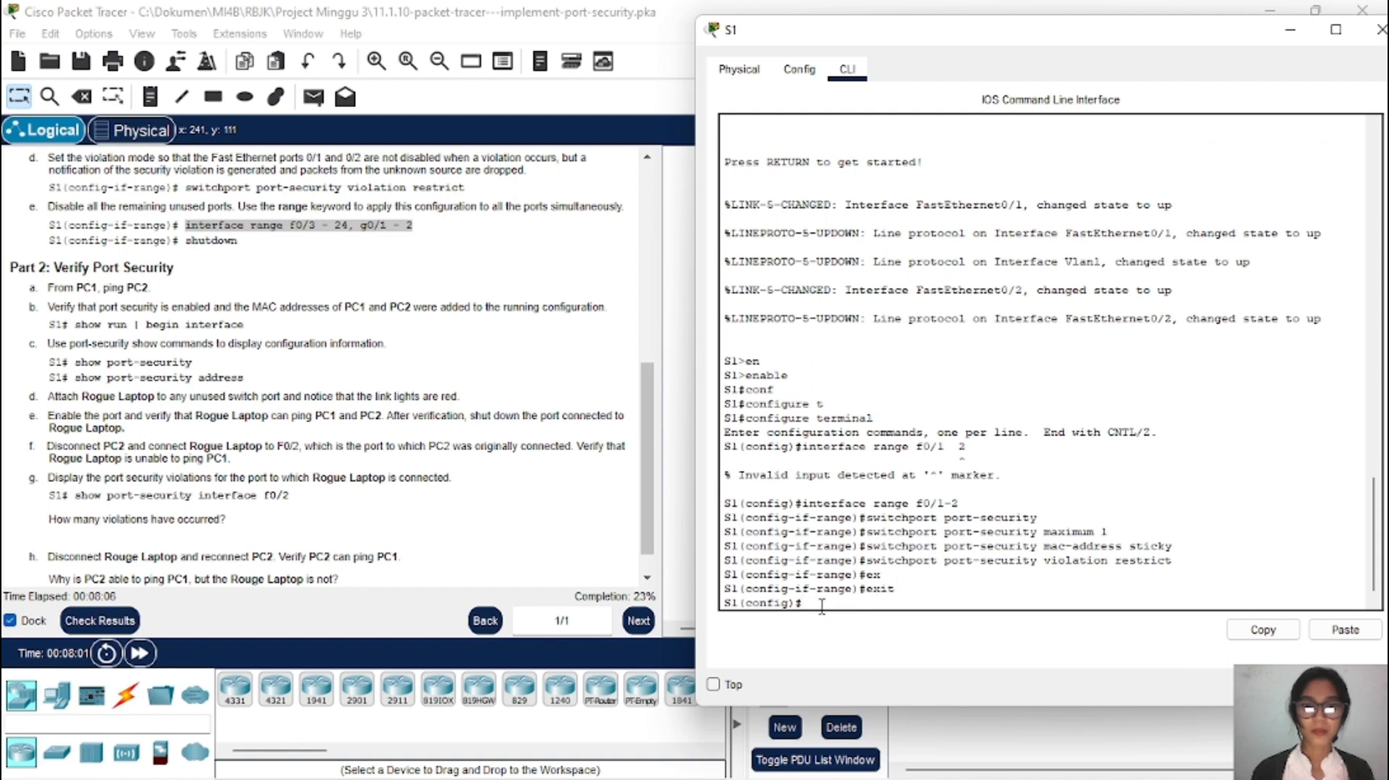
{"action": "left_click", "coordinate": [1344, 629]}
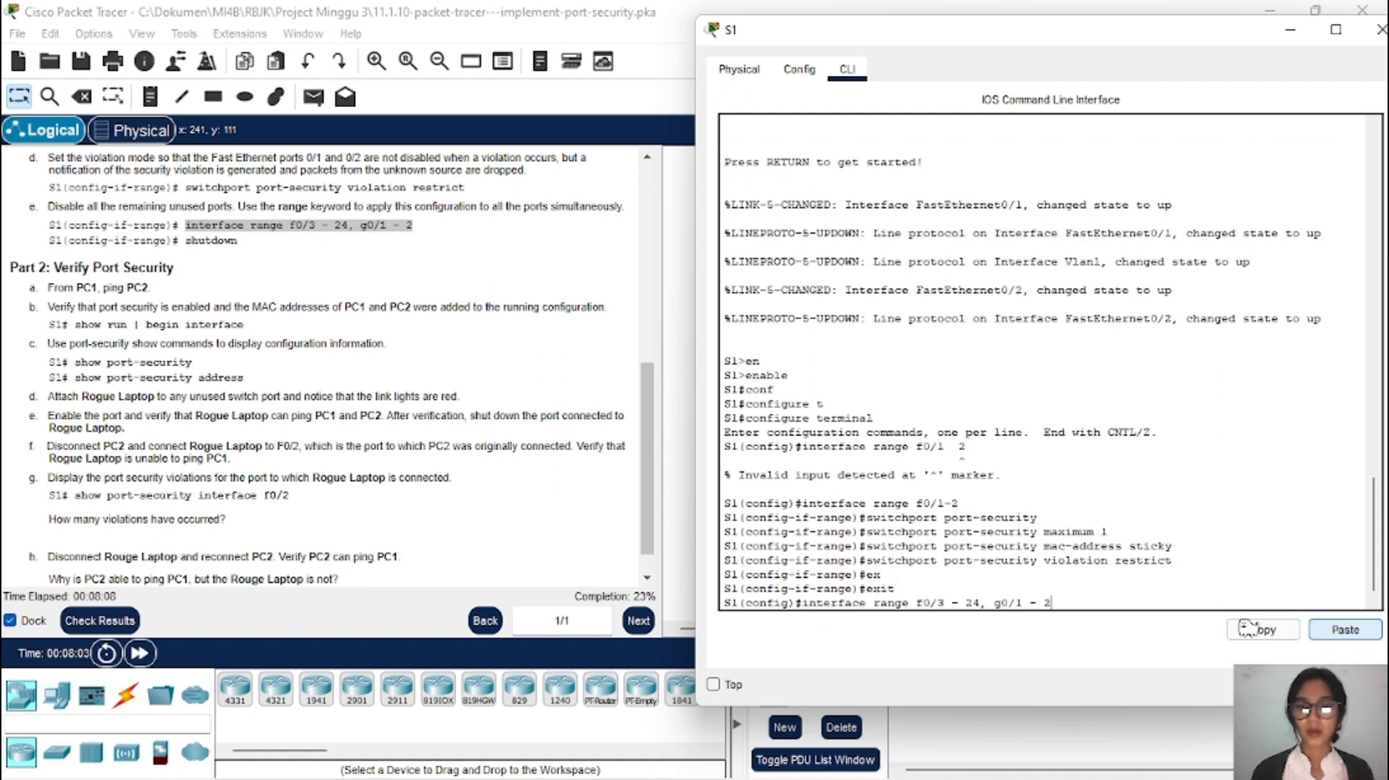
Step: Remove the spaces around the hyphens and run interface range f0/3-24, g0/1-2
{"action": "key", "text": "Left"}
{"action": "key", "text": "Left"}
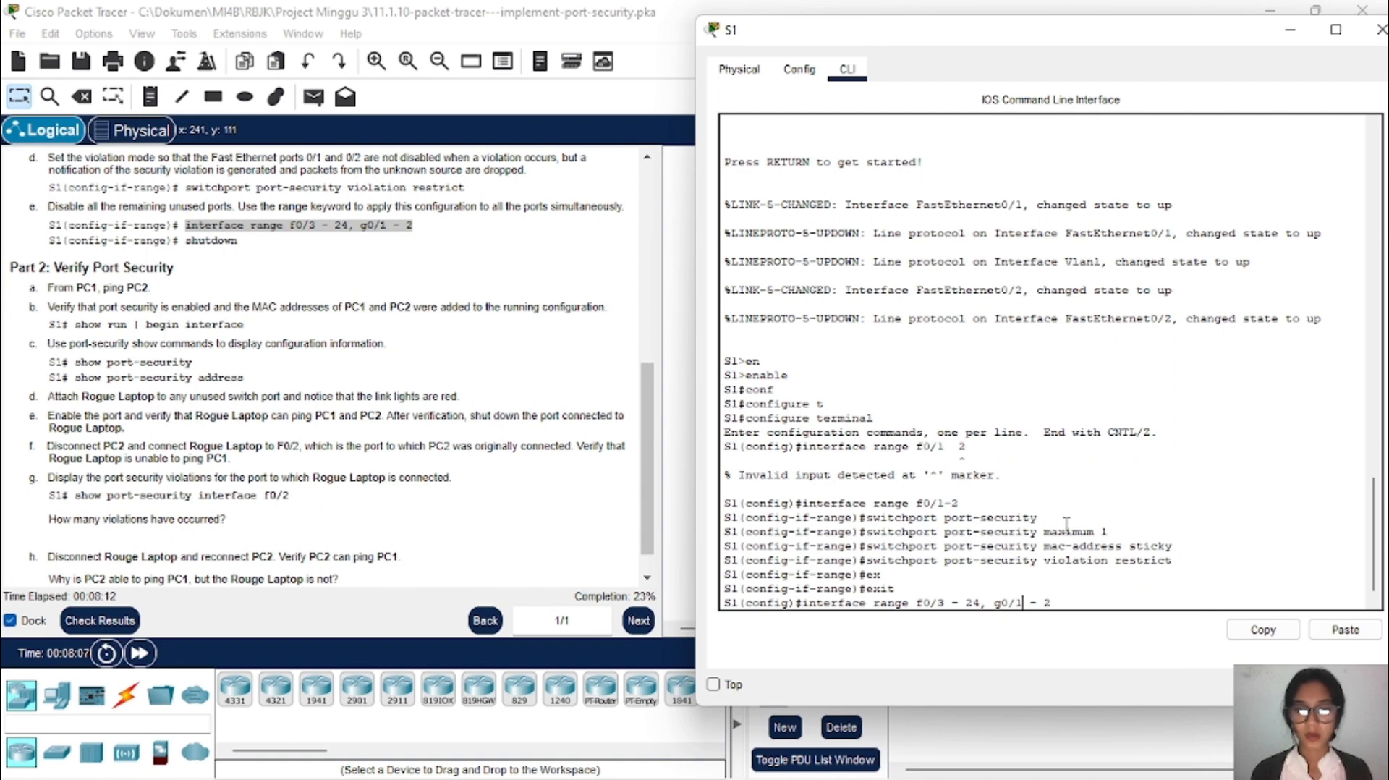
{"action": "key", "text": "Left"}
{"action": "key", "text": "Left"}
{"action": "key", "text": "Left"}
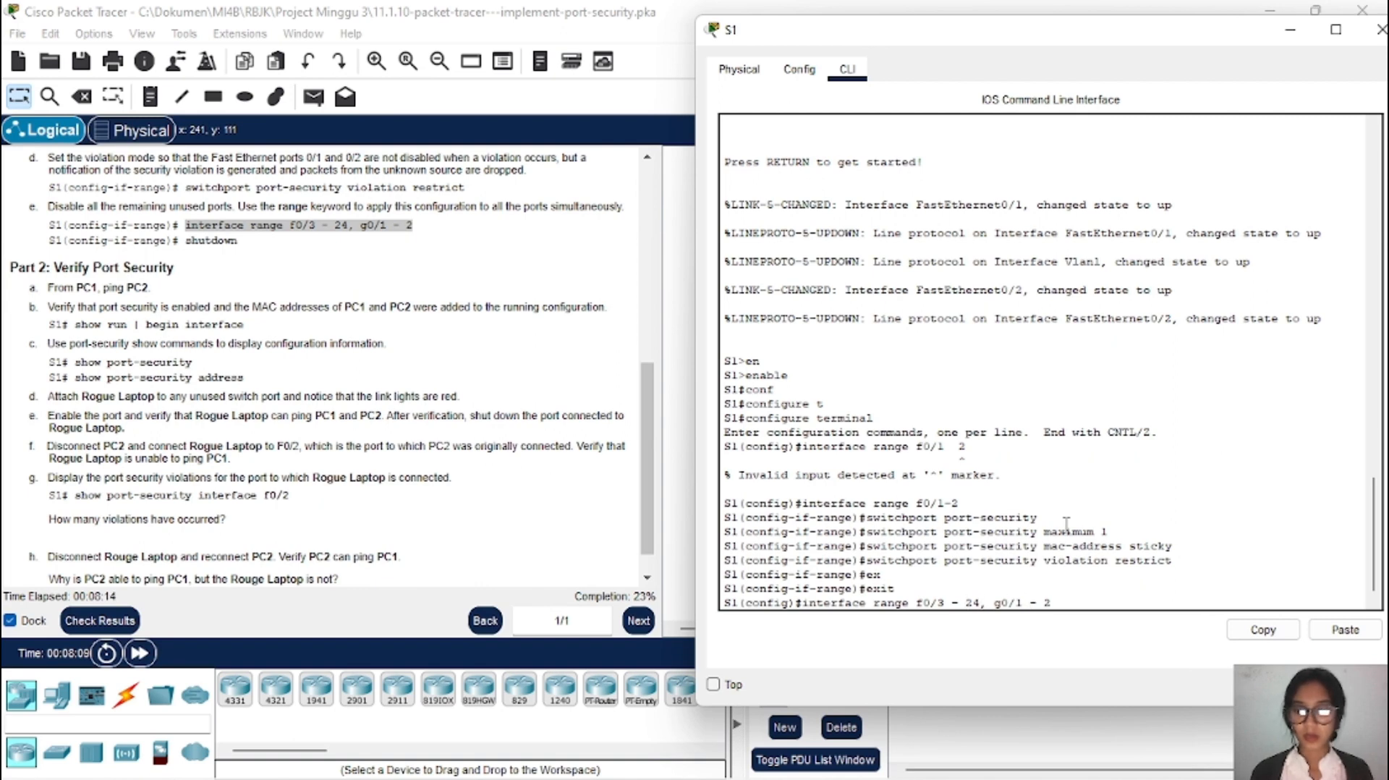
{"action": "key", "text": "BackSpace"}
{"action": "key", "text": "BackSpace"}
{"action": "key", "text": "BackSpace"}
{"action": "type", "text": "-"}
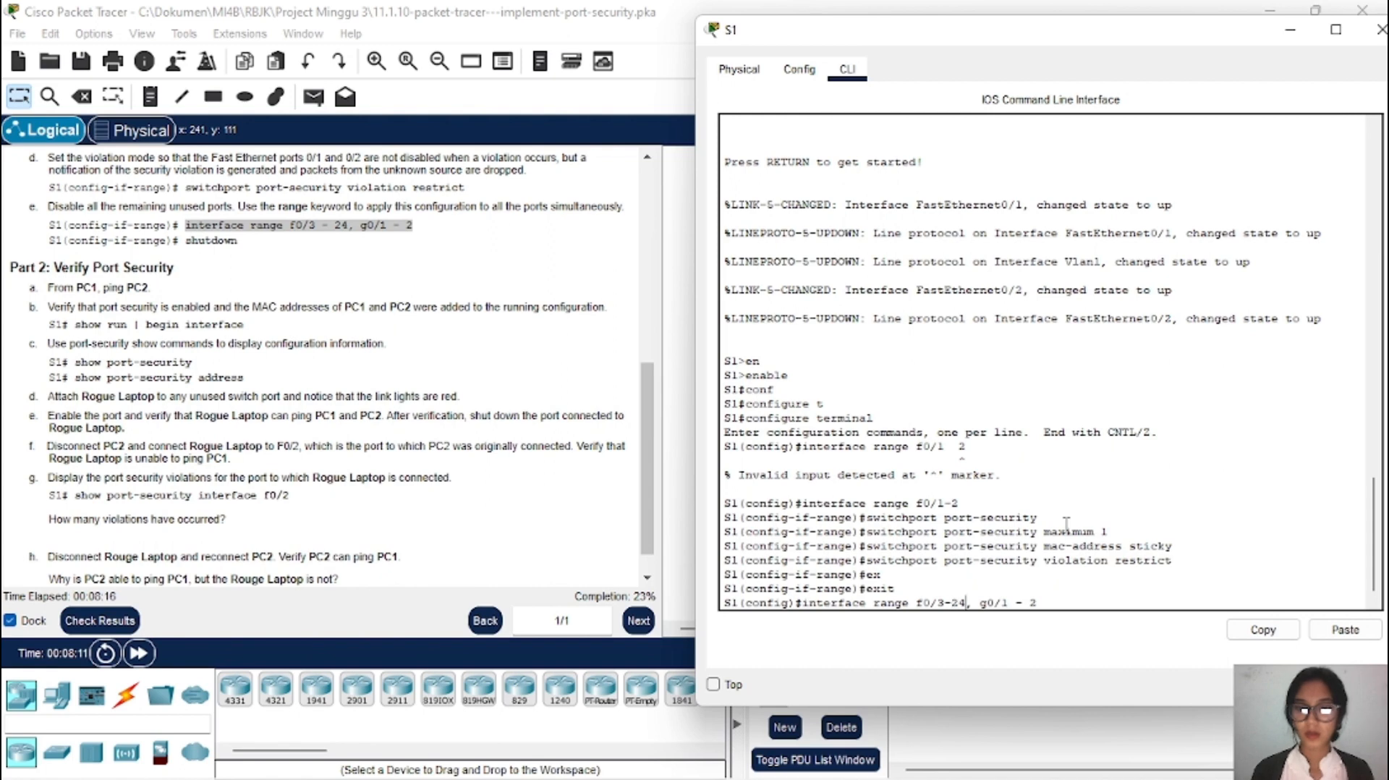
{"action": "key", "text": "Right"}
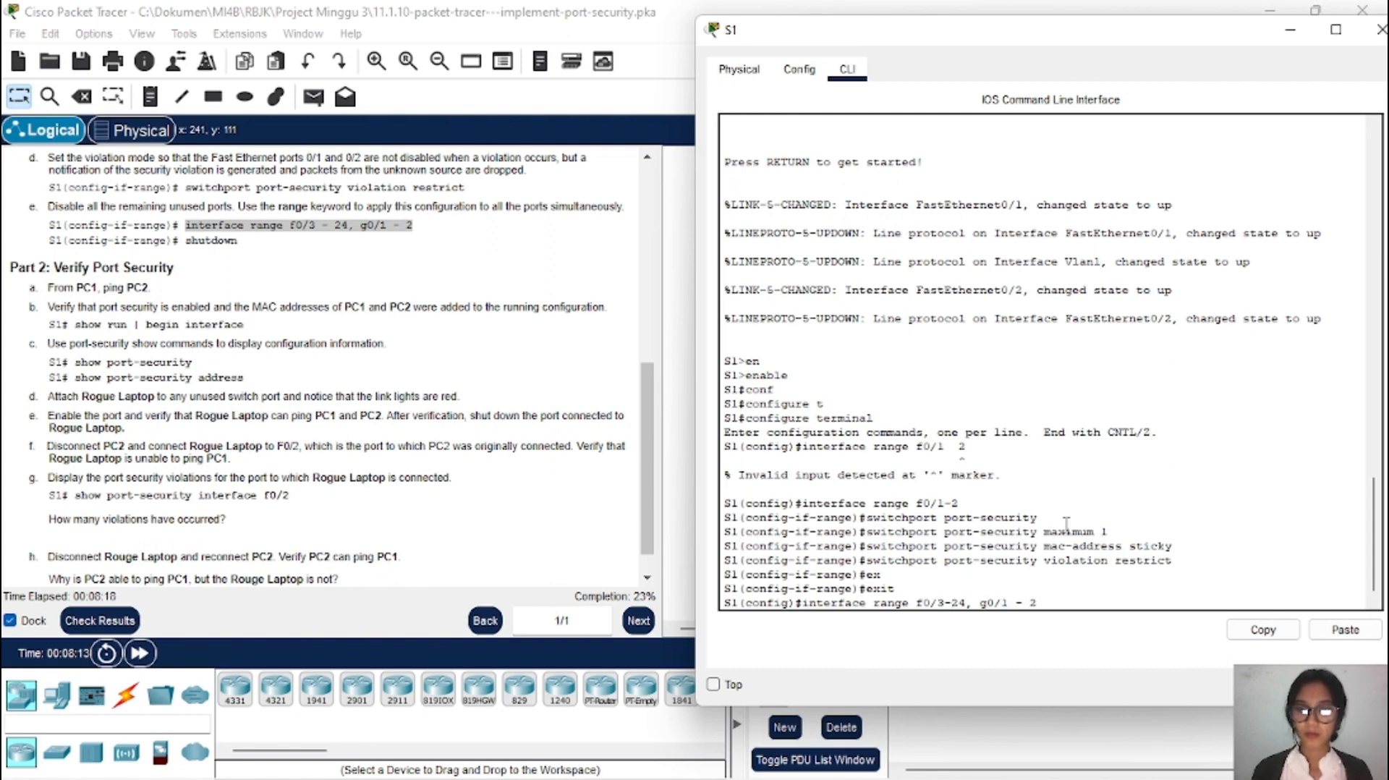
{"action": "key", "text": "BackSpace"}
{"action": "key", "text": "BackSpace"}
{"action": "key", "text": "BackSpace"}
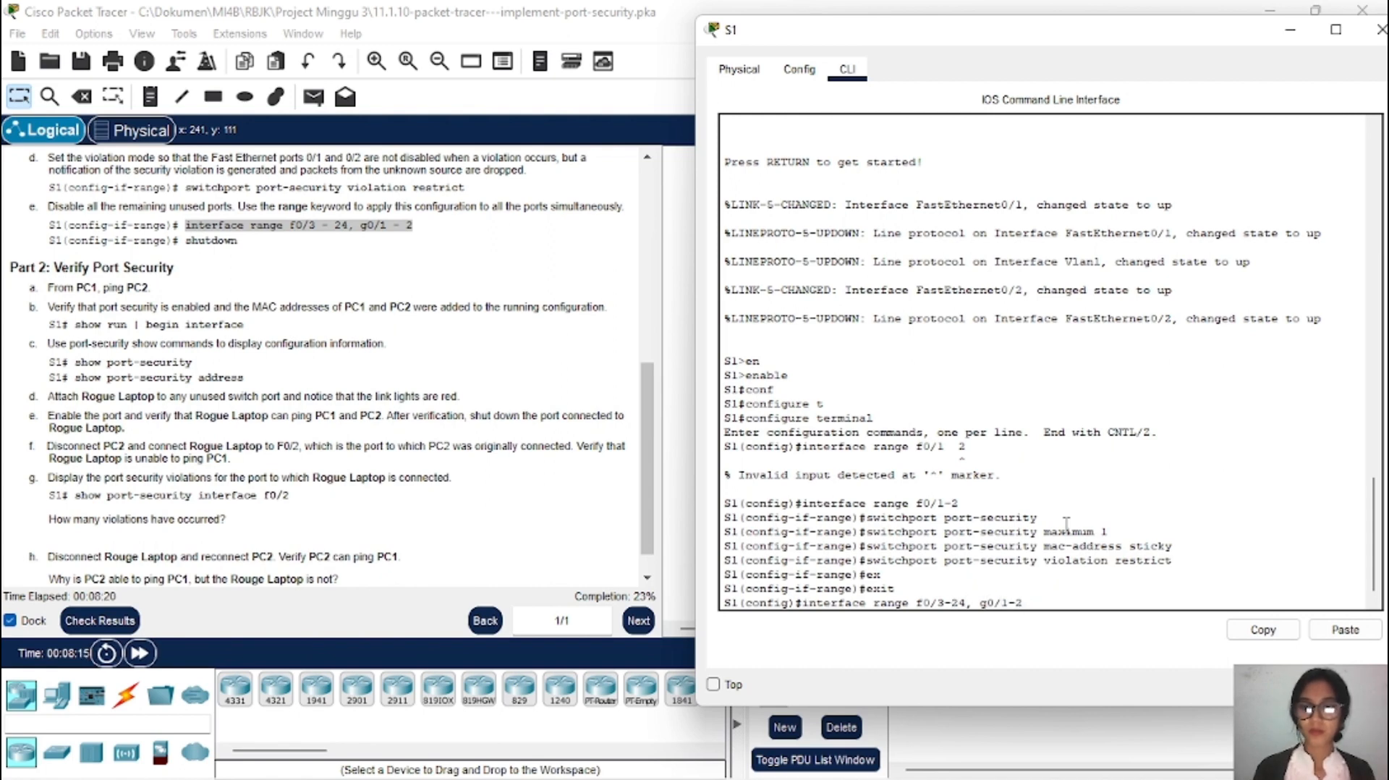
{"action": "key", "text": "Return"}
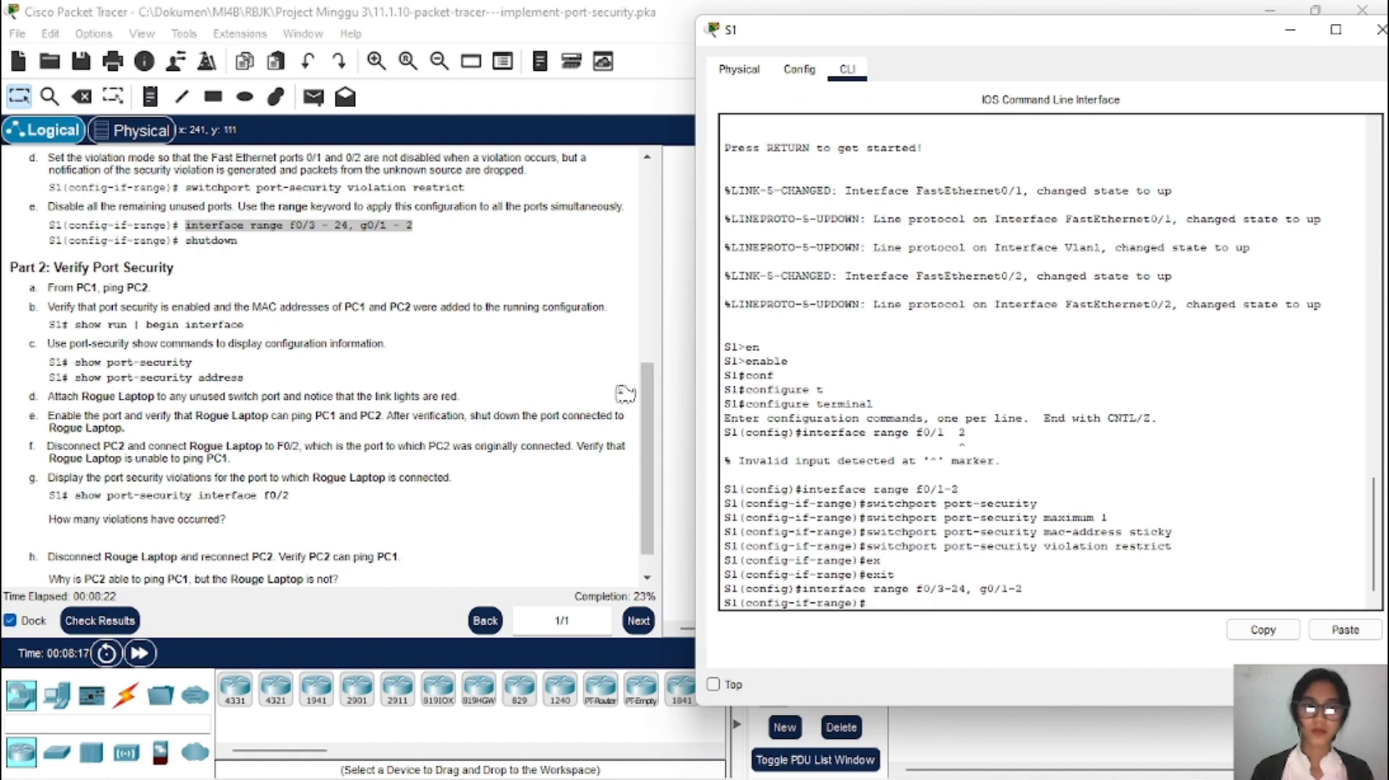
{"action": "scroll", "coordinate": [504, 283], "scroll_direction": "down", "scroll_amount": 1}
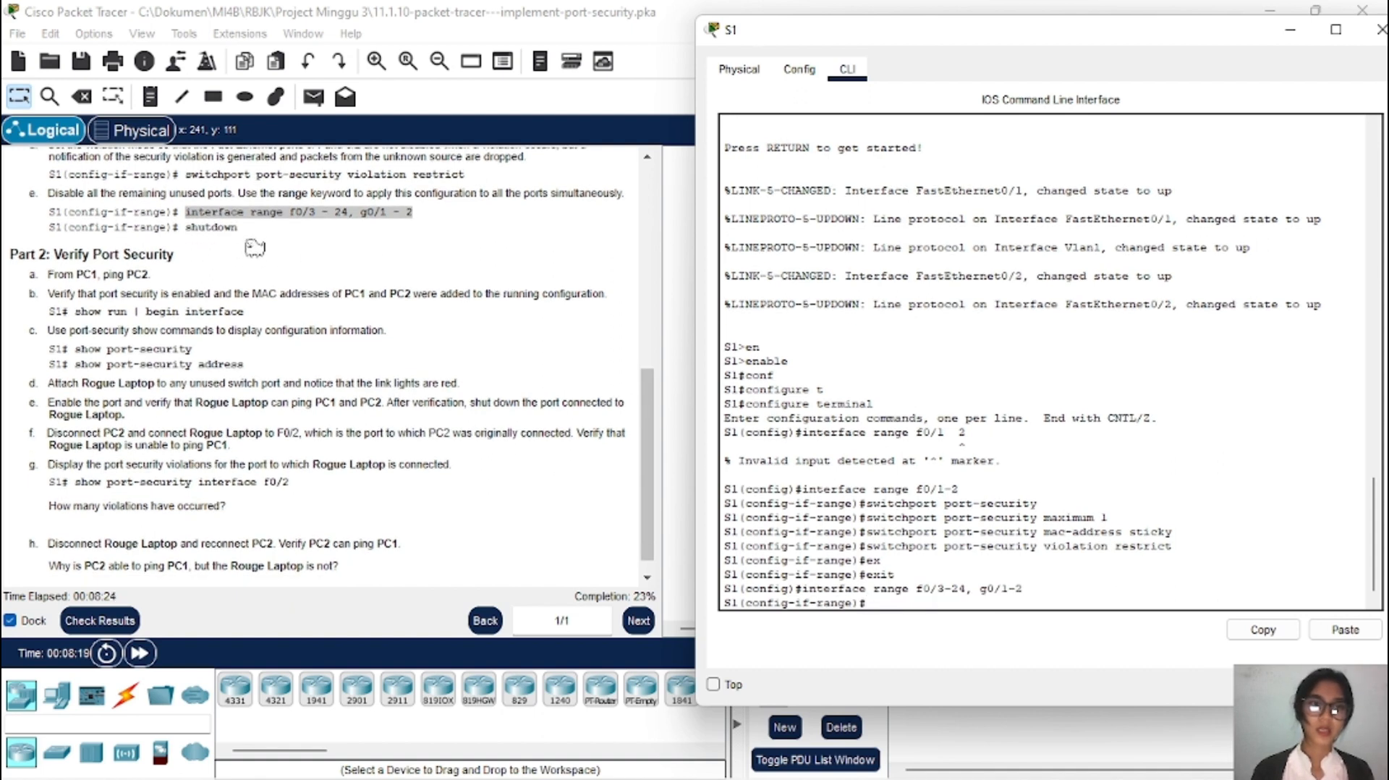
{"action": "left_click", "coordinate": [248, 234]}
Step: Run shutdown on S1 to disable unused ports f0/3-24 and g0/1-2
{"action": "left_click_drag", "start_coordinate": [246, 232], "coordinate": [186, 234]}
{"action": "right_click", "coordinate": [187, 233]}
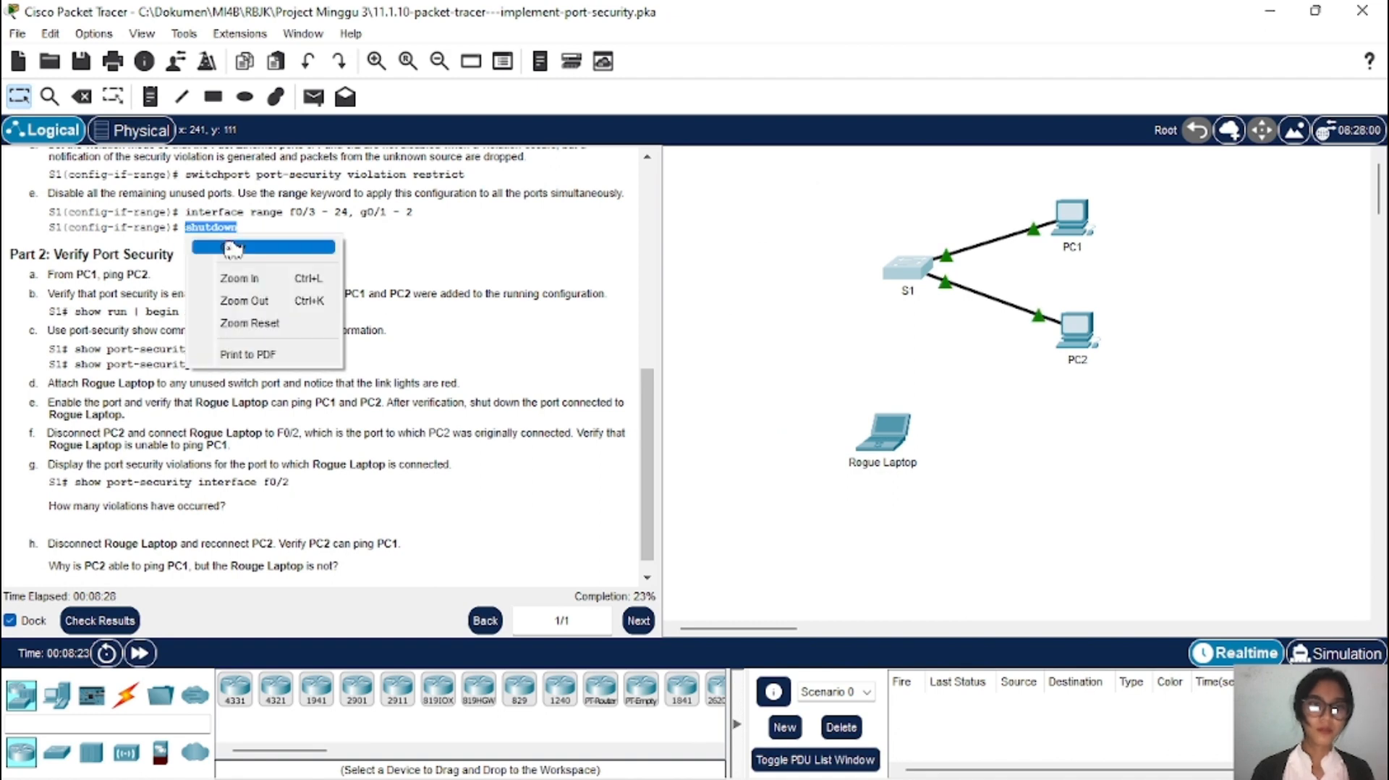
{"action": "left_click", "coordinate": [211, 243]}
{"action": "left_click", "coordinate": [907, 272]}
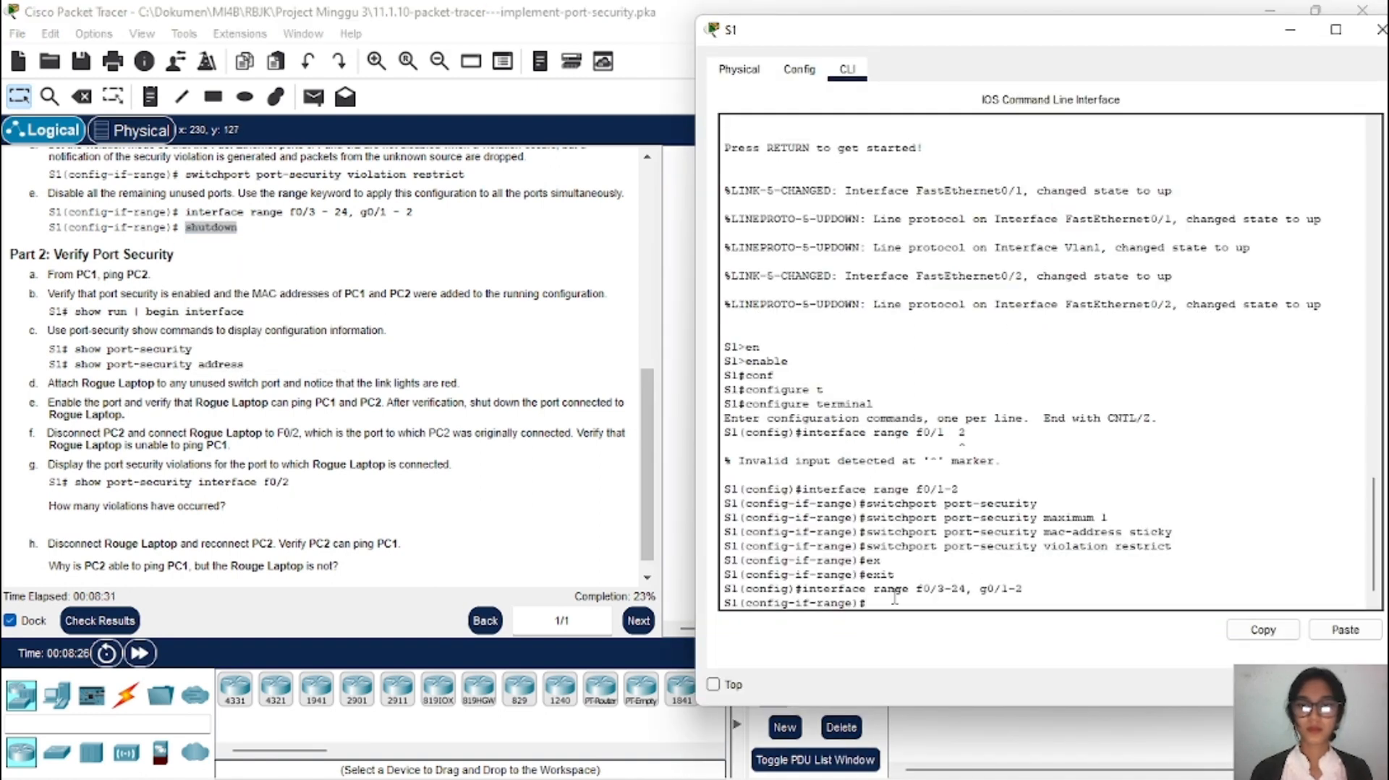
{"action": "left_click", "coordinate": [1362, 636]}
{"action": "key", "text": "Return"}
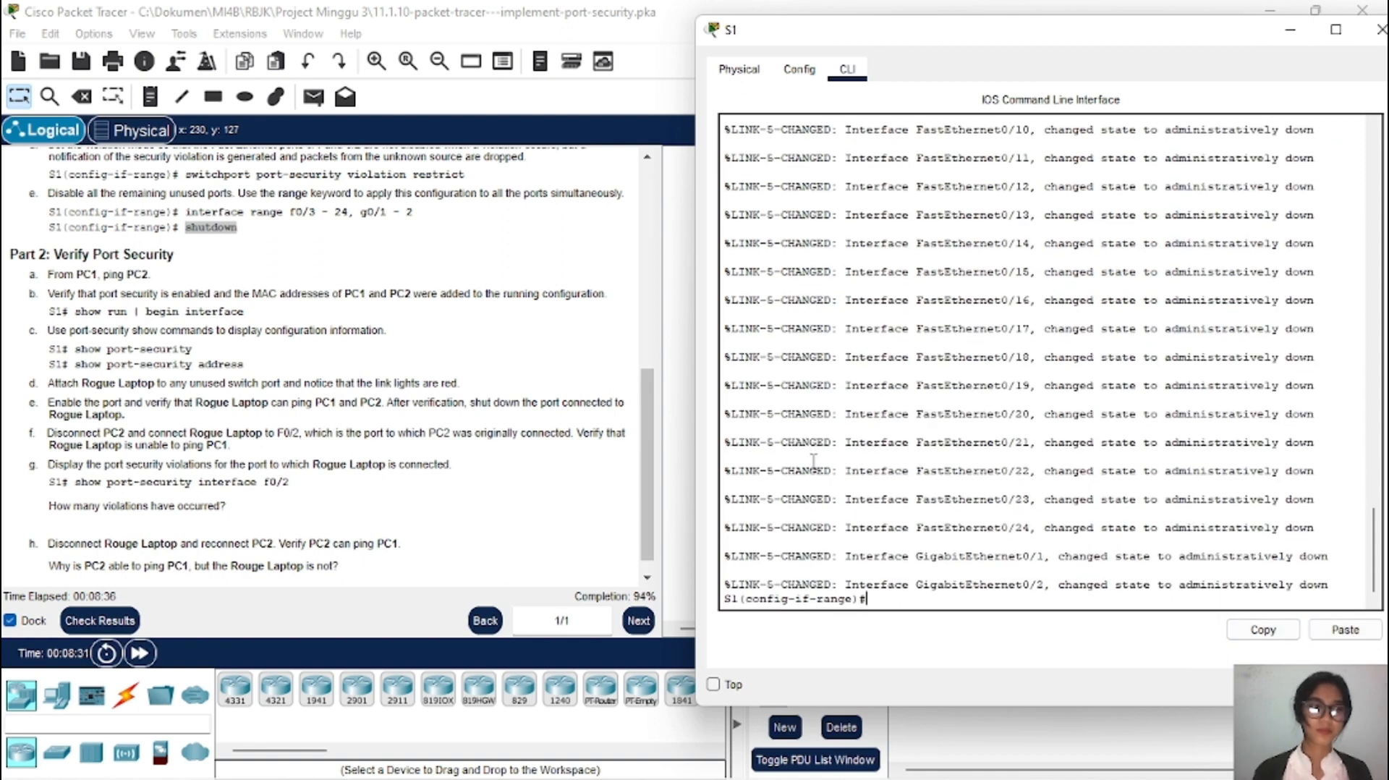
{"action": "scroll", "coordinate": [470, 490], "scroll_direction": "down", "scroll_amount": 1}
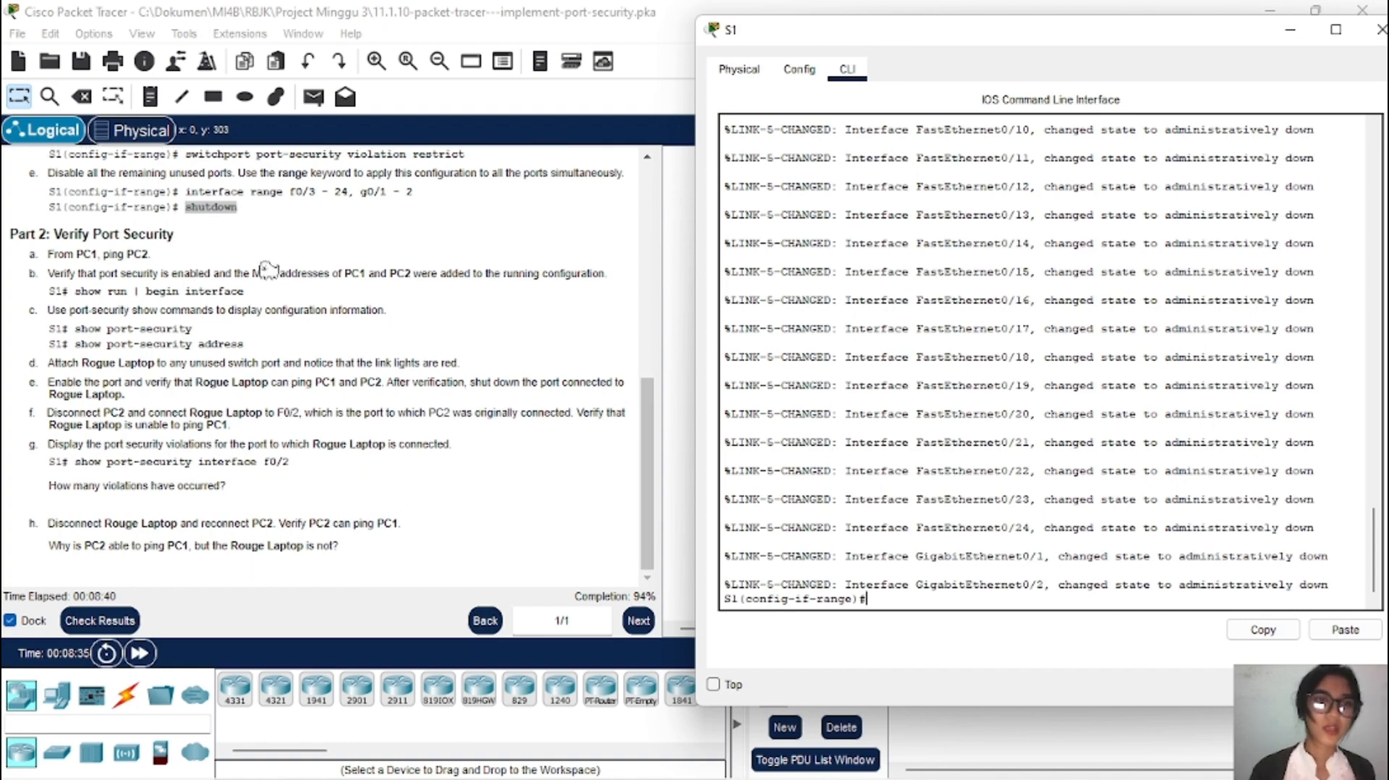
{"action": "scroll", "coordinate": [266, 270], "scroll_direction": "up", "scroll_amount": 5}
{"action": "scroll", "coordinate": [265, 270], "scroll_direction": "up", "scroll_amount": 5}
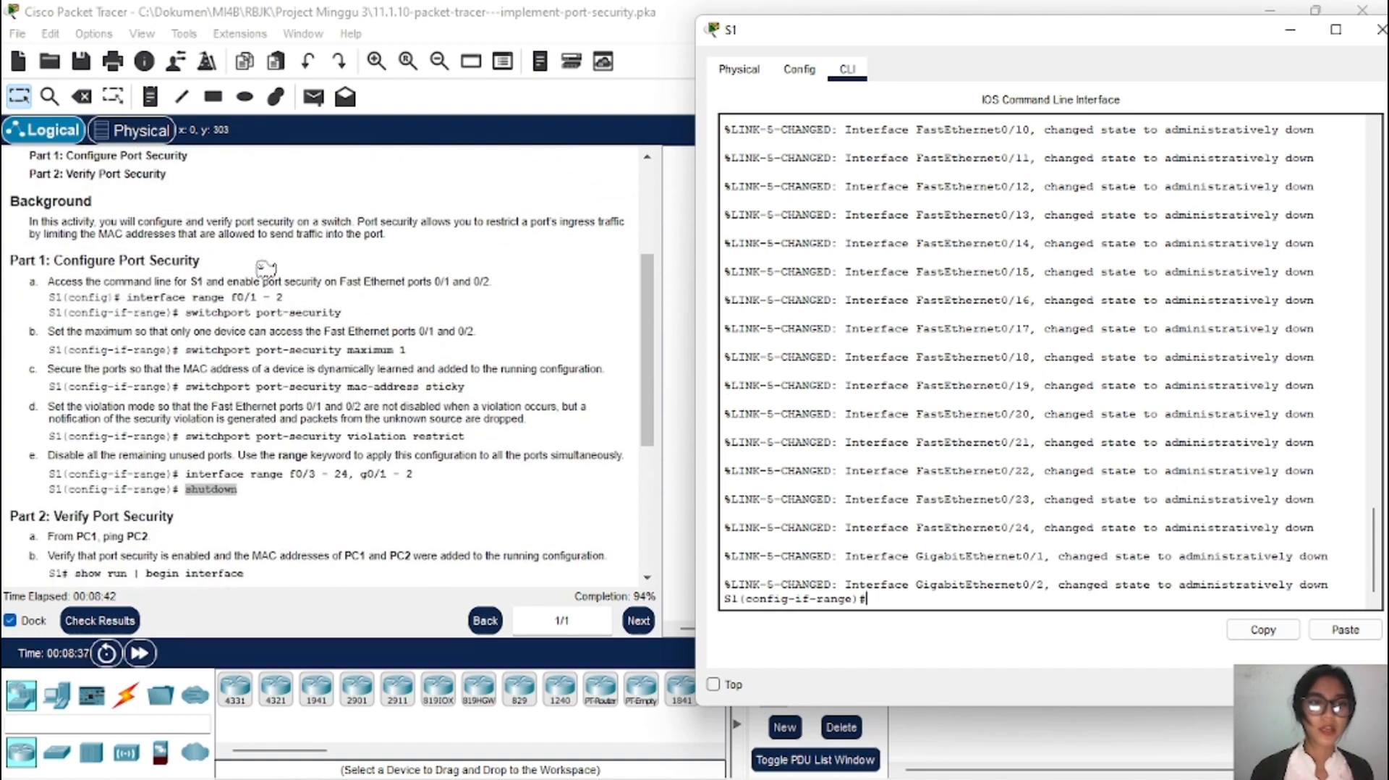
{"action": "scroll", "coordinate": [266, 270], "scroll_direction": "down", "scroll_amount": 6}
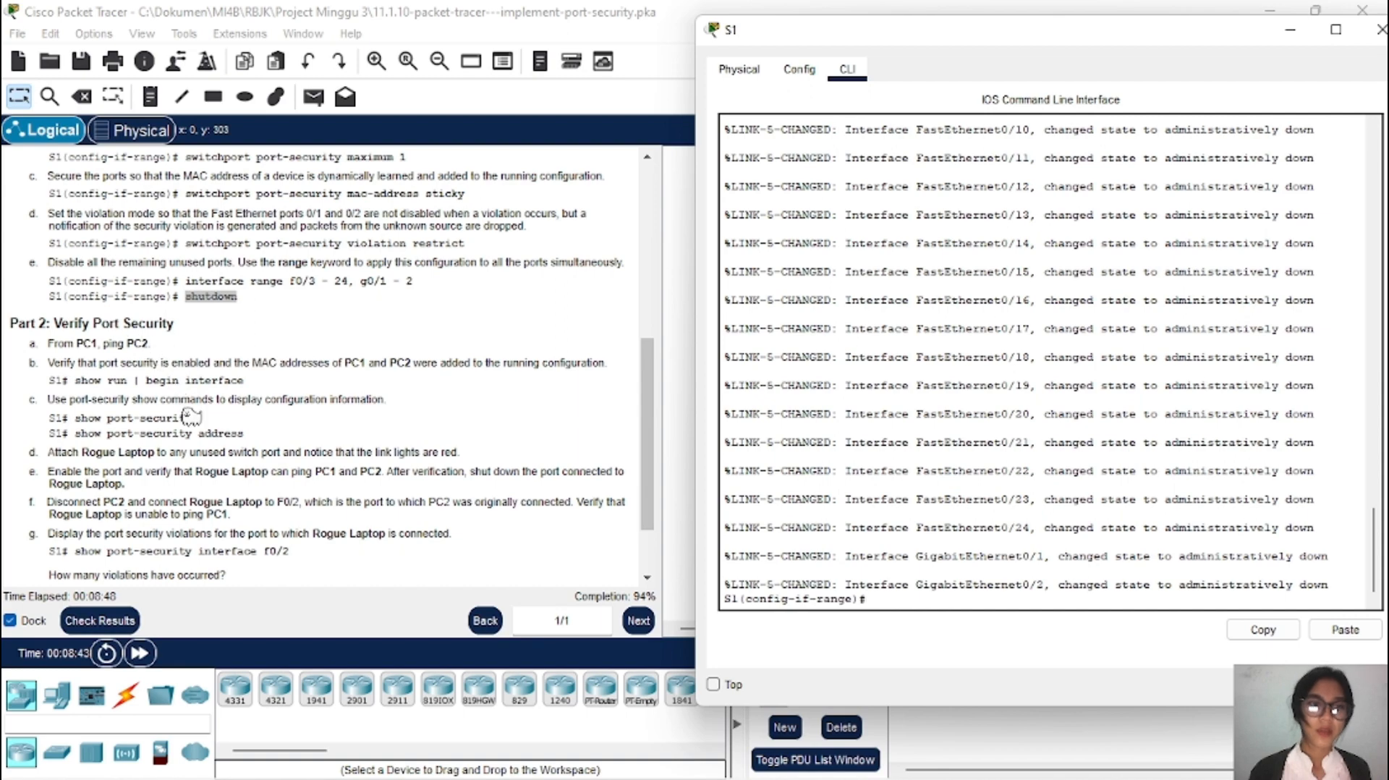
{"action": "scroll", "coordinate": [187, 419], "scroll_direction": "down", "scroll_amount": 2}
{"action": "scroll", "coordinate": [187, 420], "scroll_direction": "down", "scroll_amount": 2}
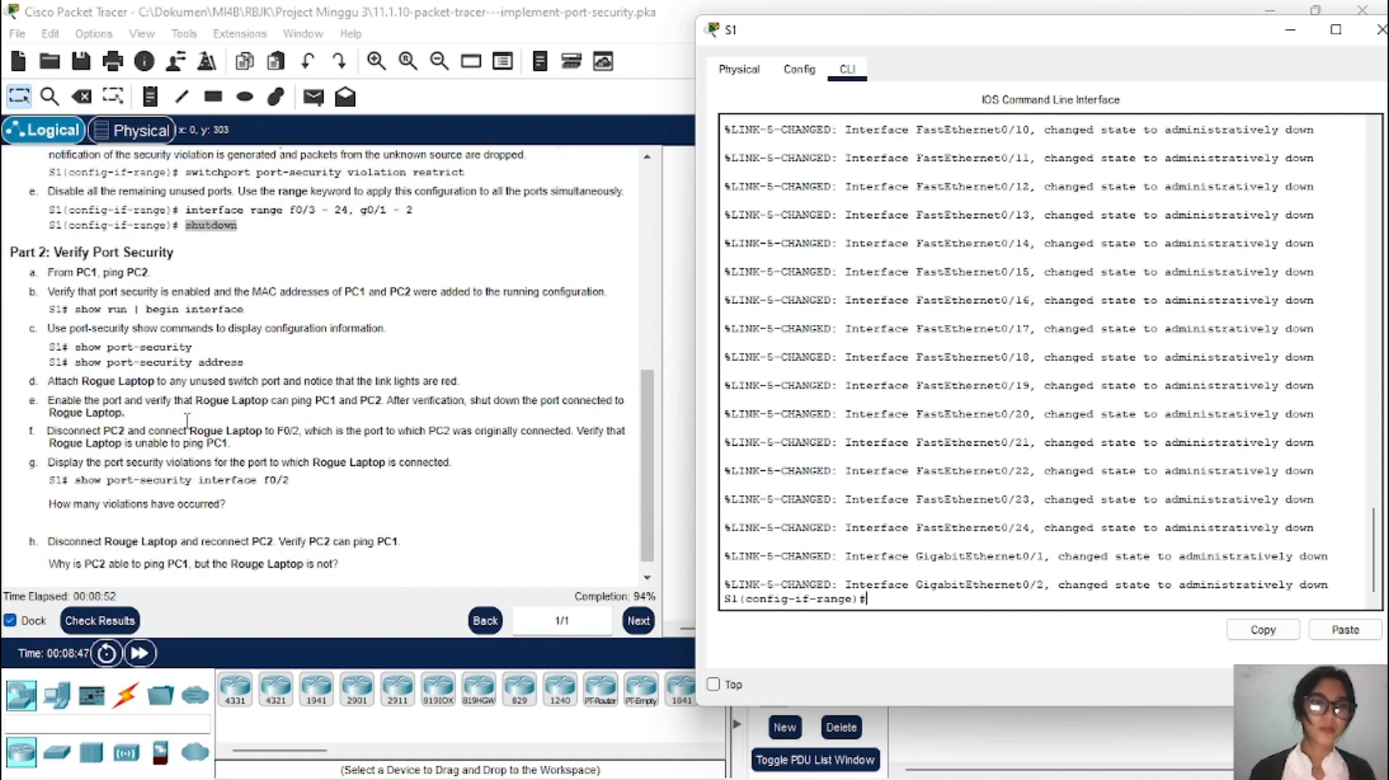
{"action": "right_click", "coordinate": [187, 420]}
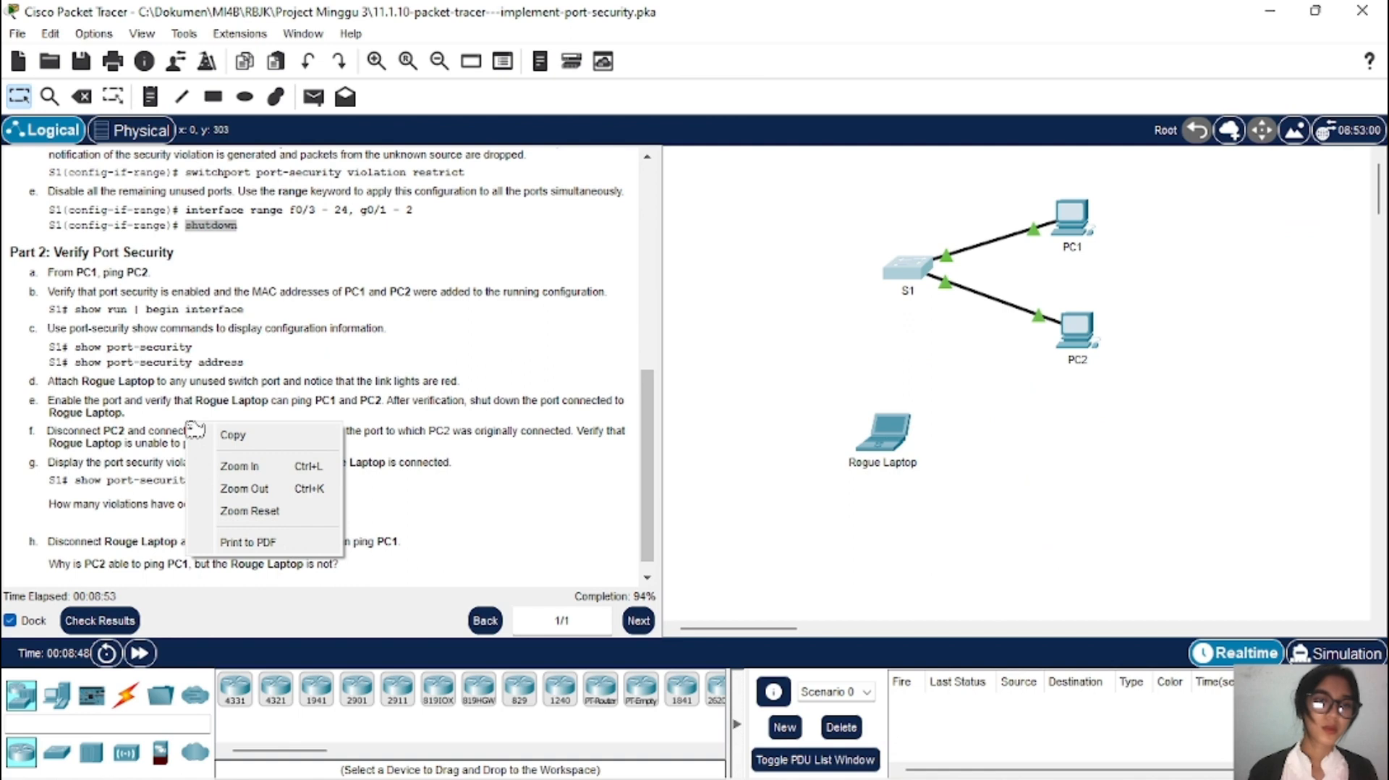
Step: Copy PC2's IPv4 address 10.10.10.11 from its IP Configuration, then close PC2's window
{"action": "left_click", "coordinate": [237, 322]}
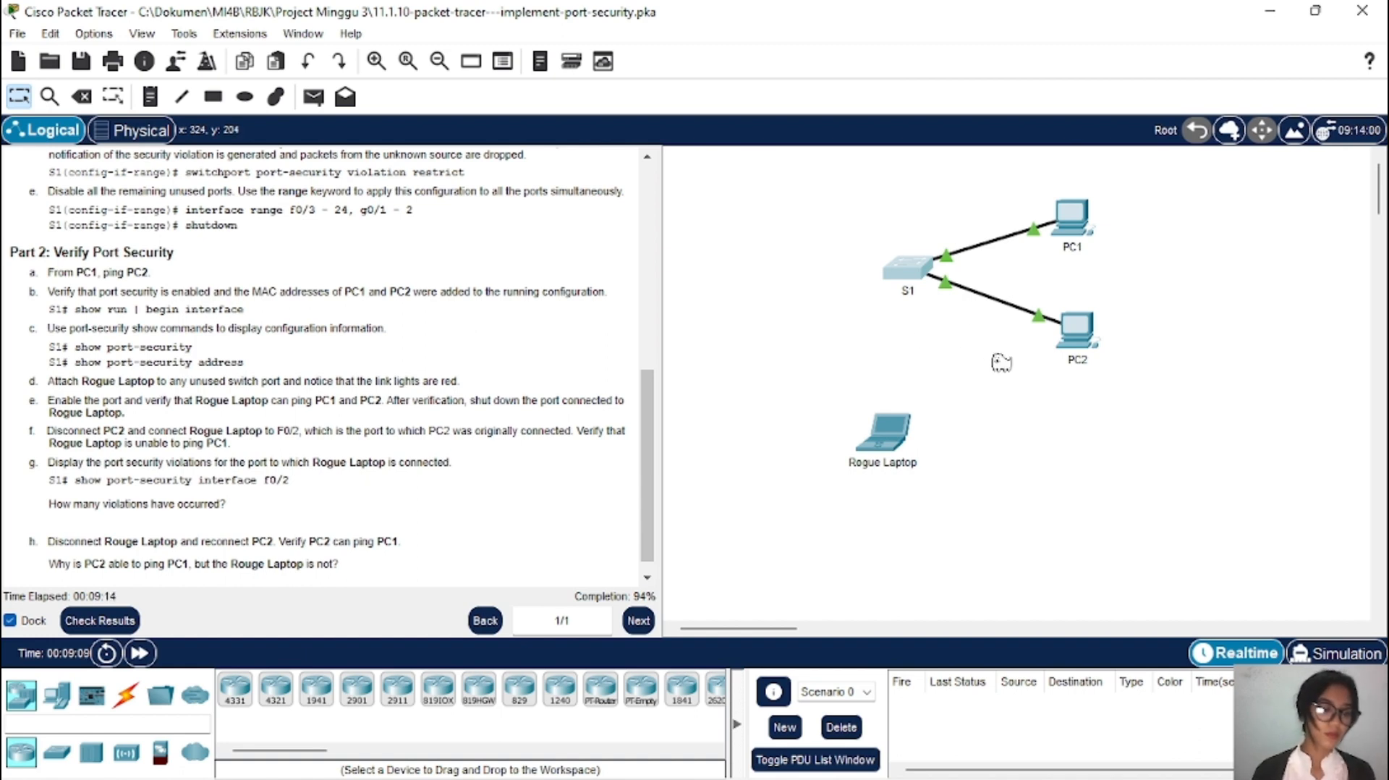
{"action": "left_click", "coordinate": [1088, 335]}
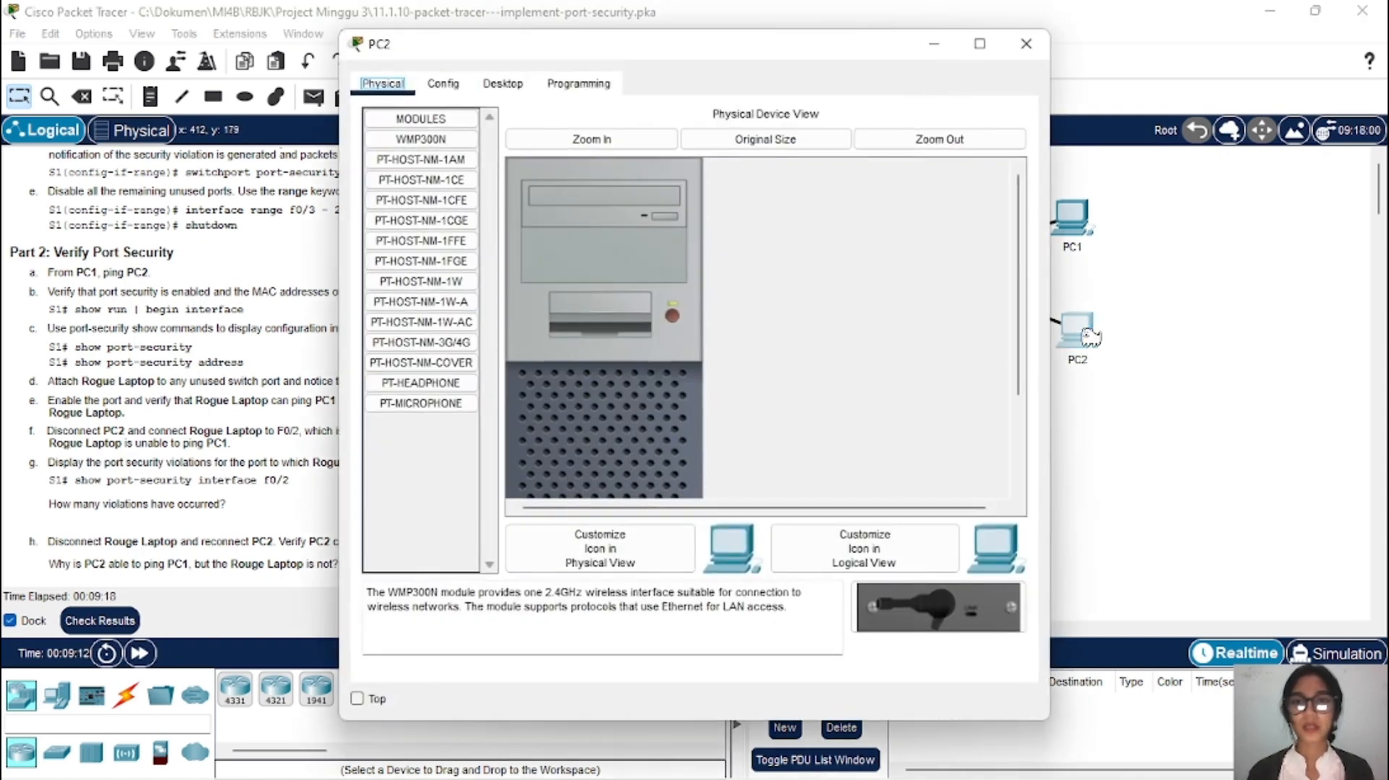
{"action": "left_click", "coordinate": [507, 85]}
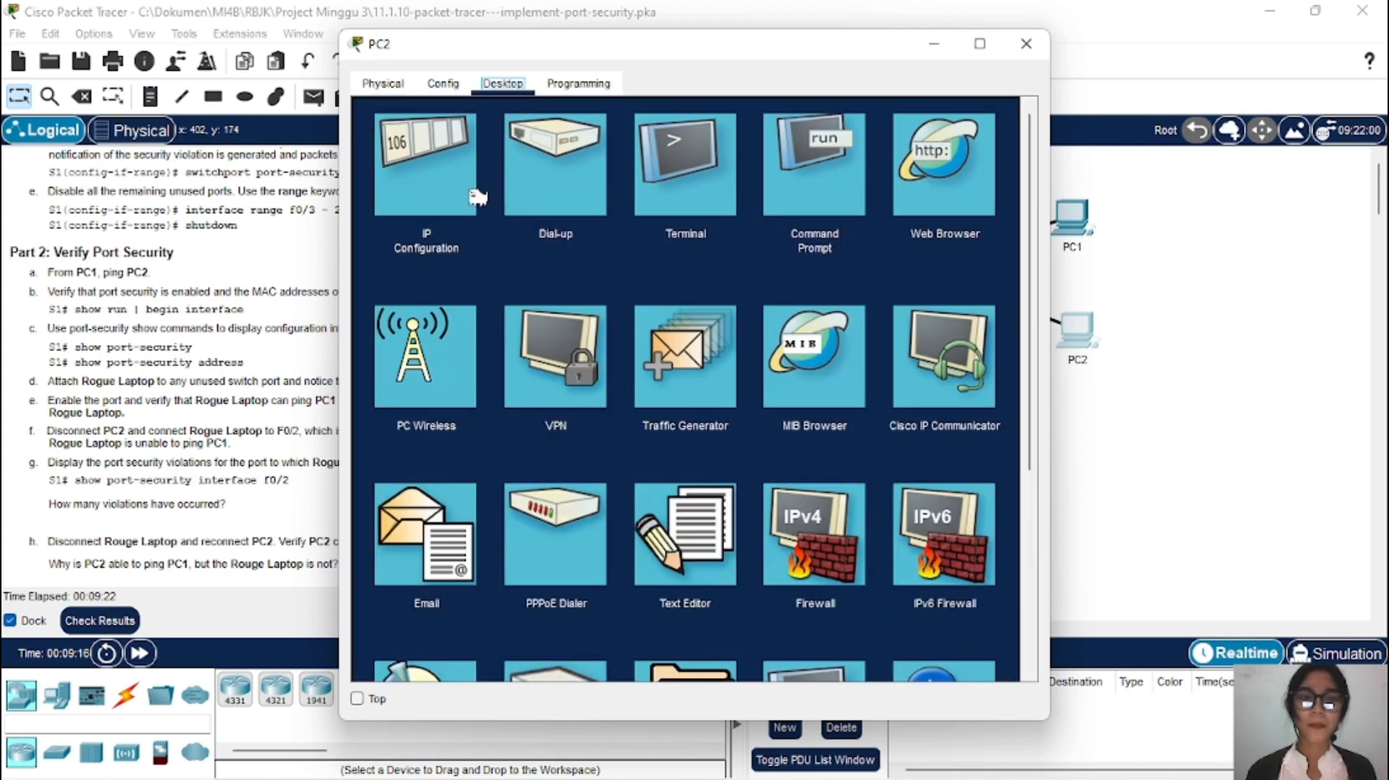
{"action": "left_click", "coordinate": [432, 197]}
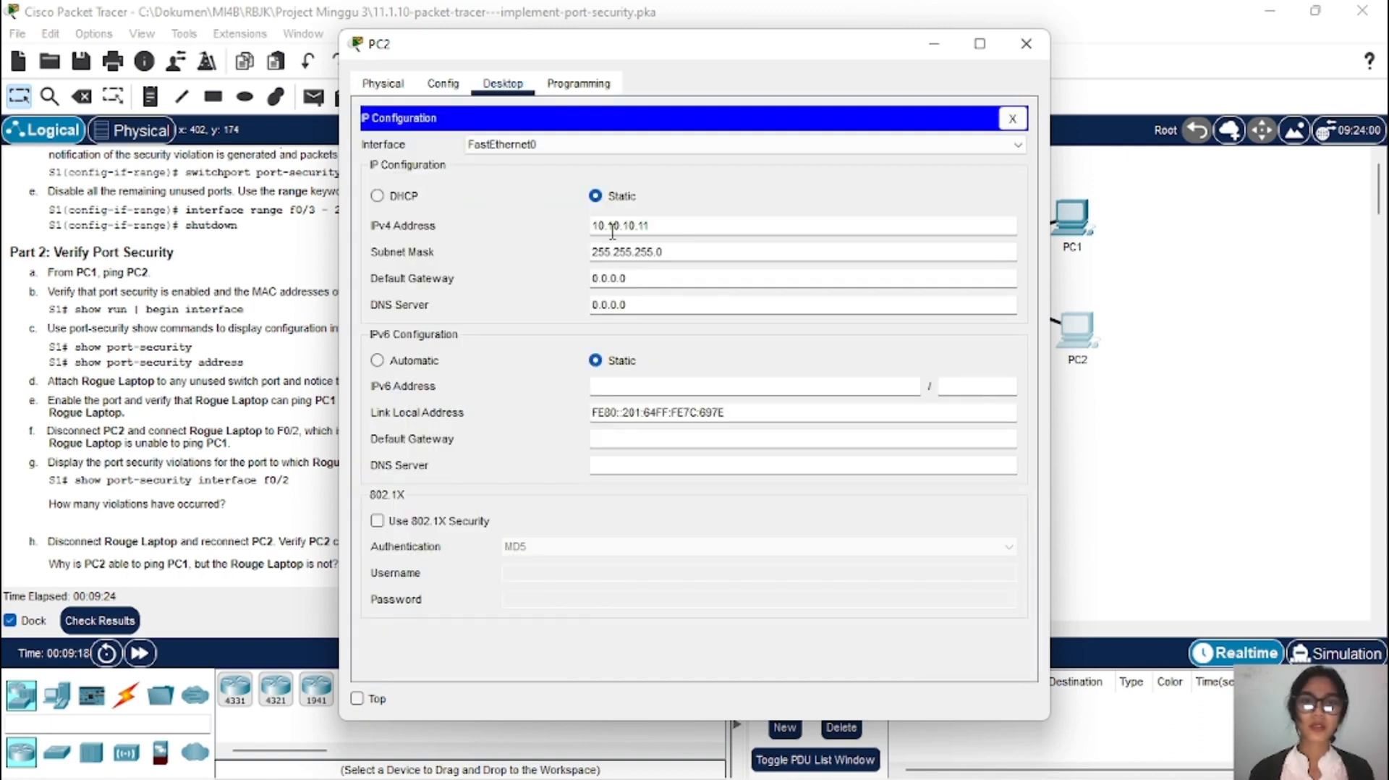
{"action": "left_click_drag", "start_coordinate": [648, 226], "coordinate": [592, 227]}
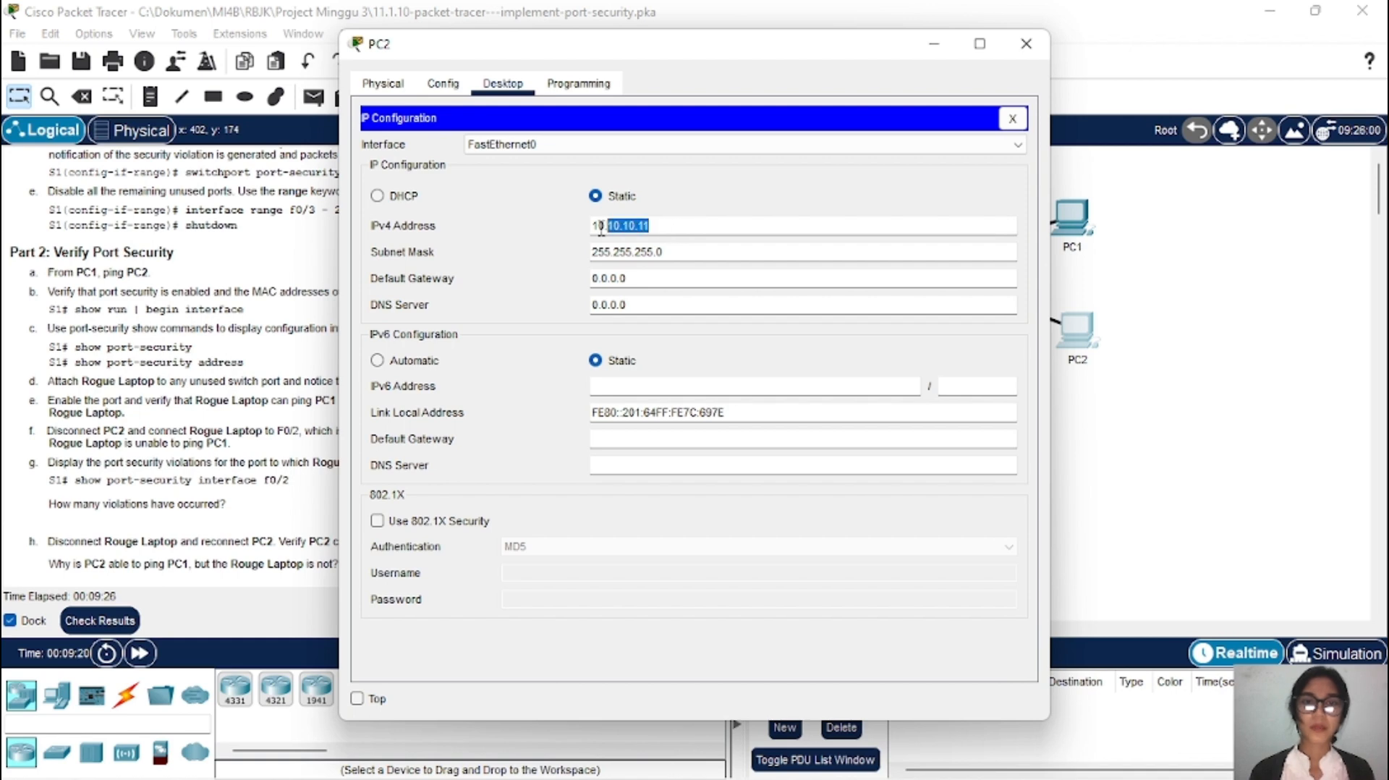
{"action": "right_click", "coordinate": [608, 229]}
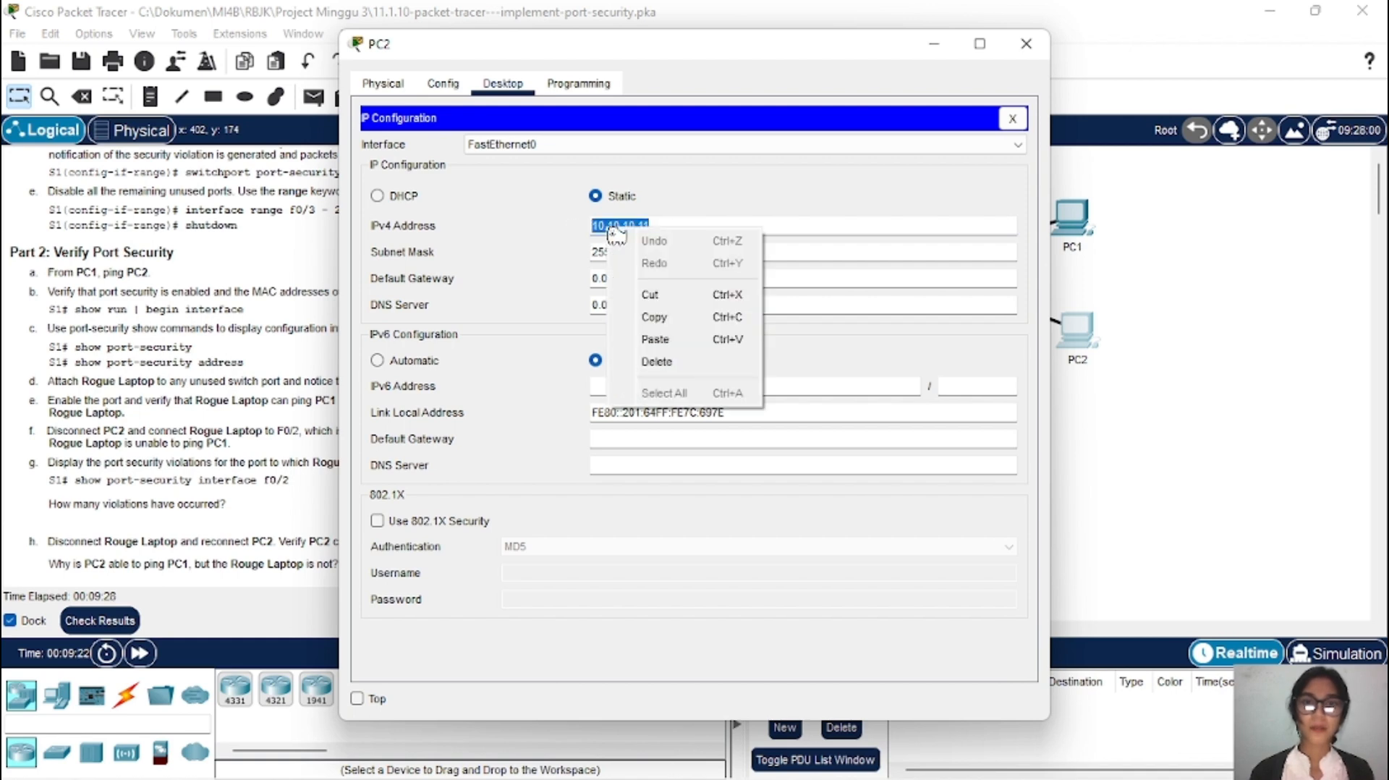
{"action": "left_click", "coordinate": [673, 320]}
{"action": "left_click", "coordinate": [940, 45]}
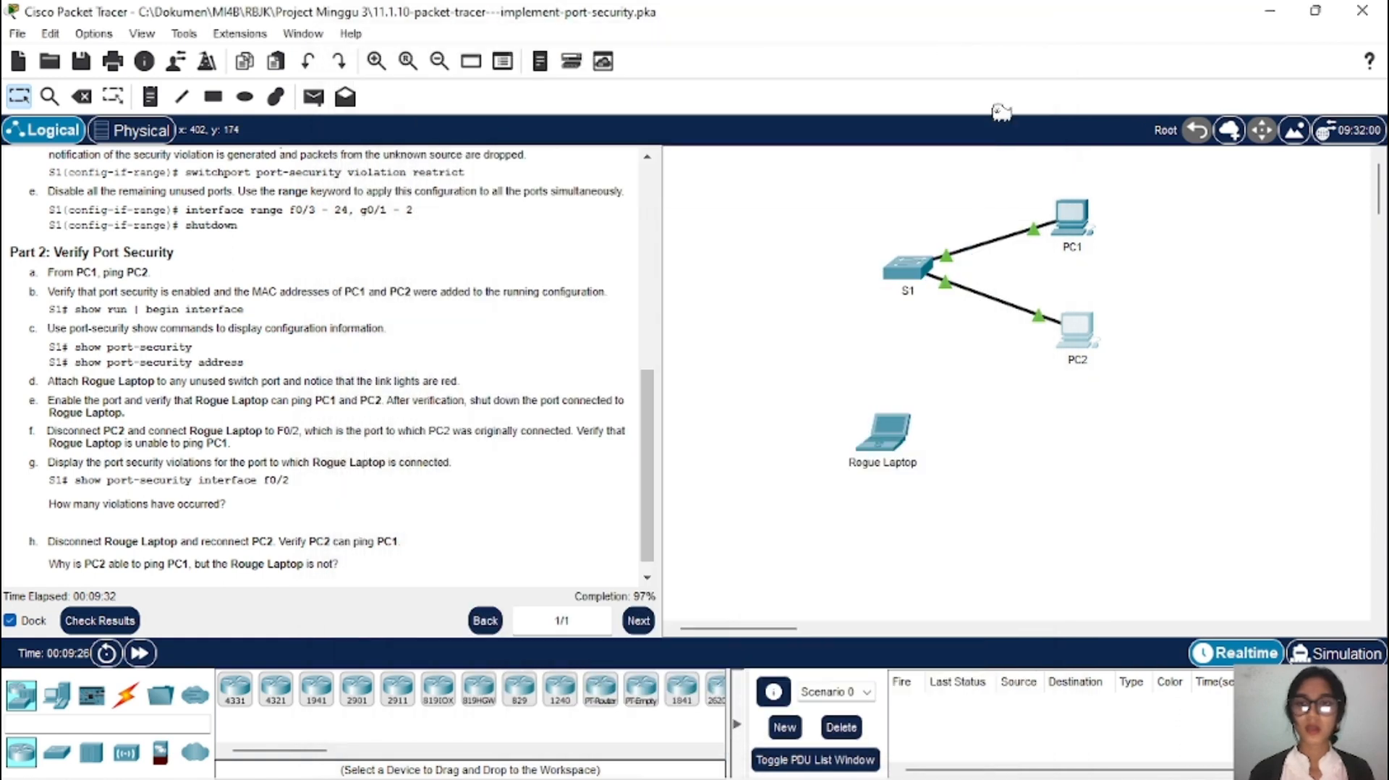
Step: From PC1's command prompt, ping PC2 at 10.10.10.11 and get 0% loss
{"action": "left_click", "coordinate": [1083, 230]}
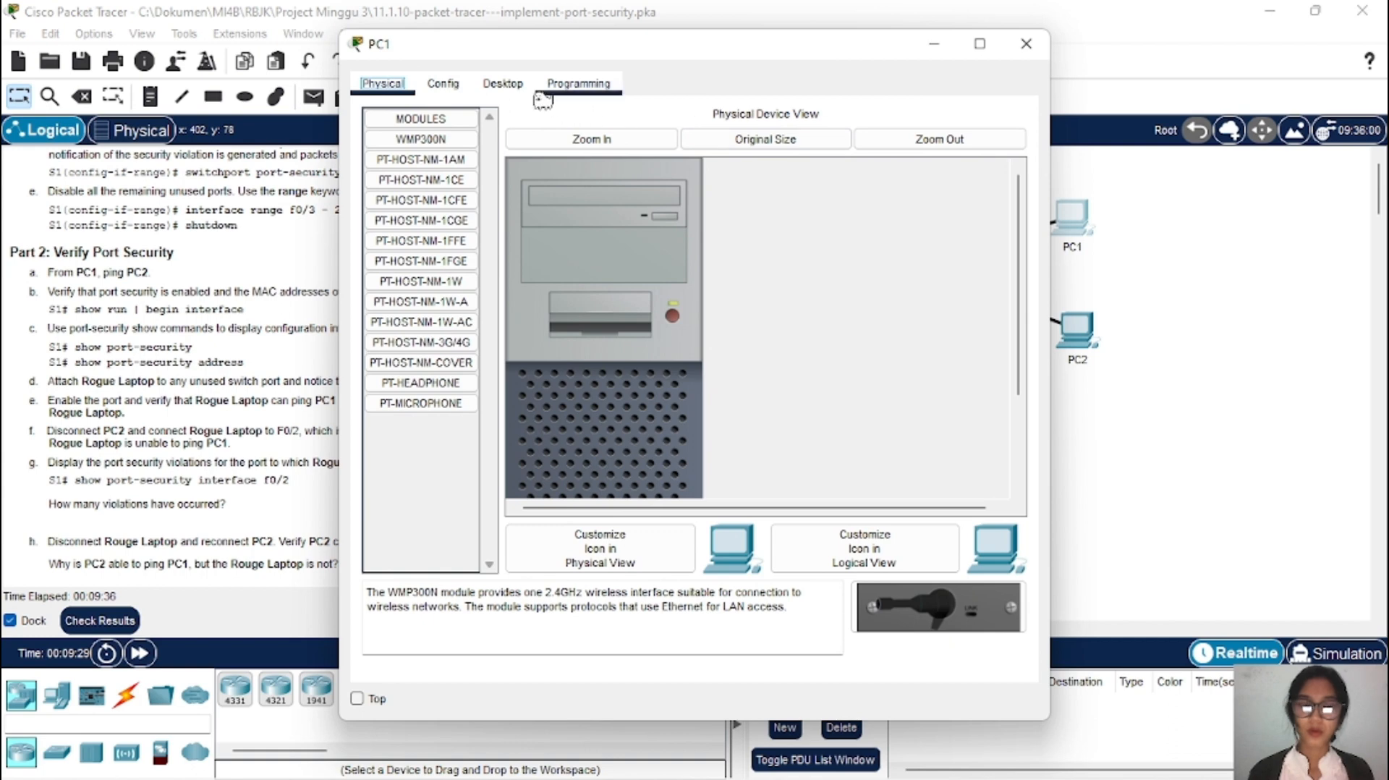
{"action": "left_click", "coordinate": [506, 84]}
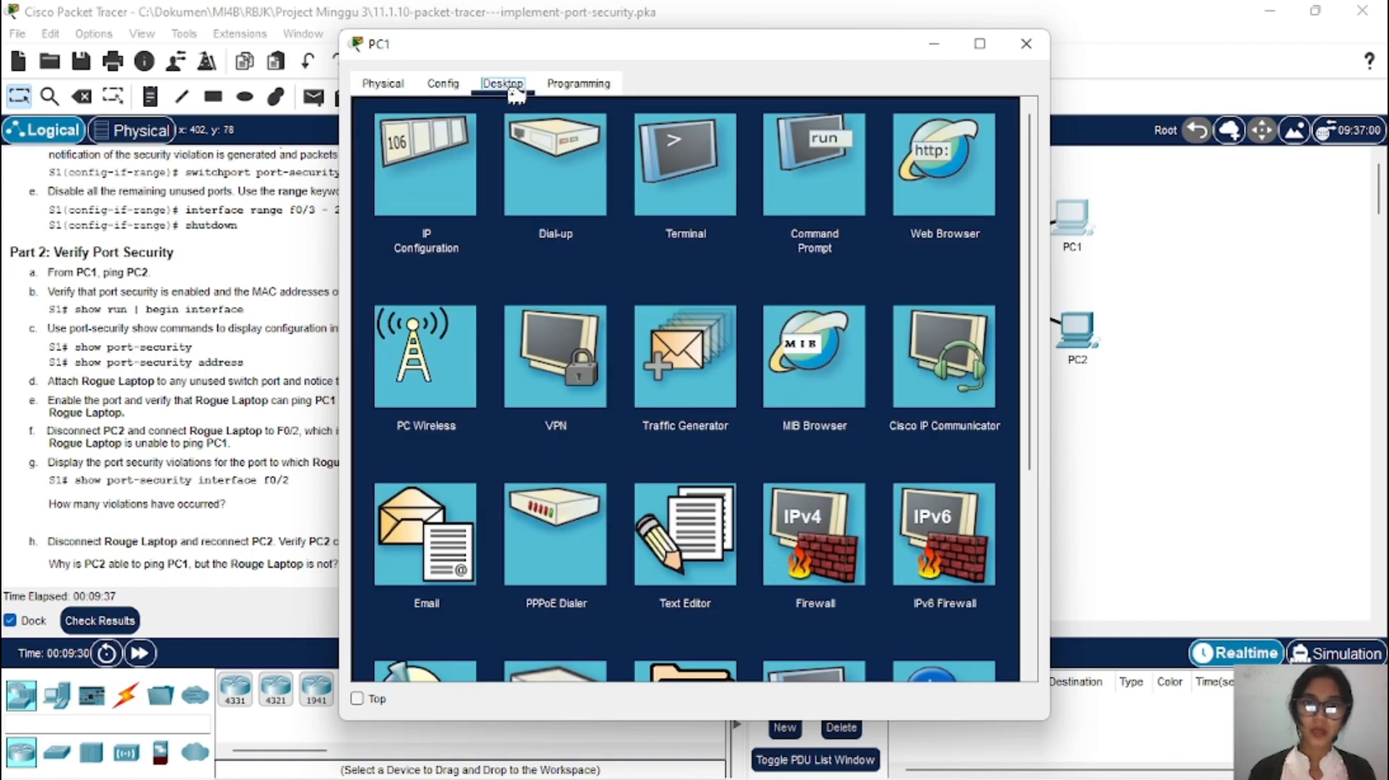
{"action": "left_click", "coordinate": [812, 187]}
{"action": "type", "text": "pin"}
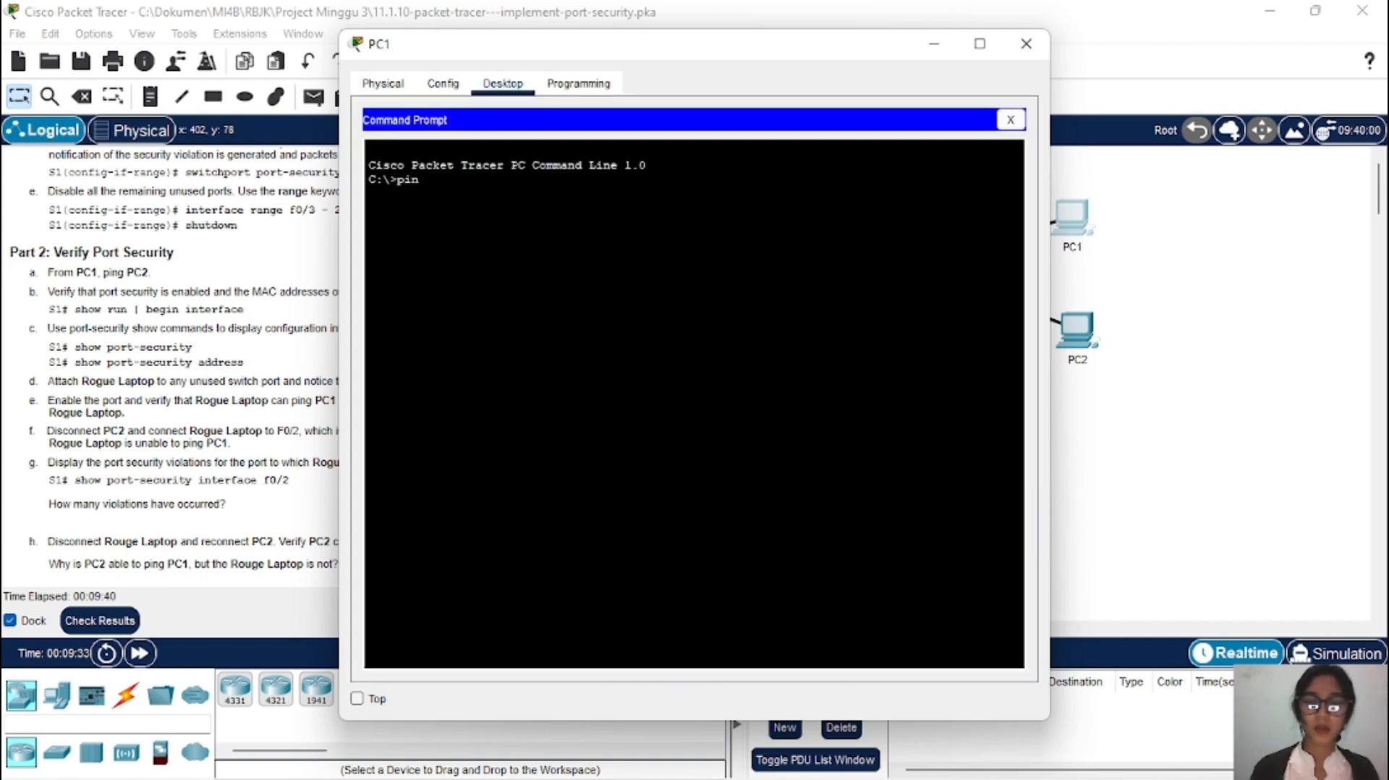
{"action": "type", "text": "g"}
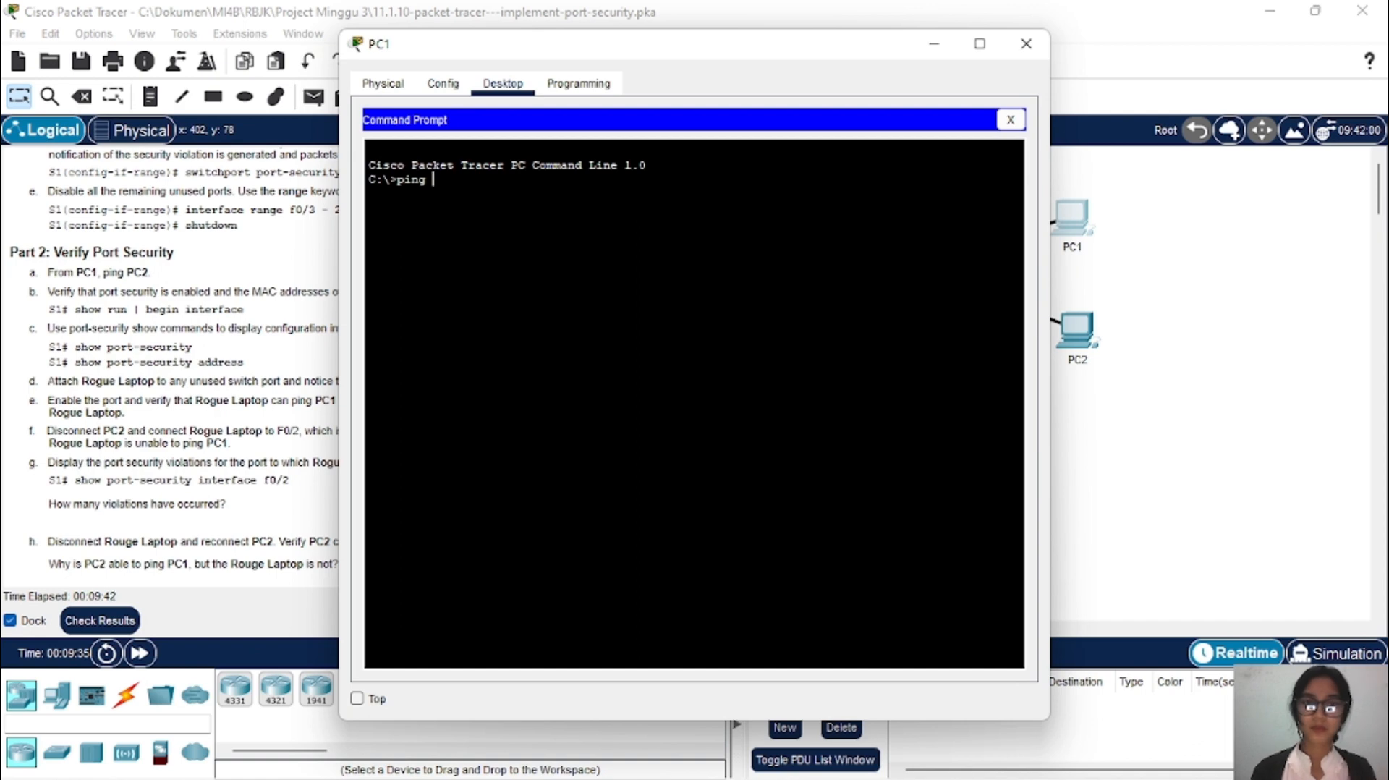
{"action": "right_click", "coordinate": [720, 208]}
{"action": "left_click", "coordinate": [752, 241]}
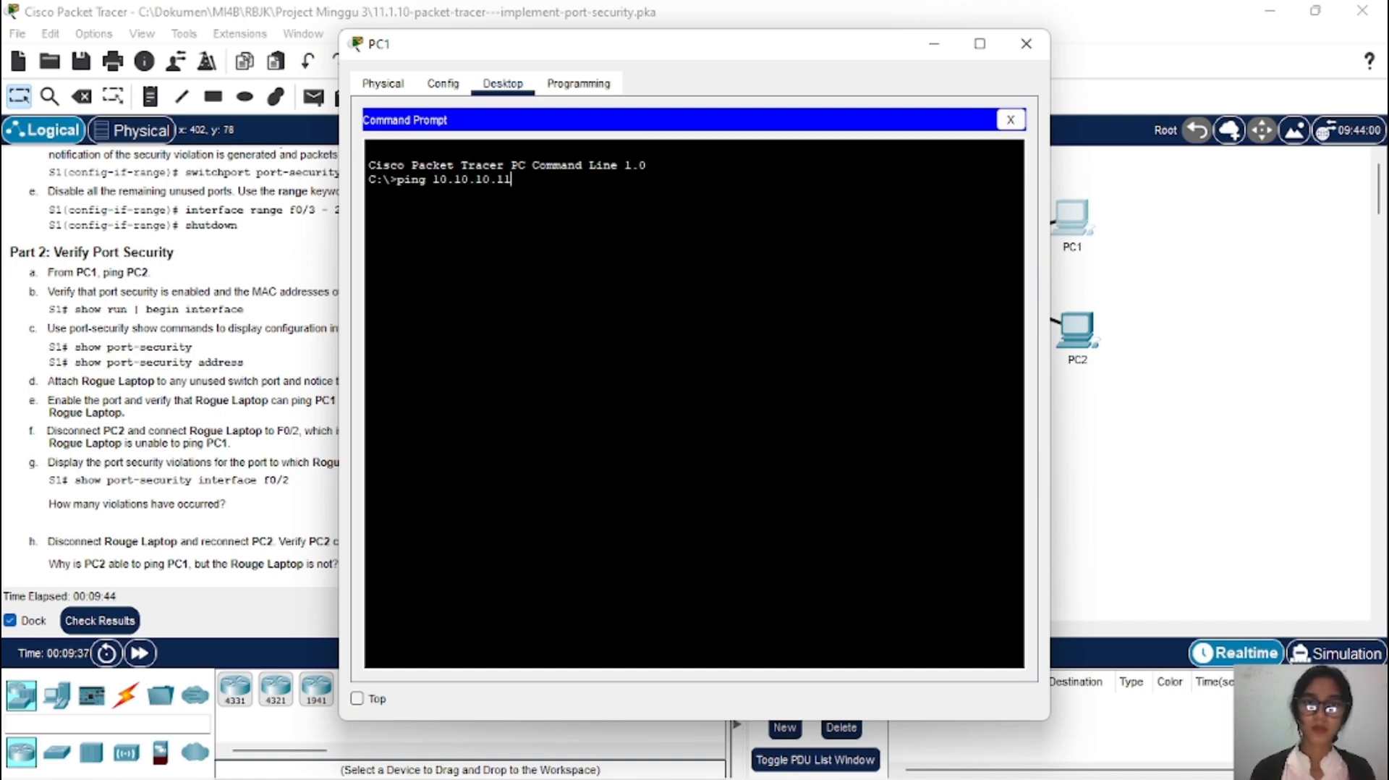
{"action": "key", "text": "Return"}
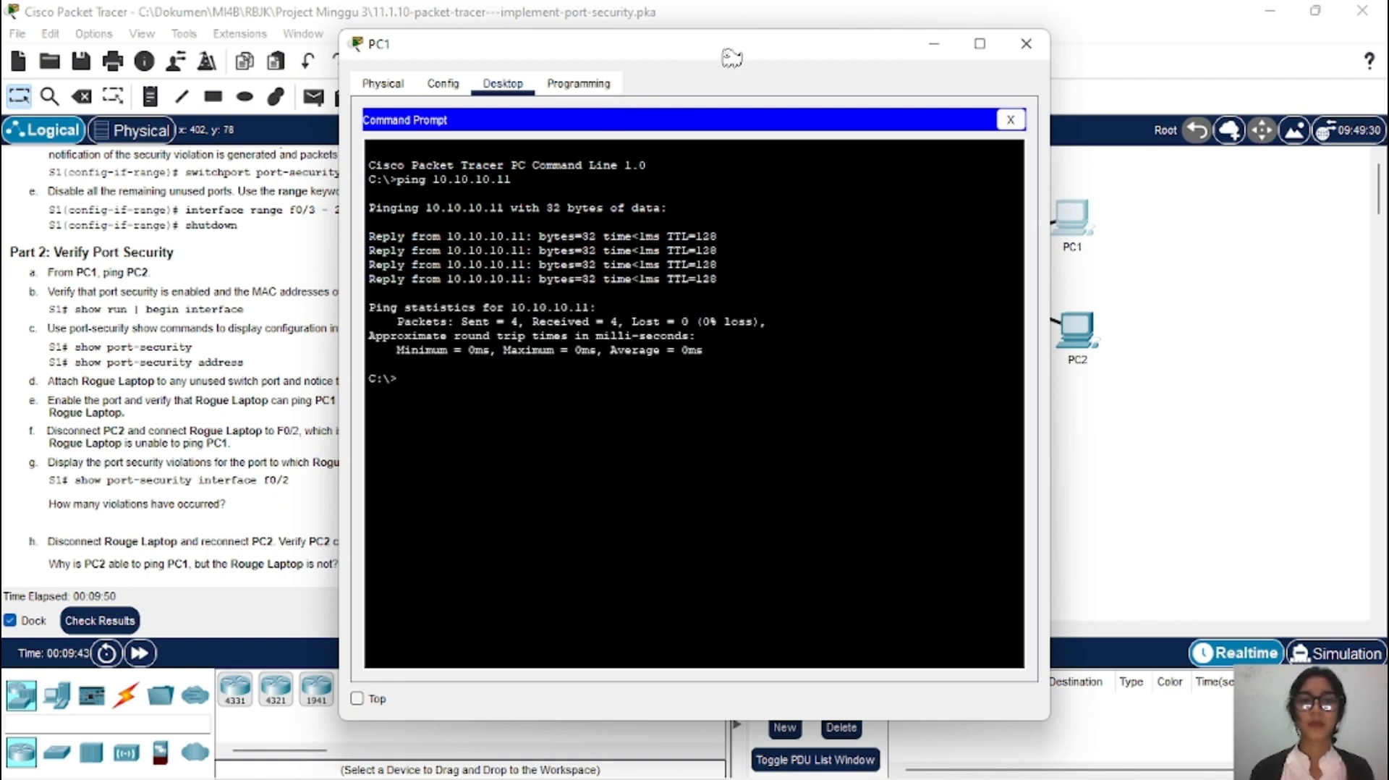
Step: Minimize the PC1 window and select the 'show run | begin interface' command in the instructions
{"action": "left_click_drag", "start_coordinate": [731, 57], "coordinate": [821, 46]}
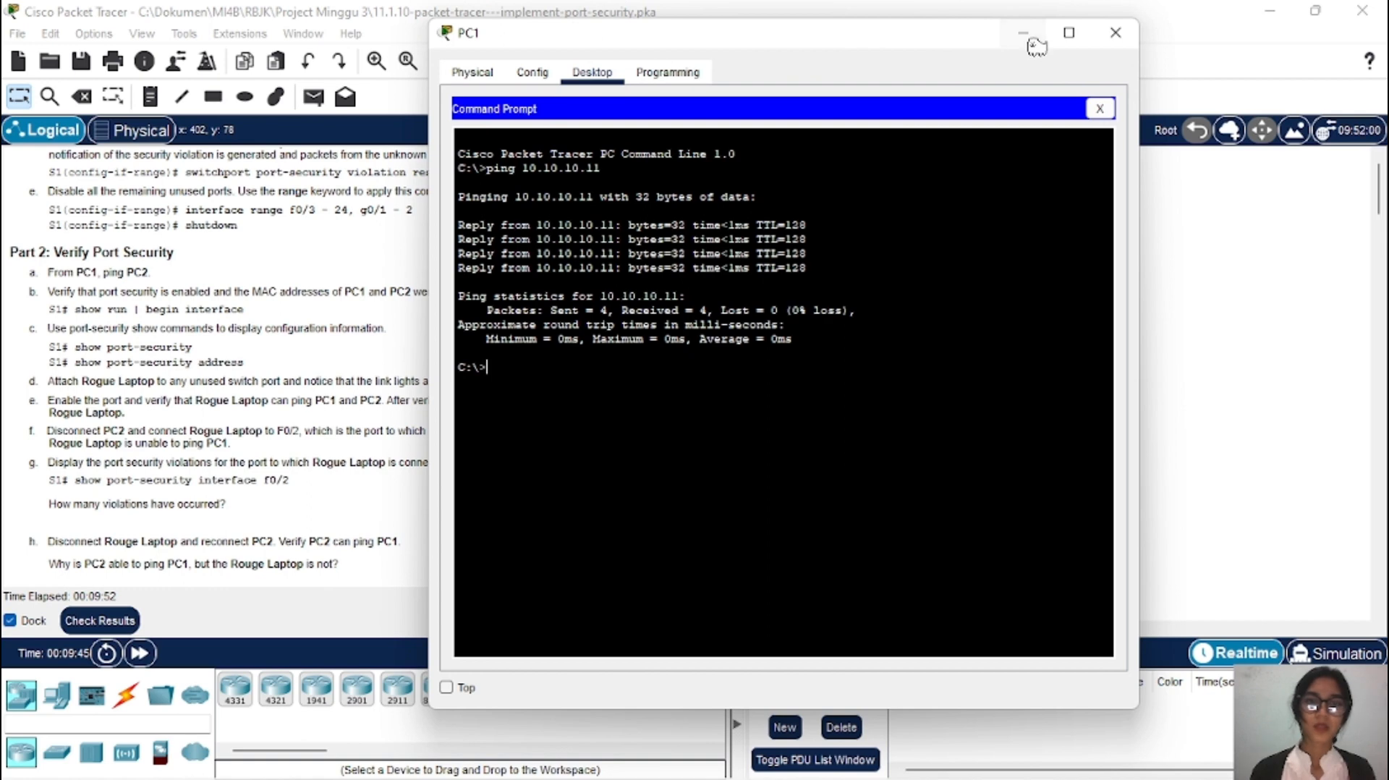
{"action": "left_click", "coordinate": [1031, 42]}
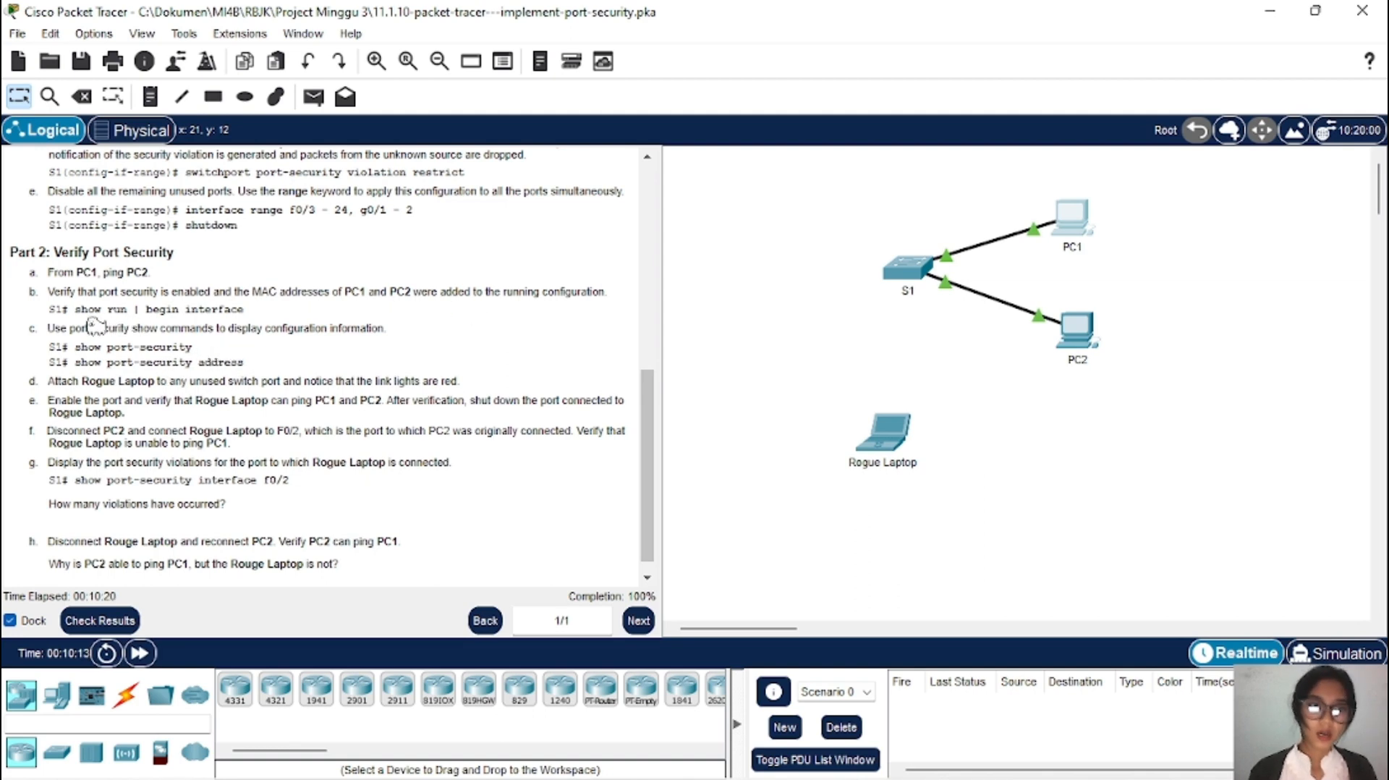
{"action": "left_click_drag", "start_coordinate": [77, 311], "coordinate": [262, 322]}
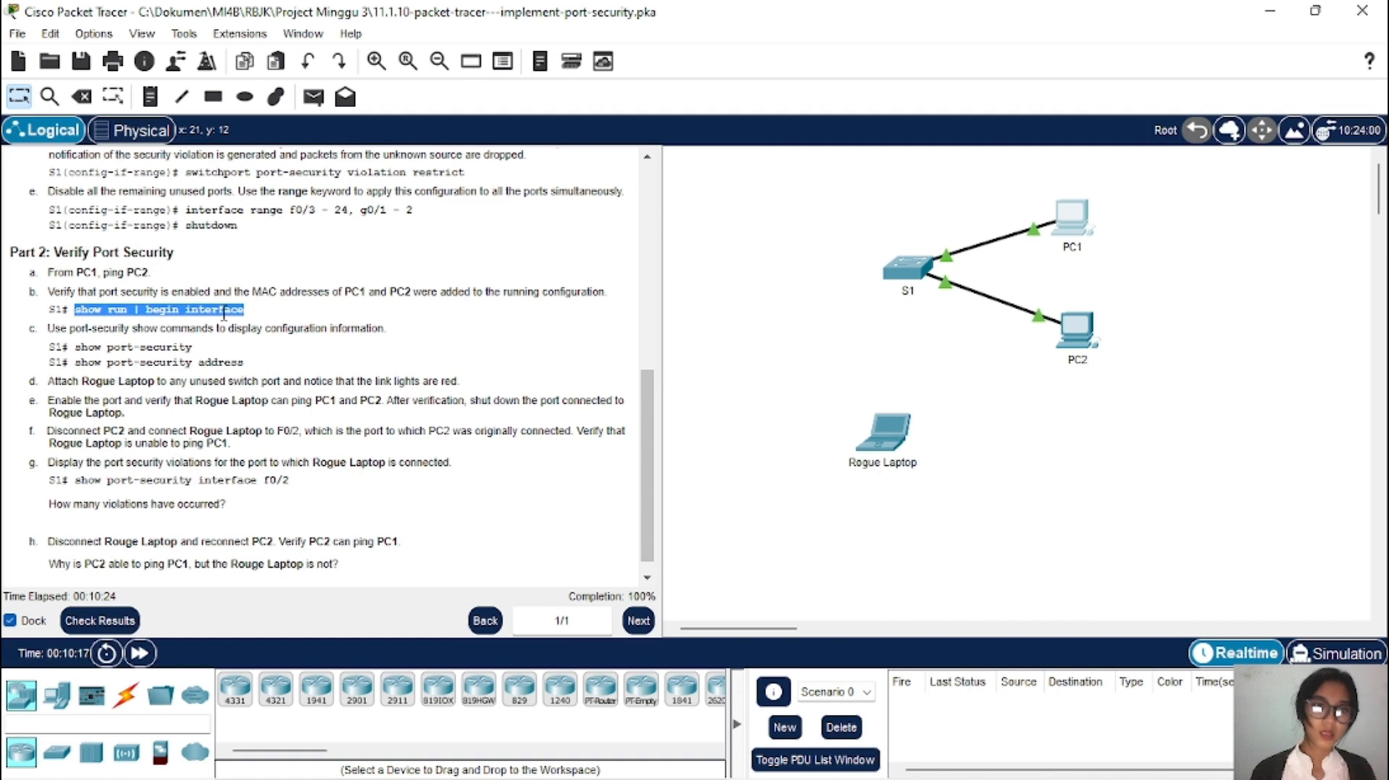
{"action": "right_click", "coordinate": [228, 311]}
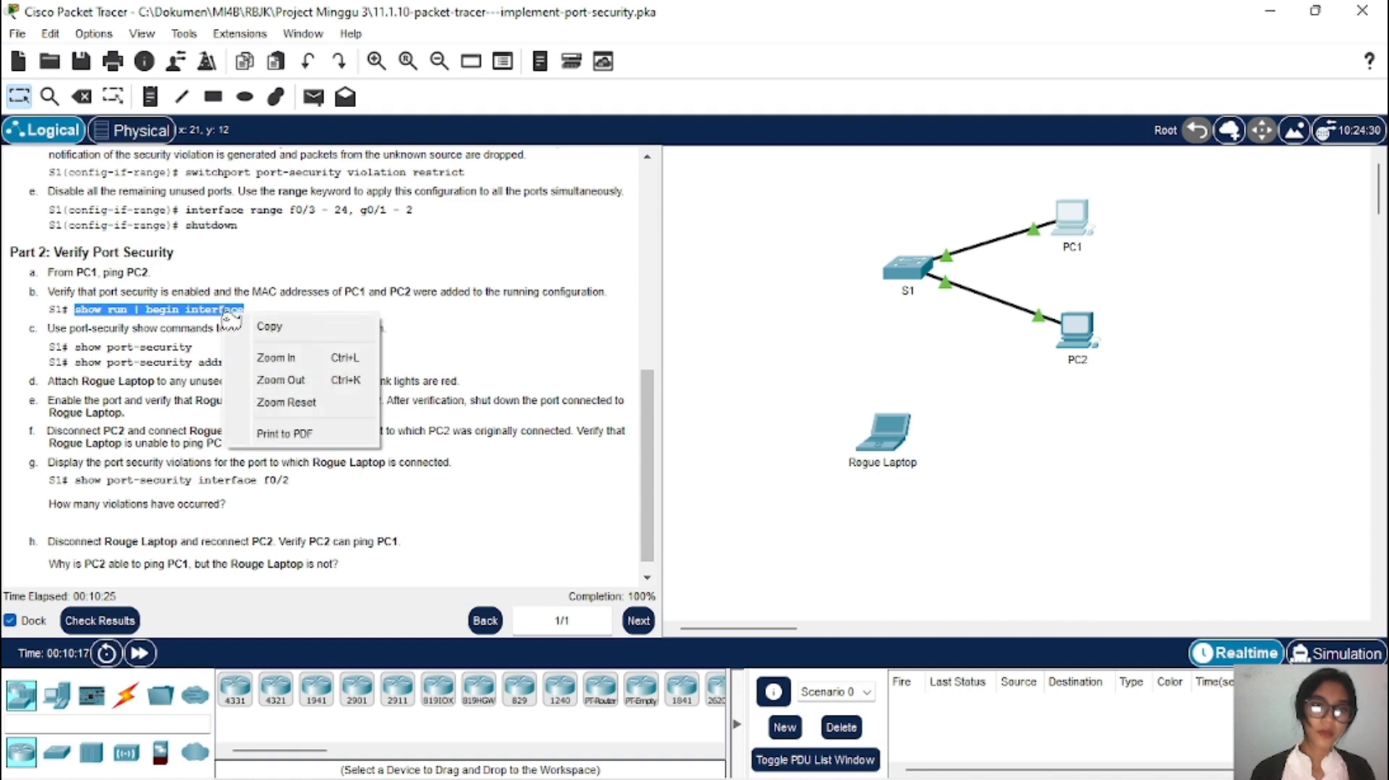
Step: Copy the show run command, then exit S1's configuration modes back to the S1# prompt
{"action": "left_click", "coordinate": [275, 329]}
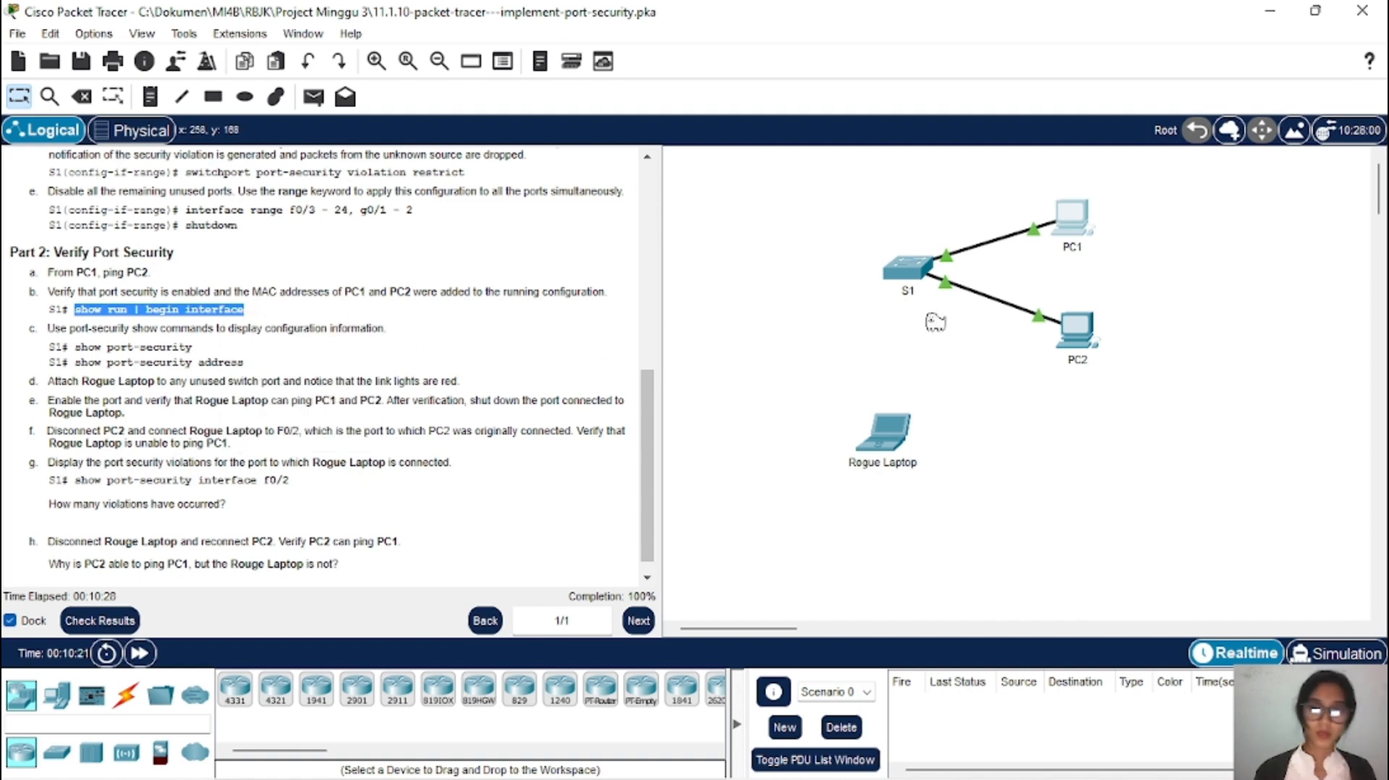
{"action": "left_click", "coordinate": [910, 284]}
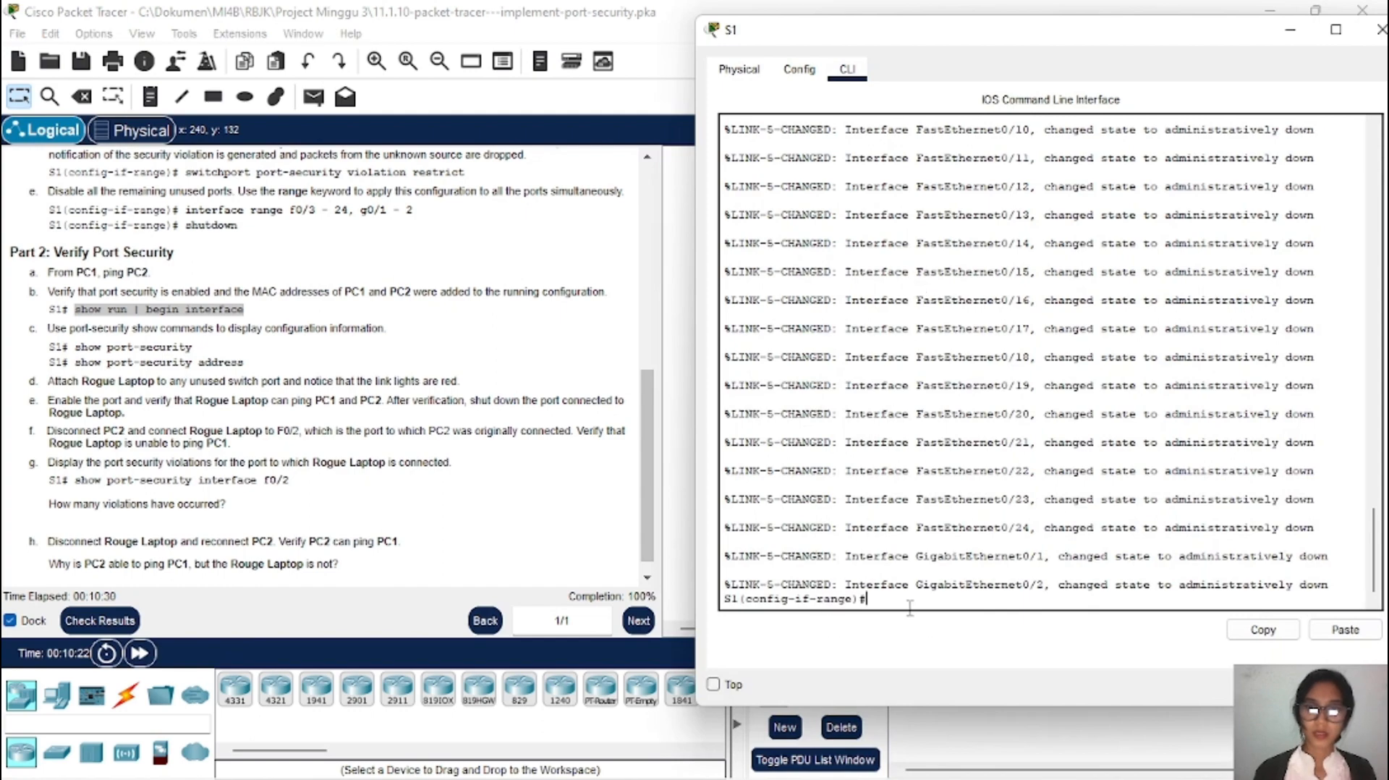
{"action": "scroll", "coordinate": [878, 407], "scroll_direction": "up", "scroll_amount": 3}
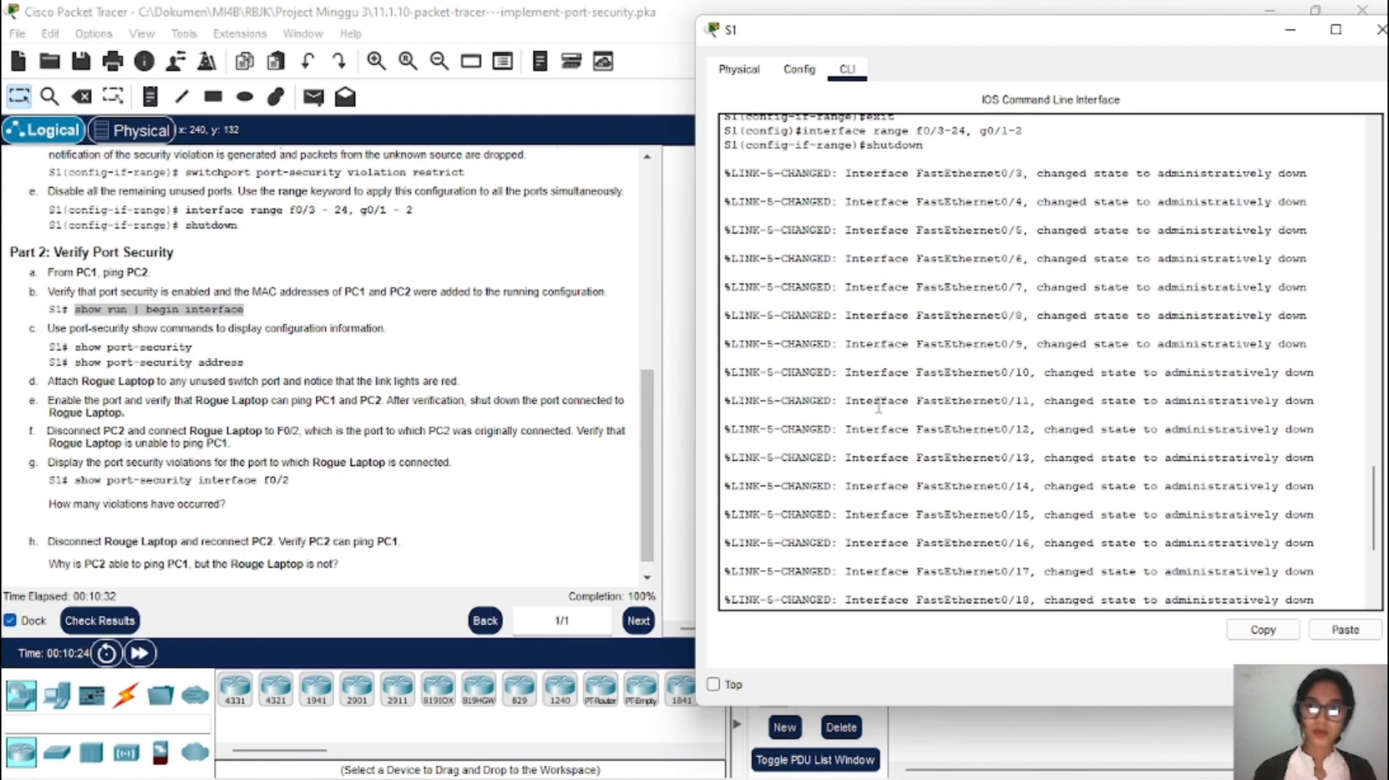
{"action": "scroll", "coordinate": [878, 408], "scroll_direction": "up", "scroll_amount": 2}
{"action": "scroll", "coordinate": [878, 405], "scroll_direction": "down", "scroll_amount": 5}
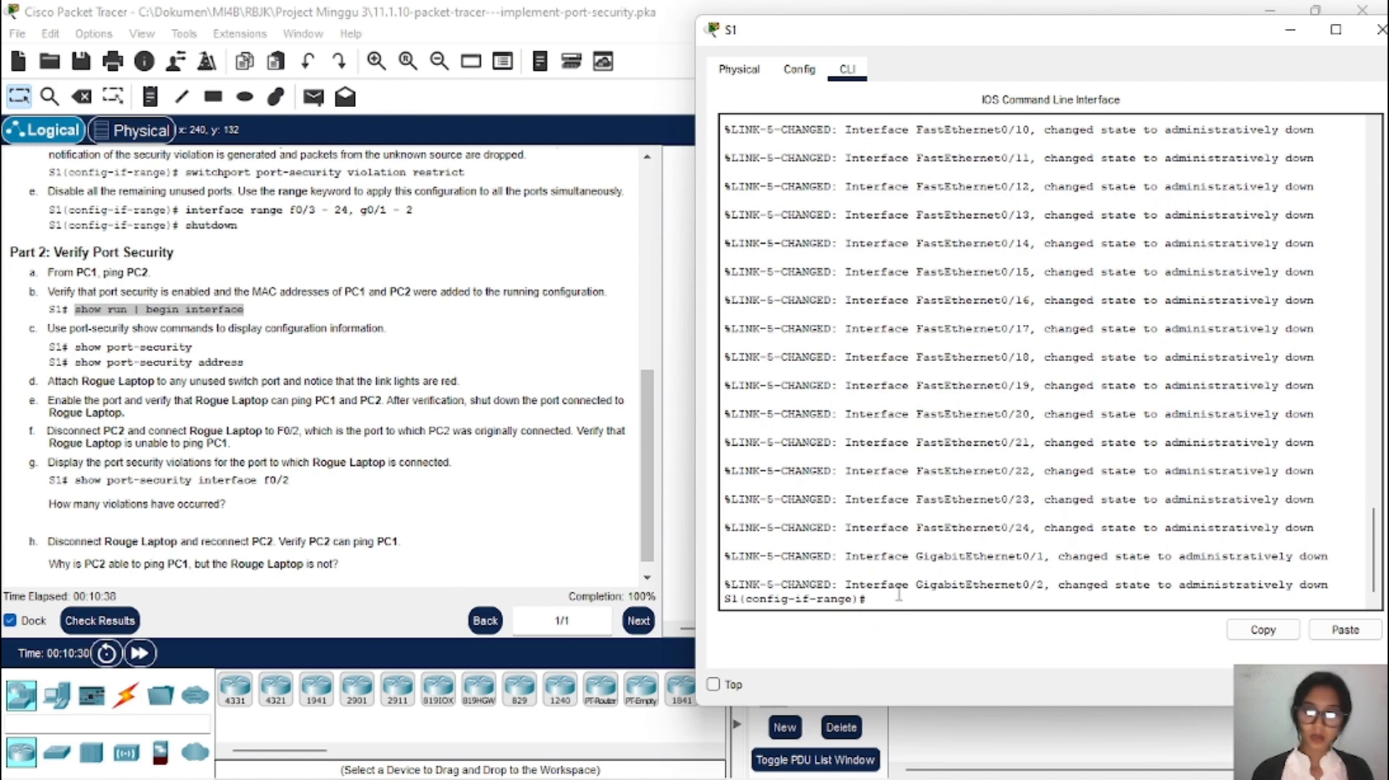
{"action": "type", "text": "ex"}
{"action": "key", "text": "Tab"}
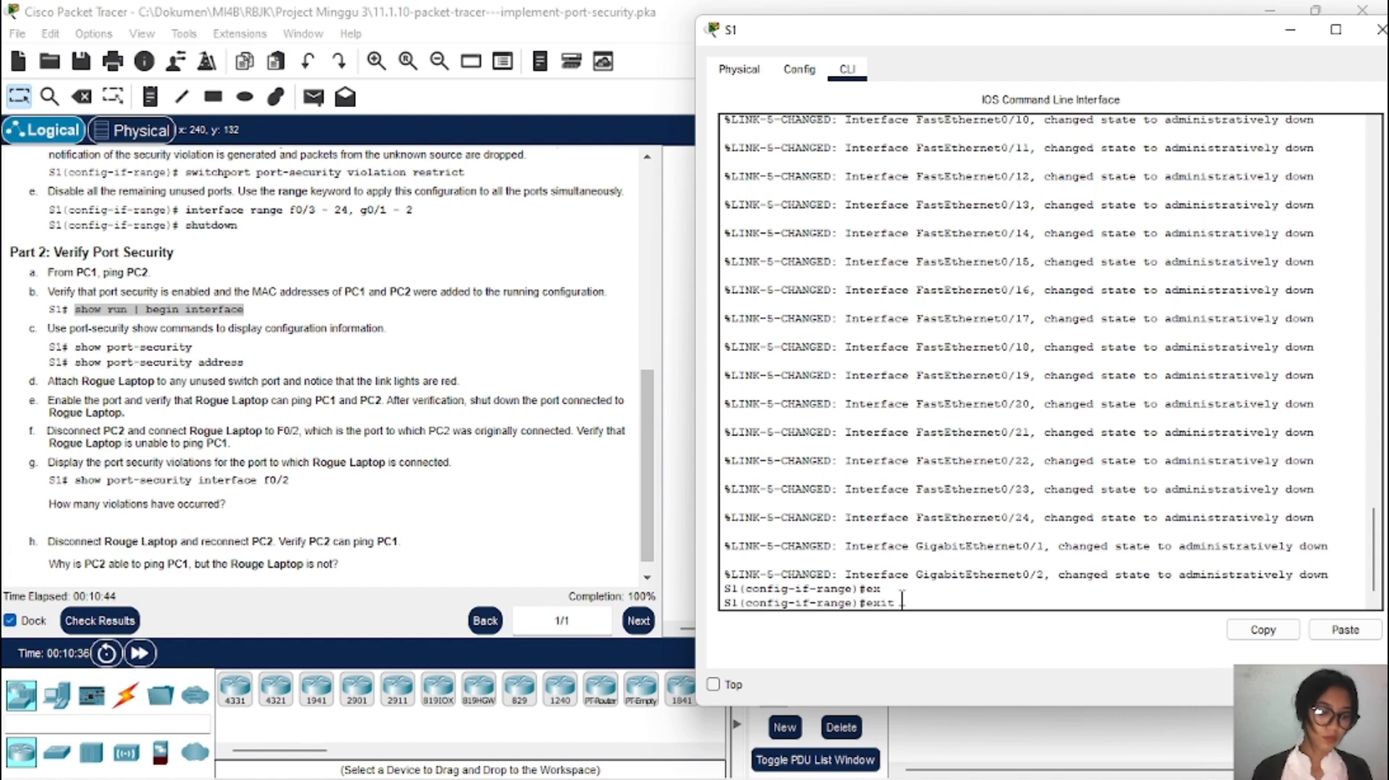
{"action": "key", "text": "Return"}
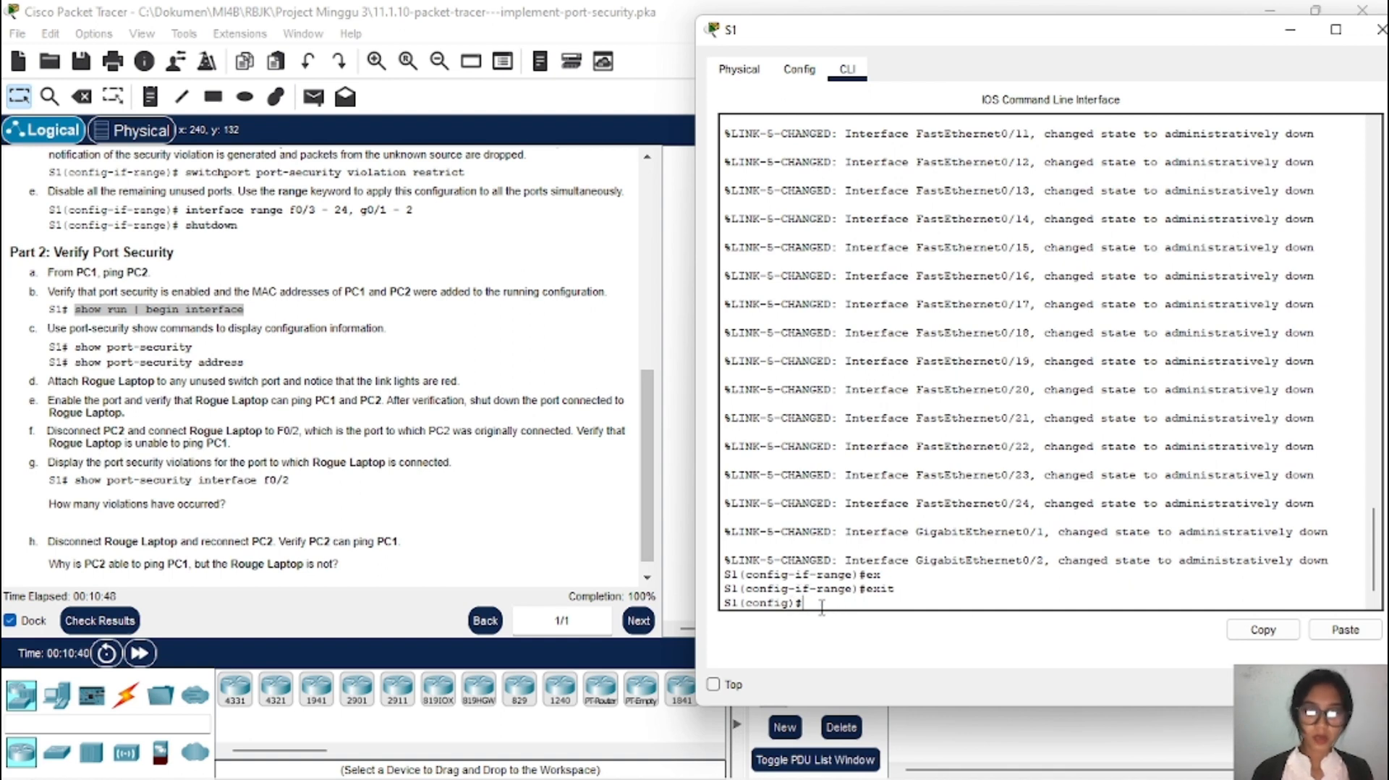
{"action": "type", "text": "it"}
{"action": "key", "text": "Return"}
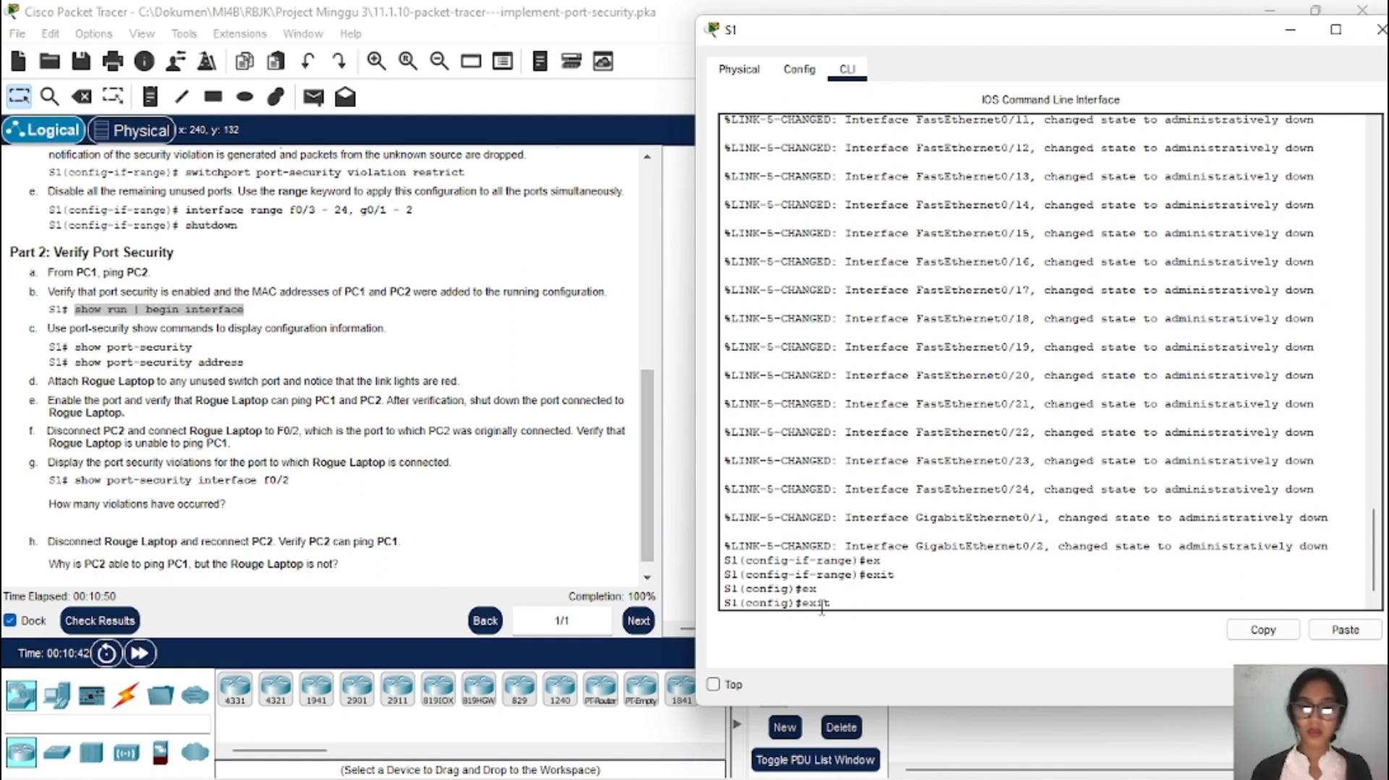
{"action": "key", "text": "Return"}
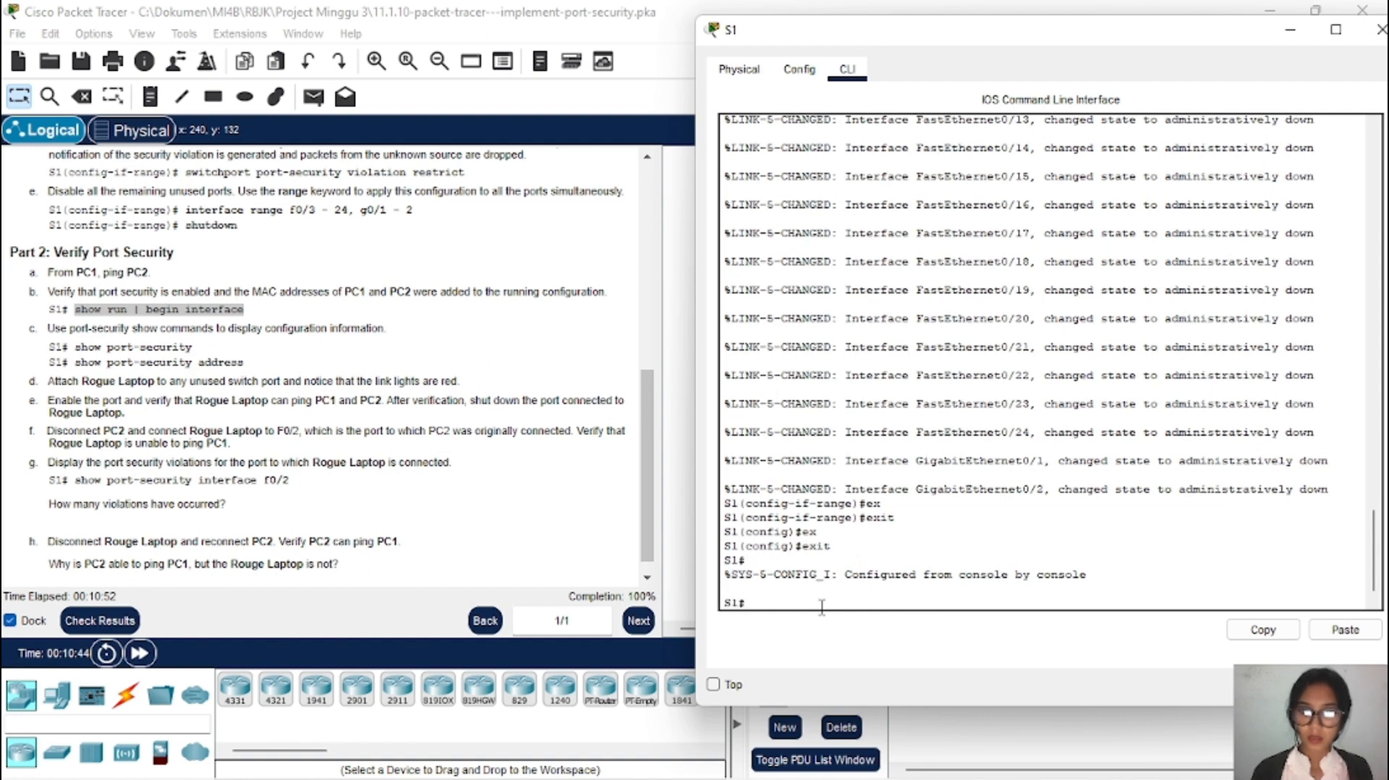
Step: Run 'show run | begin interface' on S1 and check sticky MACs 00E0.B027.2245 and 0001.647C.697E
{"action": "right_click", "coordinate": [799, 604]}
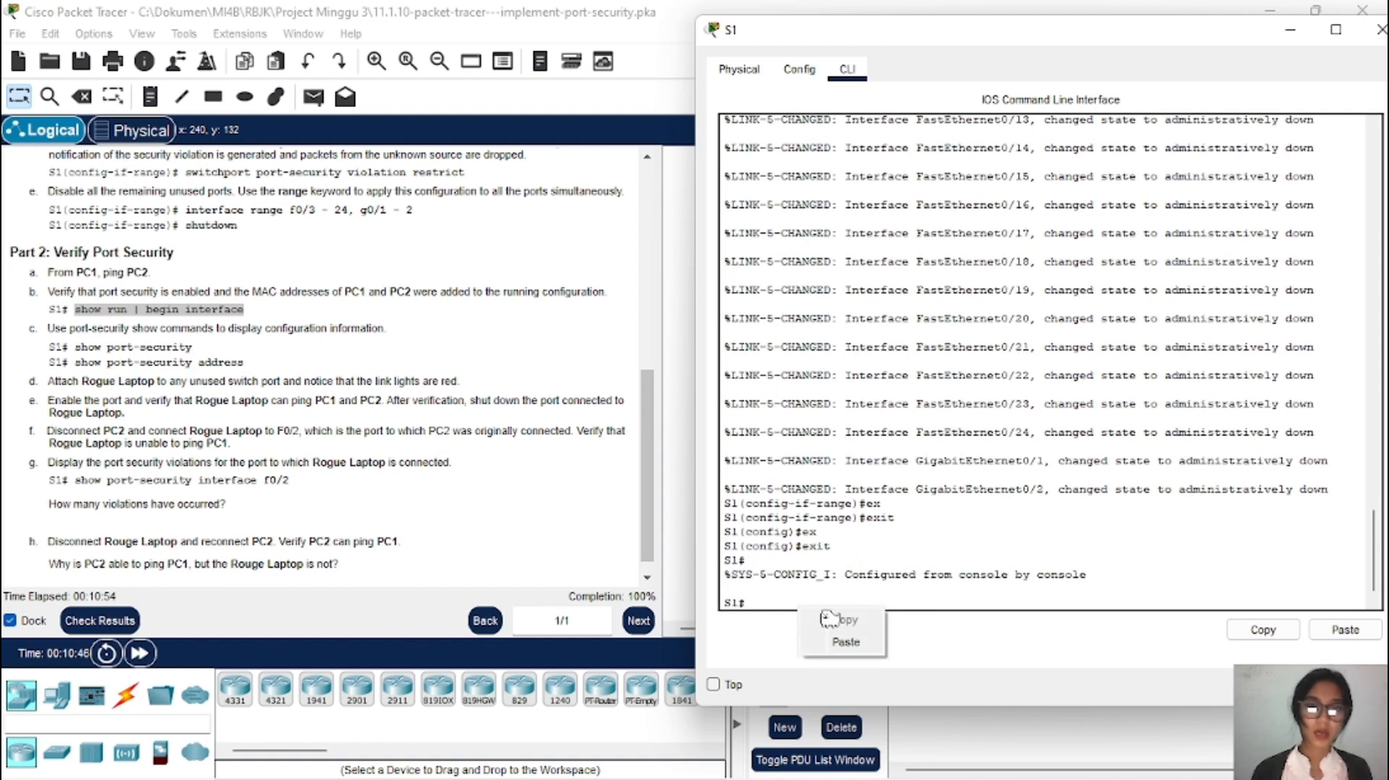
{"action": "left_click", "coordinate": [843, 642]}
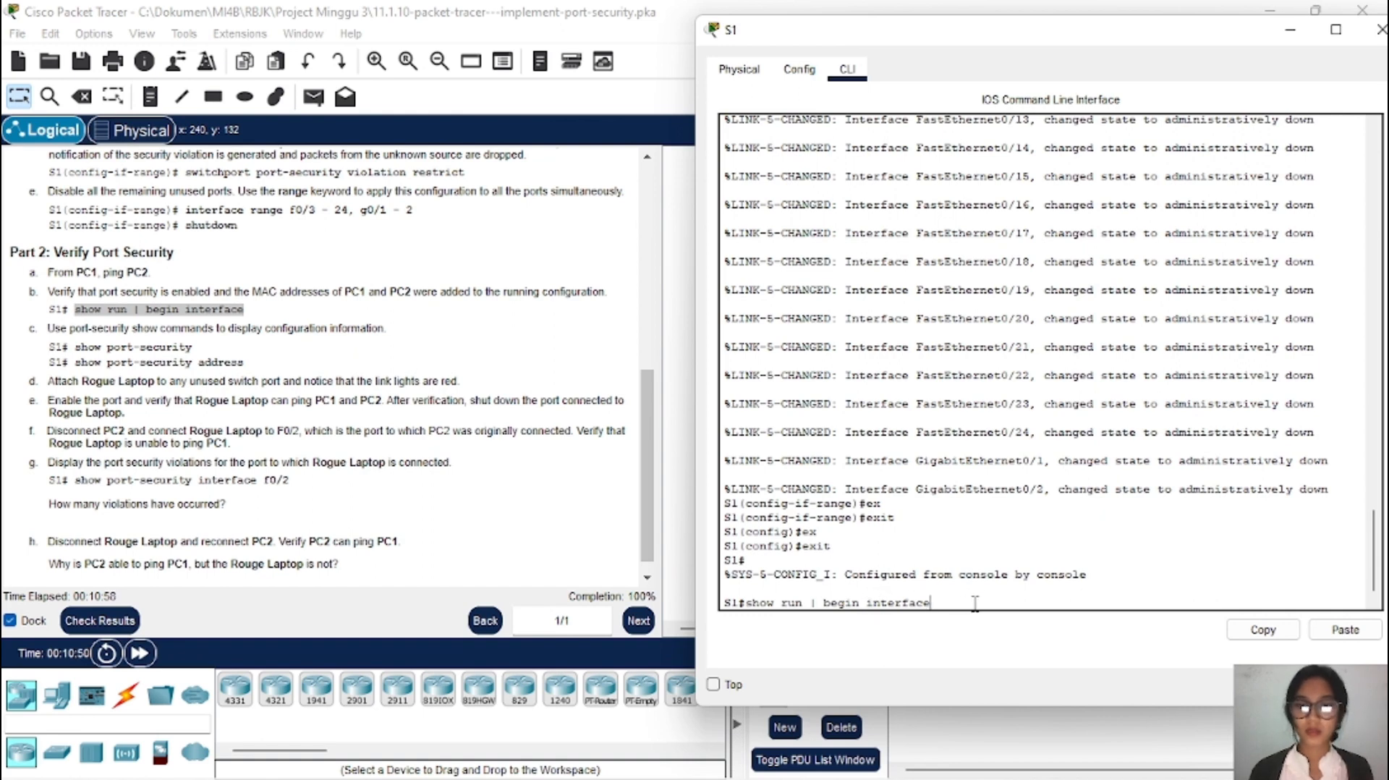
{"action": "key", "text": "Return"}
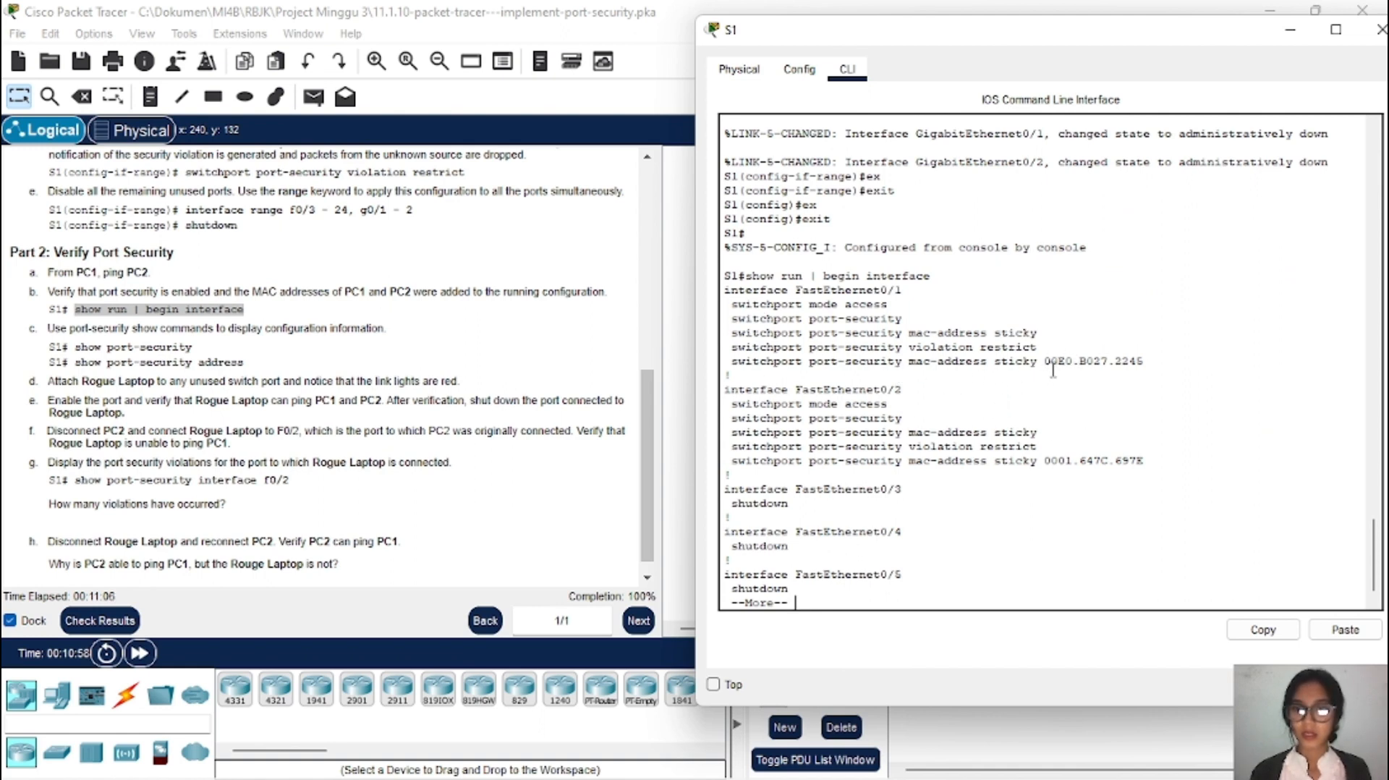
{"action": "left_click_drag", "start_coordinate": [1044, 361], "coordinate": [1153, 363]}
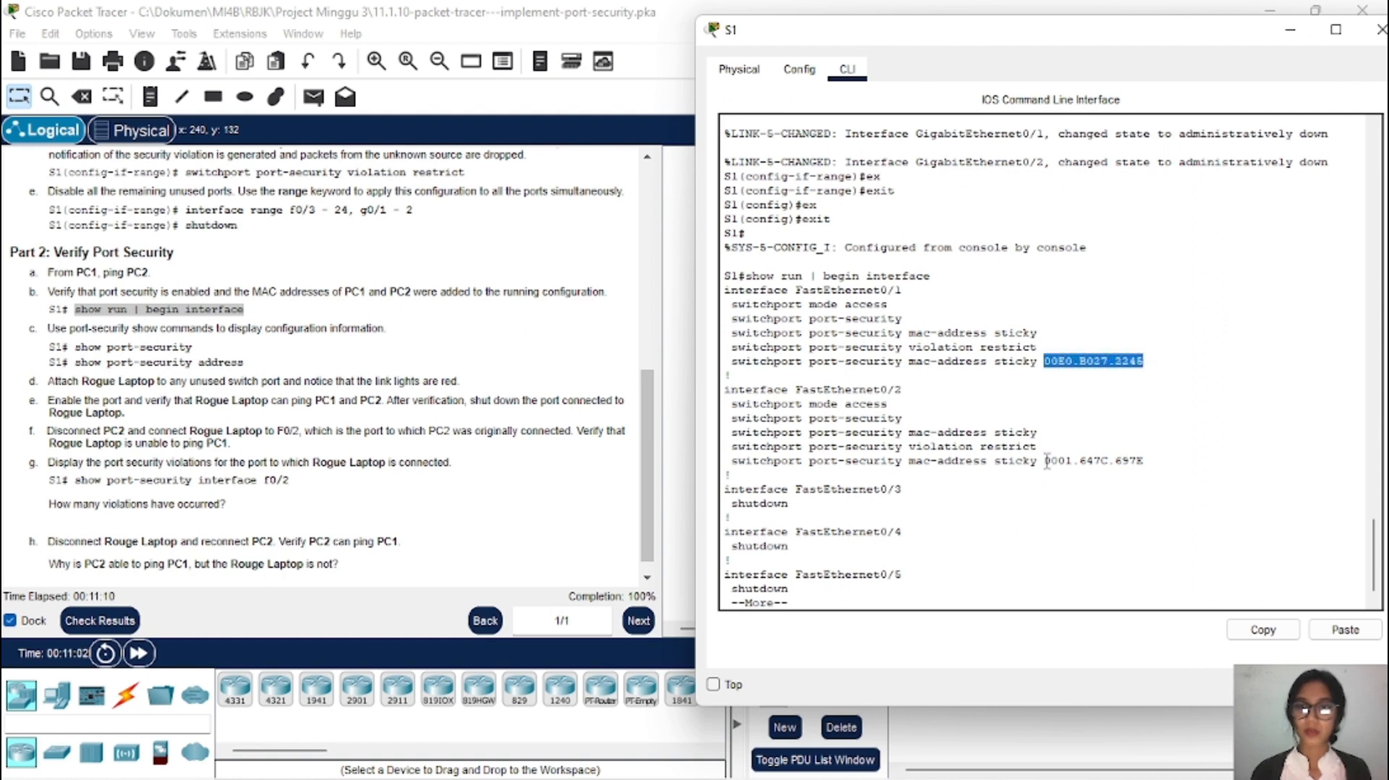
{"action": "left_click_drag", "start_coordinate": [1046, 460], "coordinate": [1174, 458]}
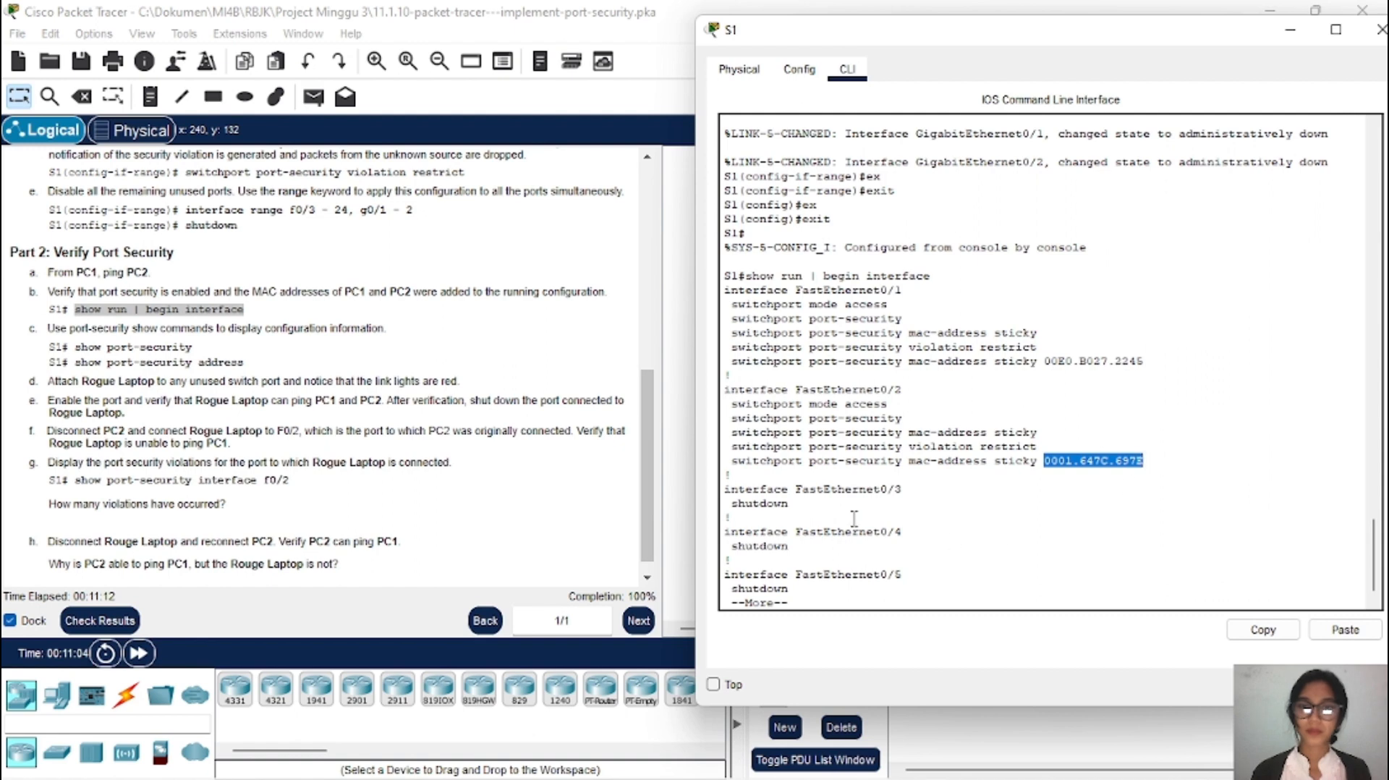
{"action": "key", "text": "space"}
{"action": "key", "text": "space"}
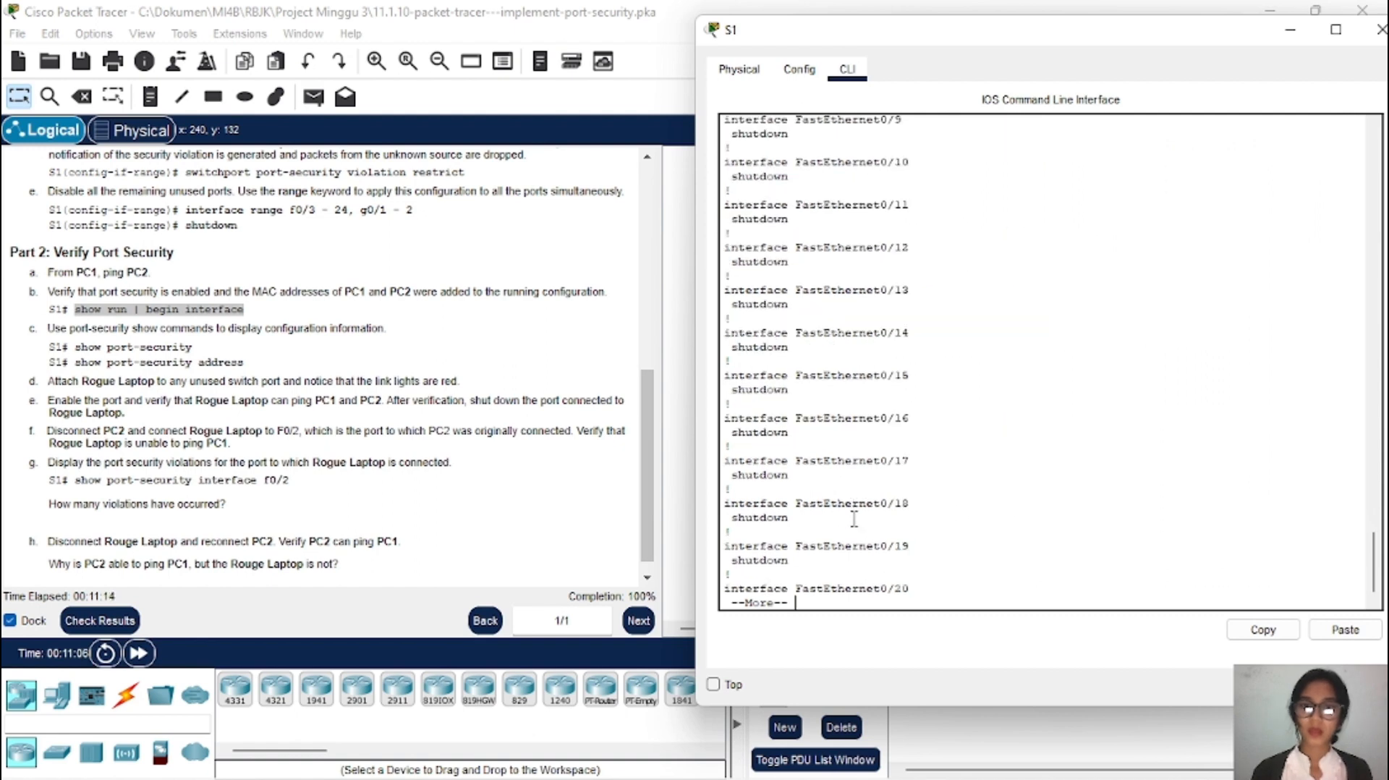
{"action": "key", "text": "space"}
{"action": "key", "text": "space"}
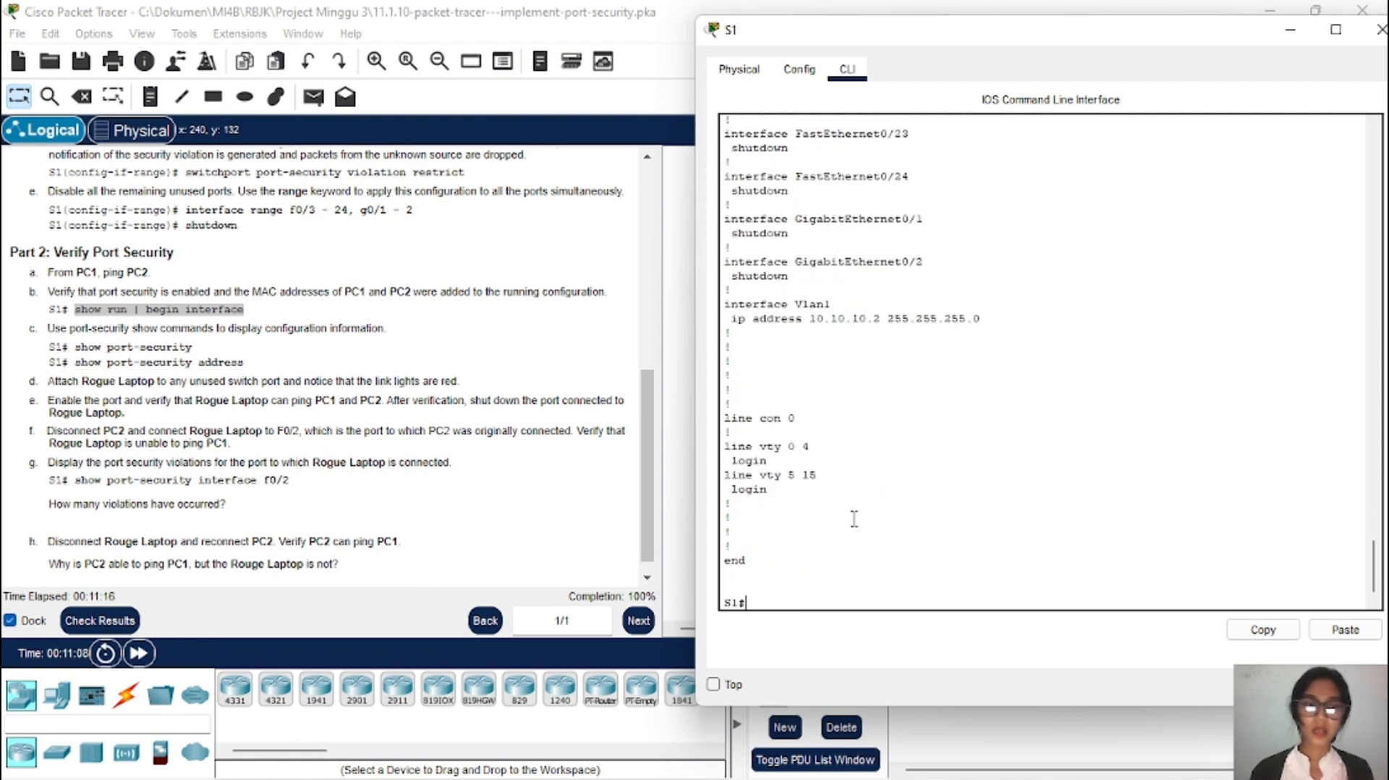
{"action": "scroll", "coordinate": [293, 310], "scroll_direction": "up", "scroll_amount": 1}
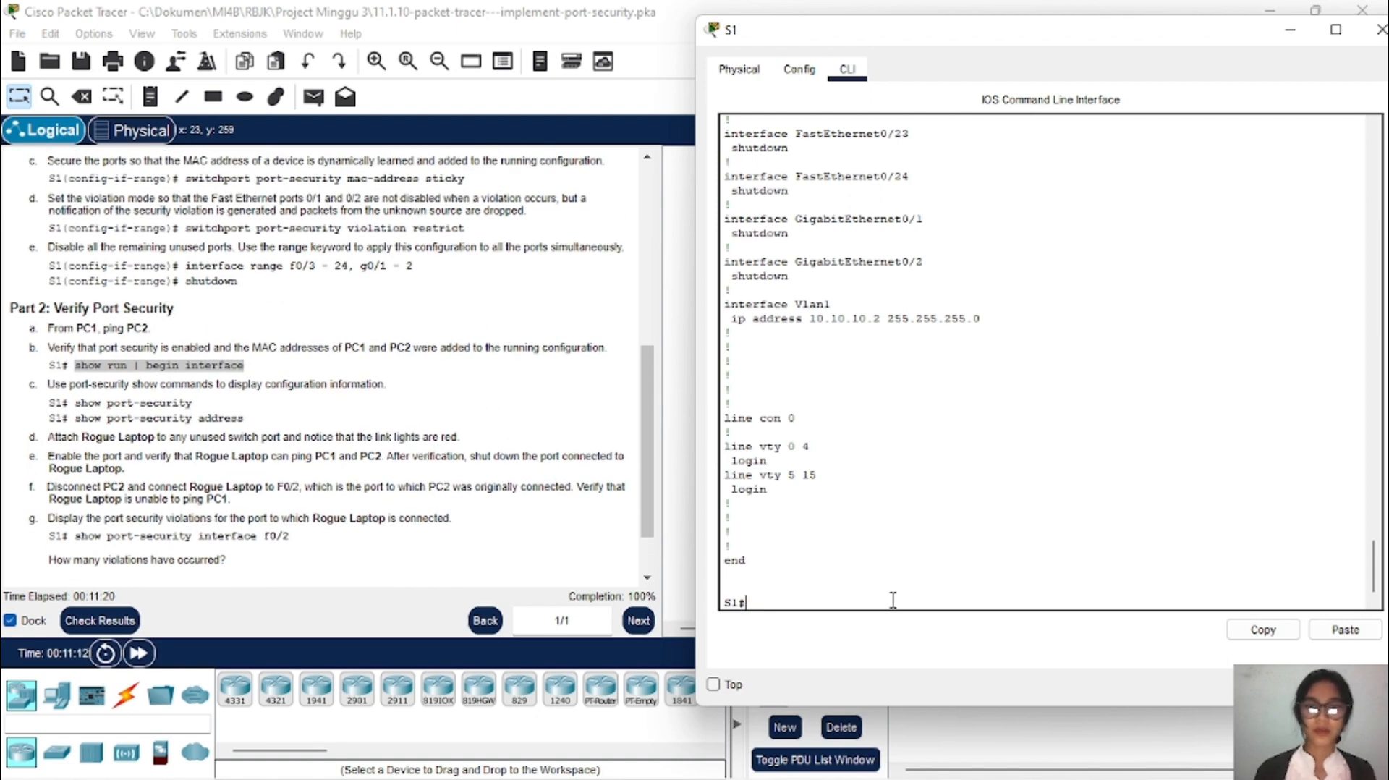
{"action": "scroll", "coordinate": [369, 478], "scroll_direction": "down", "scroll_amount": 1}
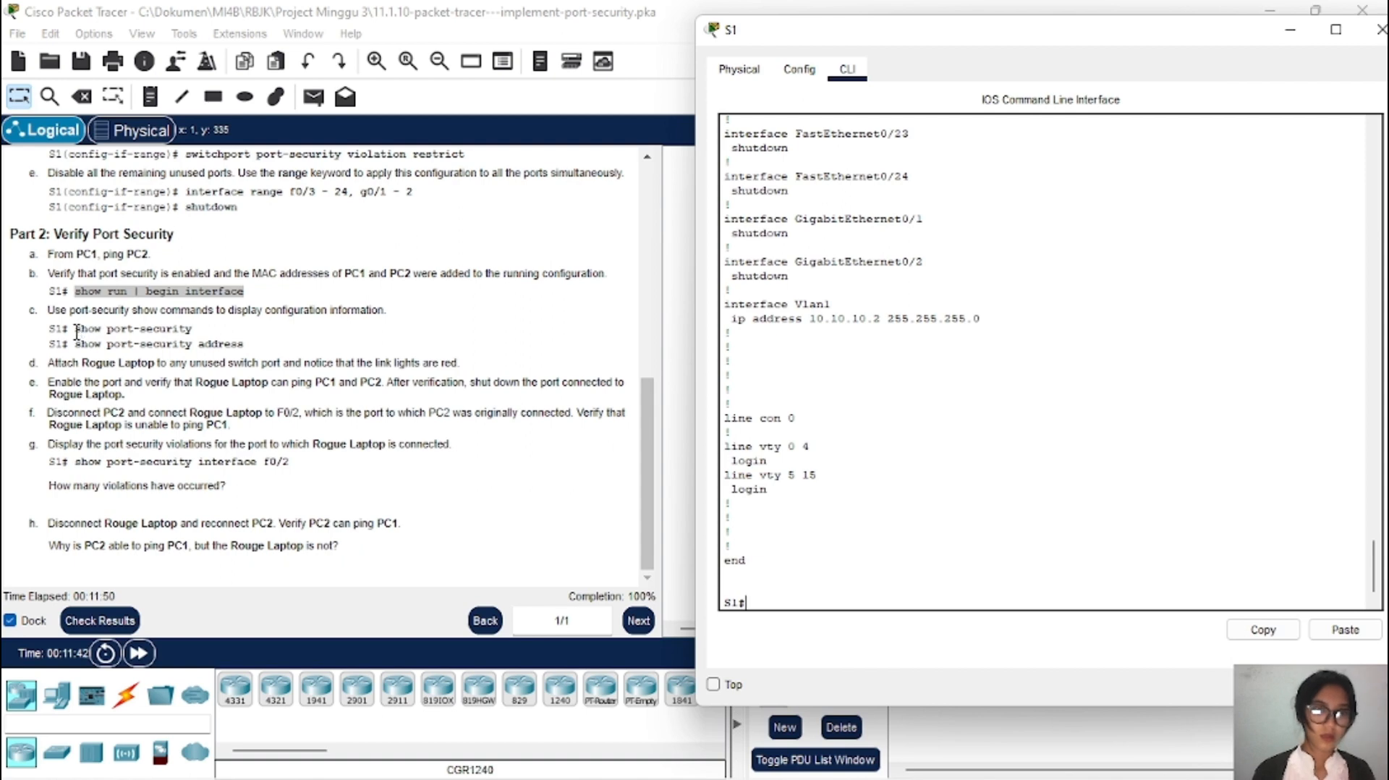
Step: Copy the 'show port-security' command from the instructions
{"action": "left_click_drag", "start_coordinate": [75, 328], "coordinate": [203, 340]}
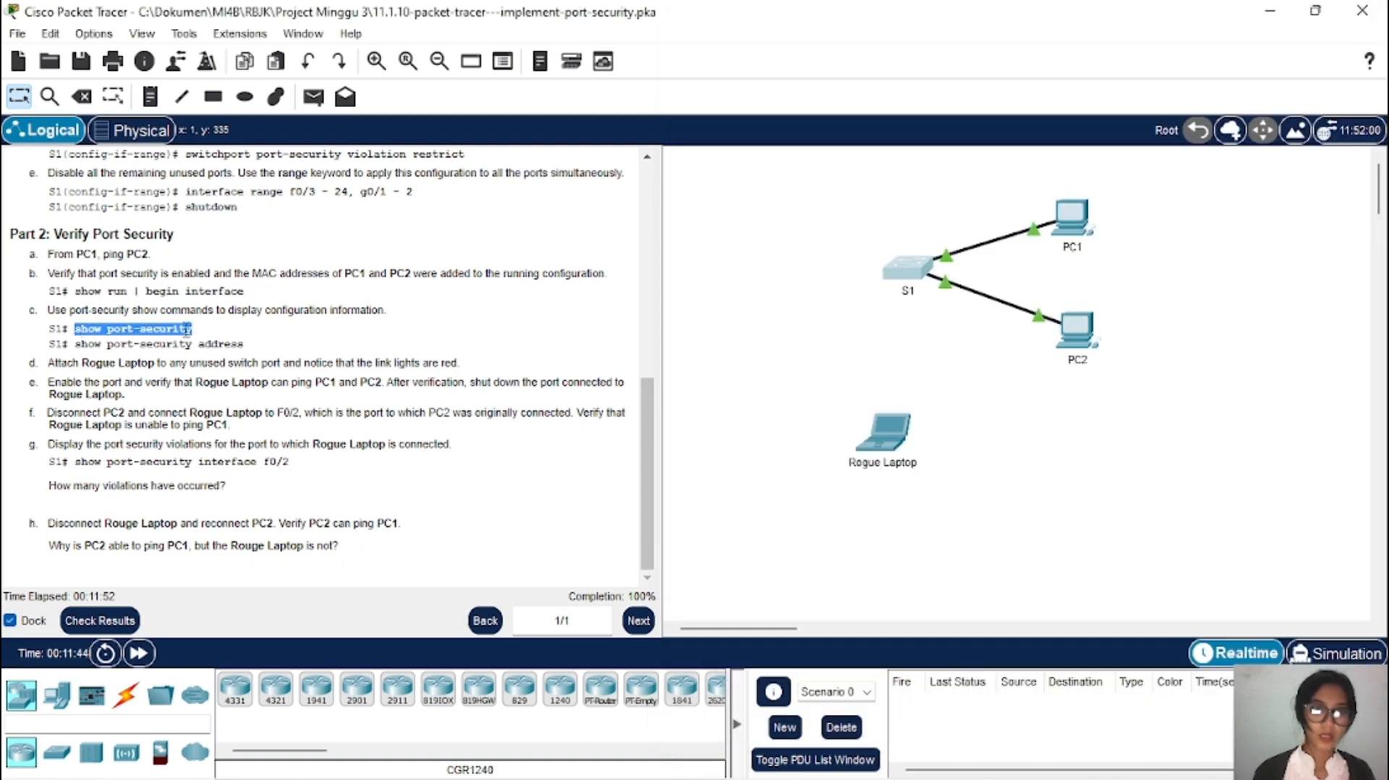
{"action": "right_click", "coordinate": [187, 333]}
{"action": "left_click", "coordinate": [266, 343]}
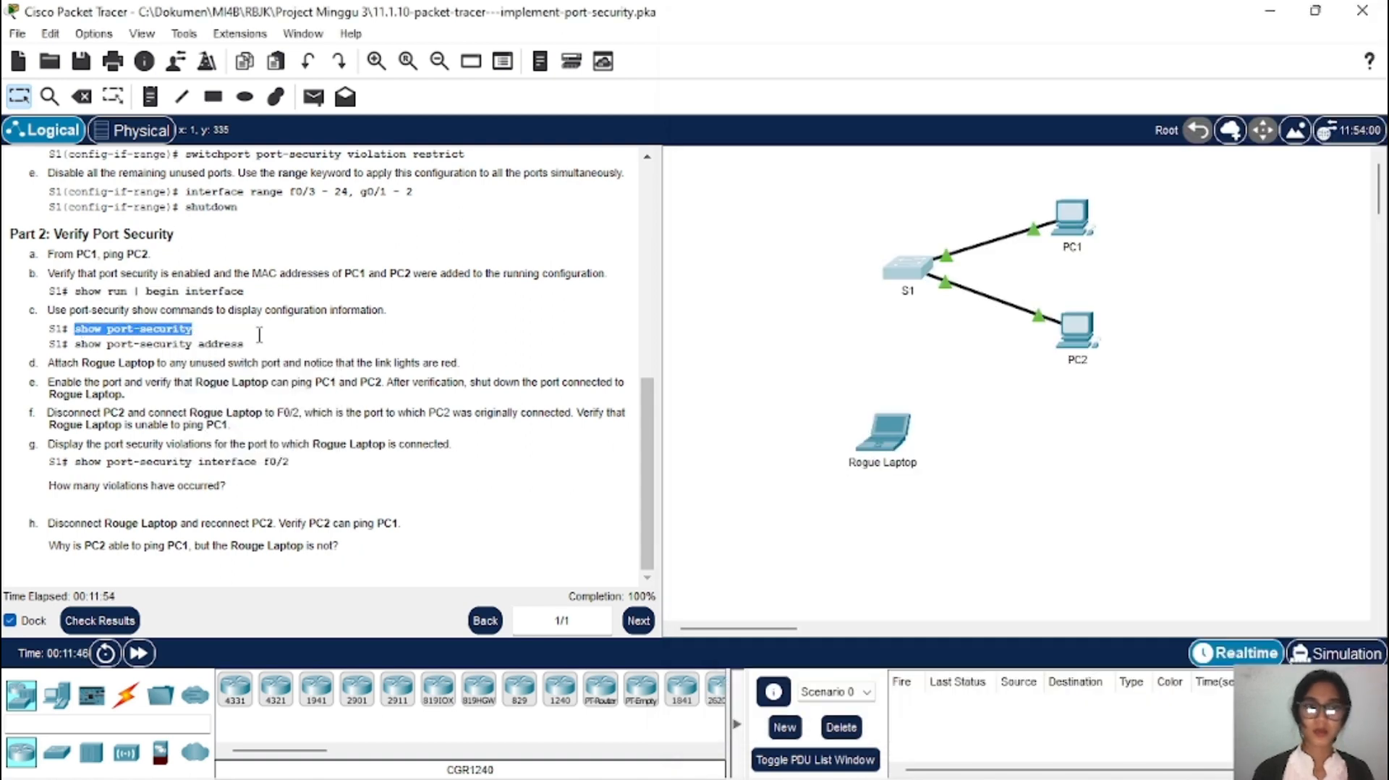
Step: Run show port-security on S1, showing zero violations and Restrict mode, then select 'show port-security address'
{"action": "left_click", "coordinate": [917, 275]}
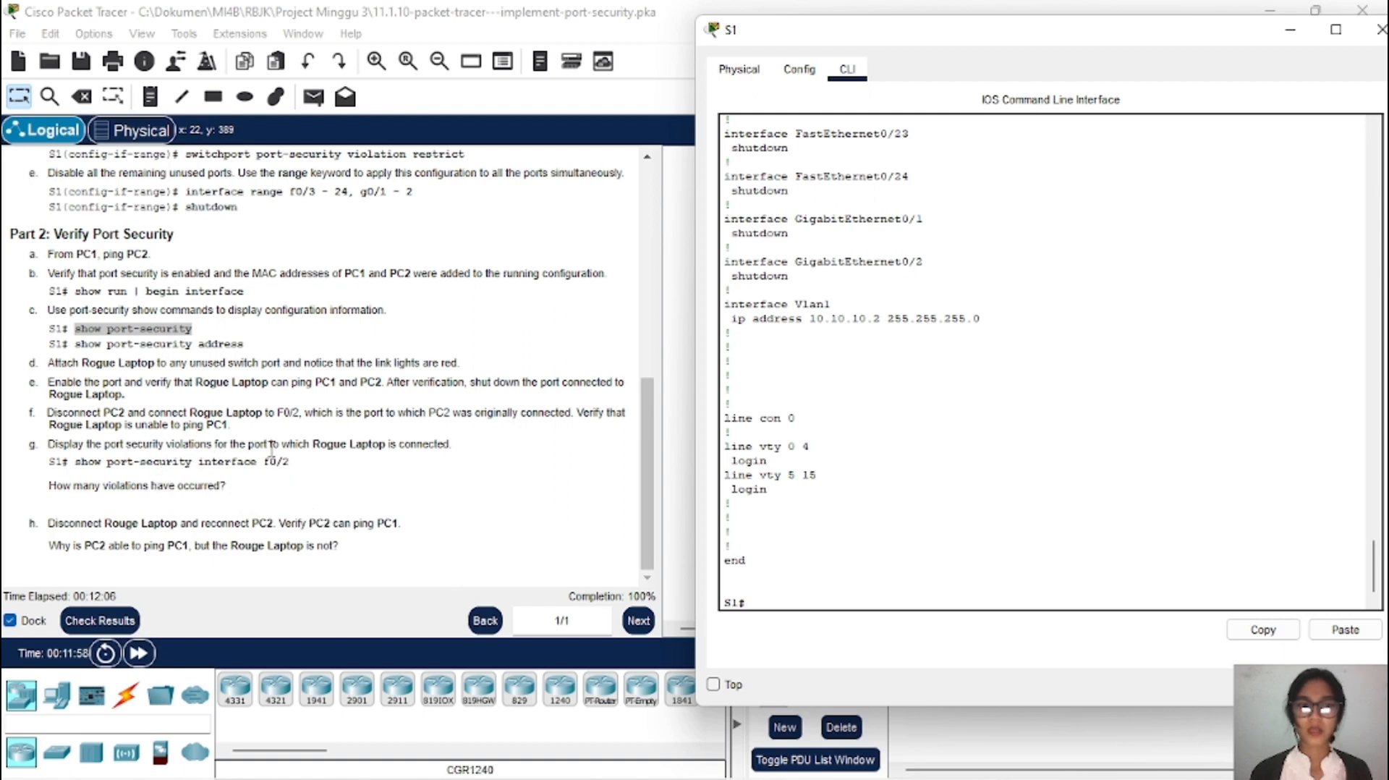
{"action": "right_click", "coordinate": [798, 603]}
{"action": "left_click", "coordinate": [843, 635]}
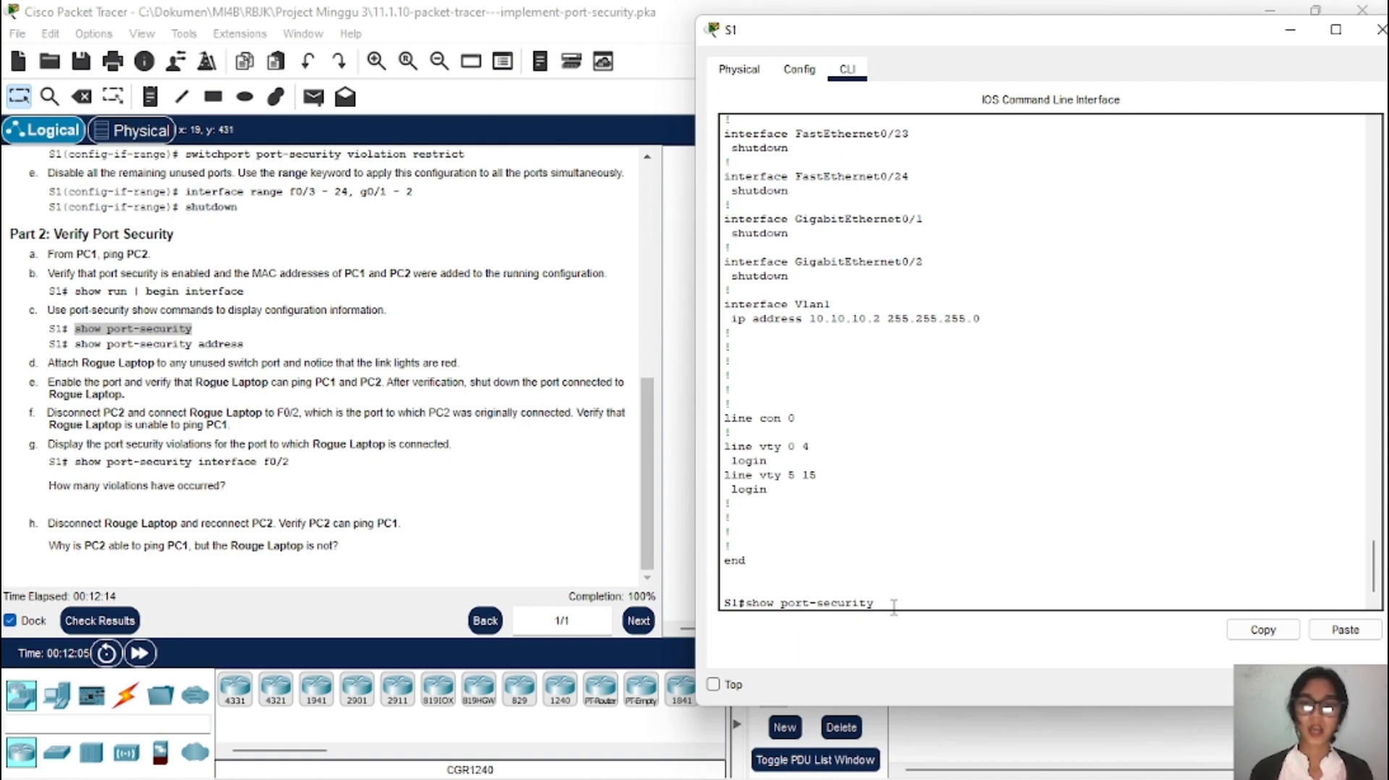
{"action": "scroll", "coordinate": [312, 444], "scroll_direction": "up", "scroll_amount": 15}
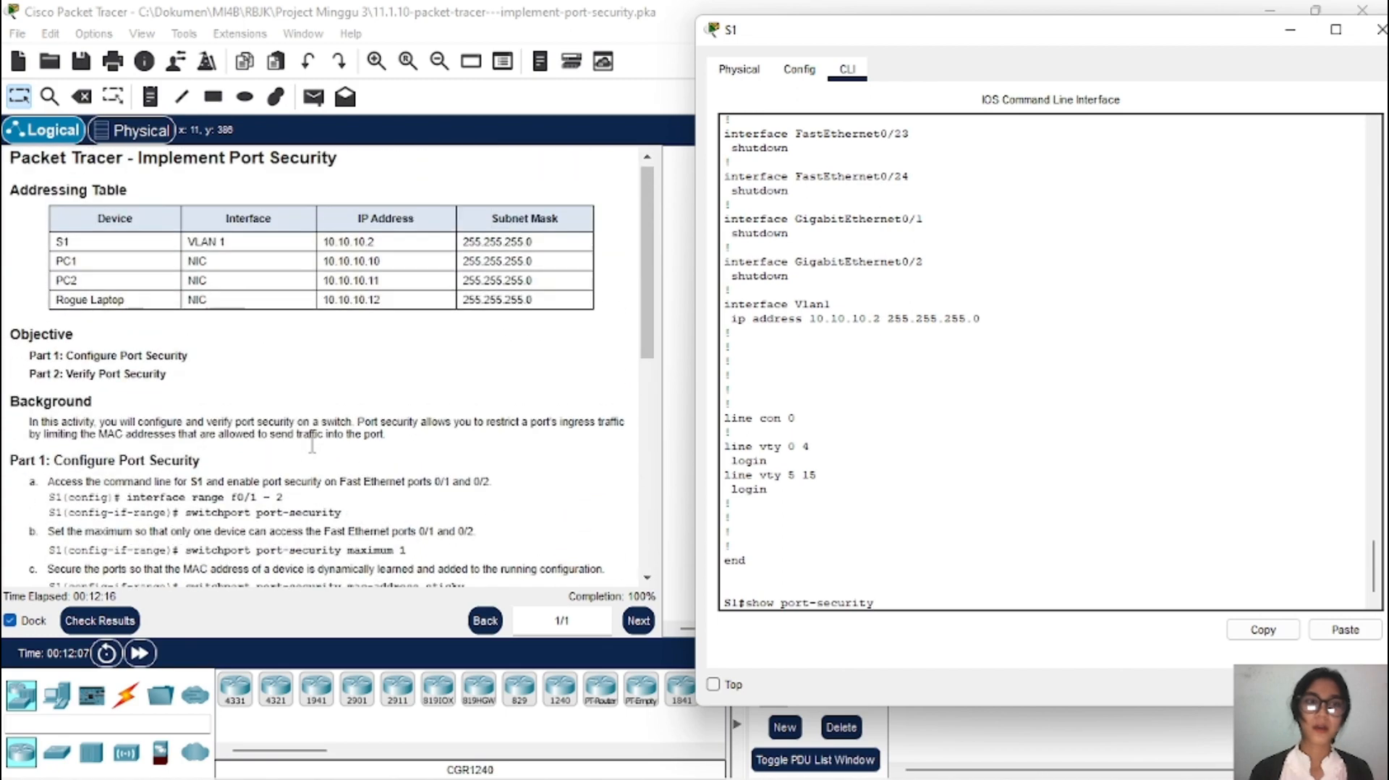
{"action": "scroll", "coordinate": [313, 445], "scroll_direction": "down", "scroll_amount": 15}
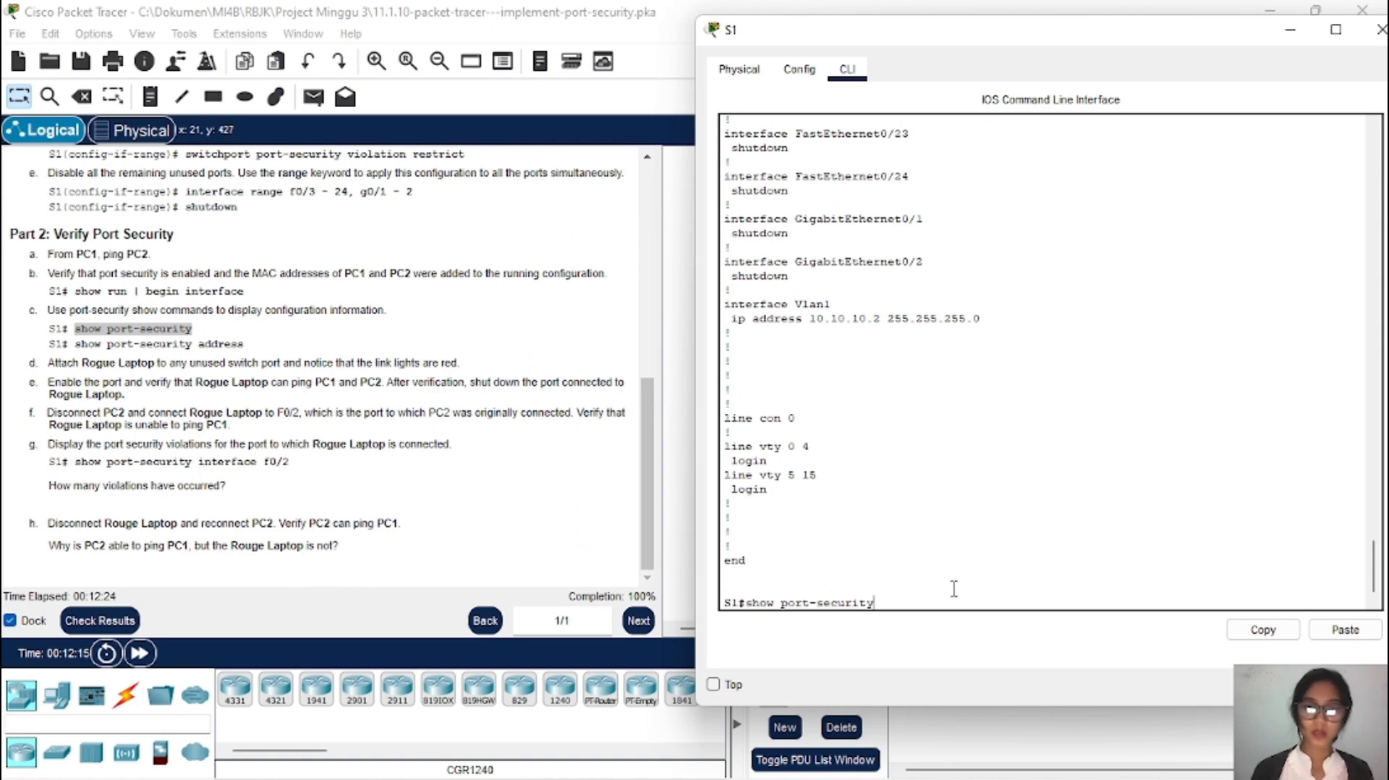
{"action": "key", "text": "Return"}
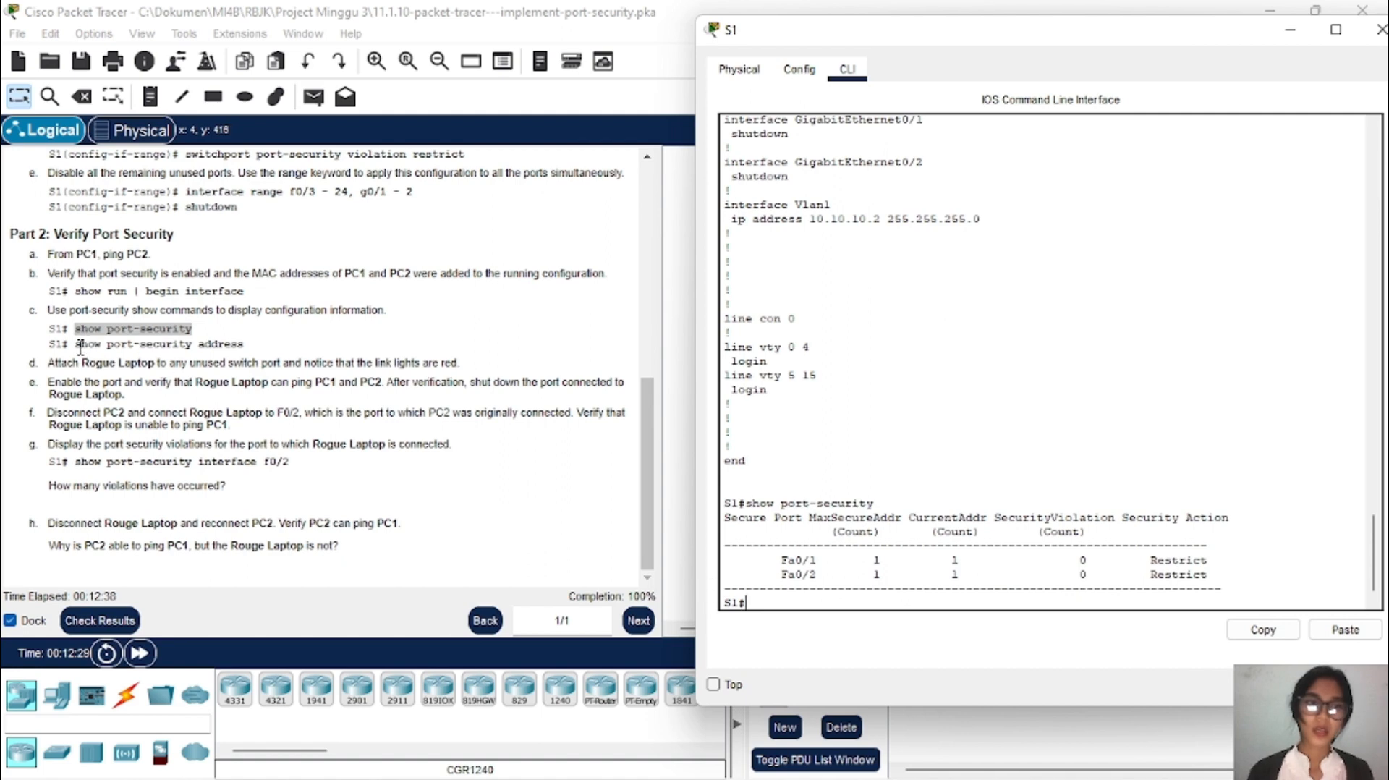
{"action": "left_click_drag", "start_coordinate": [77, 348], "coordinate": [260, 353]}
Step: Run 'show port-security address' on S1 to list SecureSticky MACs on Fa0/1 and Fa0/2, then minimize S1
{"action": "right_click", "coordinate": [261, 353]}
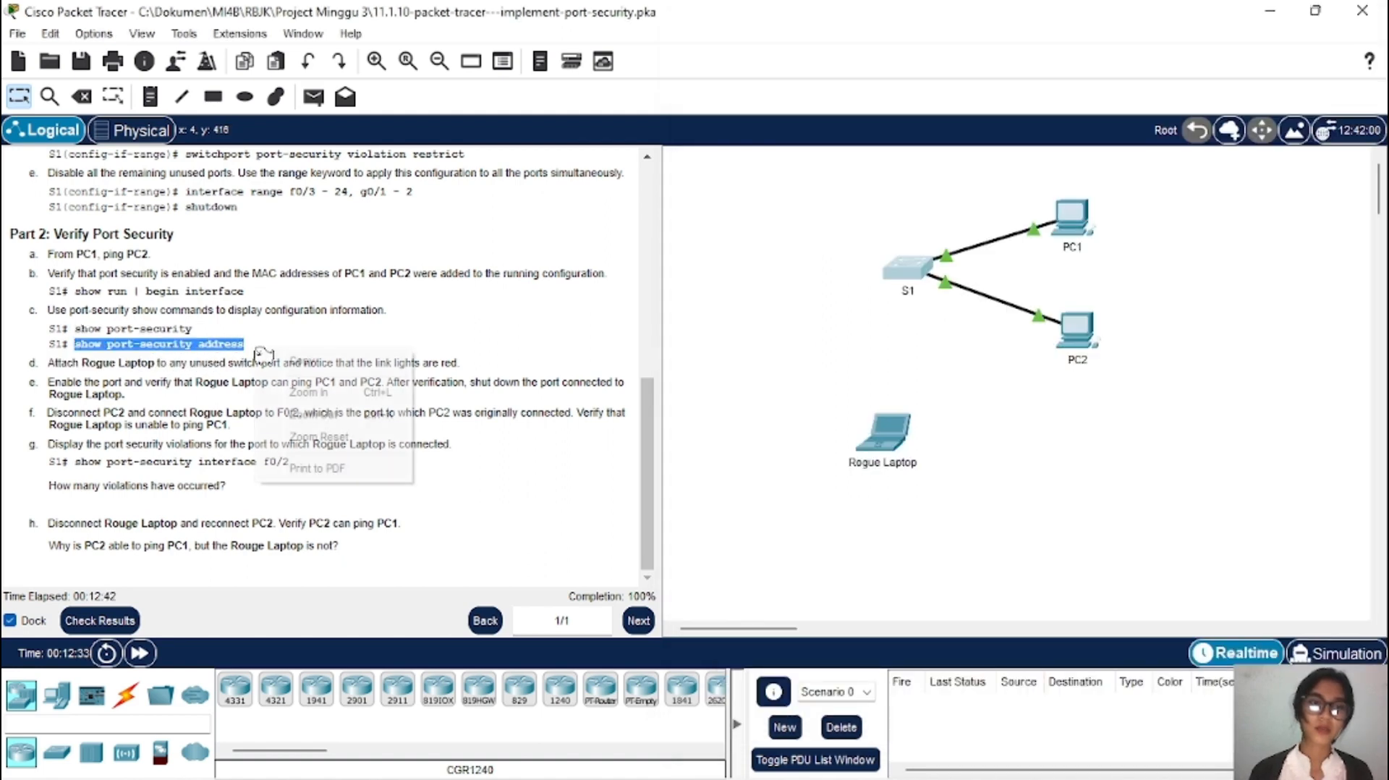
{"action": "left_click", "coordinate": [299, 363]}
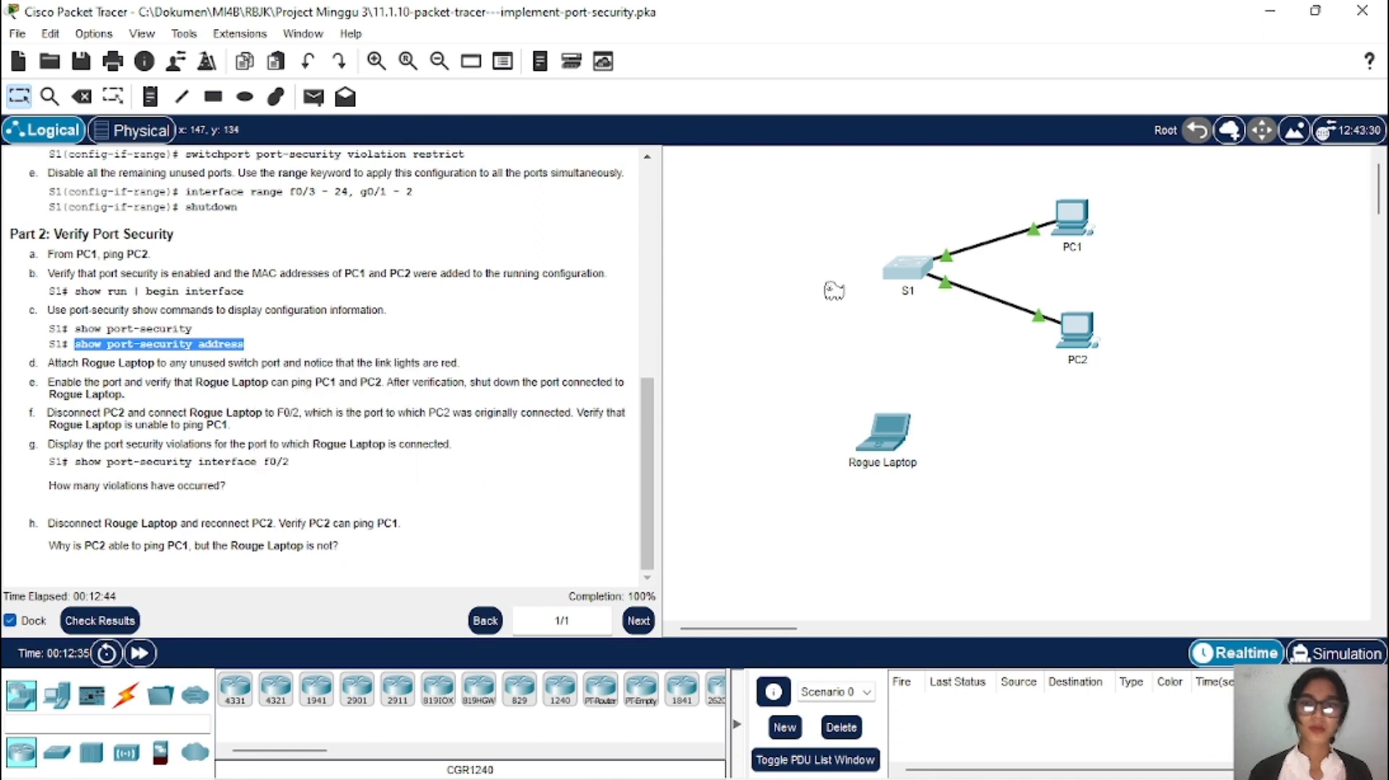
{"action": "left_click", "coordinate": [896, 277]}
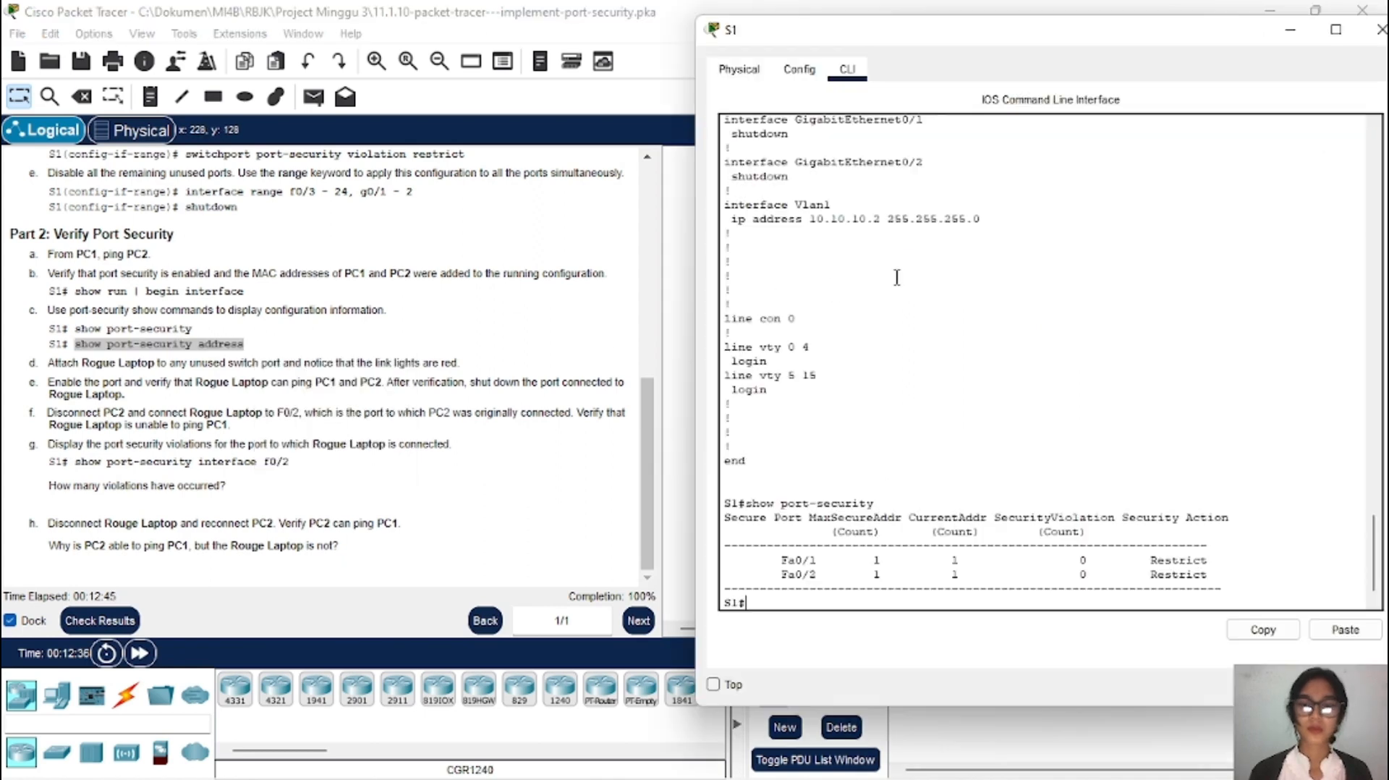
{"action": "left_click", "coordinate": [1338, 634]}
{"action": "key", "text": "Return"}
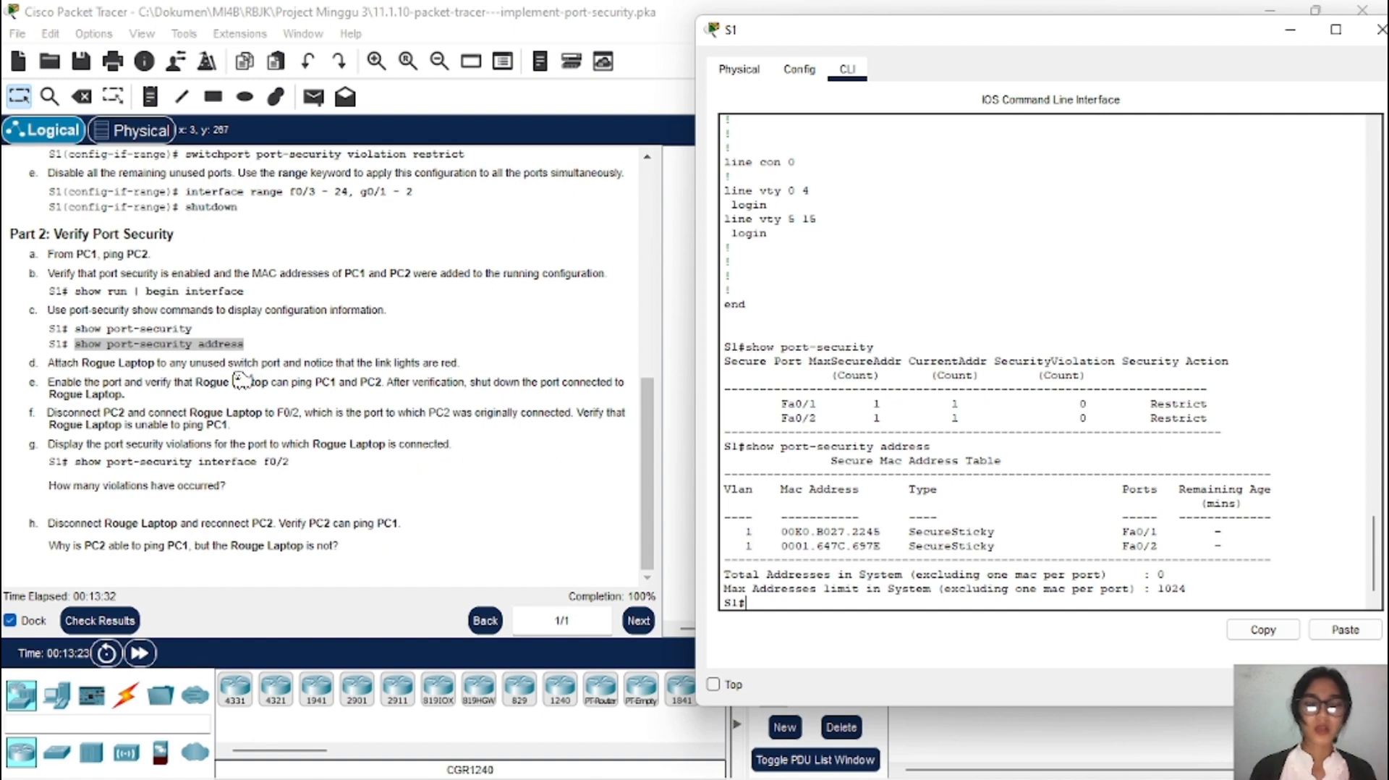
{"action": "left_click", "coordinate": [1289, 30]}
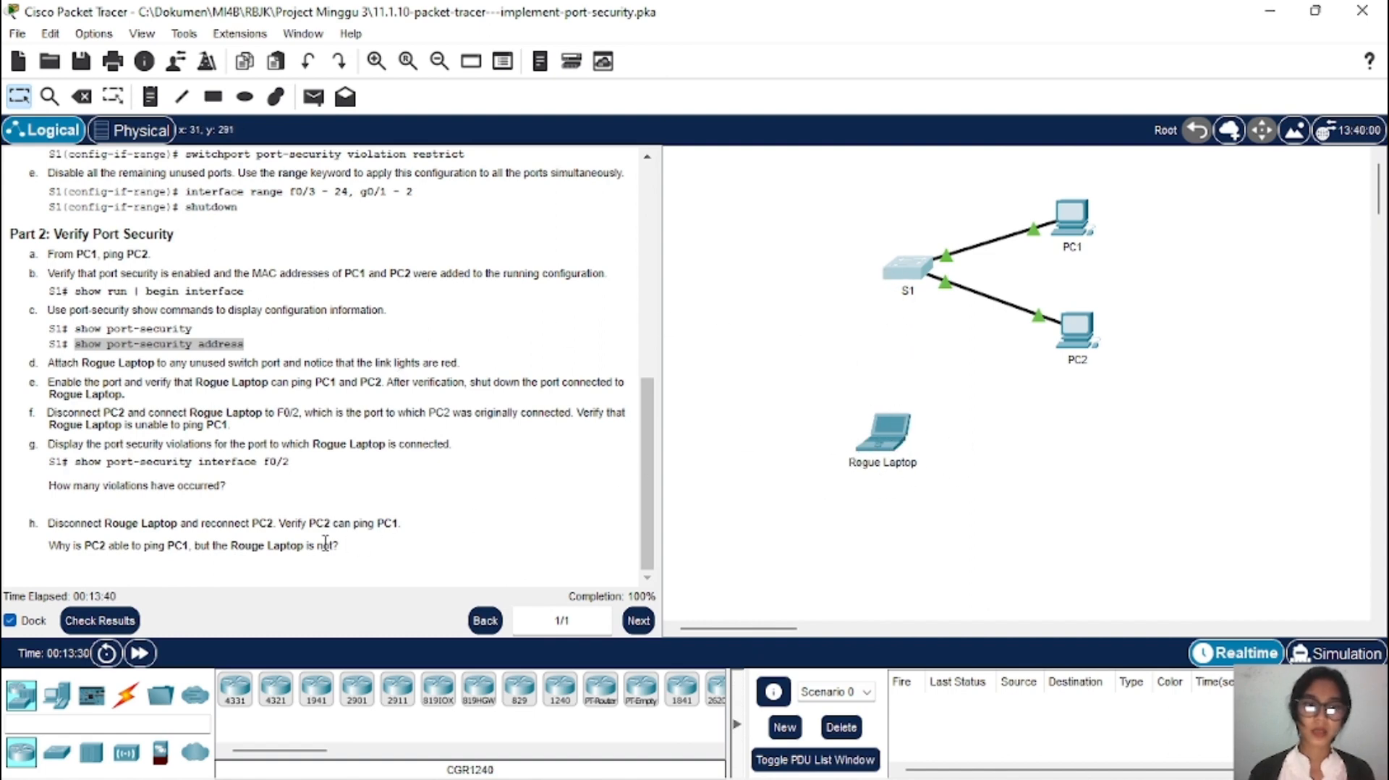
Step: Cable S1's FastEthernet0/3 to Rogue Laptop's FastEthernet0 with a copper straight-through link
{"action": "left_click", "coordinate": [125, 695]}
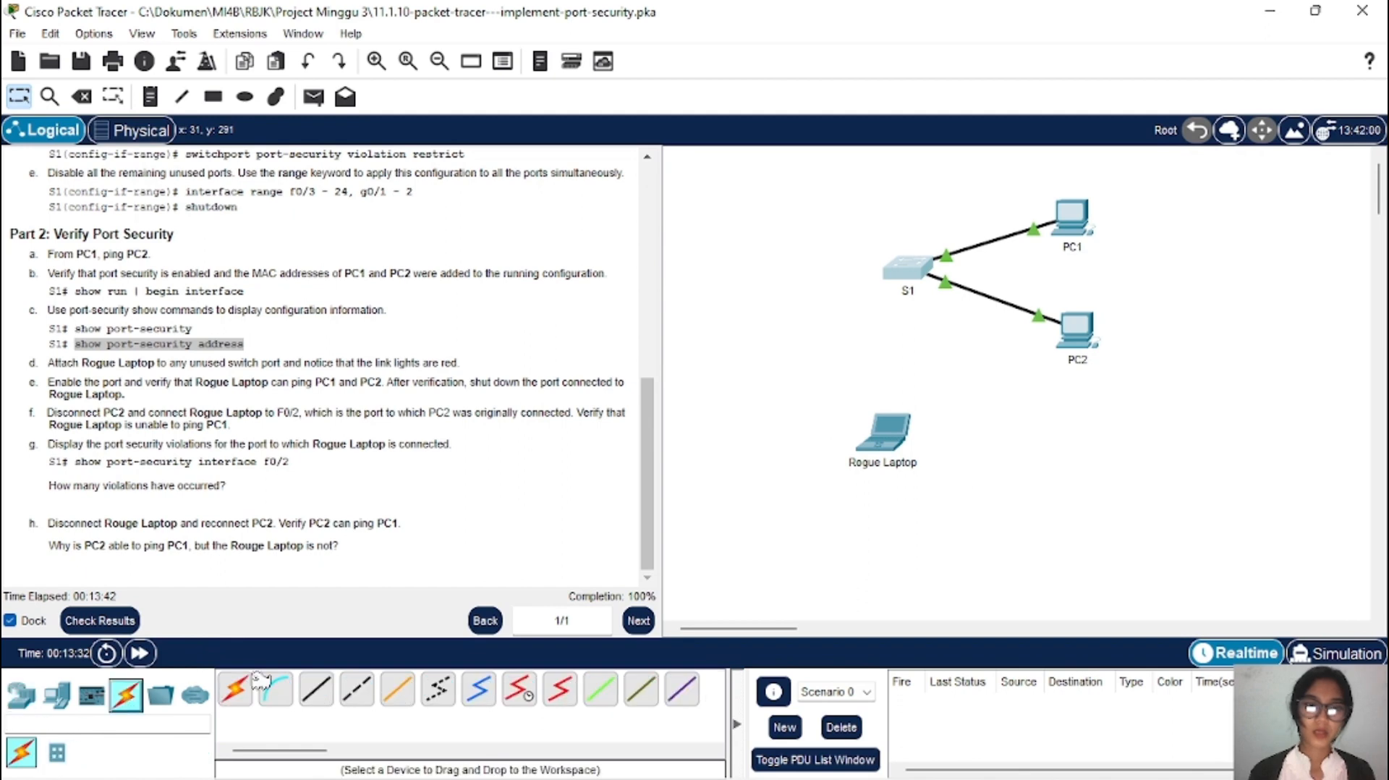
{"action": "left_click", "coordinate": [316, 695]}
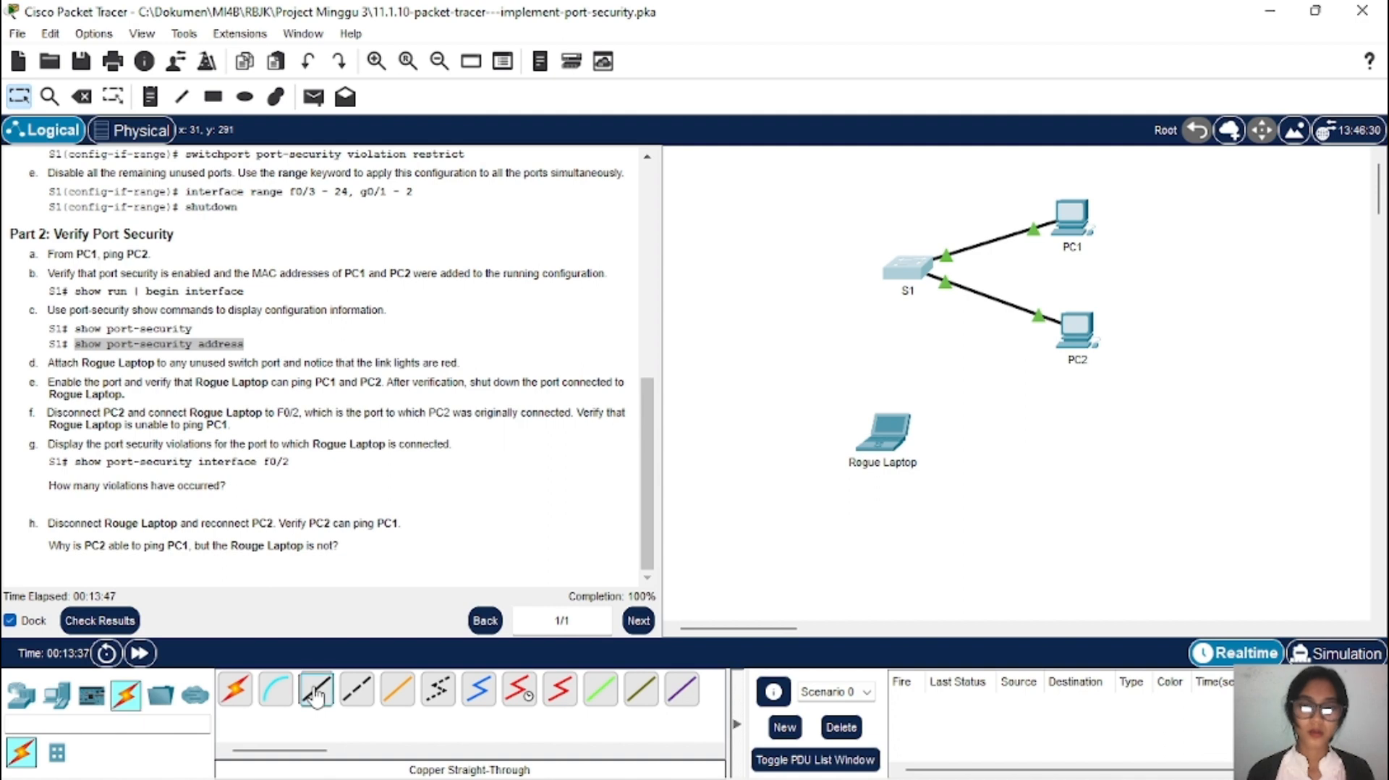
{"action": "left_click", "coordinate": [929, 266]}
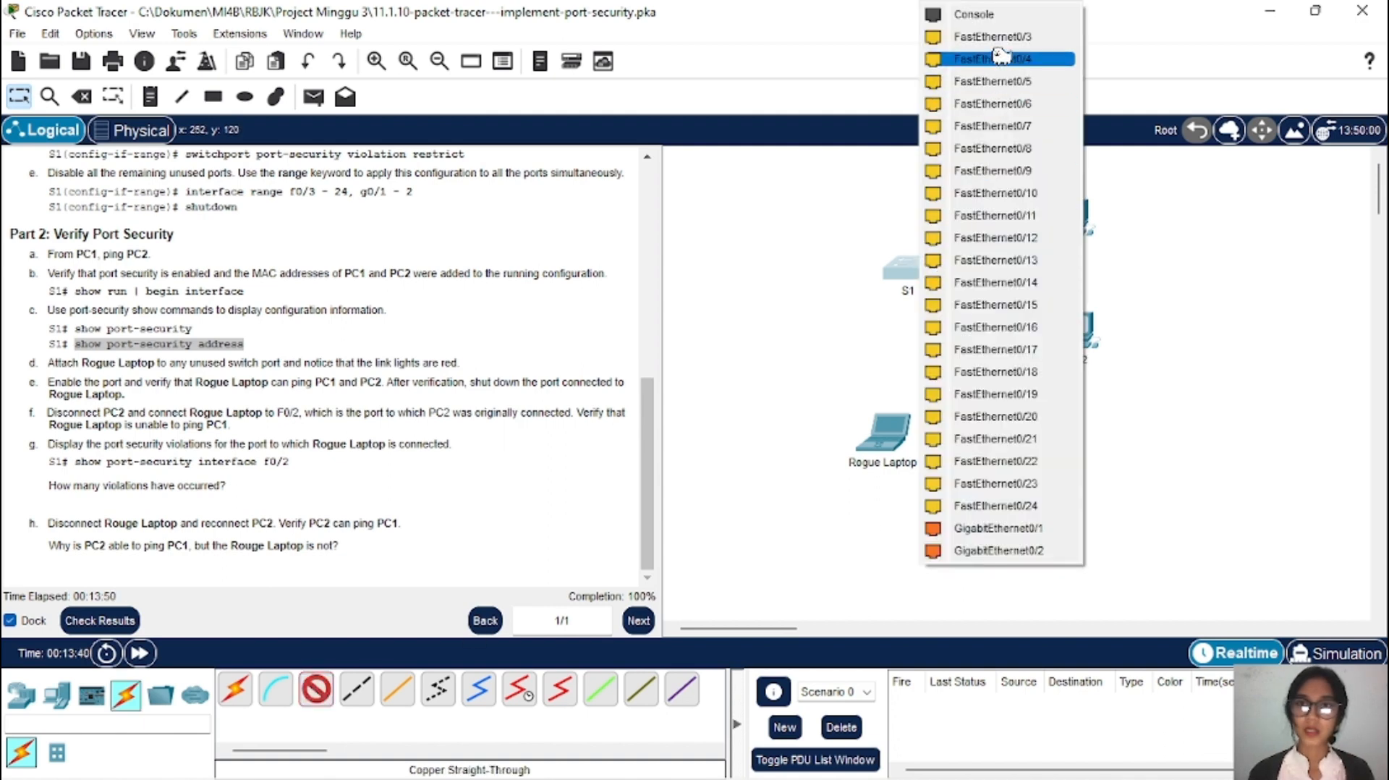
{"action": "left_click", "coordinate": [1027, 40]}
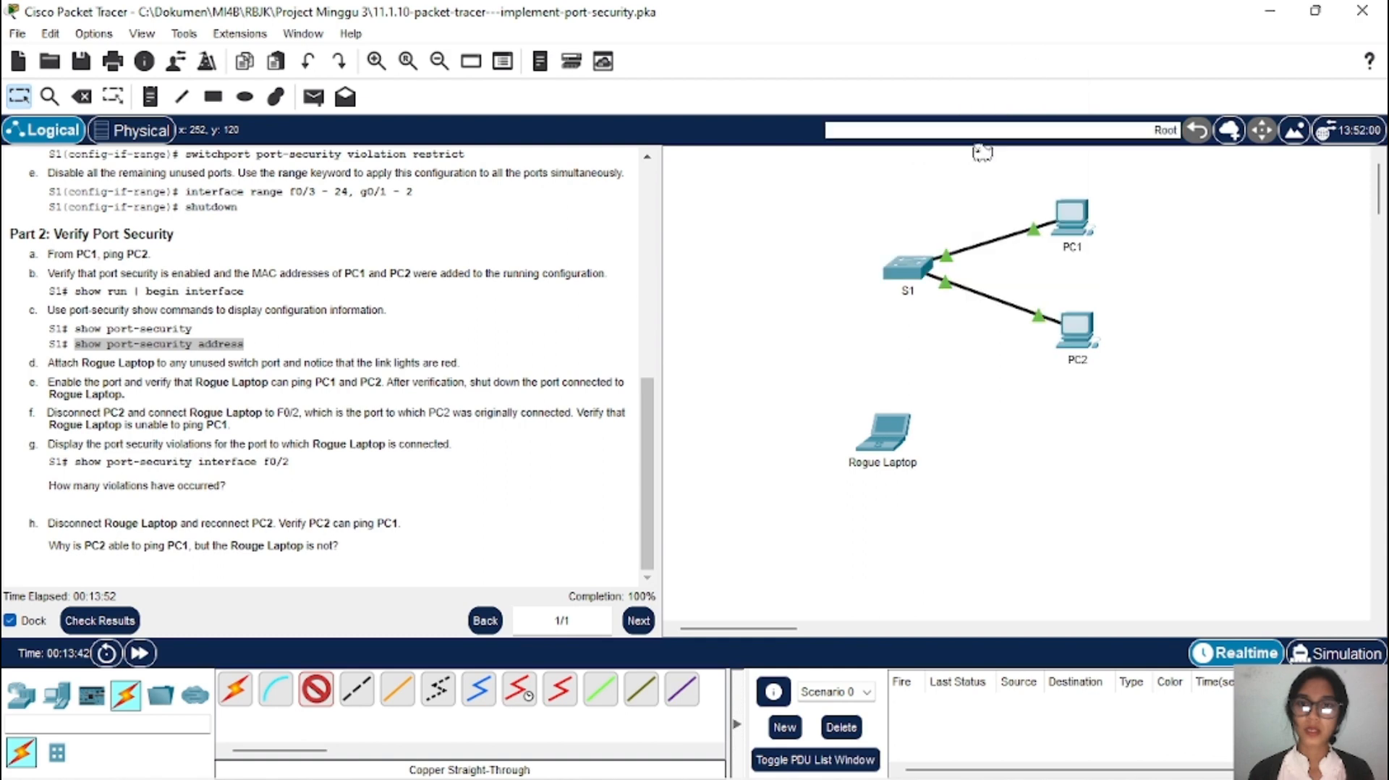
{"action": "left_click", "coordinate": [903, 440]}
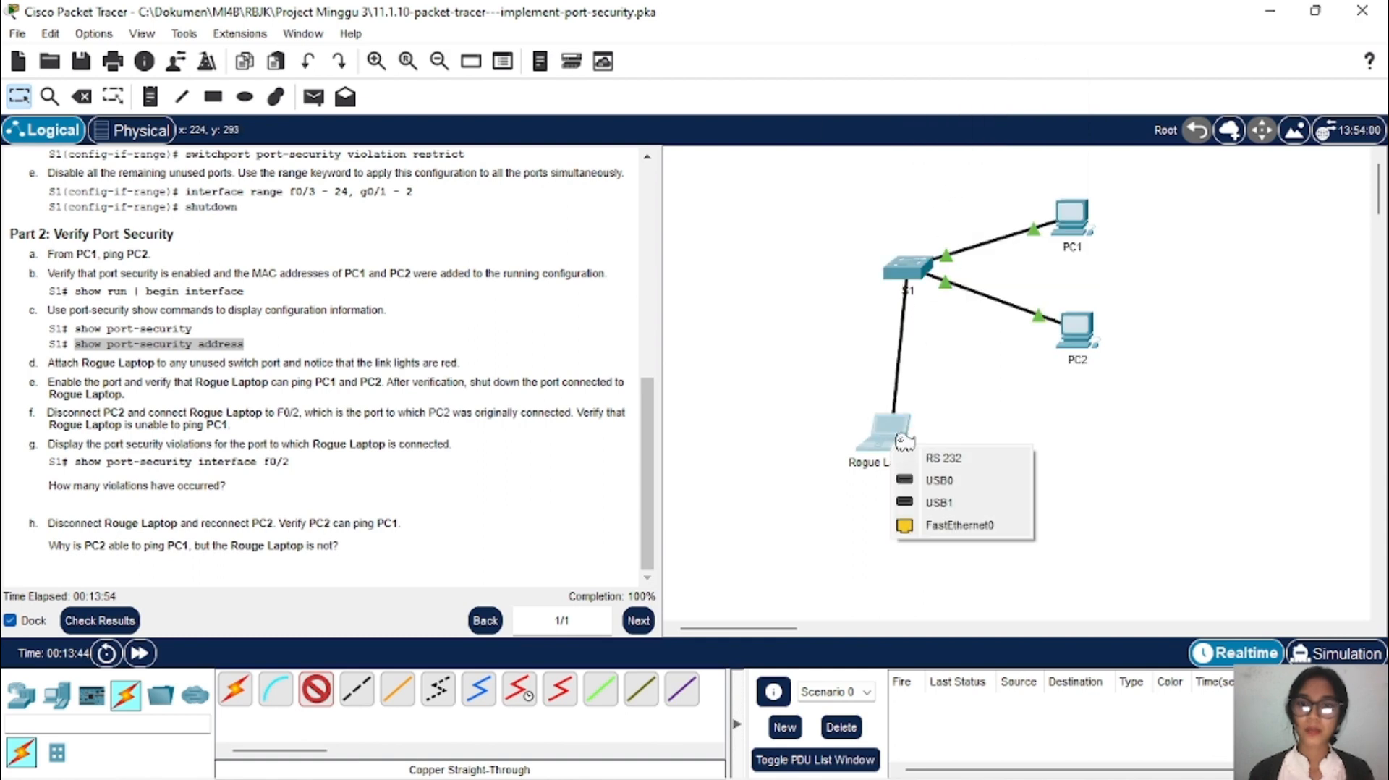
{"action": "left_click", "coordinate": [962, 525]}
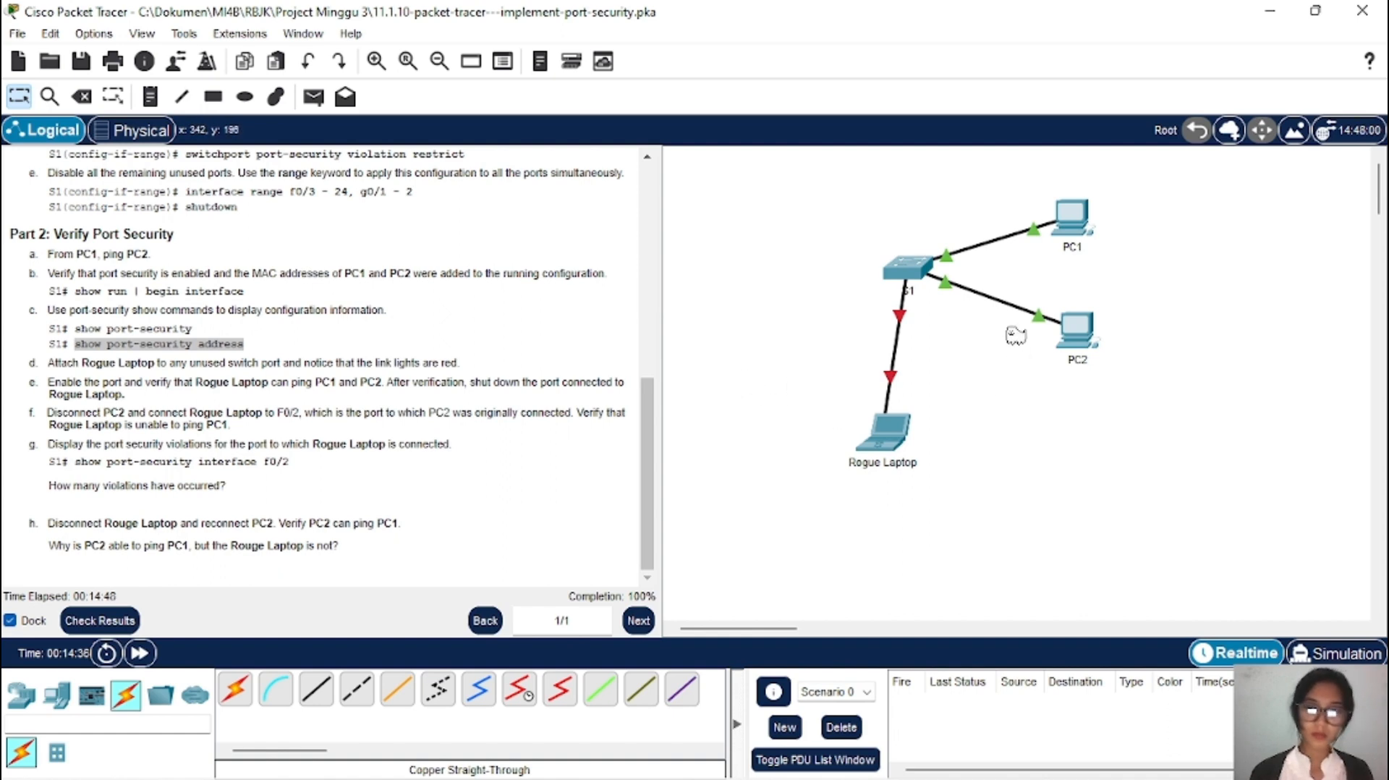
Step: Check PC1's window, minimize it, and bring up S1's command line
{"action": "left_click", "coordinate": [1071, 217]}
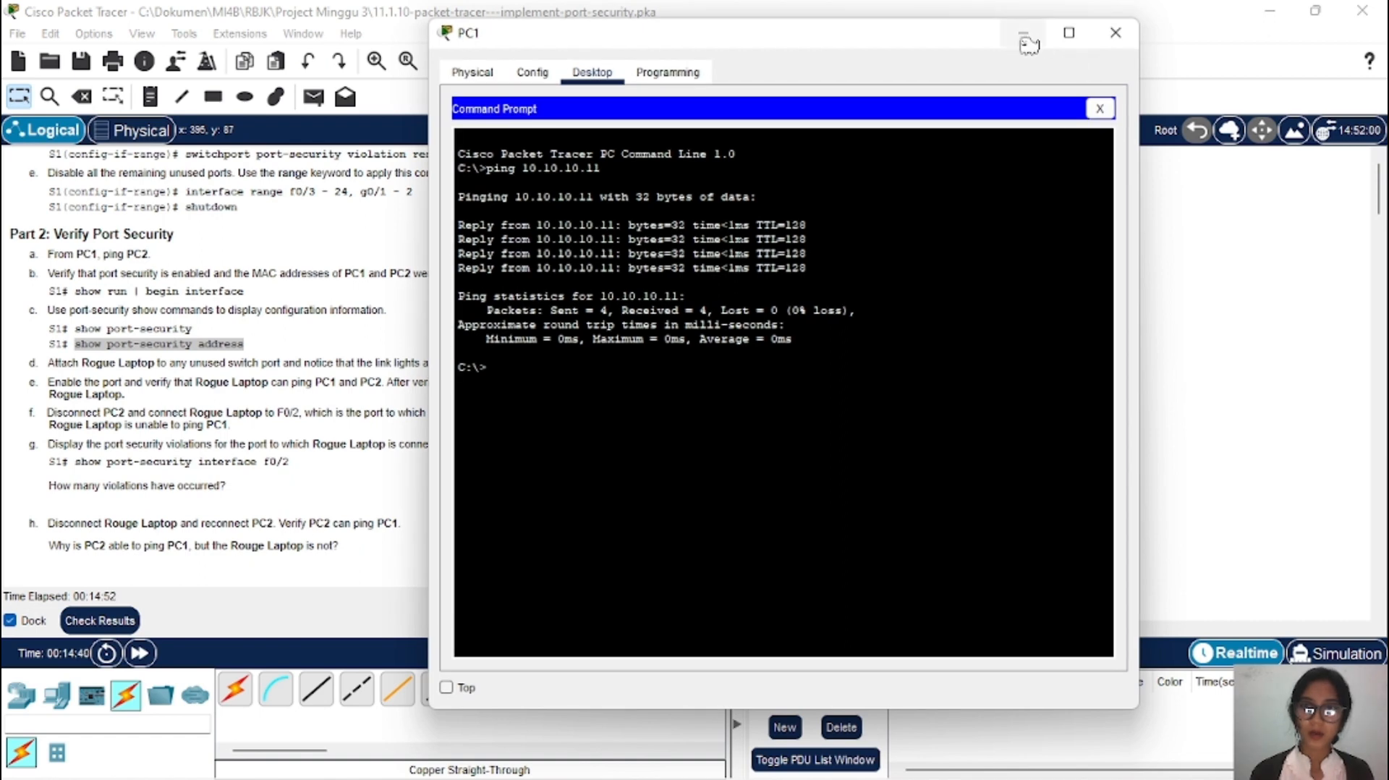
{"action": "left_click", "coordinate": [1033, 34]}
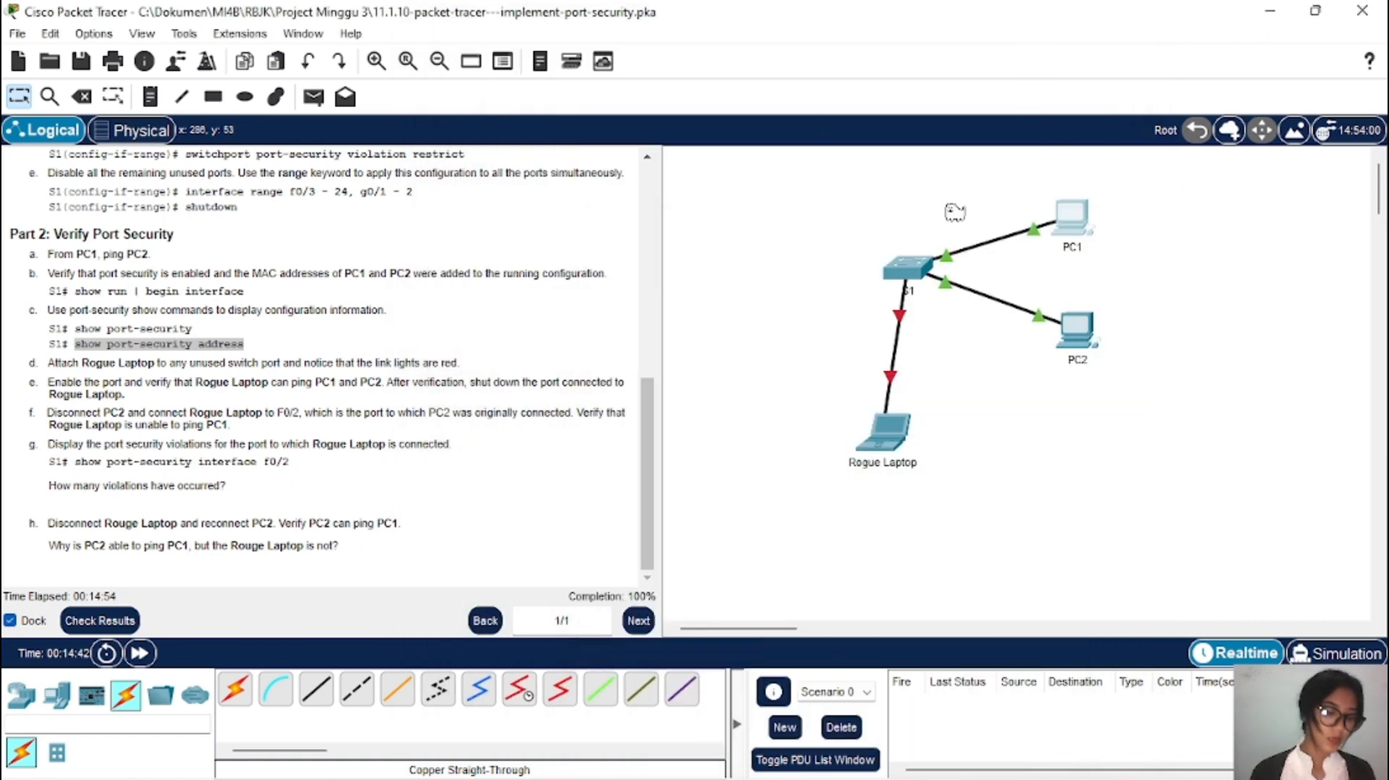
{"action": "left_click", "coordinate": [910, 270]}
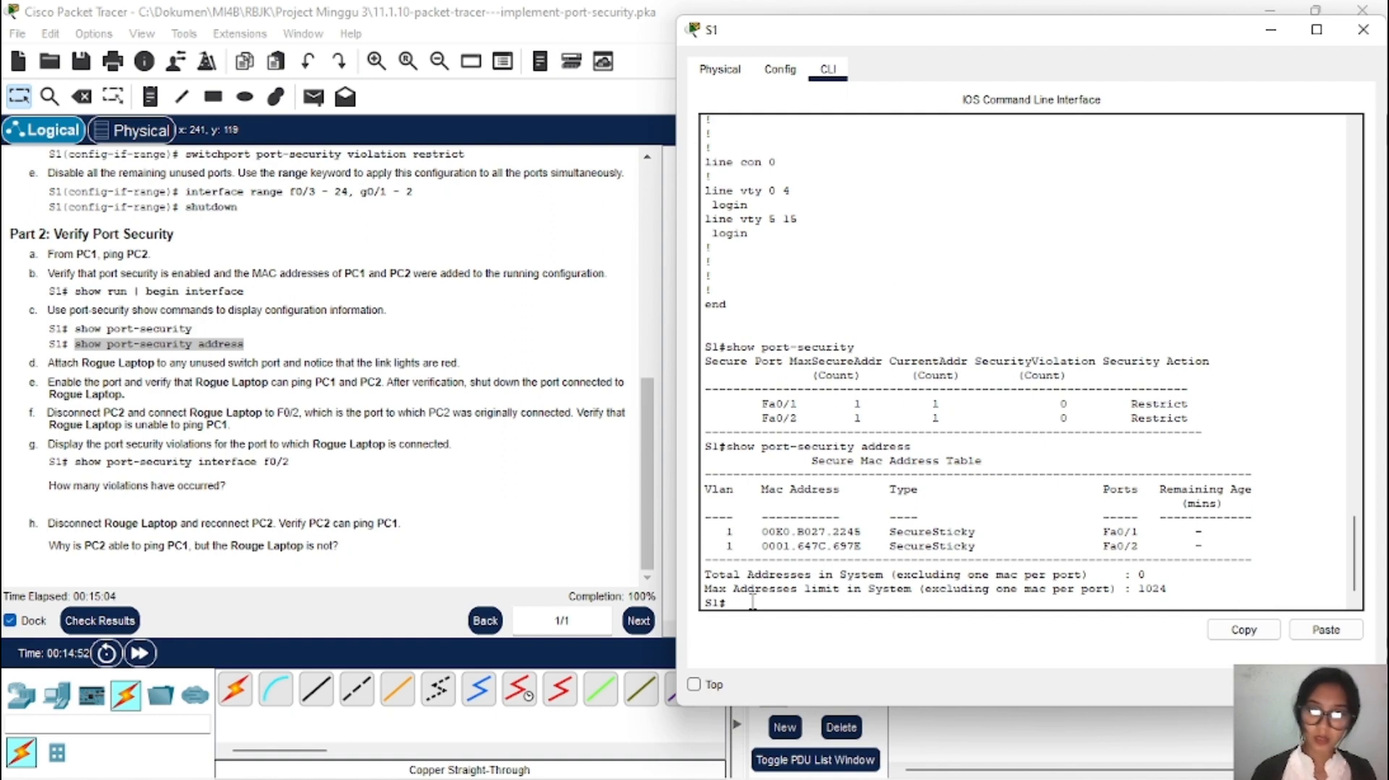
Step: Enter global configuration mode on S1 with configure terminal
{"action": "key", "text": "Tab"}
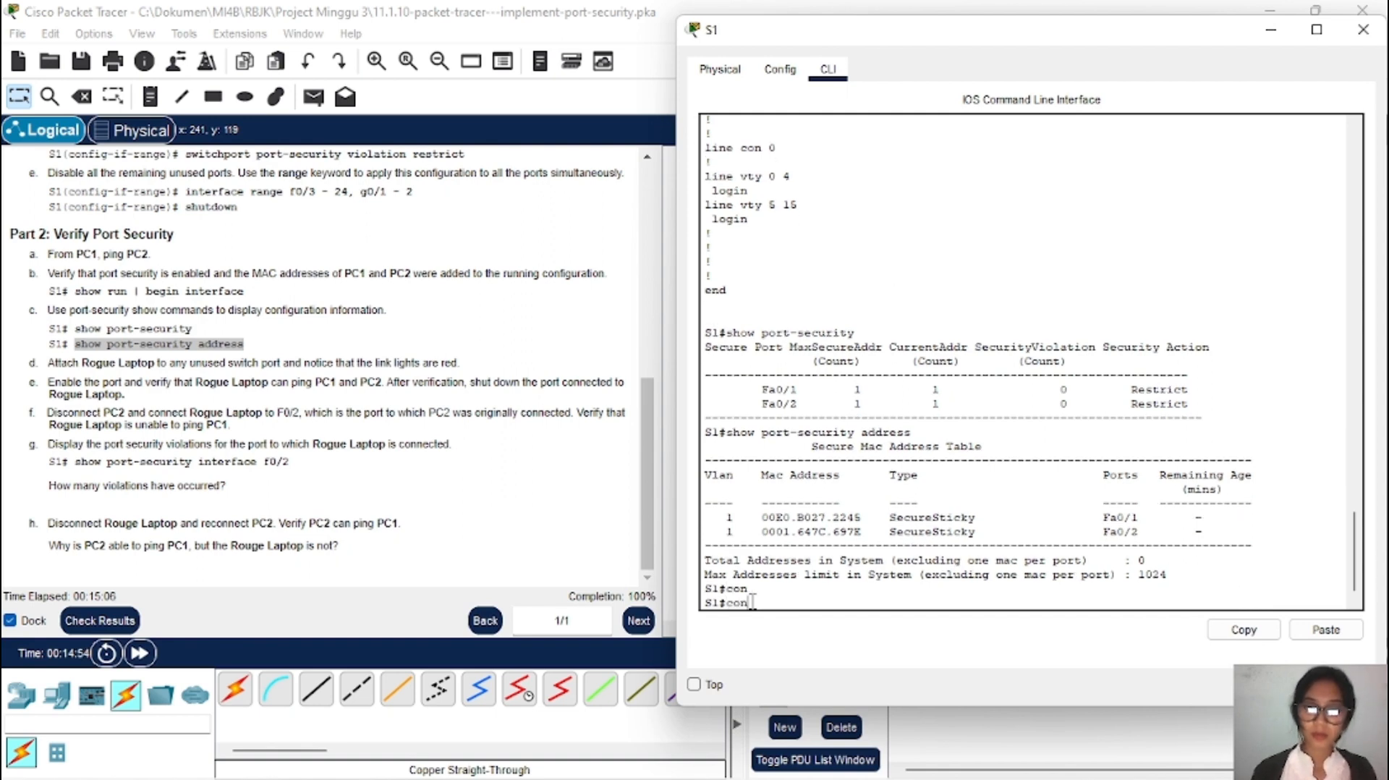
{"action": "type", "text": "f"}
{"action": "key", "text": "Tab"}
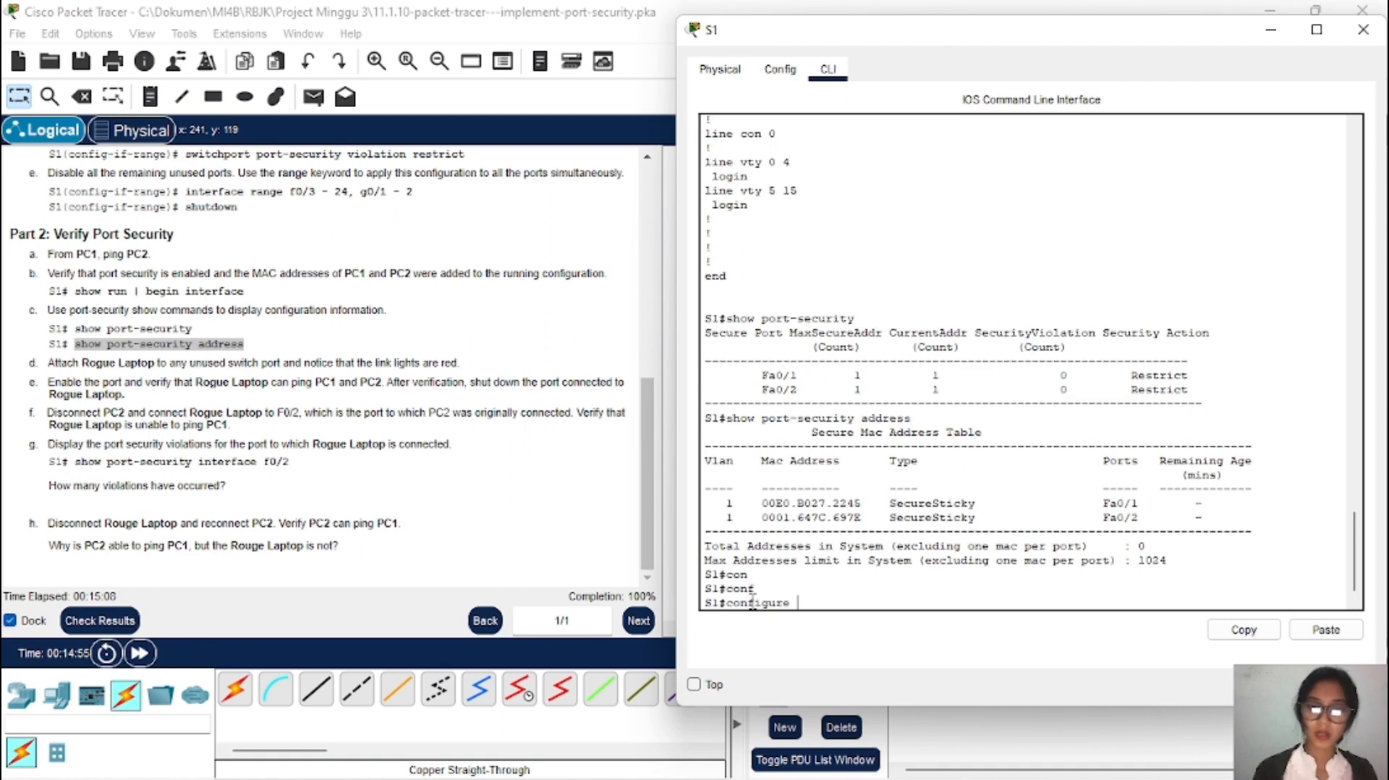
{"action": "key", "text": "Tab"}
{"action": "key", "text": "Return"}
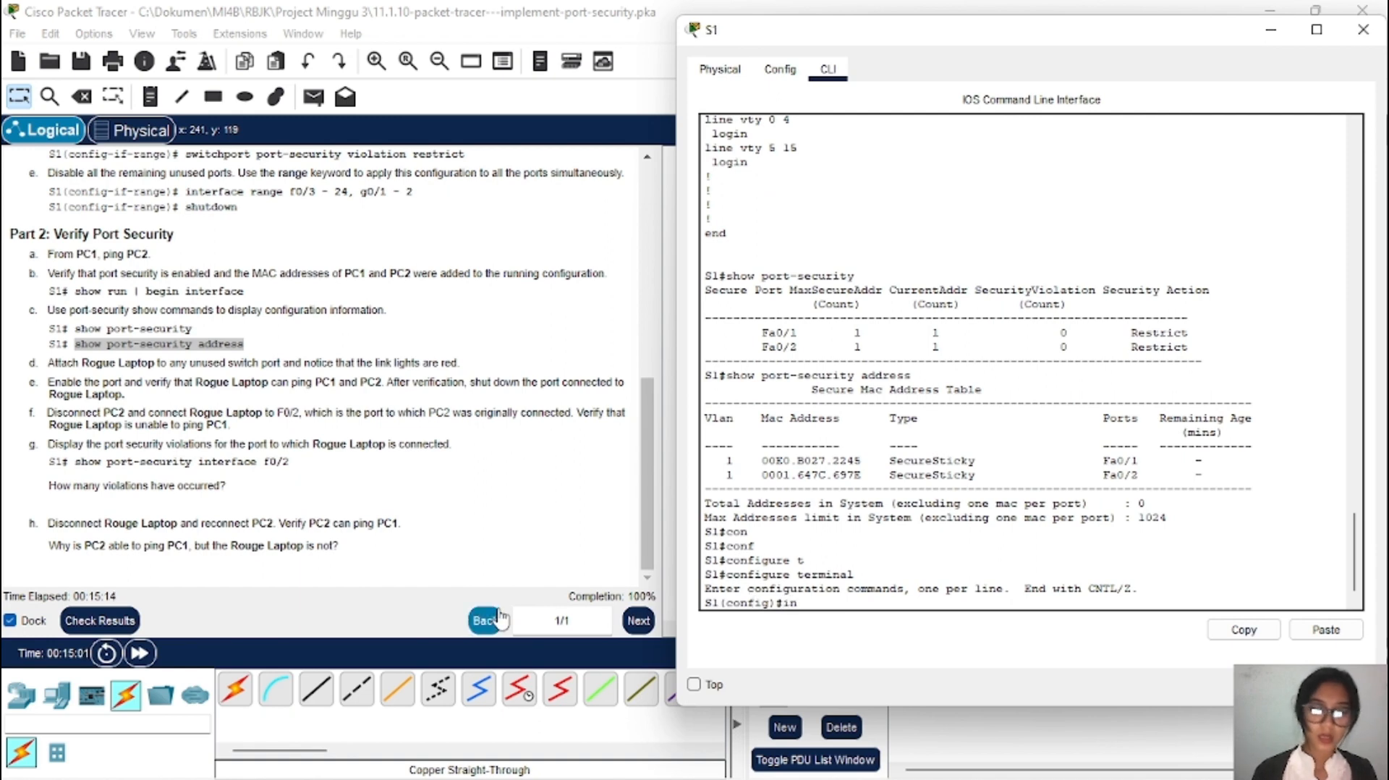
Step: Enable interface FastEthernet0/3 with no shutdown, then minimize the S1 window
{"action": "type", "text": "nt"}
{"action": "key", "text": "Tab"}
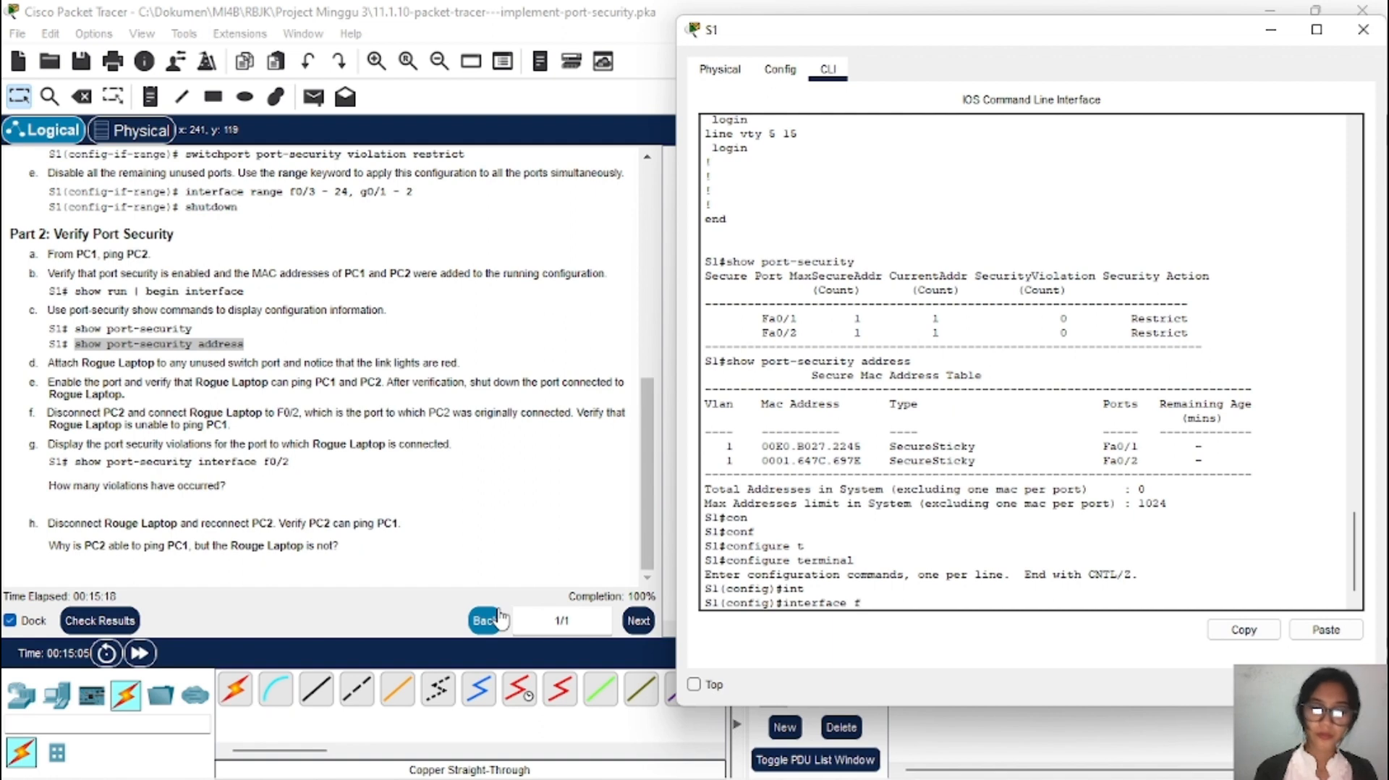
{"action": "type", "text": "f"}
{"action": "key", "text": "Tab"}
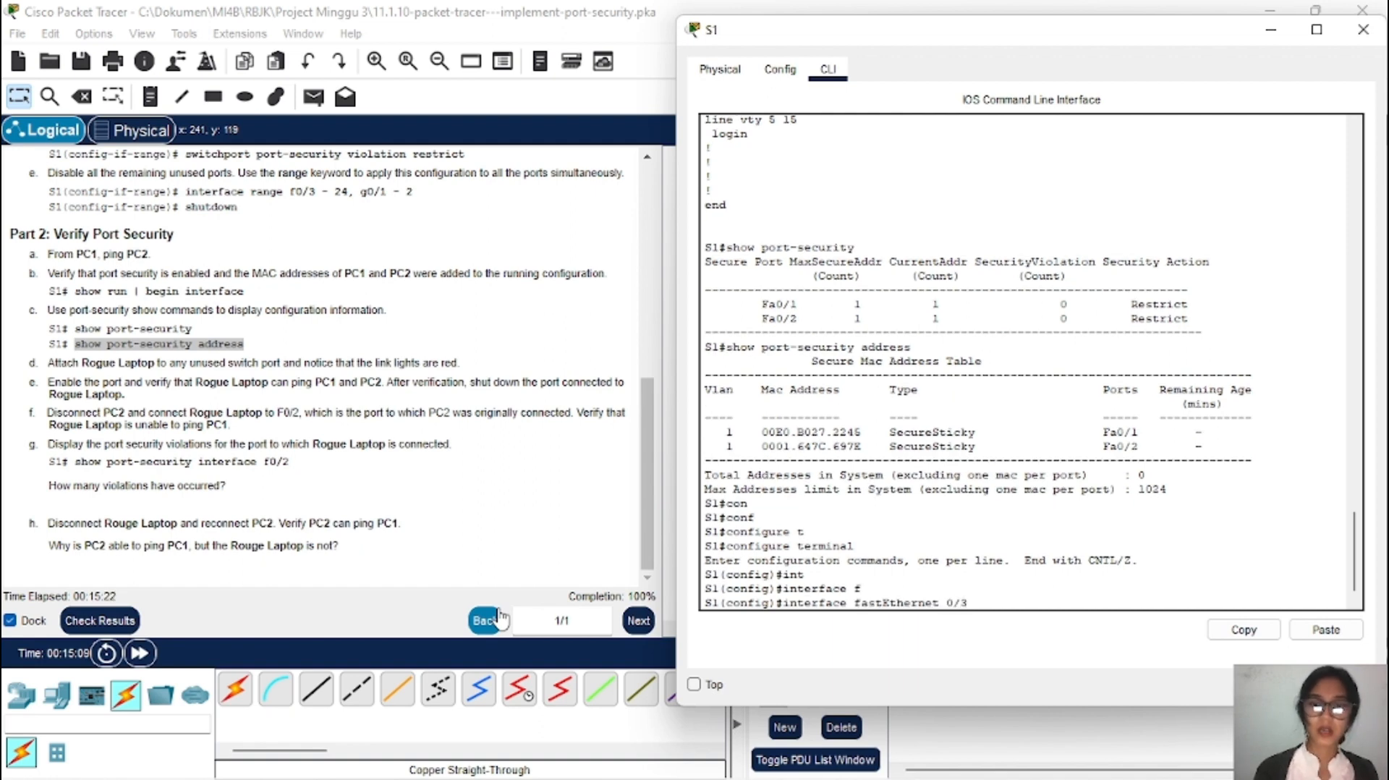
{"action": "left_click_drag", "start_coordinate": [910, 47], "coordinate": [341, 254]}
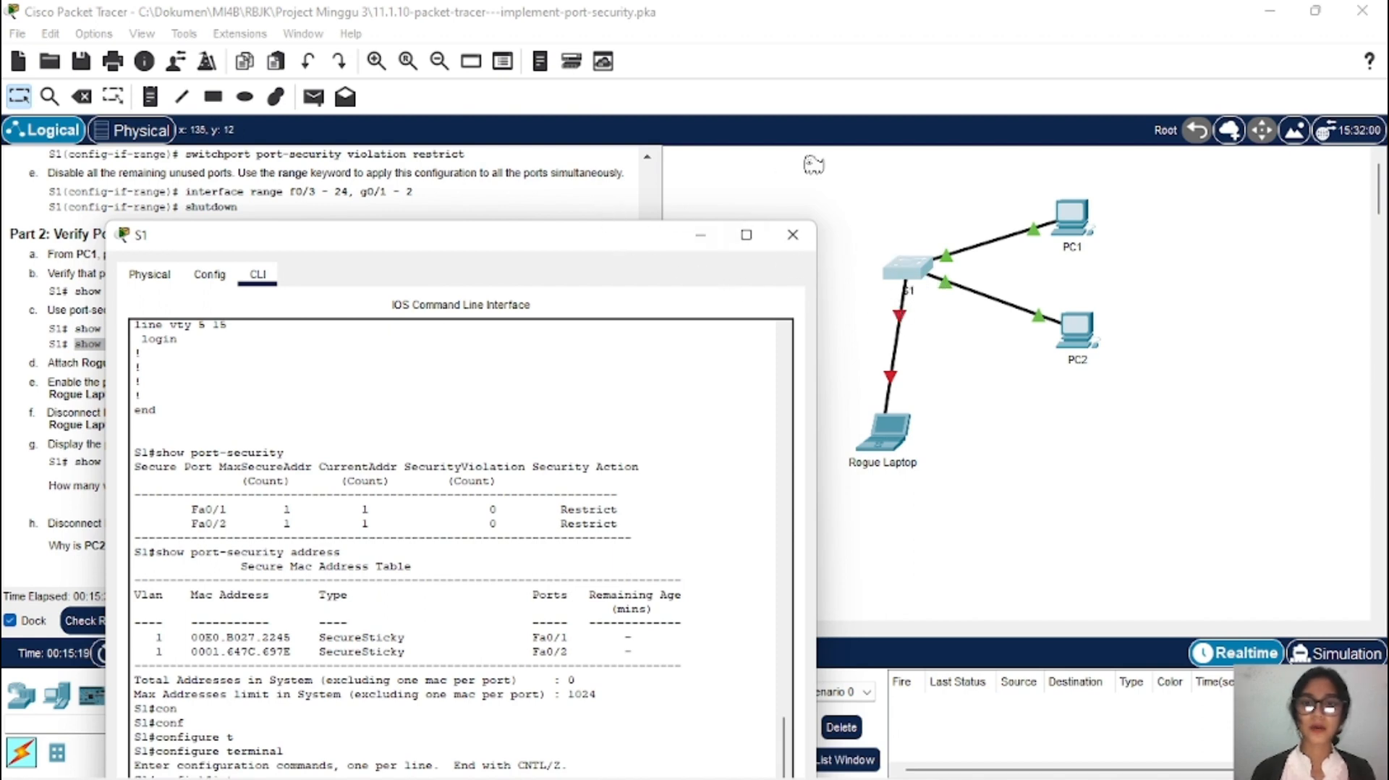
{"action": "left_click_drag", "start_coordinate": [601, 247], "coordinate": [586, 113]}
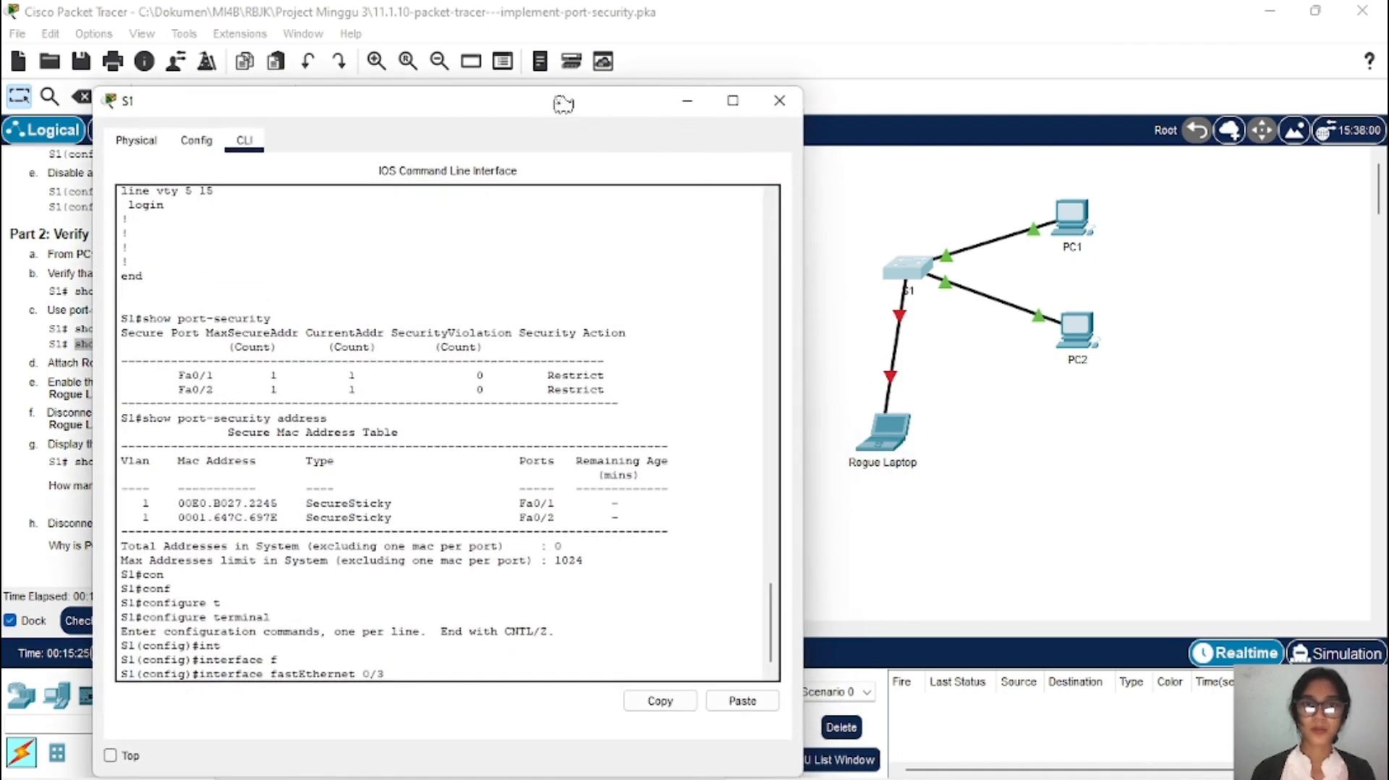
{"action": "left_click_drag", "start_coordinate": [562, 102], "coordinate": [1048, 66]}
{"action": "key", "text": "Return"}
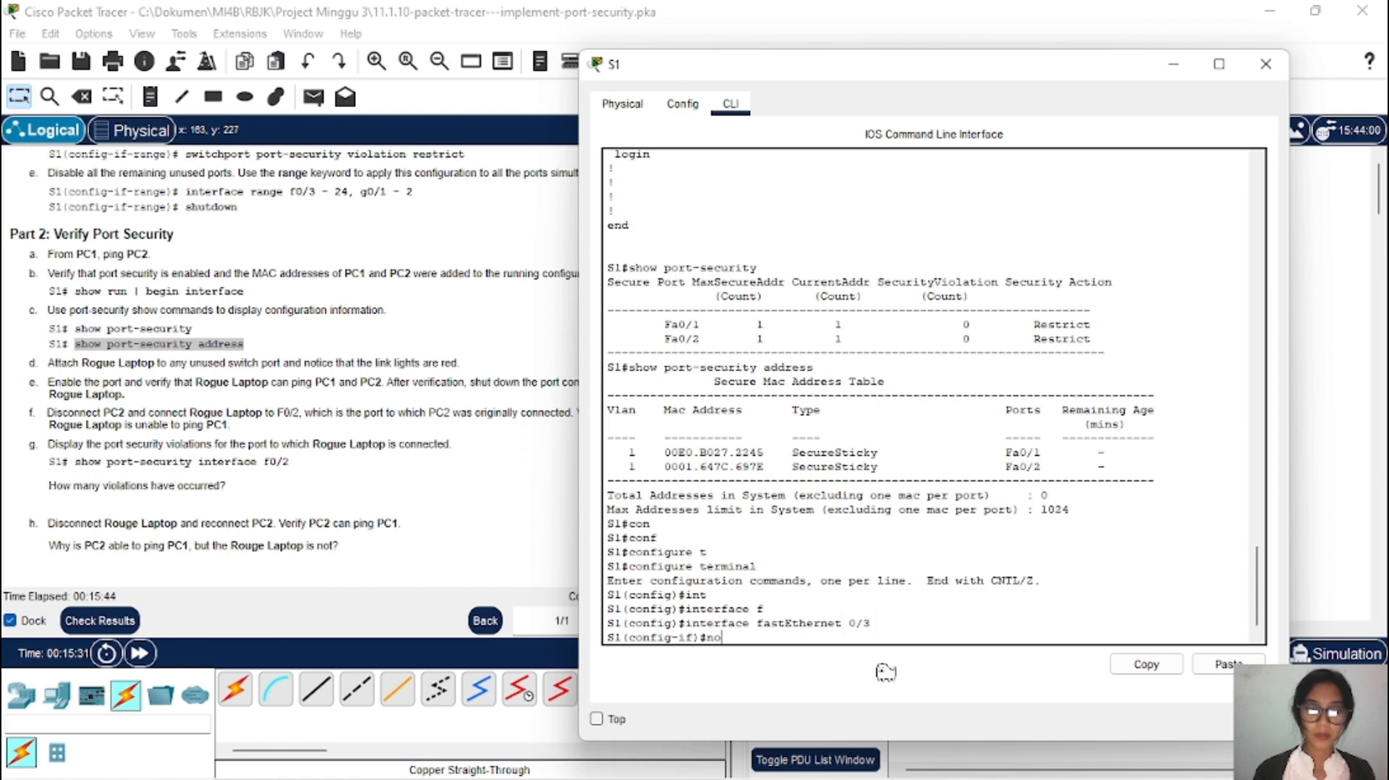
{"action": "type", "text": "no sh"}
{"action": "key", "text": "Tab"}
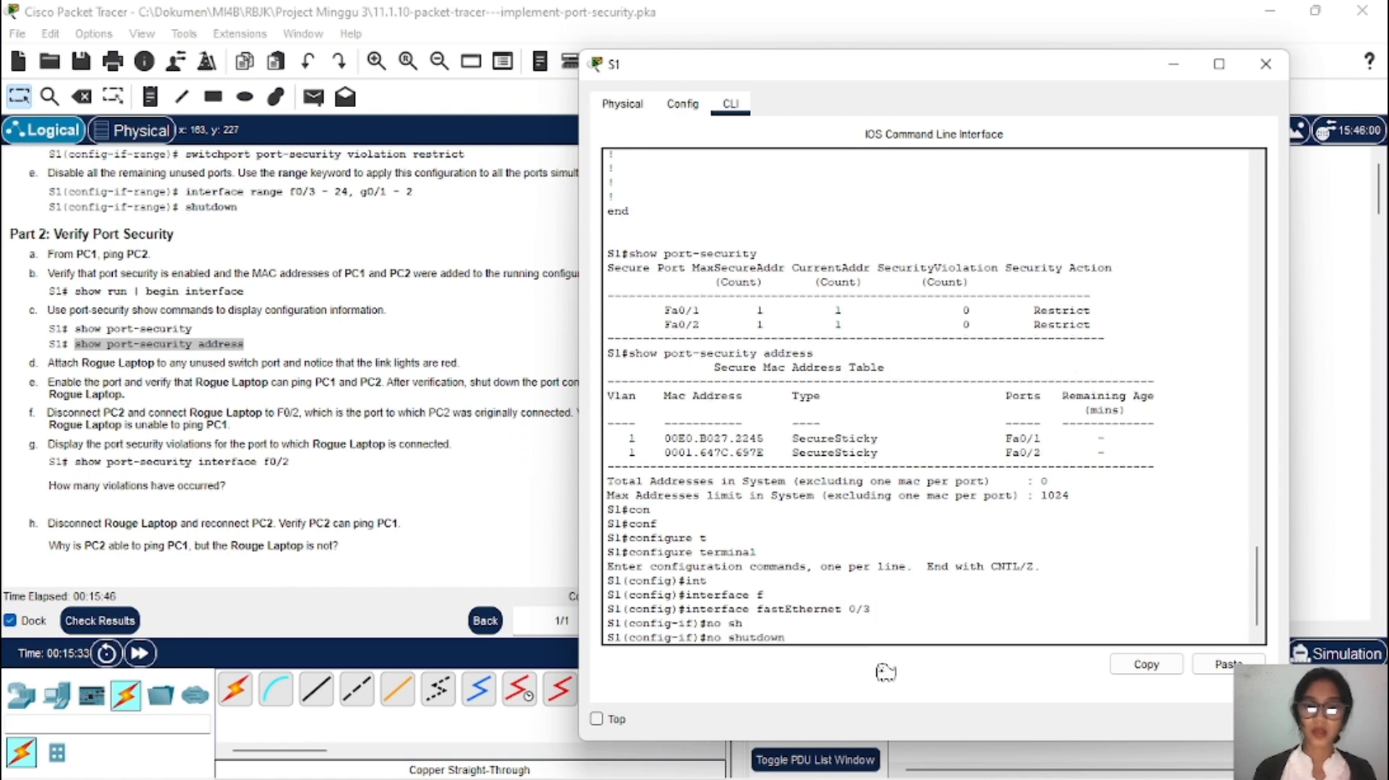
{"action": "key", "text": "Return"}
{"action": "key", "text": "Return"}
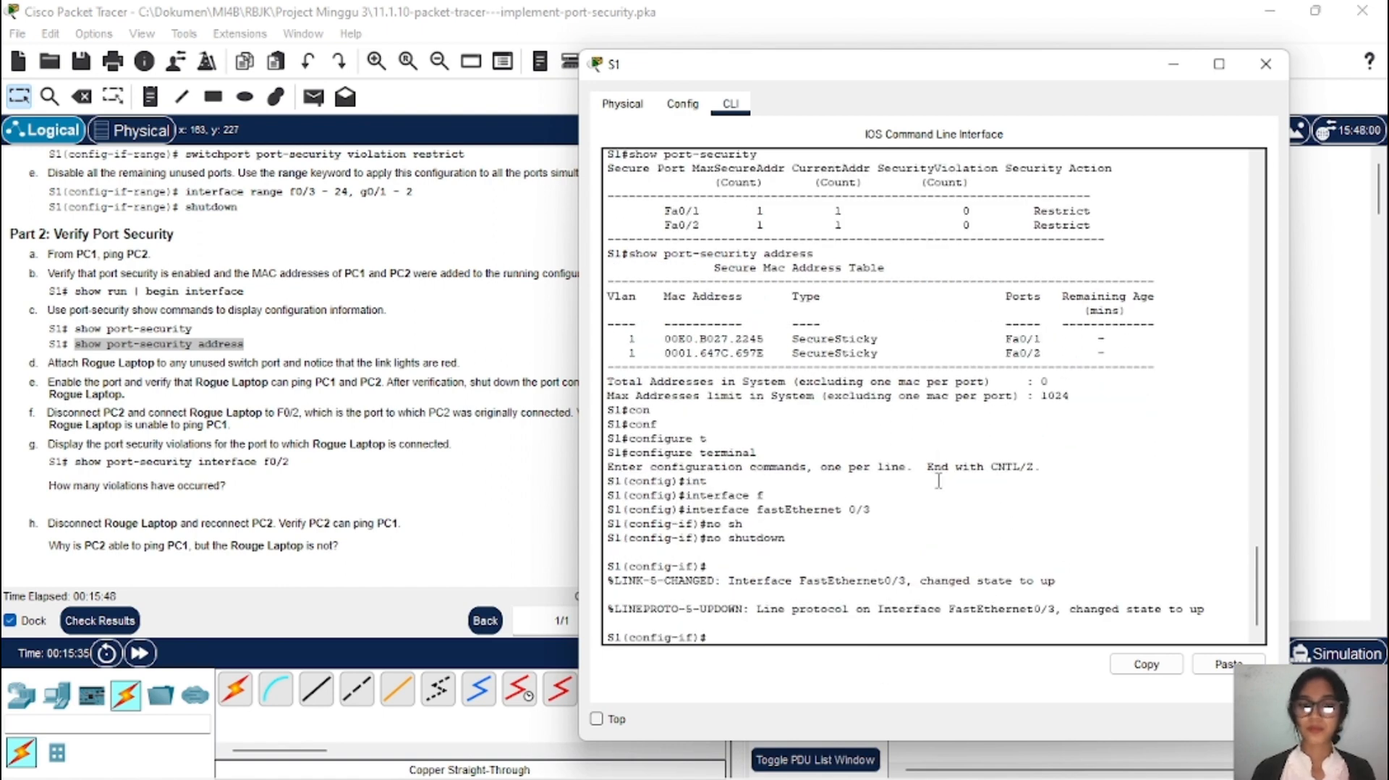
{"action": "left_click", "coordinate": [1176, 68]}
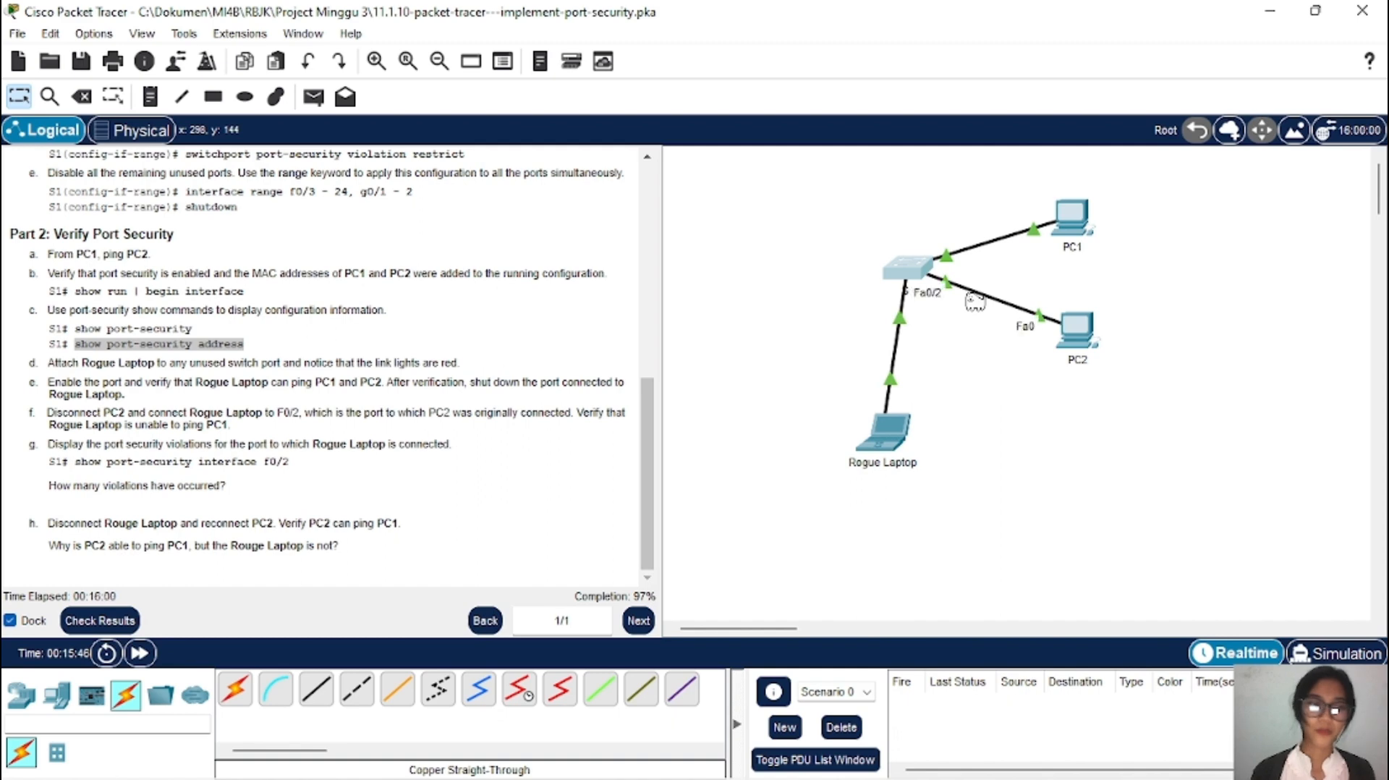
Step: Copy PC1's IPv4 address 10.10.10.10 from its IP Configuration, then minimize PC1's window
{"action": "left_click", "coordinate": [1081, 242]}
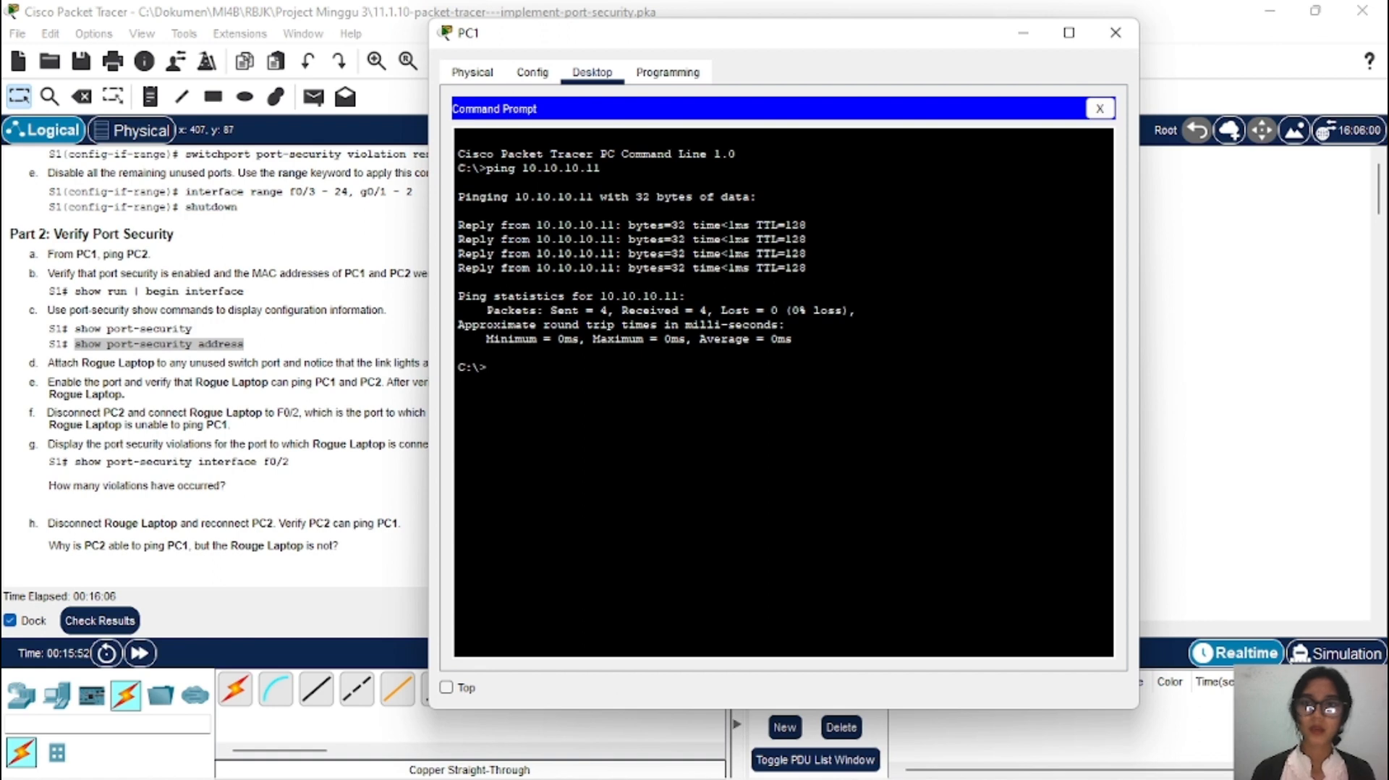
{"action": "left_click", "coordinate": [1100, 108]}
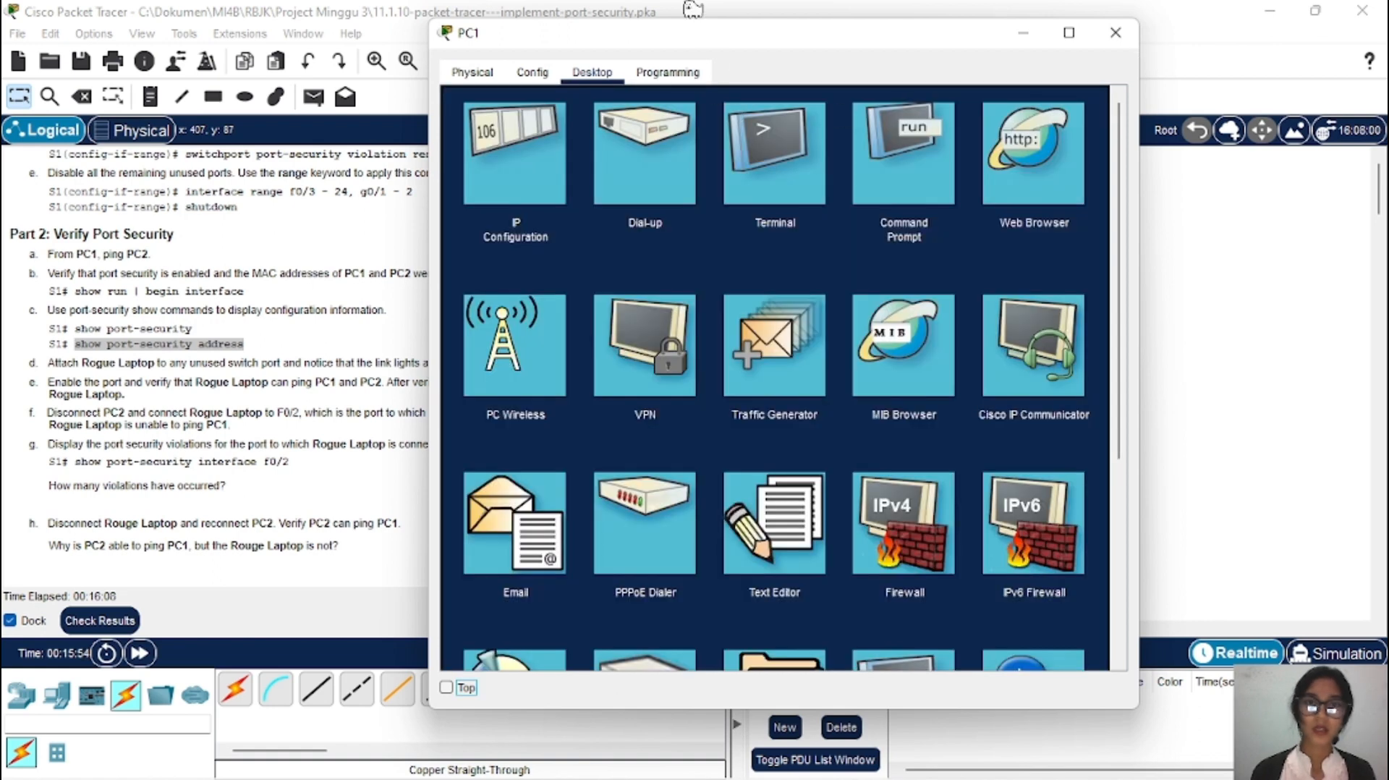
{"action": "left_click_drag", "start_coordinate": [718, 47], "coordinate": [903, 35]}
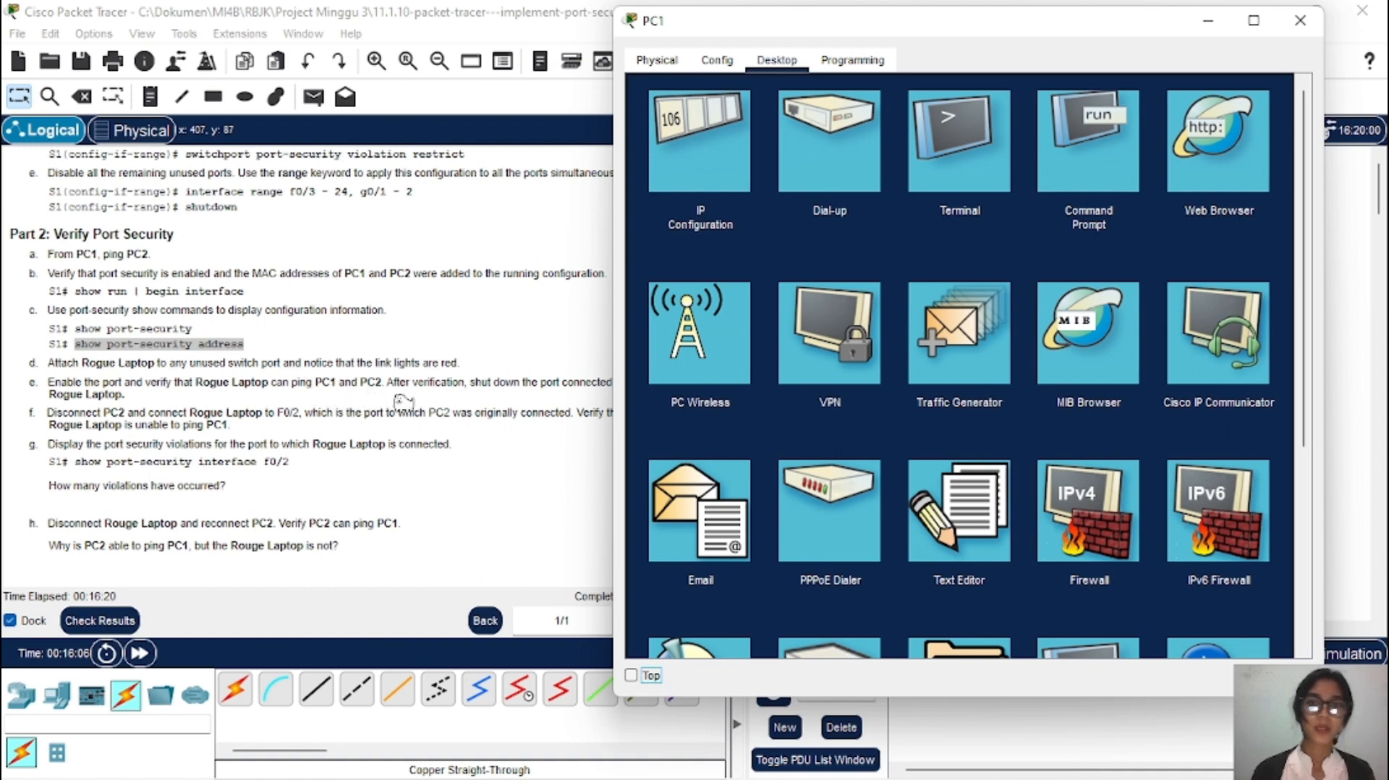
{"action": "left_click", "coordinate": [707, 195]}
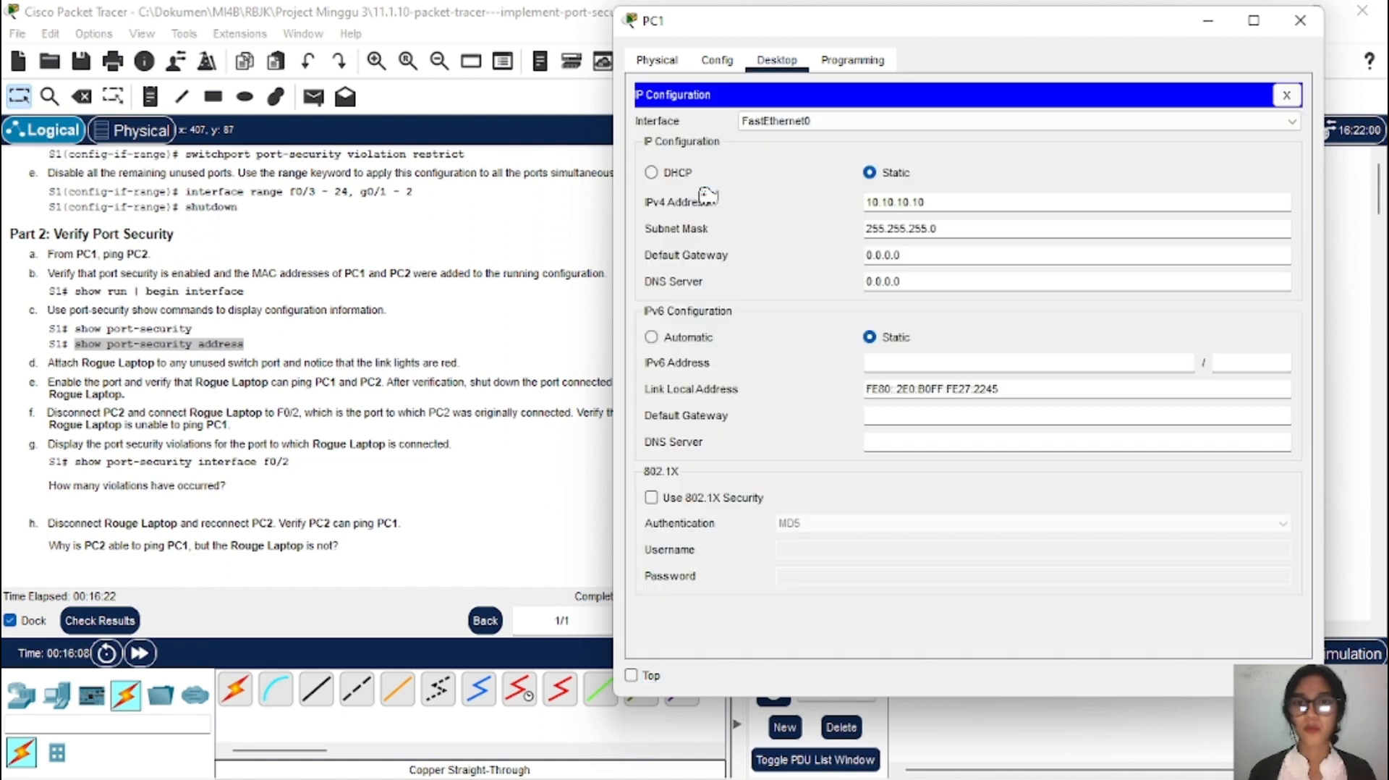
{"action": "left_click_drag", "start_coordinate": [934, 201], "coordinate": [860, 203]}
{"action": "key", "text": "ctrl+c"}
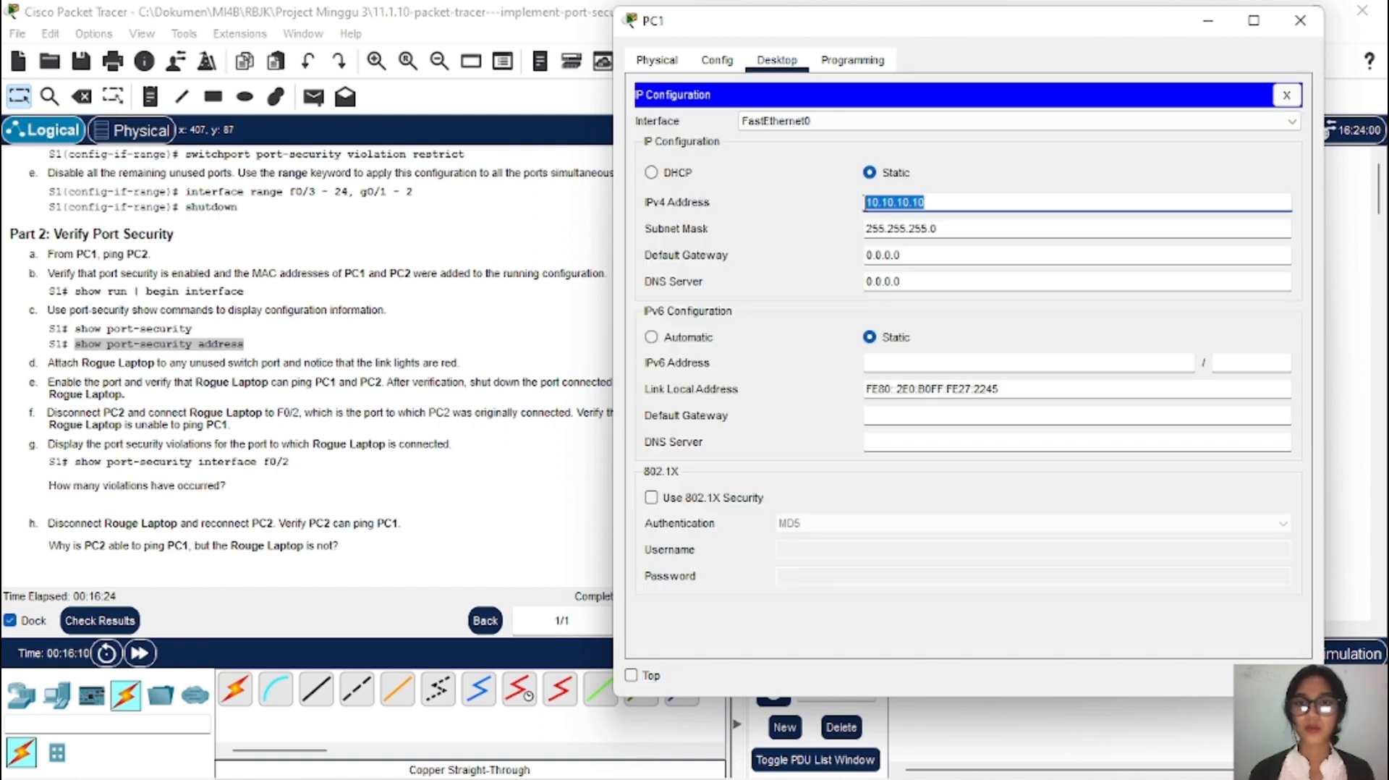
{"action": "right_click", "coordinate": [895, 206]}
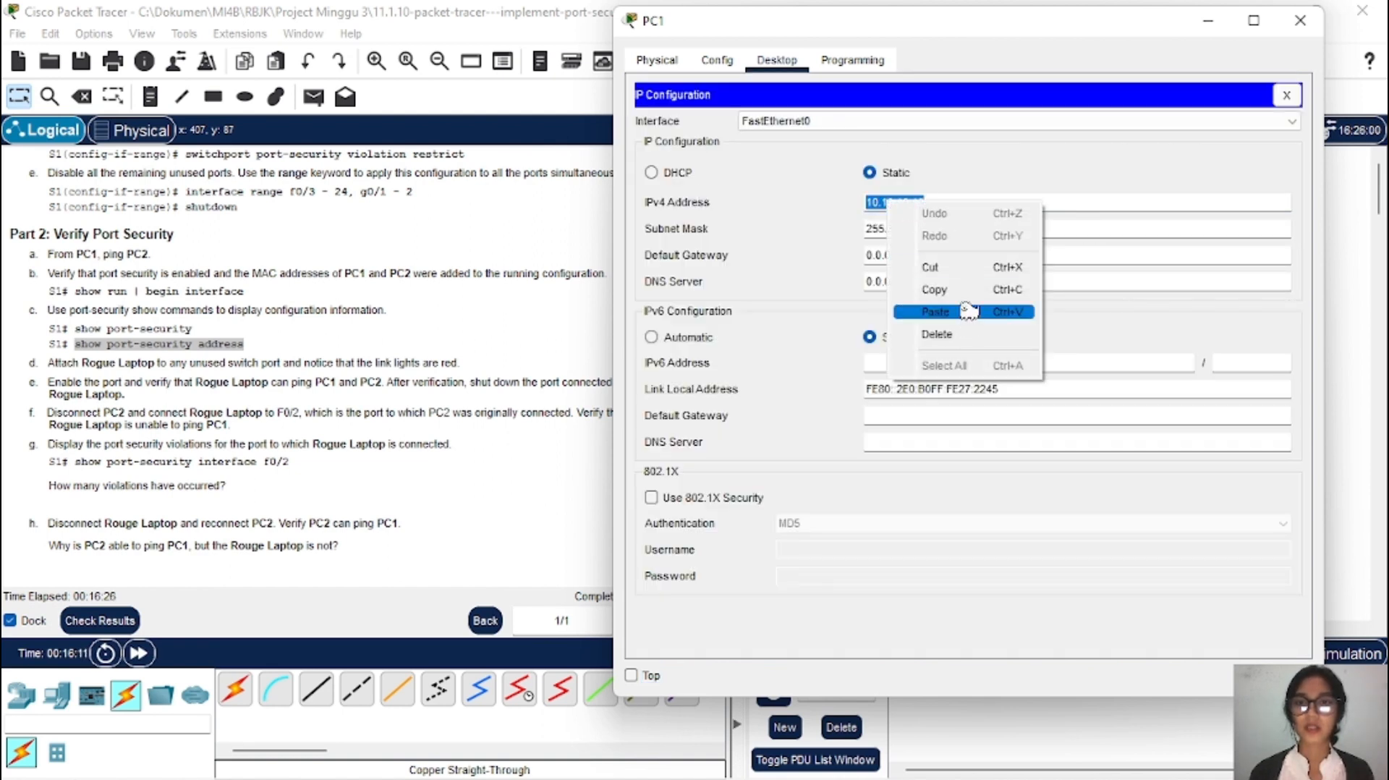
{"action": "left_click", "coordinate": [935, 289]}
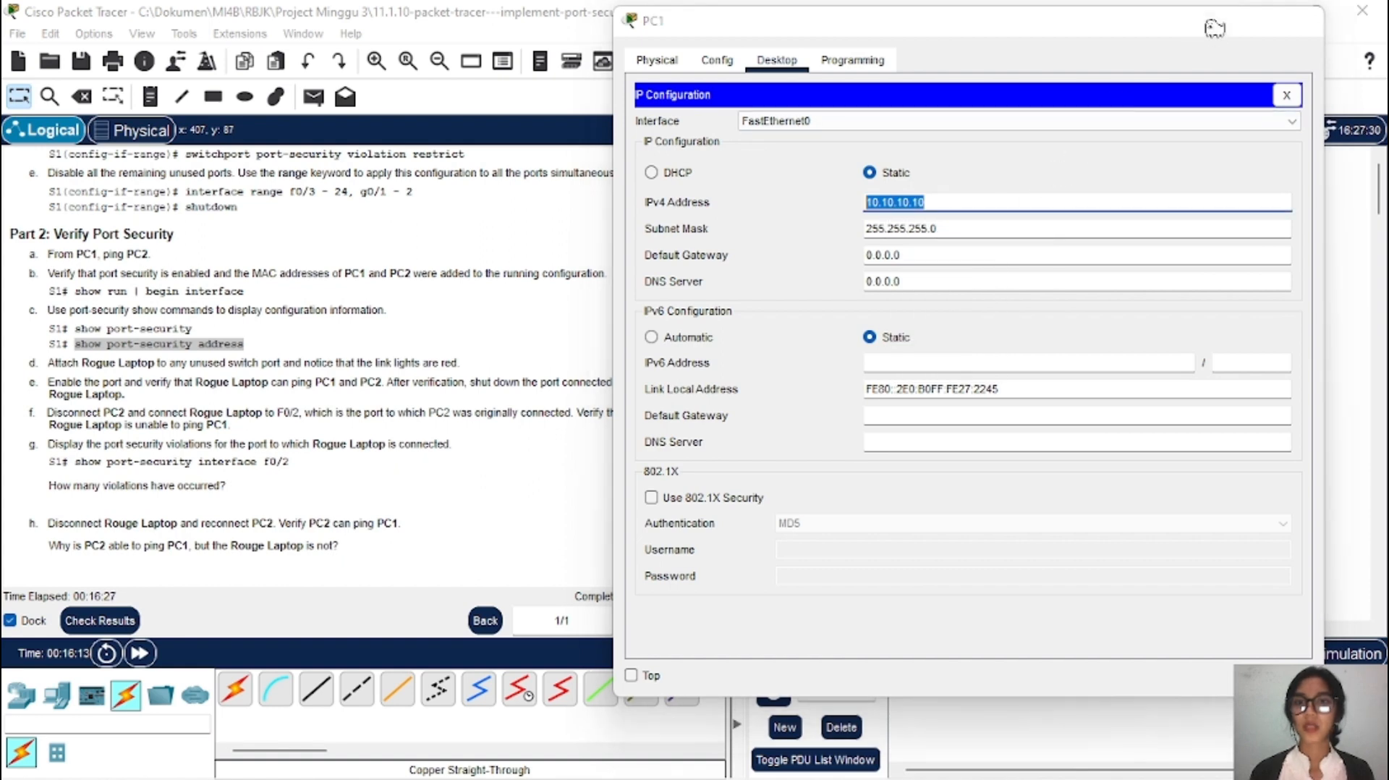
{"action": "left_click", "coordinate": [1208, 21]}
Step: From Rogue Laptop's command prompt, ping PC1 at 10.10.10.10
{"action": "left_click", "coordinate": [900, 436]}
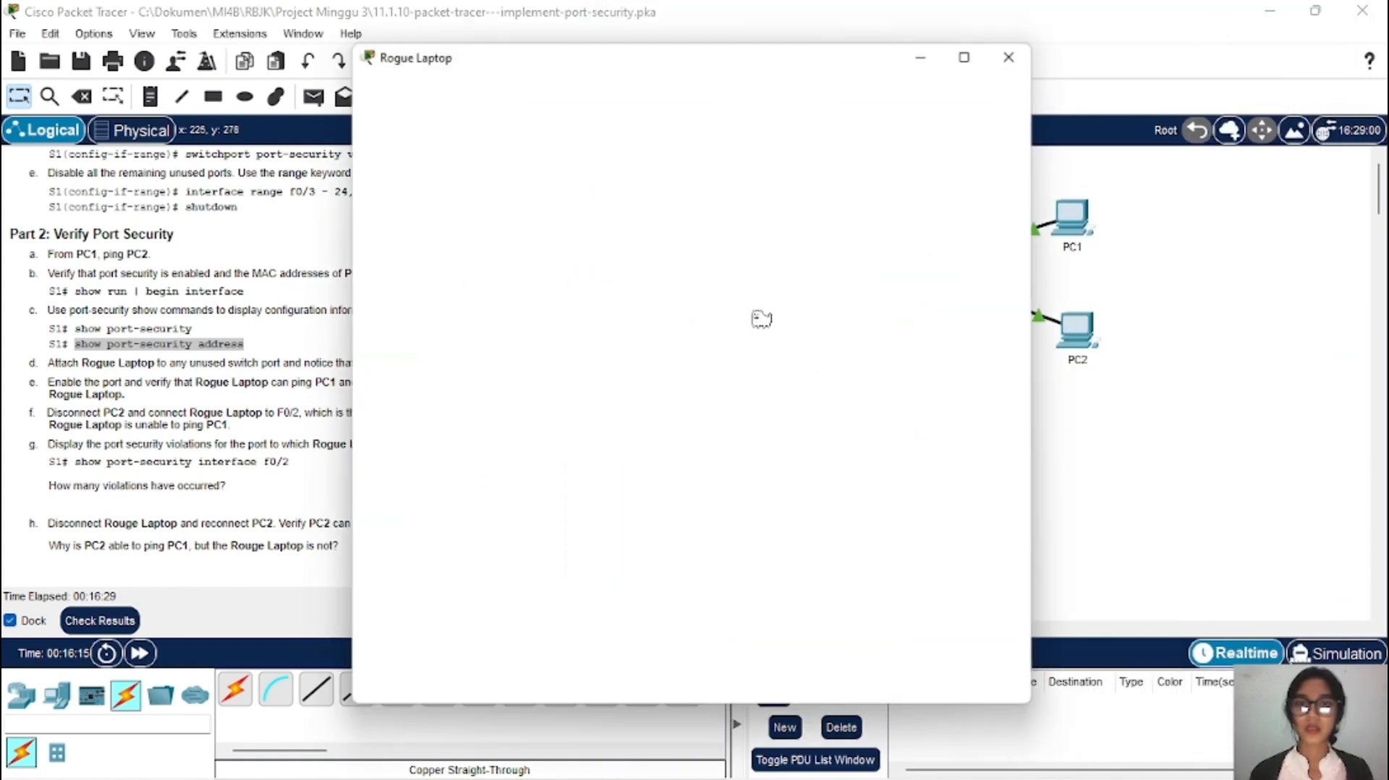
{"action": "left_click", "coordinate": [502, 84]}
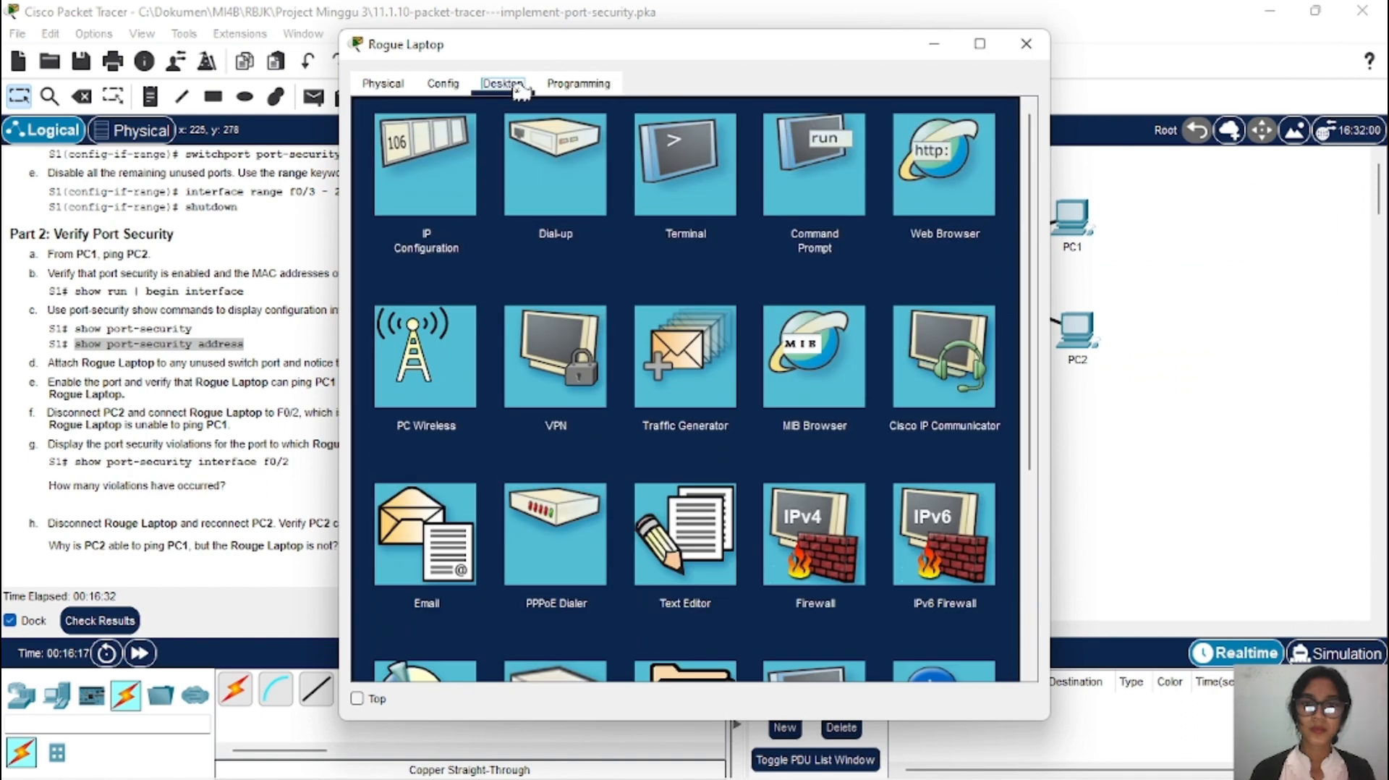
{"action": "left_click", "coordinate": [807, 195]}
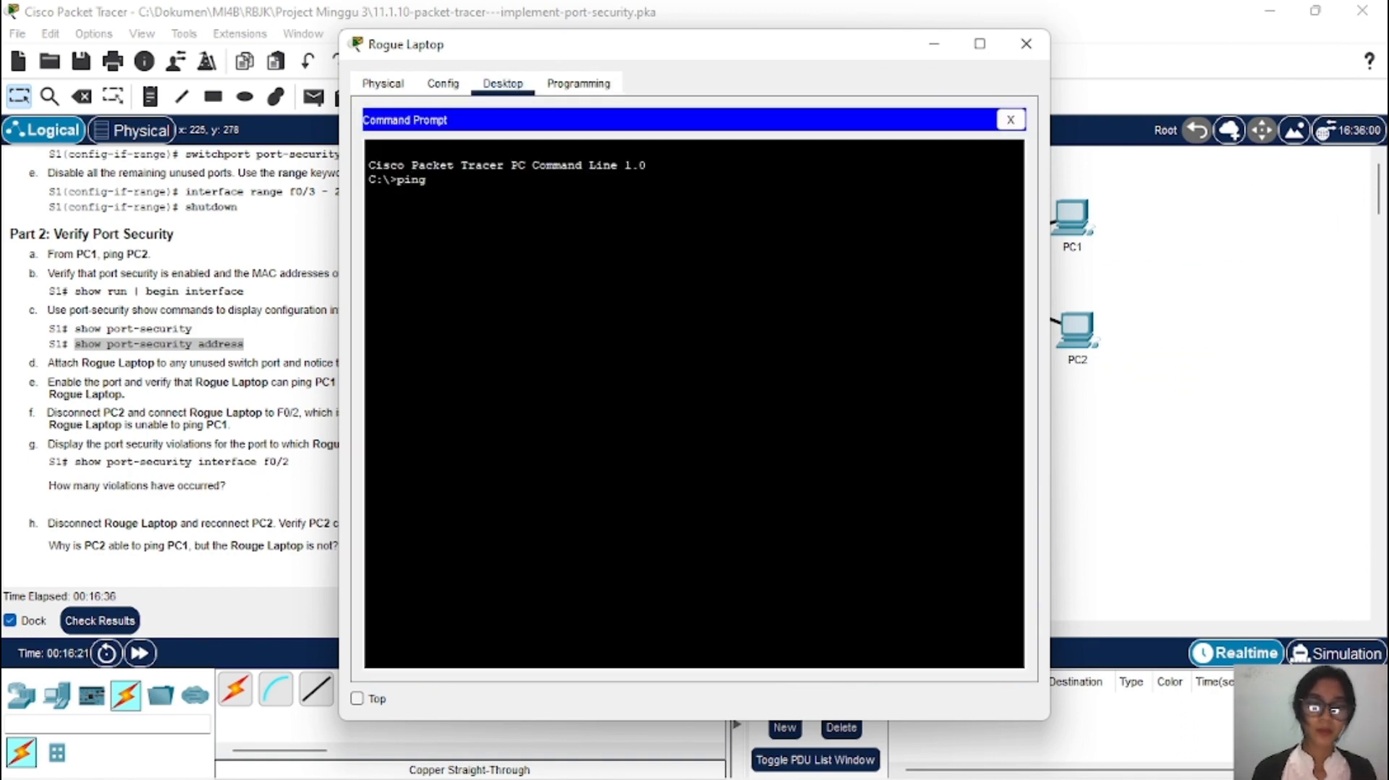
{"action": "type", "text": "ping"}
{"action": "right_click", "coordinate": [464, 212]}
{"action": "left_click", "coordinate": [506, 254]}
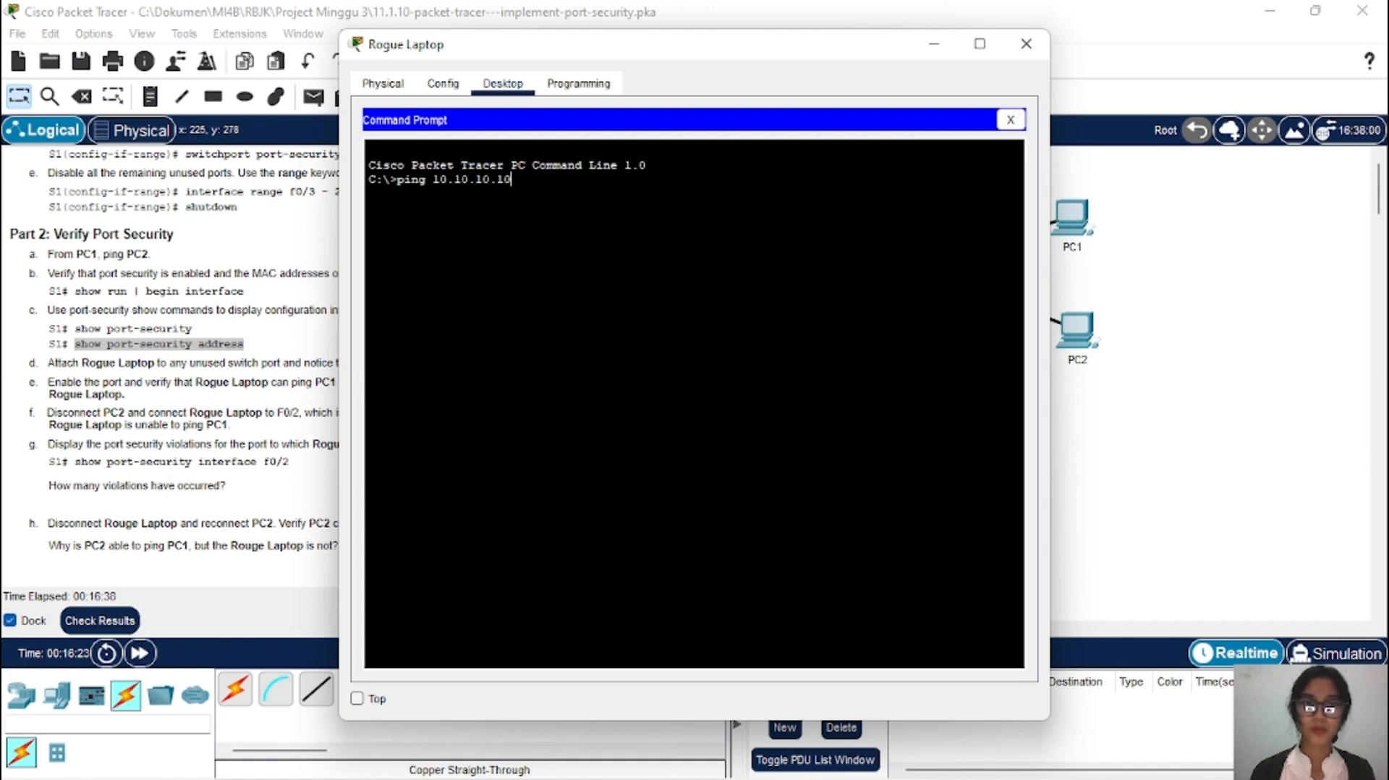
{"action": "key", "text": "Return"}
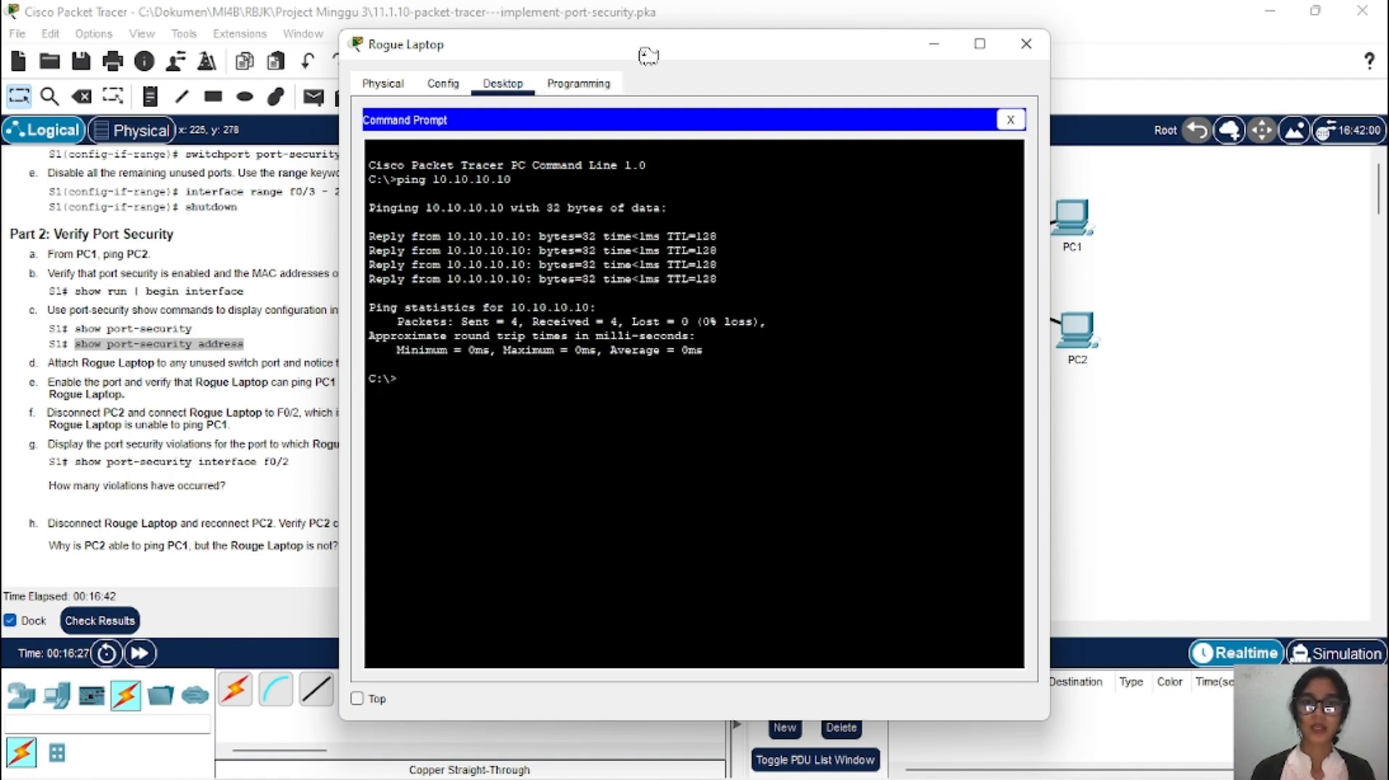
Step: Copy PC2's IPv4 address 10.10.10.11 from its IP Configuration
{"action": "left_click_drag", "start_coordinate": [649, 55], "coordinate": [396, 57]}
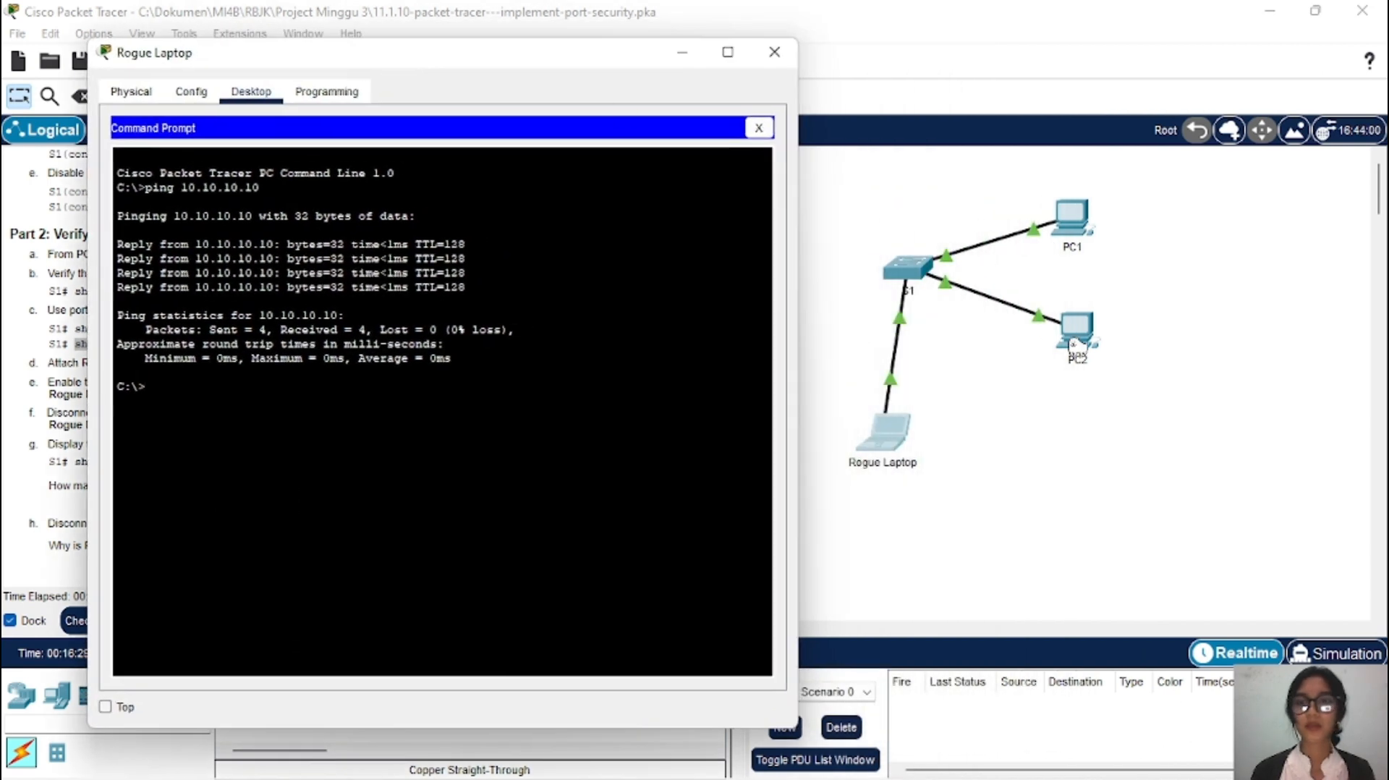
{"action": "left_click", "coordinate": [1077, 346]}
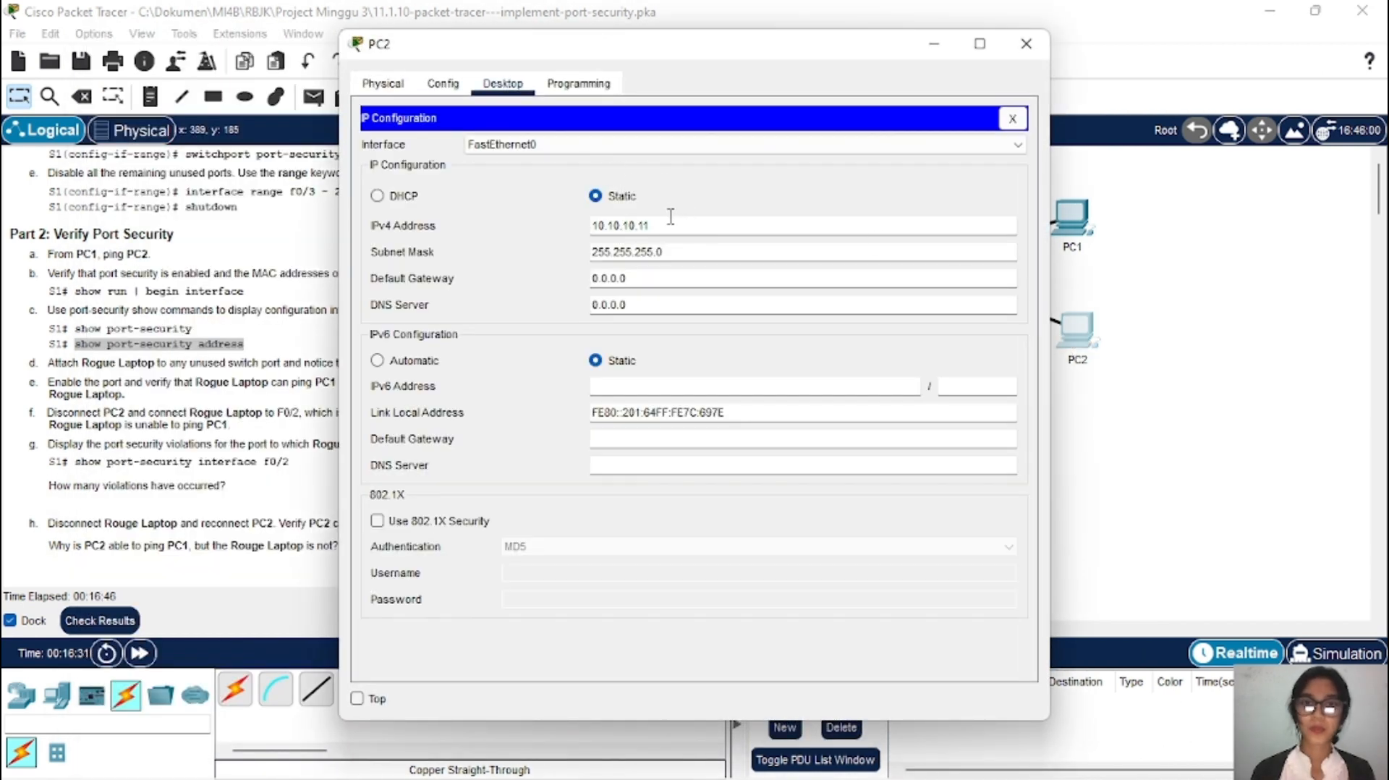
{"action": "left_click_drag", "start_coordinate": [663, 226], "coordinate": [583, 239]}
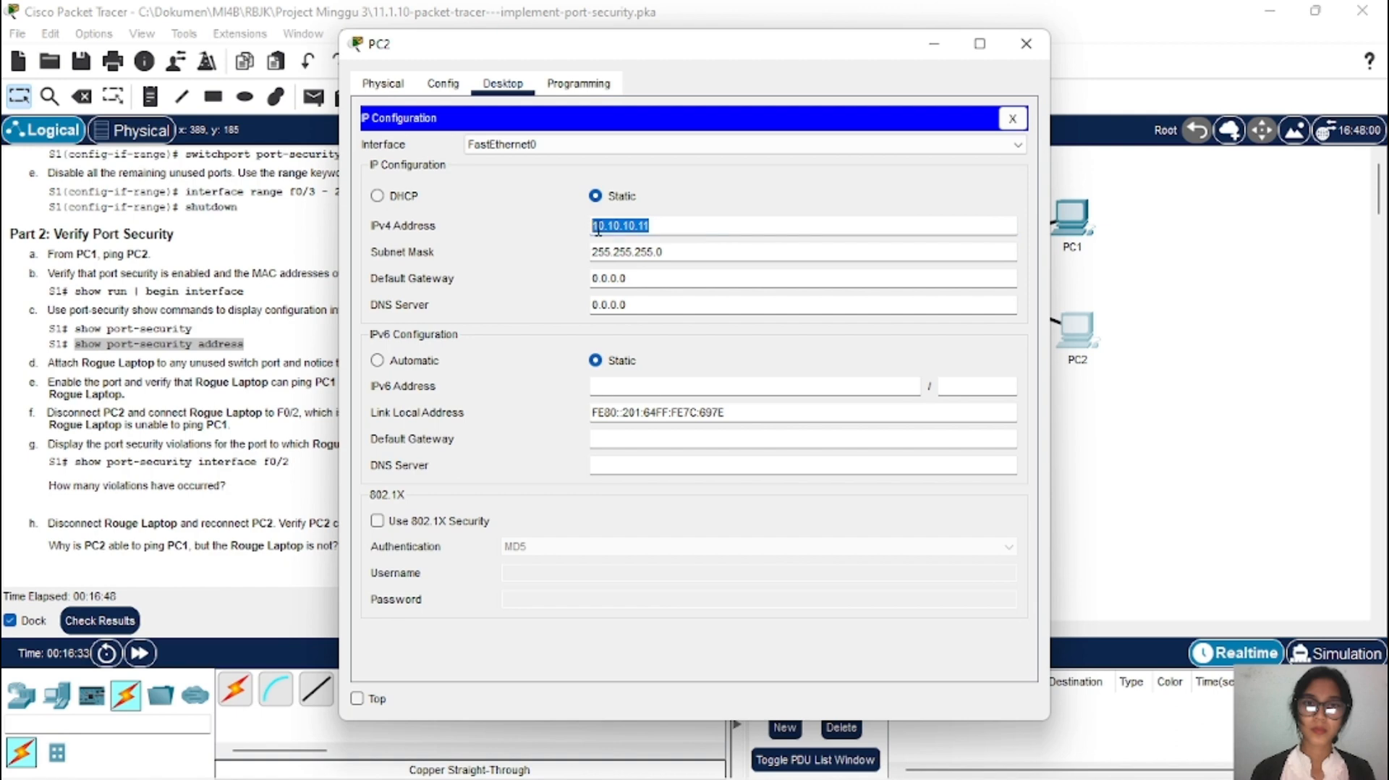
{"action": "right_click", "coordinate": [598, 230]}
{"action": "left_click", "coordinate": [655, 316]}
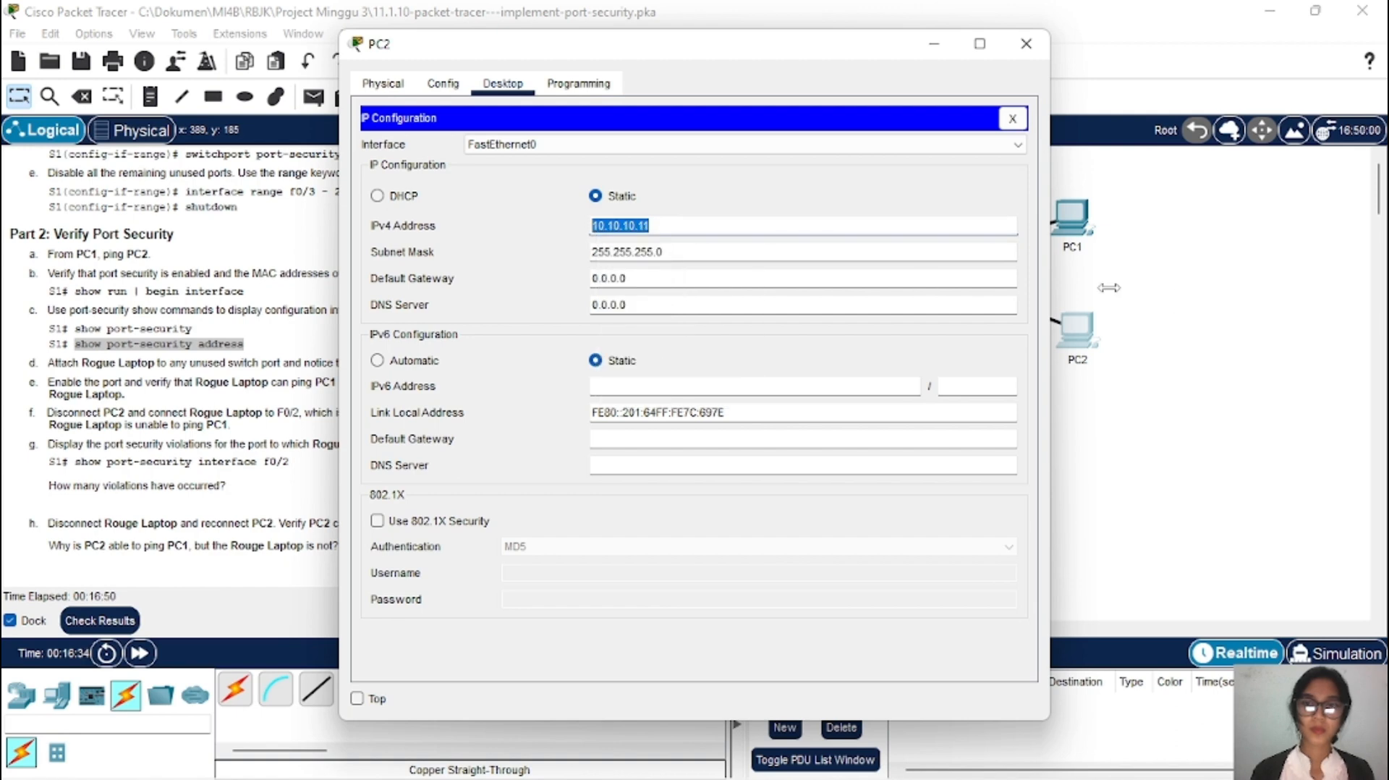
{"action": "left_click", "coordinate": [1198, 304]}
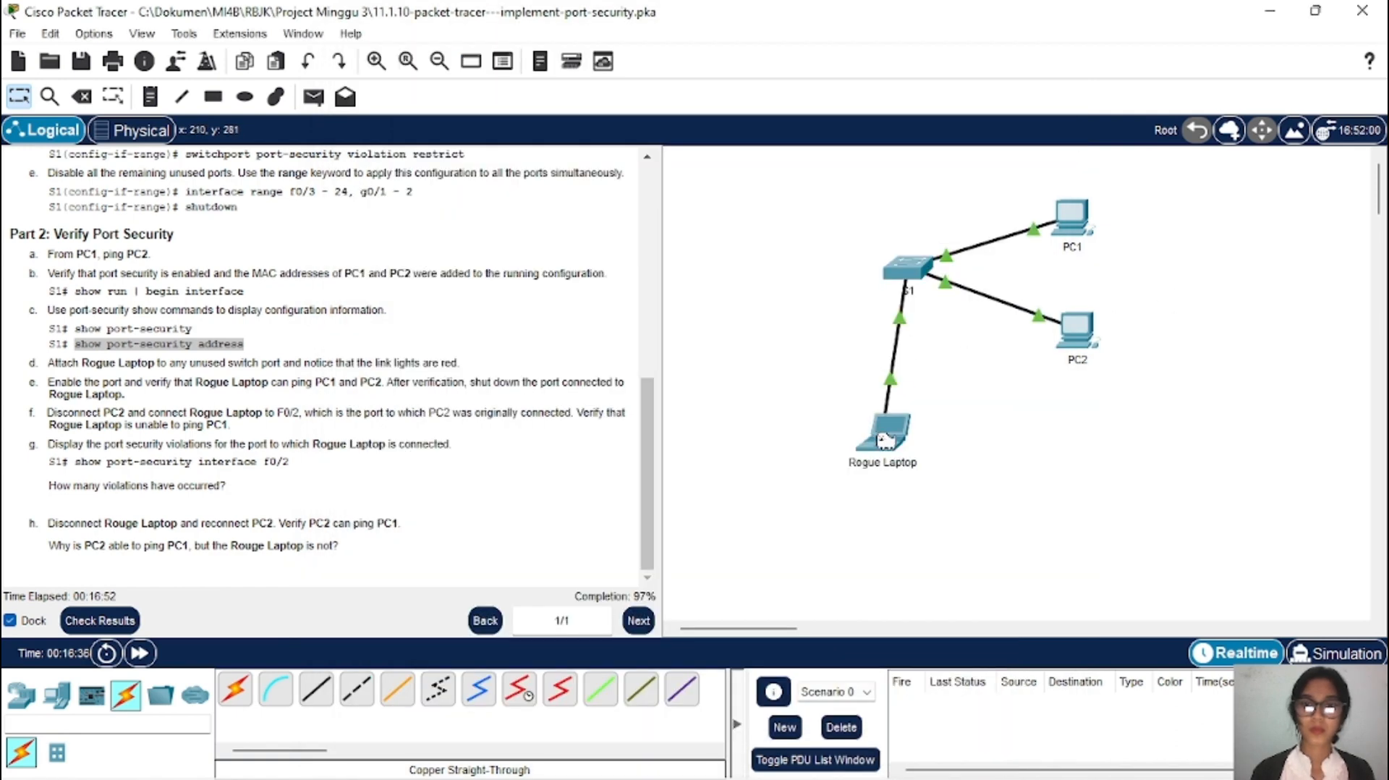
Step: Ping PC2 at 10.10.10.11 from Rogue Laptop's command prompt
{"action": "left_click", "coordinate": [884, 439]}
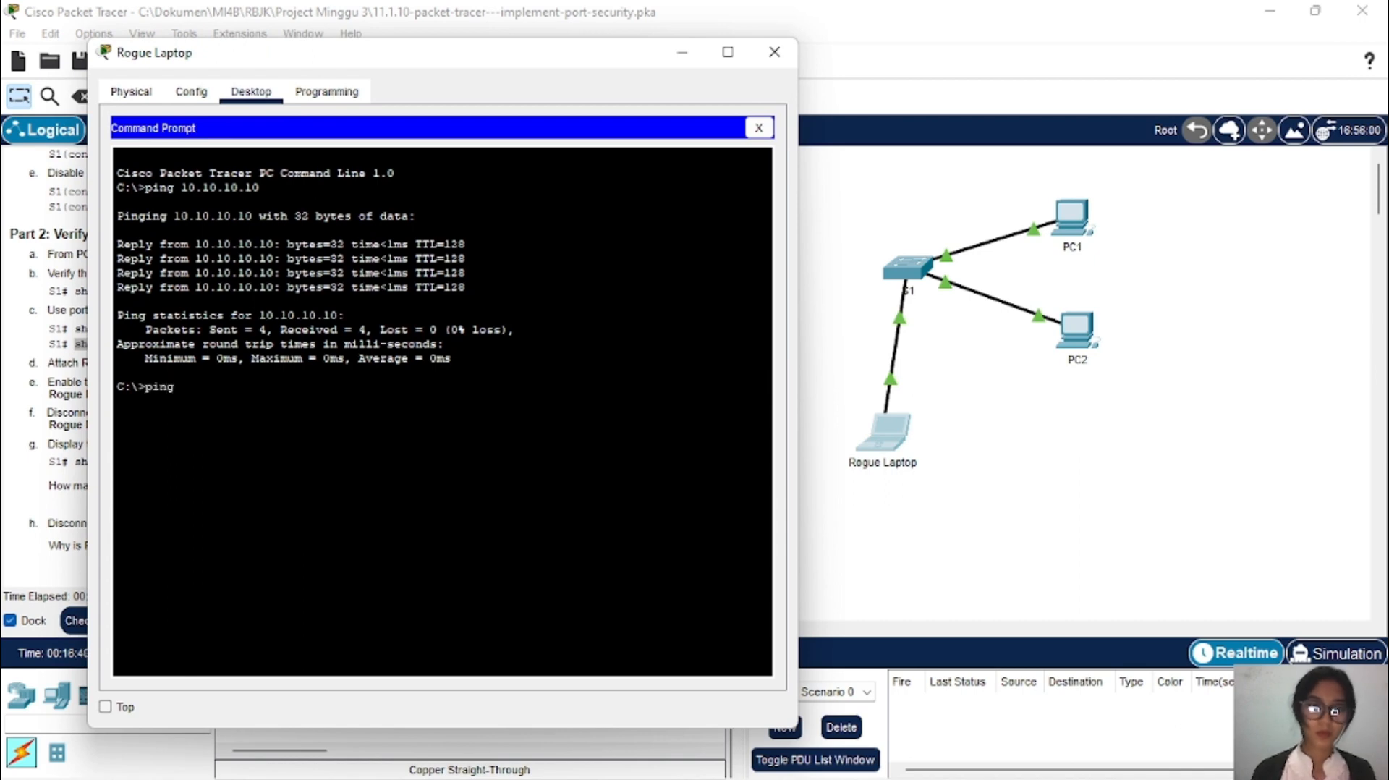
{"action": "type", "text": "ping"}
{"action": "right_click", "coordinate": [266, 399]}
{"action": "left_click", "coordinate": [318, 435]}
{"action": "key", "text": "Return"}
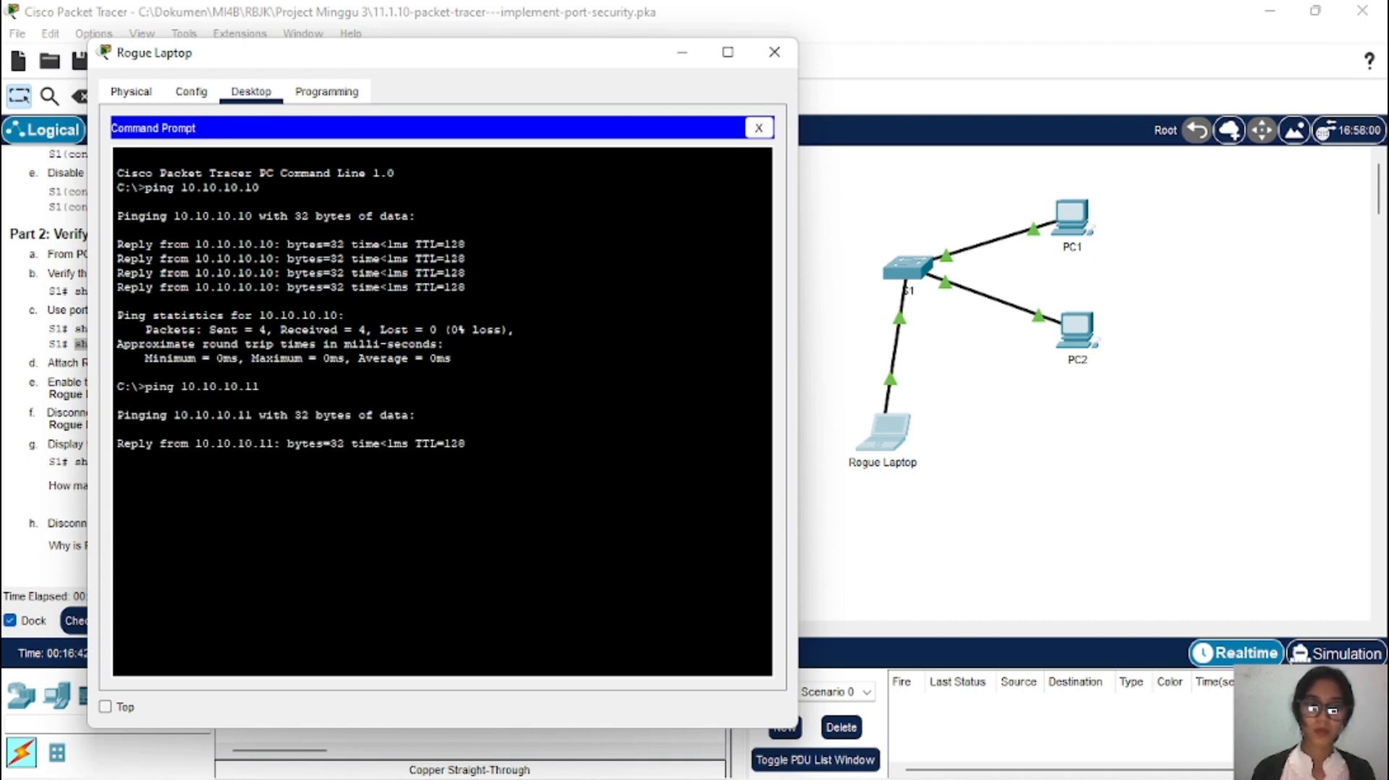
{"action": "left_click_drag", "start_coordinate": [401, 67], "coordinate": [980, 96]}
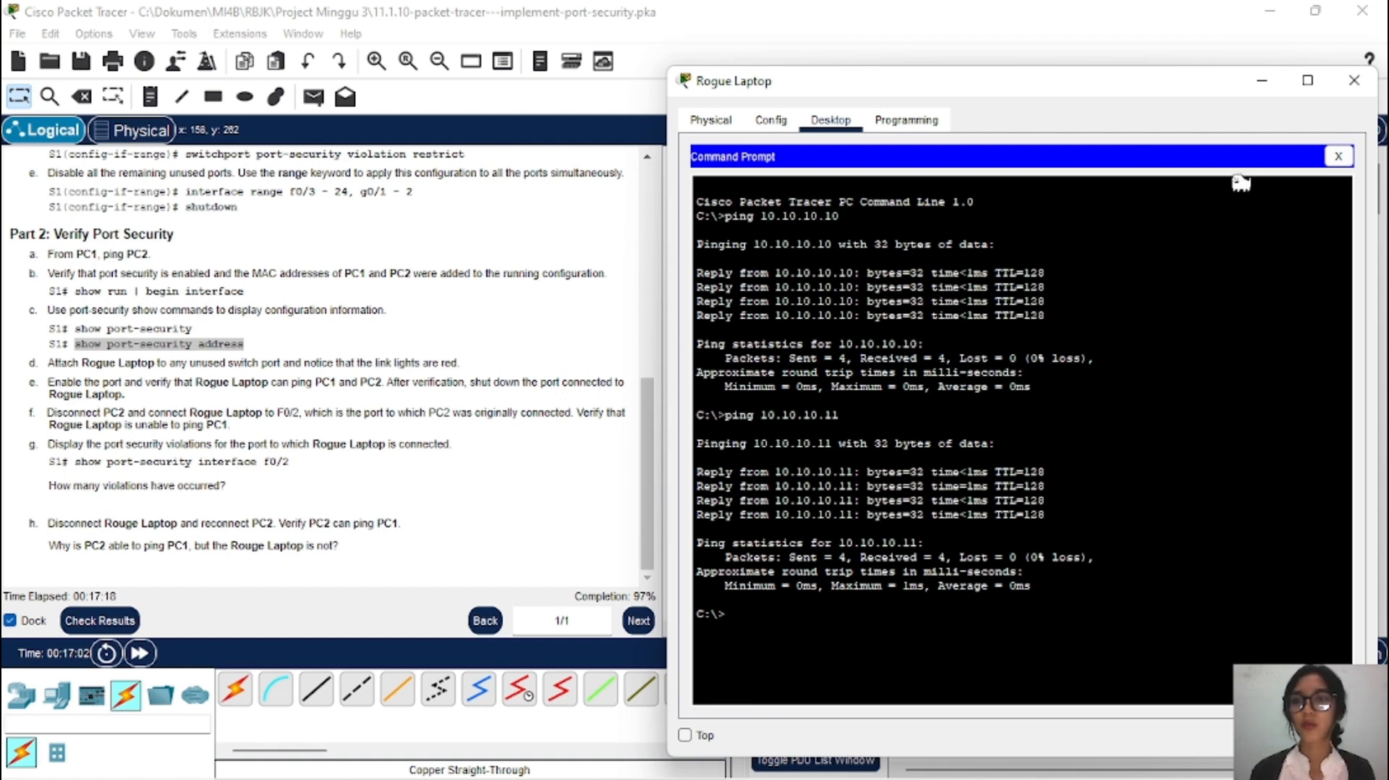
Step: On S1, shut down interface FastEthernet0/3, then close the S1 window
{"action": "left_click", "coordinate": [1262, 80]}
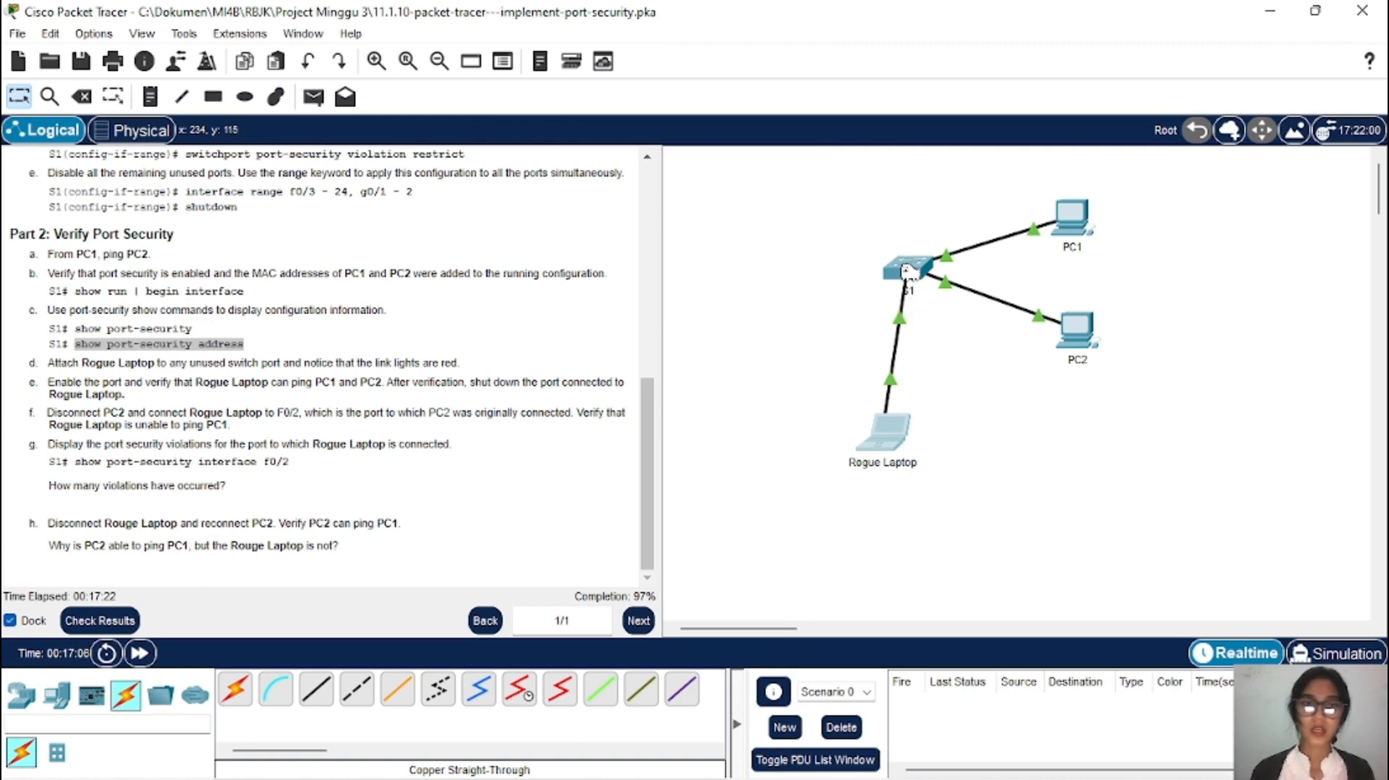
{"action": "mouse_move", "coordinate": [909, 278]}
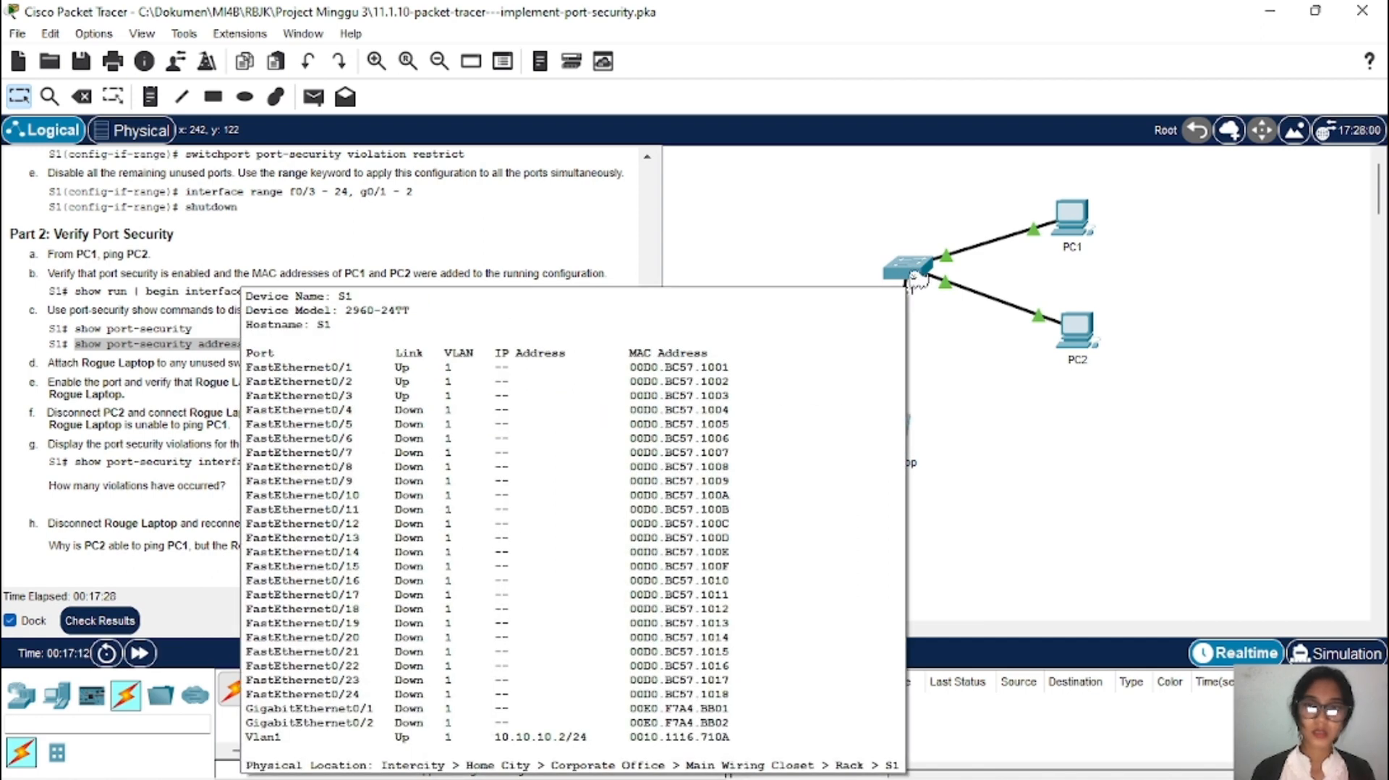
{"action": "left_click", "coordinate": [910, 273]}
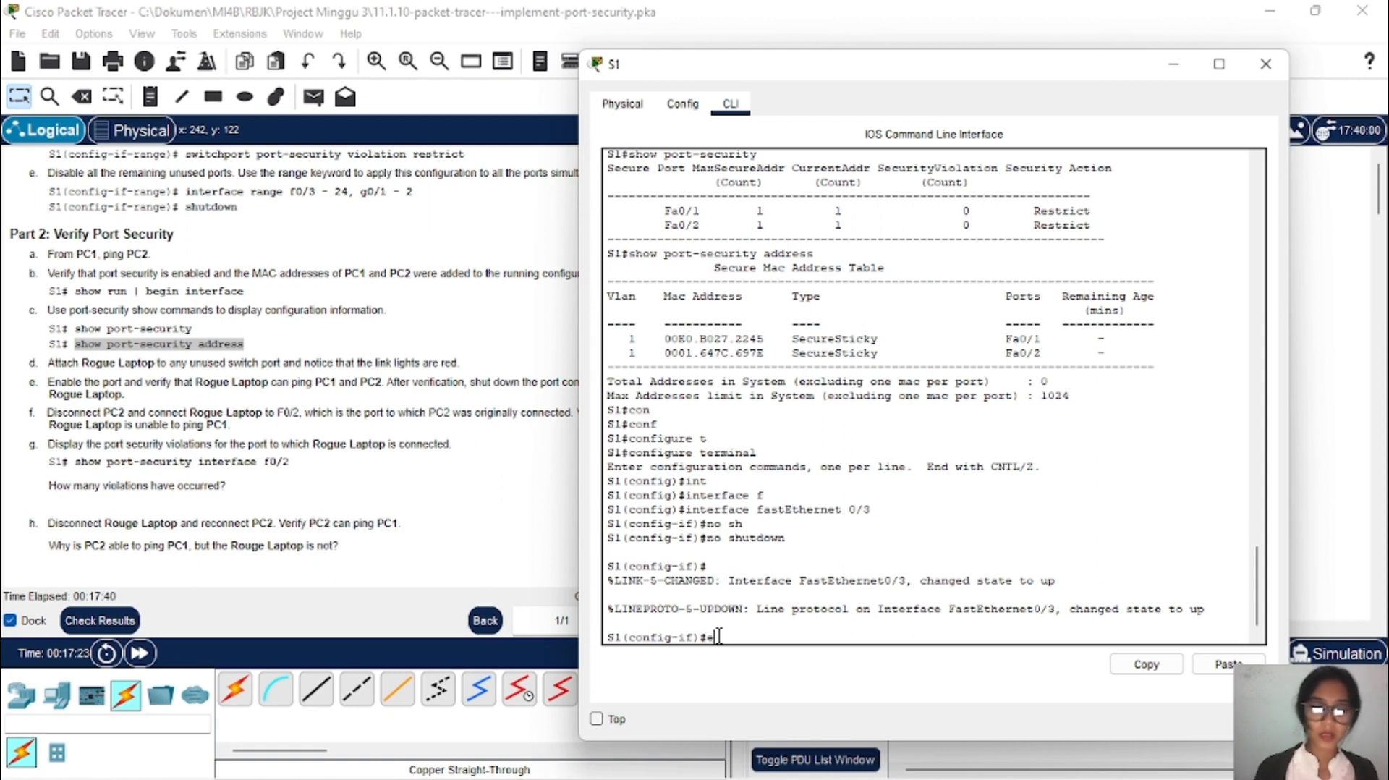
{"action": "key", "text": "Return"}
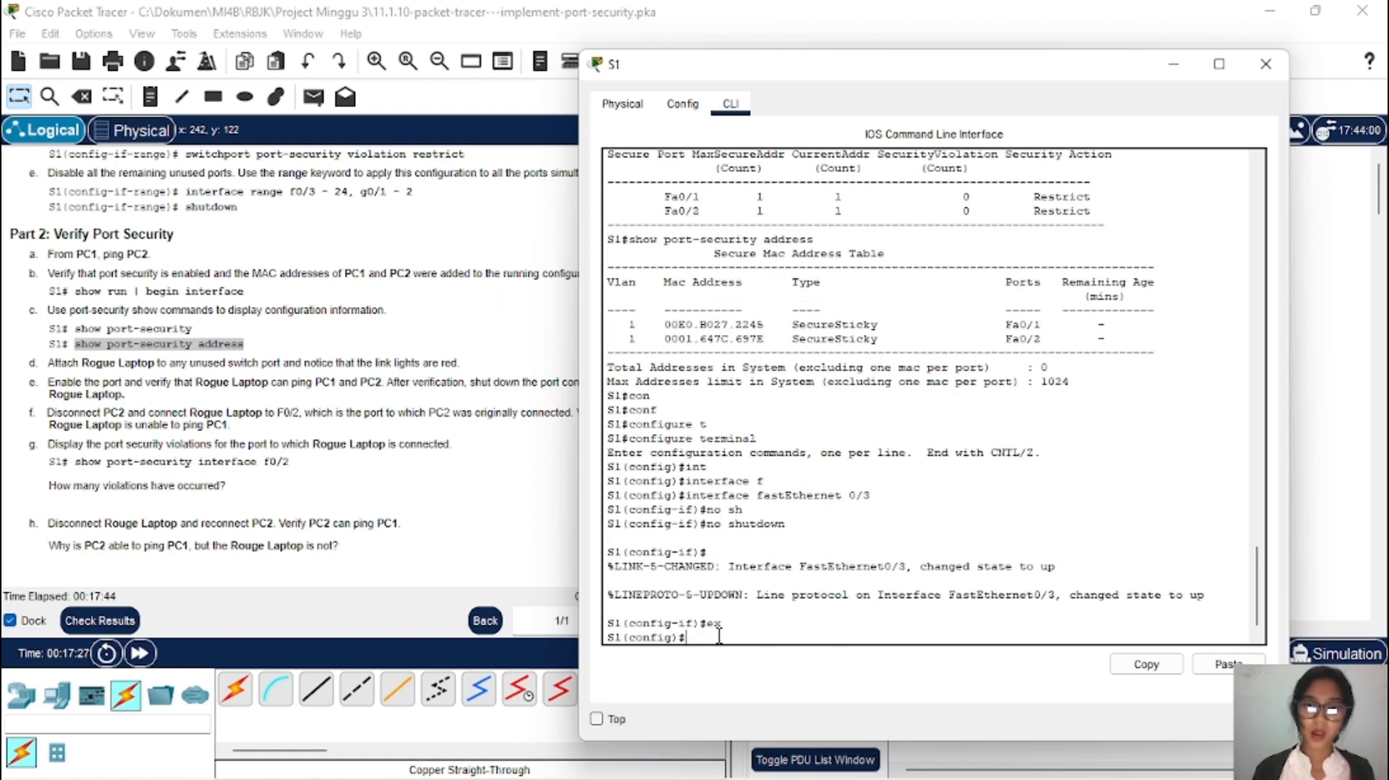
{"action": "type", "text": "interface fastEthernet 0/3"}
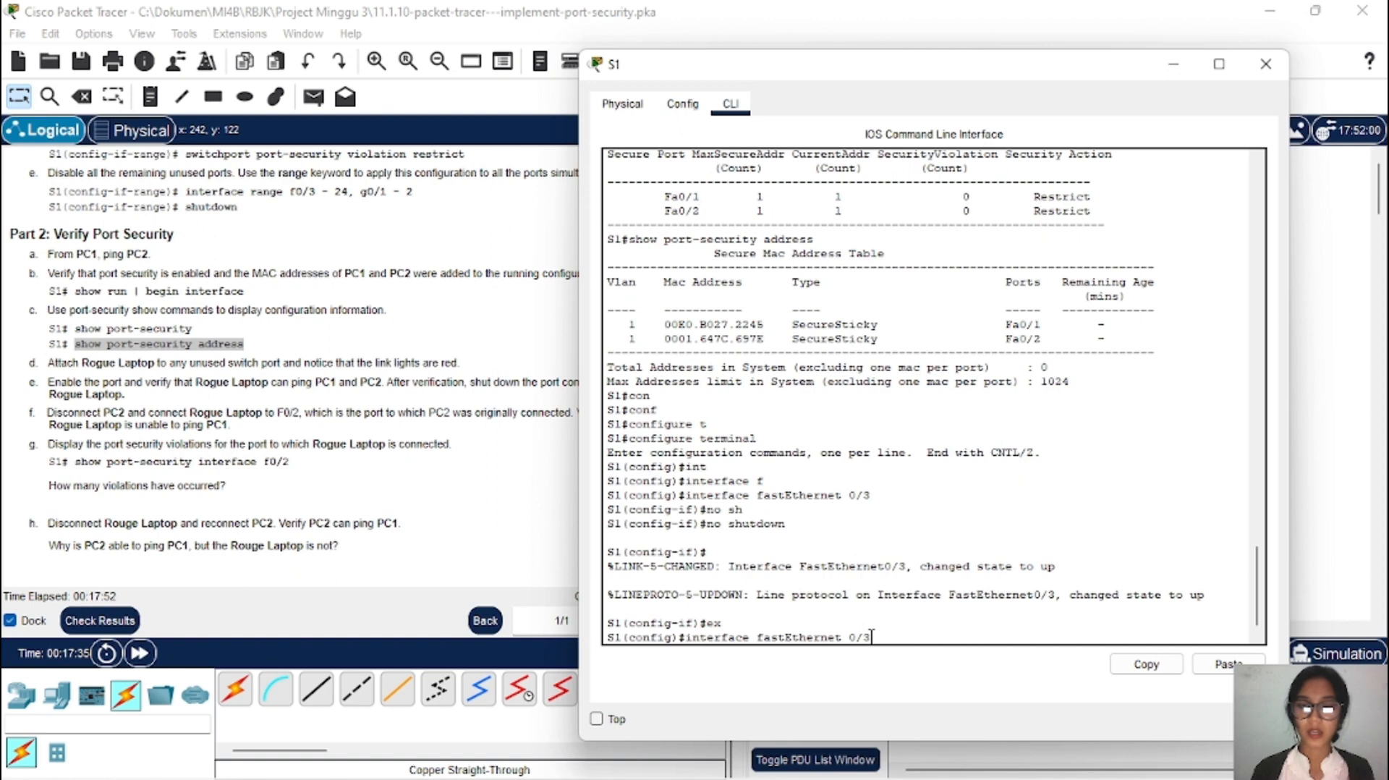
{"action": "key", "text": "Return"}
{"action": "type", "text": "s"}
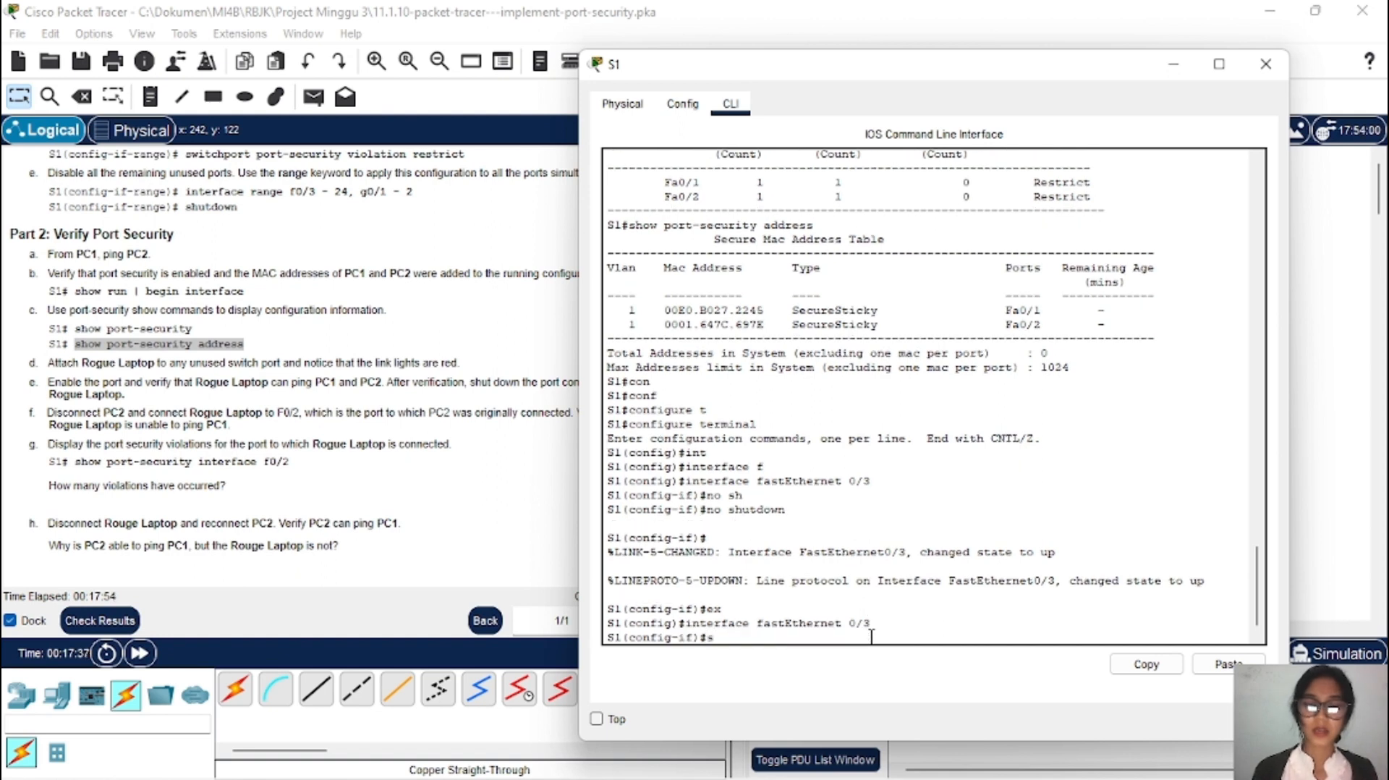
{"action": "type", "text": "h"}
{"action": "key", "text": "Tab"}
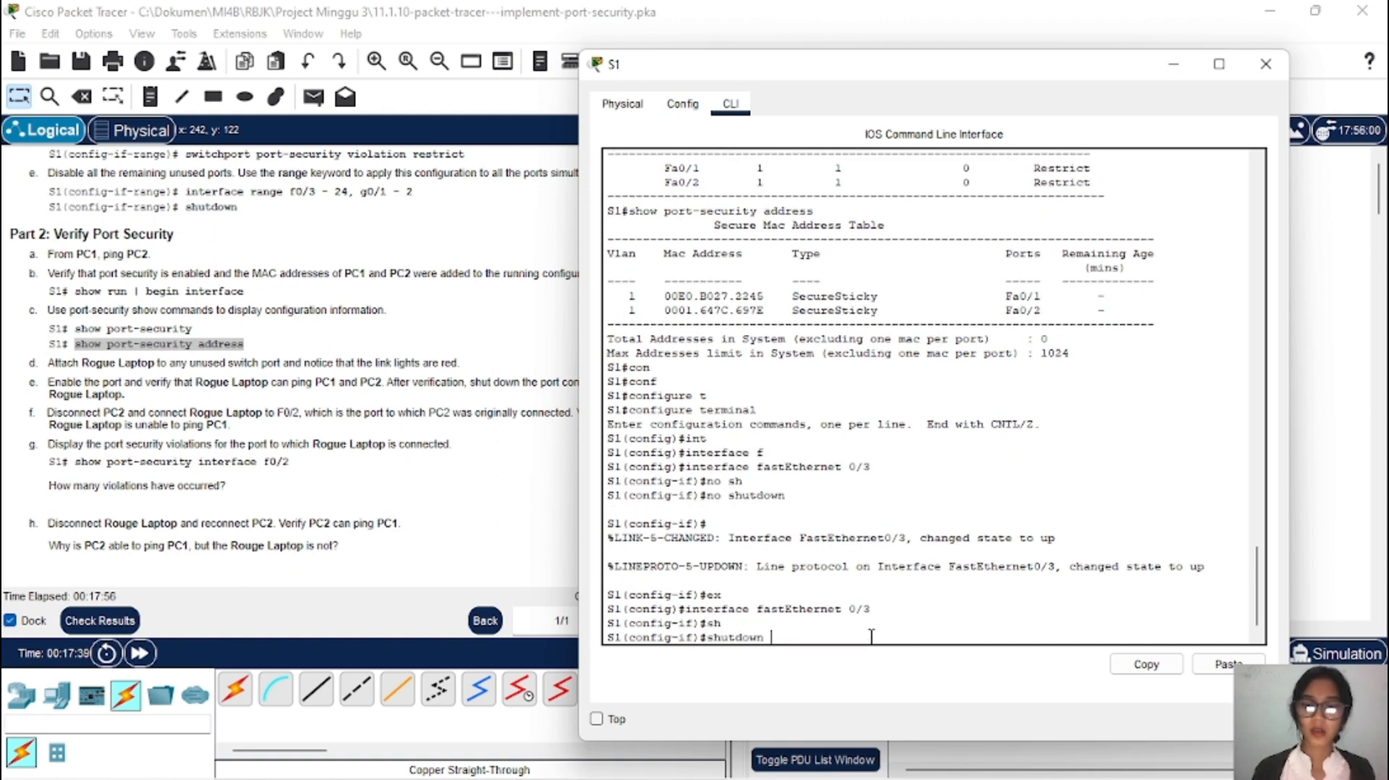
{"action": "key", "text": "Return"}
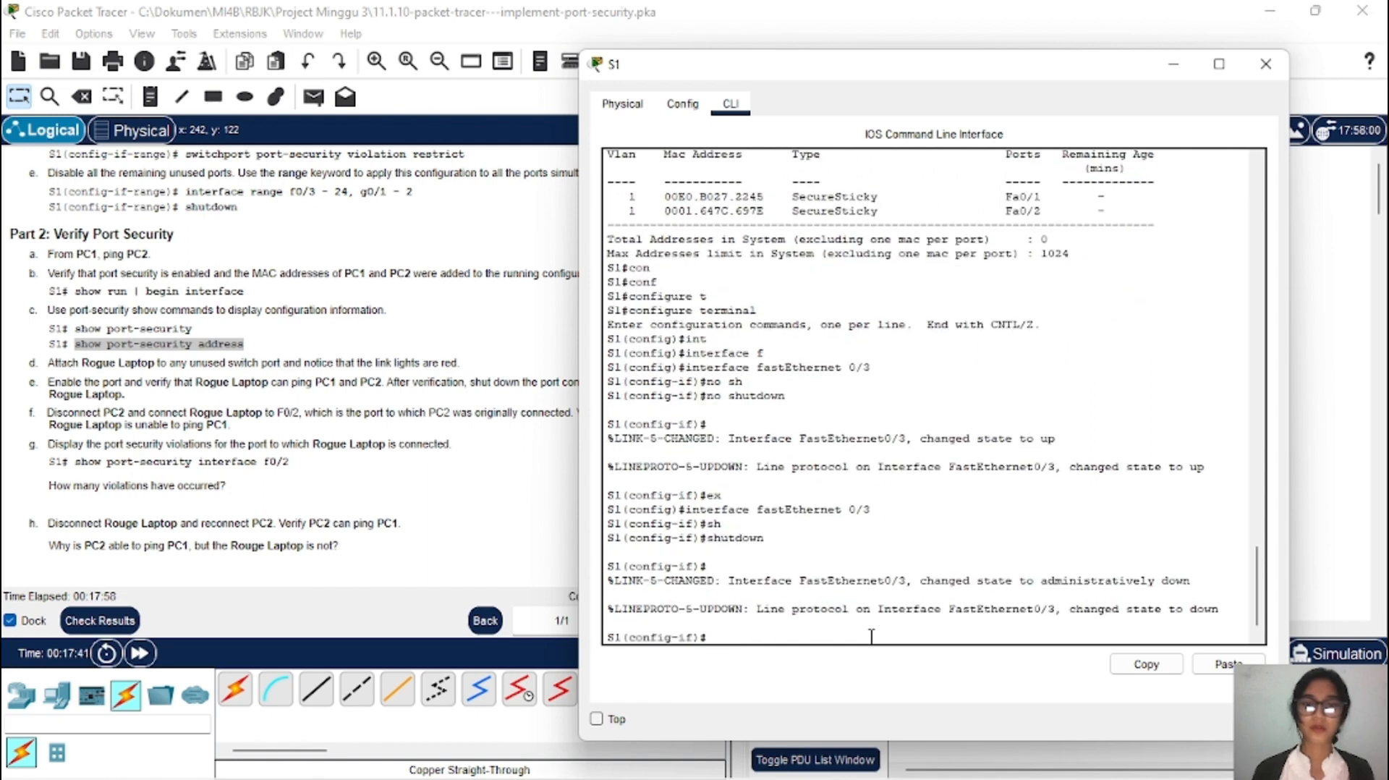
{"action": "left_click", "coordinate": [1175, 65]}
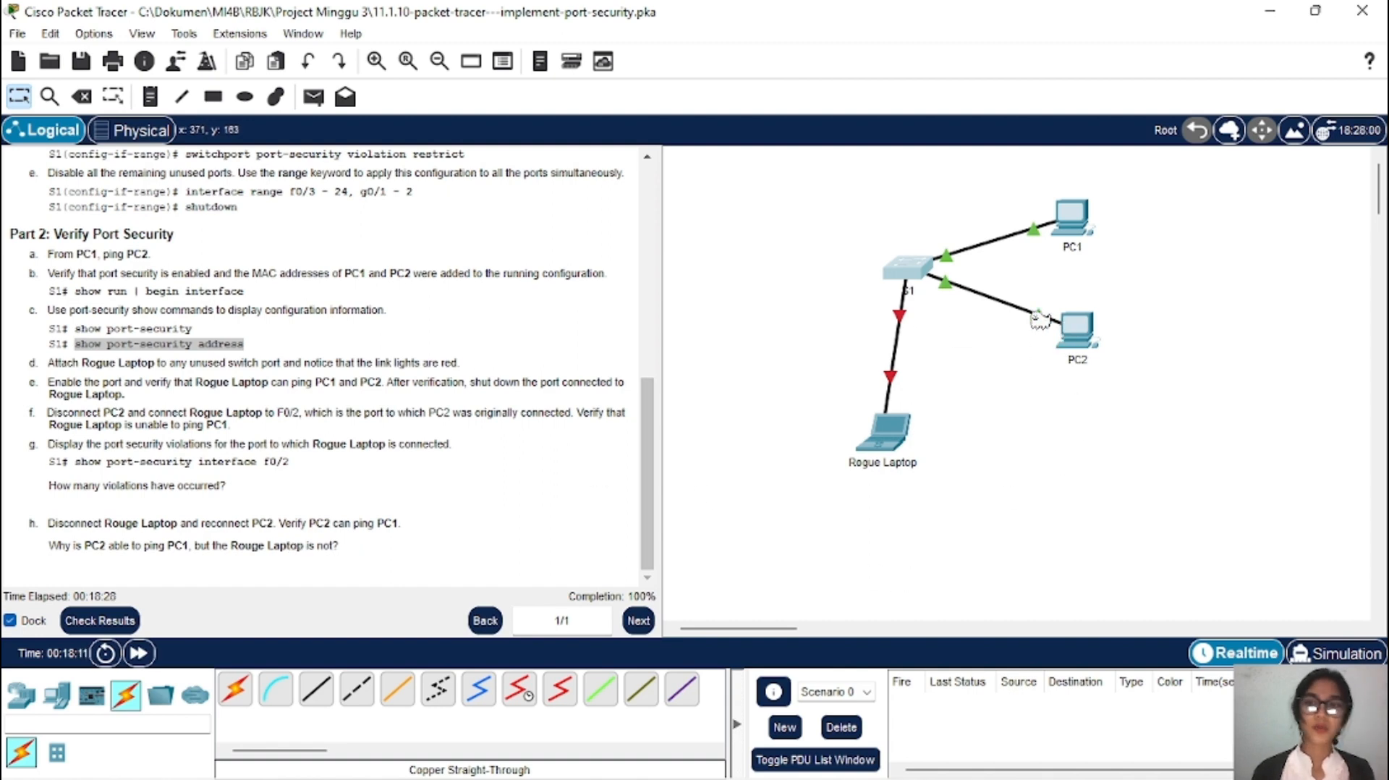
{"action": "mouse_move", "coordinate": [1061, 334]}
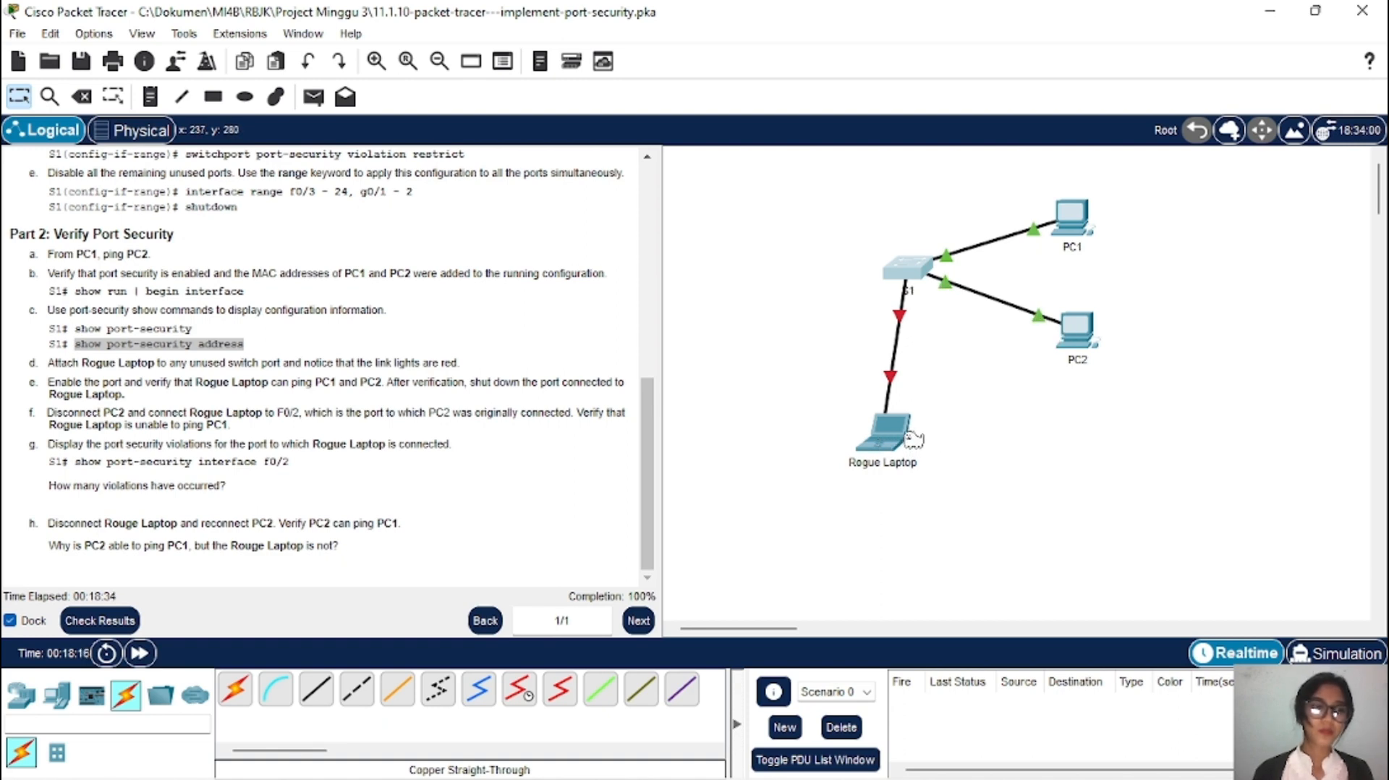
{"action": "mouse_move", "coordinate": [914, 440]}
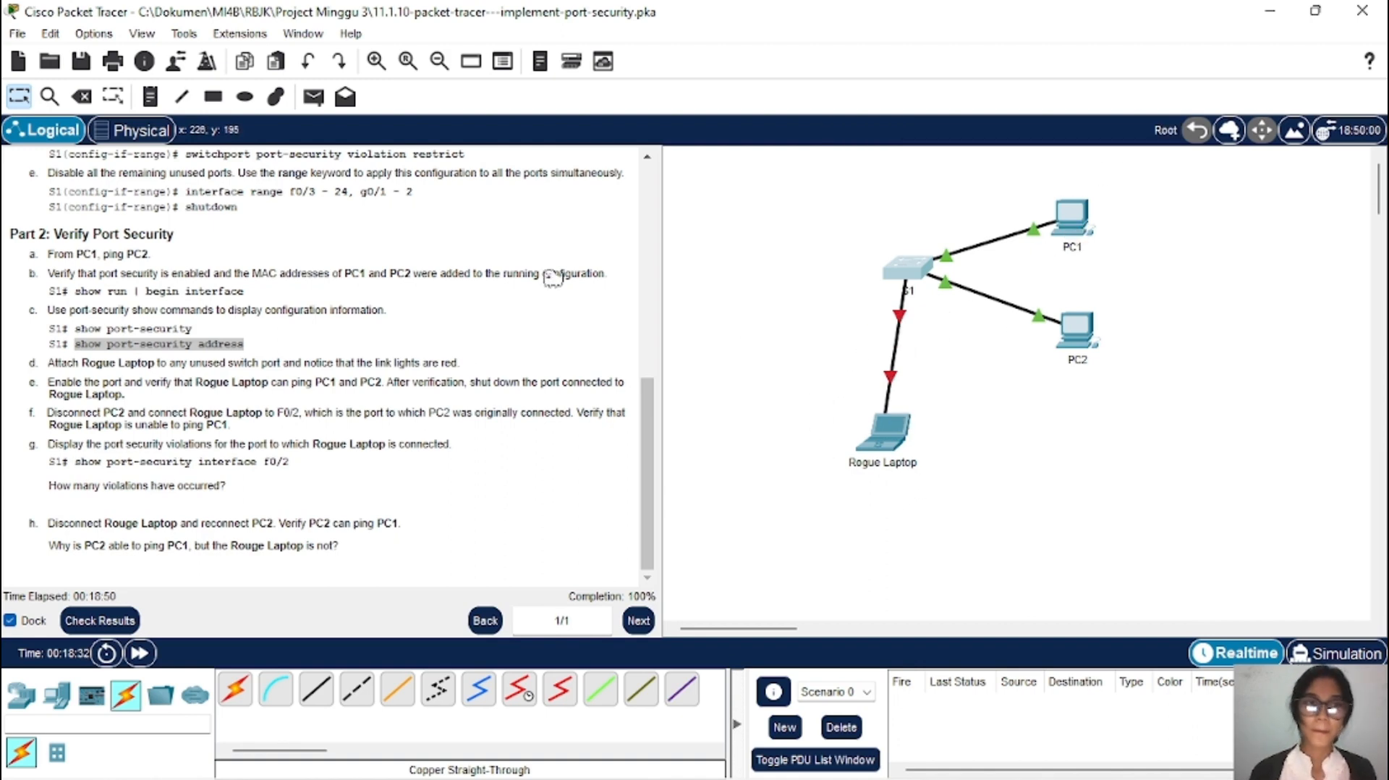
Step: Delete the cable between S1 and Rogue Laptop, cancelling an accidental deletion of S1
{"action": "left_click", "coordinate": [89, 96]}
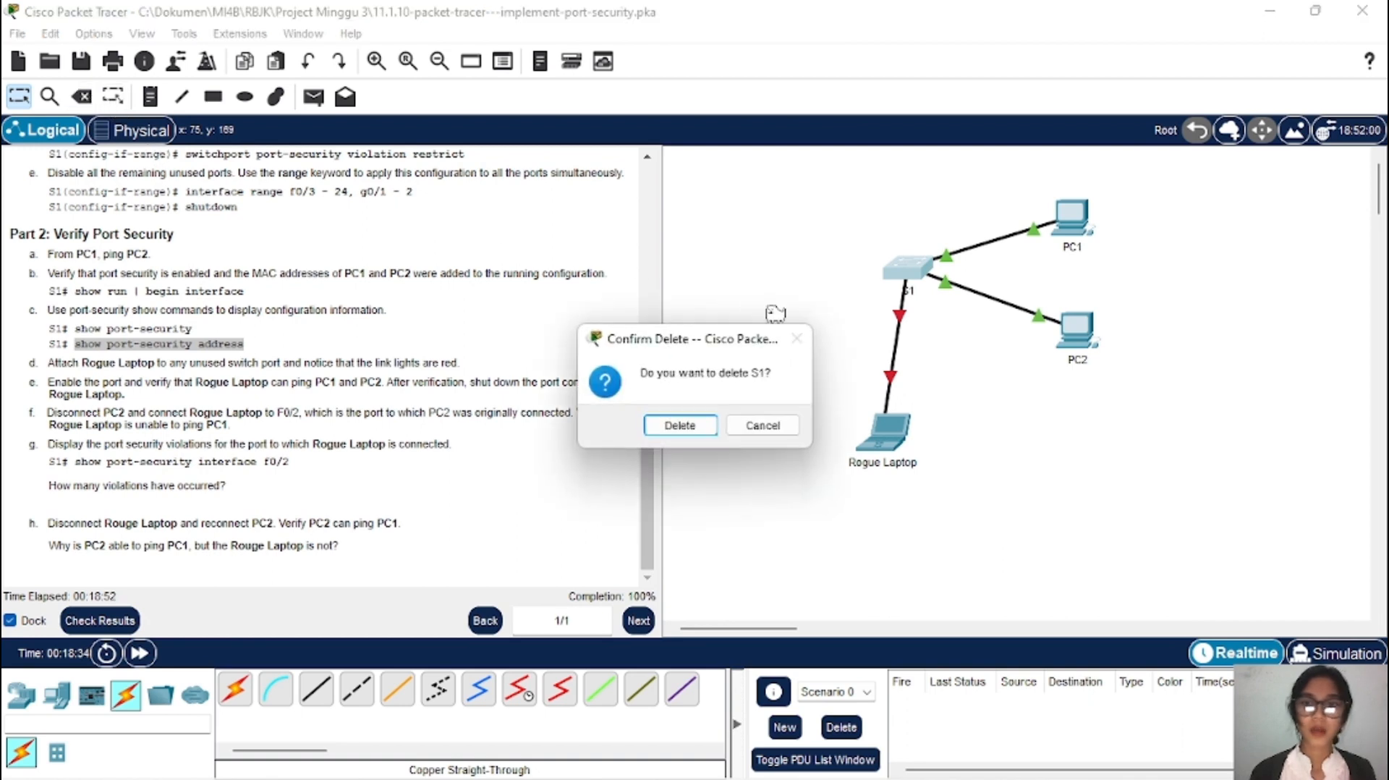
{"action": "left_click", "coordinate": [772, 429]}
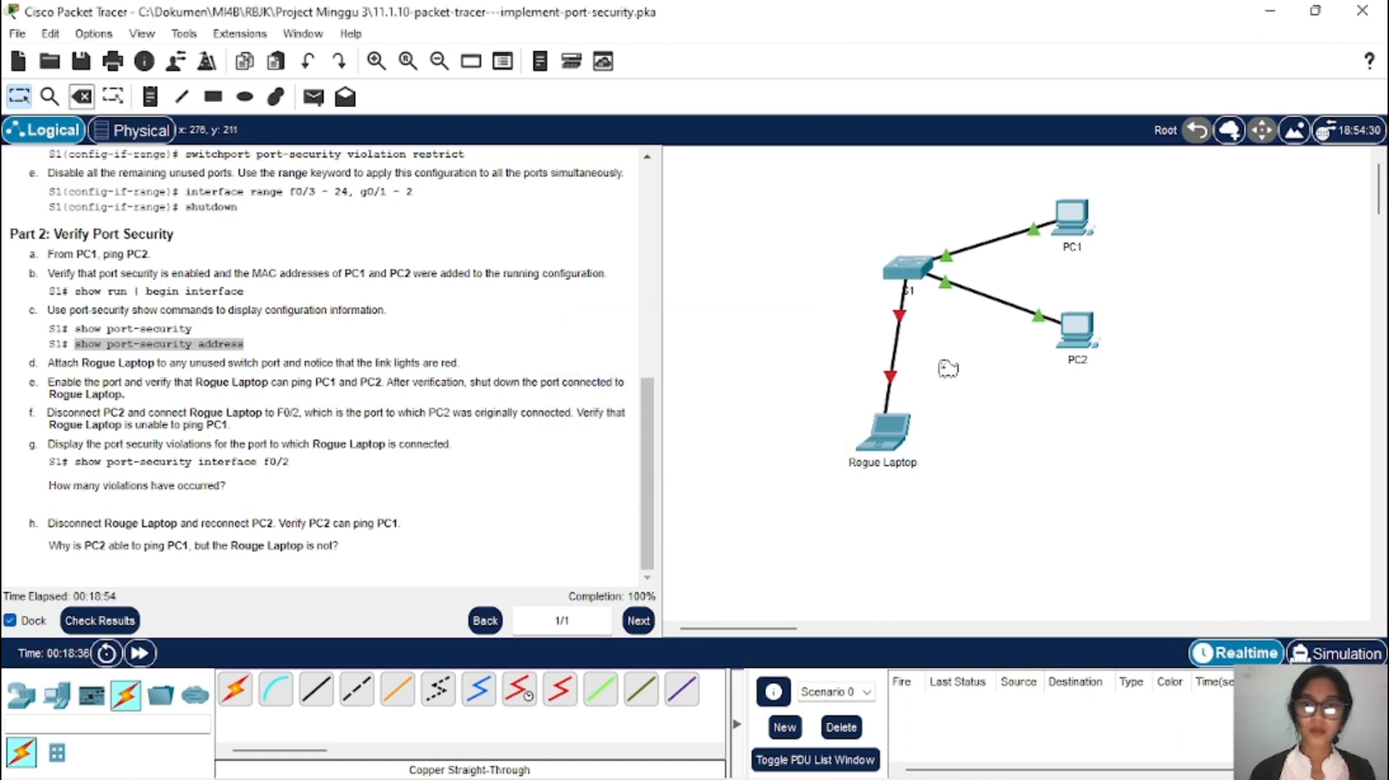
{"action": "left_click", "coordinate": [892, 351]}
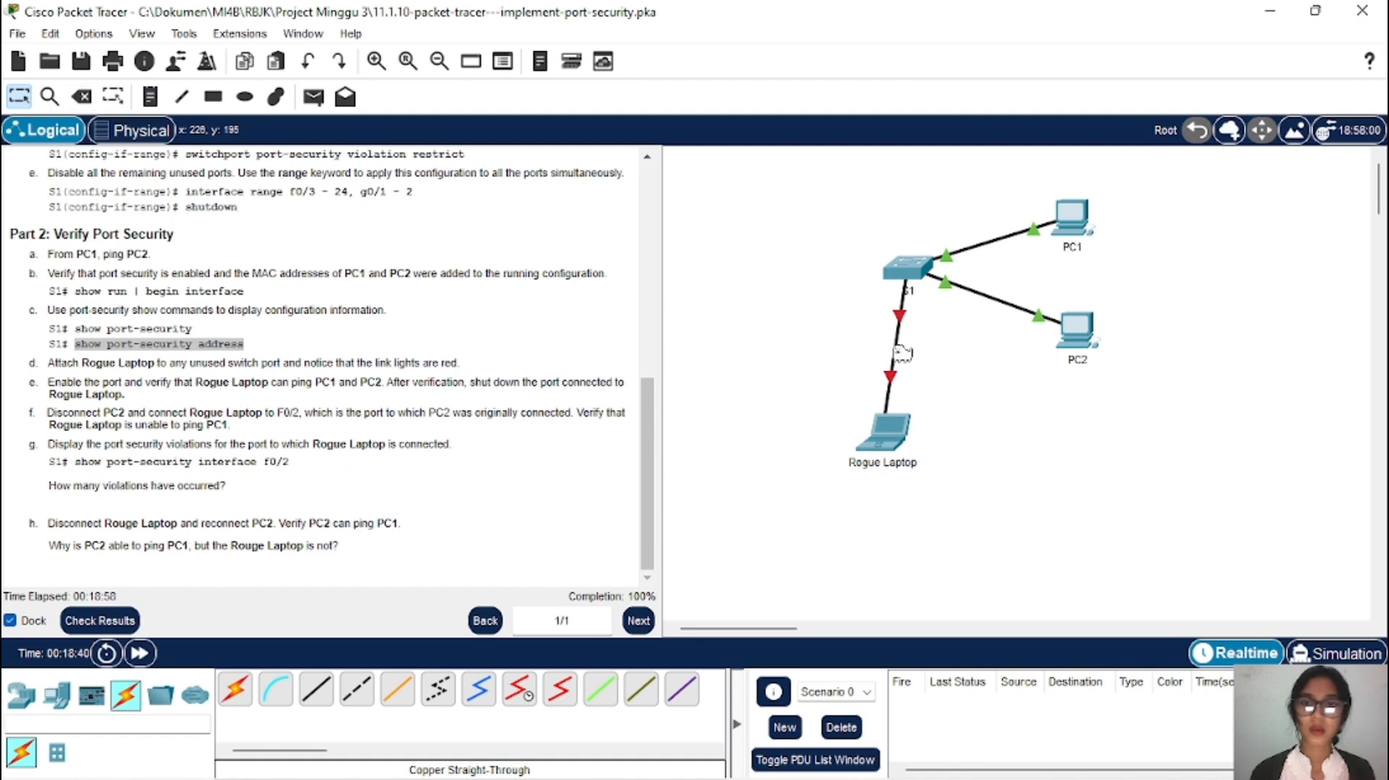
{"action": "left_click", "coordinate": [81, 97]}
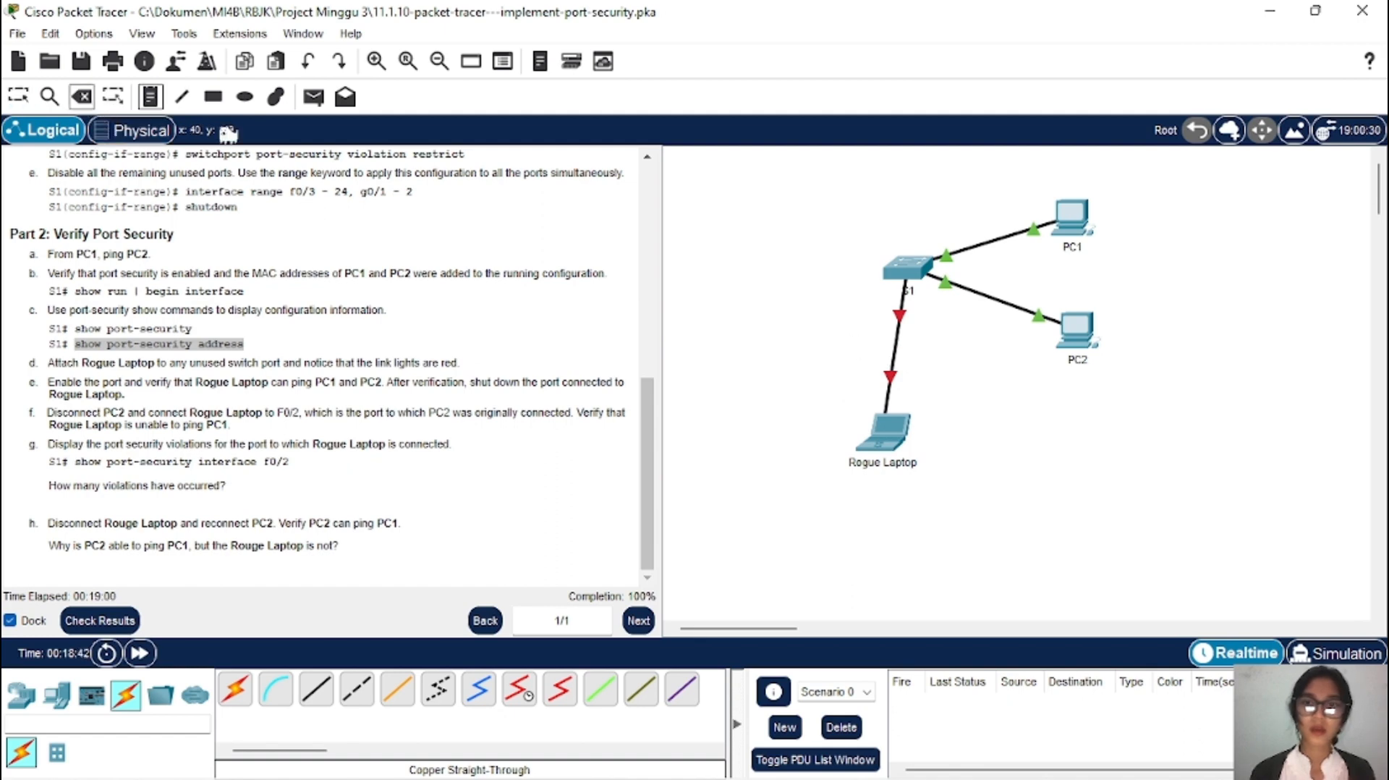
{"action": "left_click", "coordinate": [892, 352]}
{"action": "left_click", "coordinate": [18, 96]}
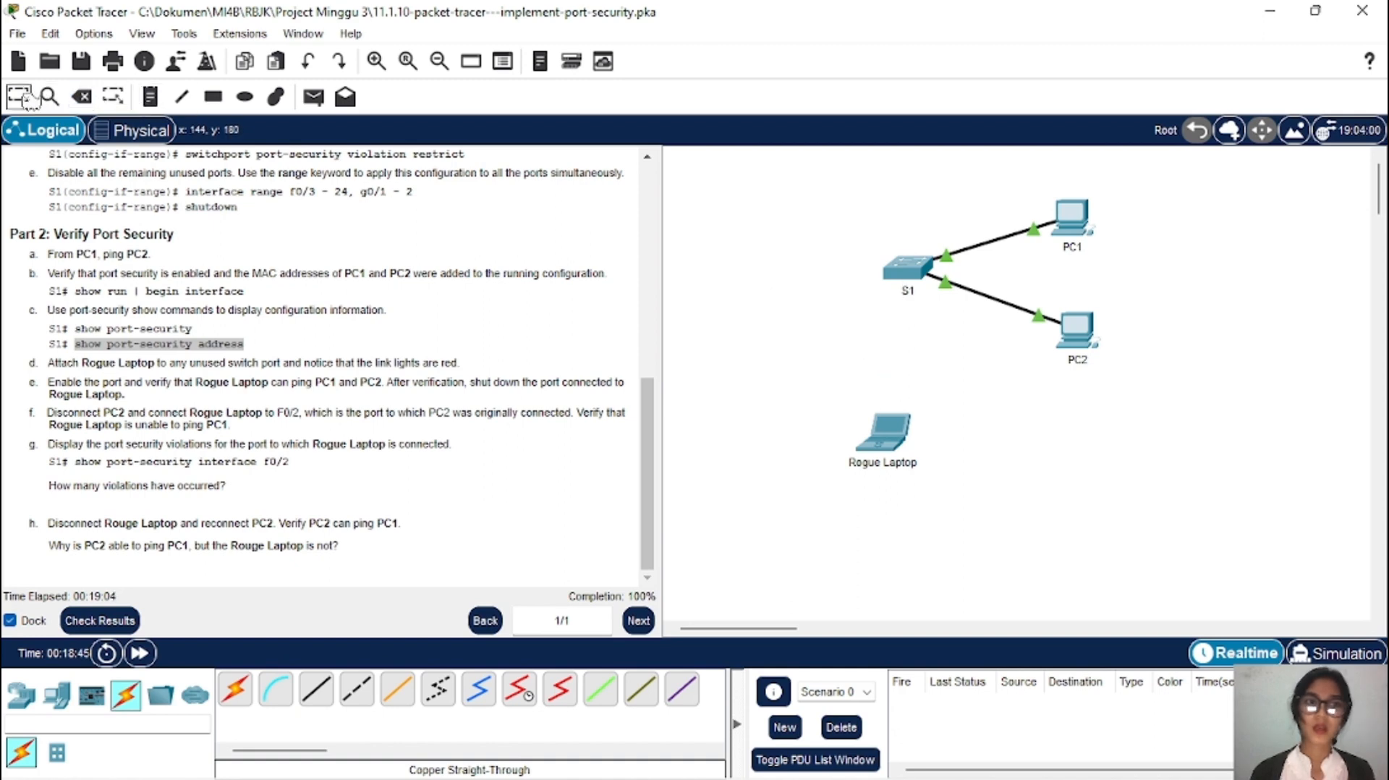
Step: Move PC2's S1 cable to Rogue Laptop's FastEthernet0 port
{"action": "left_click", "coordinate": [1056, 326]}
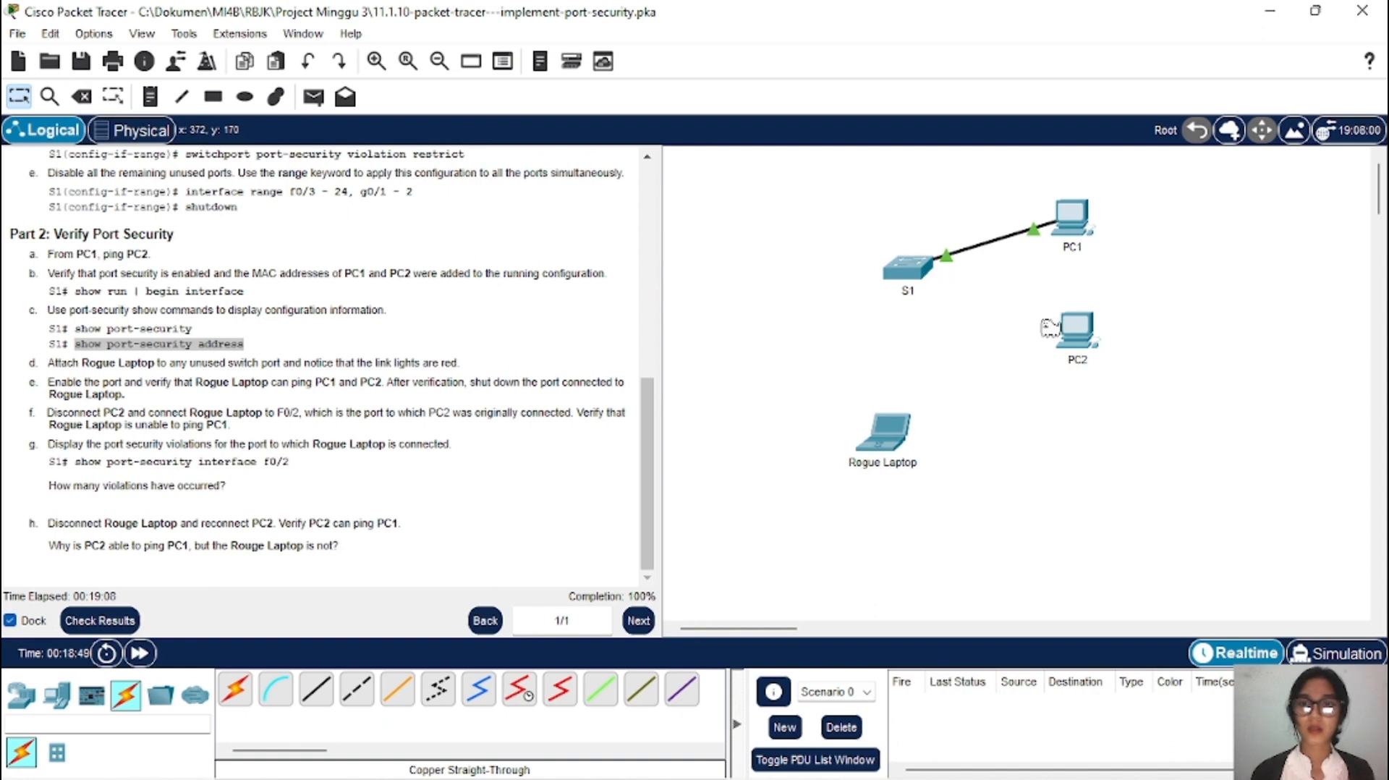
{"action": "left_click", "coordinate": [897, 443]}
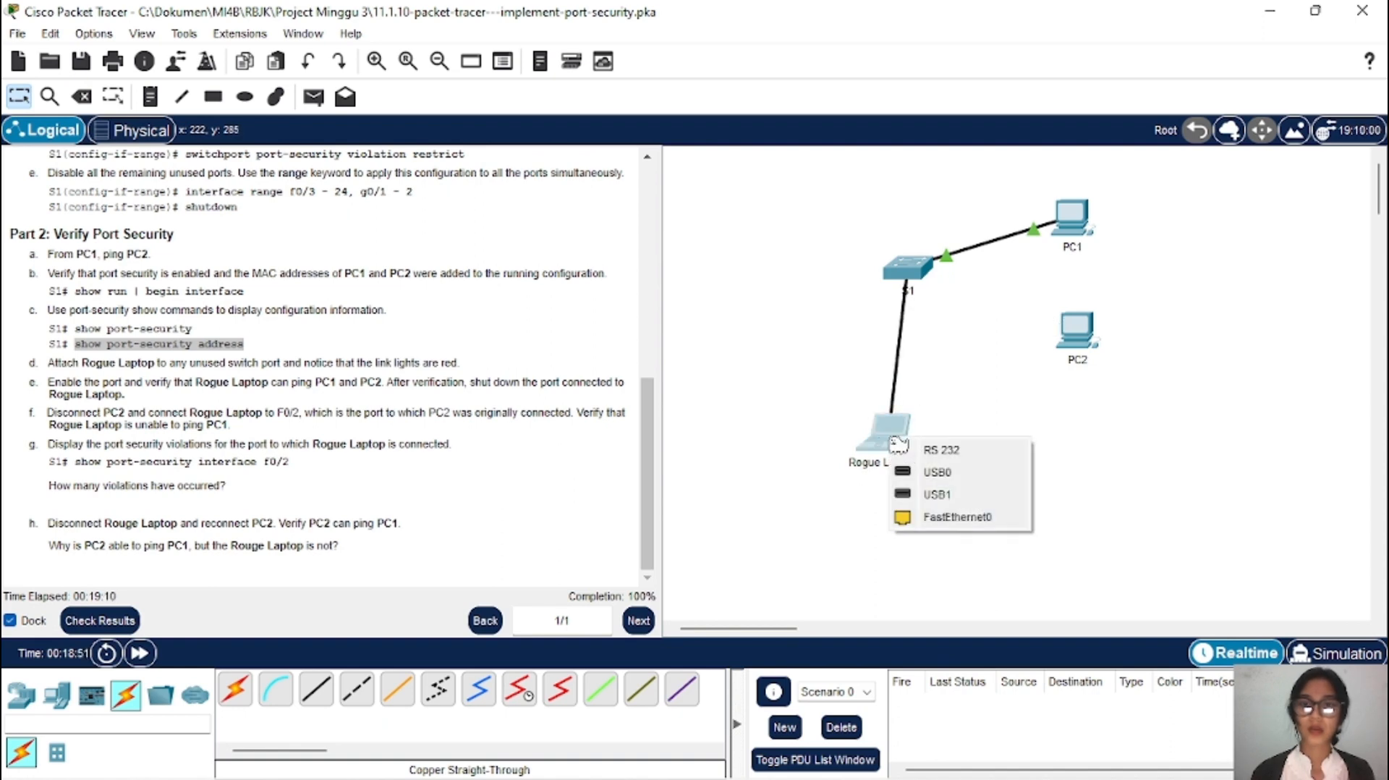
{"action": "left_click", "coordinate": [983, 517]}
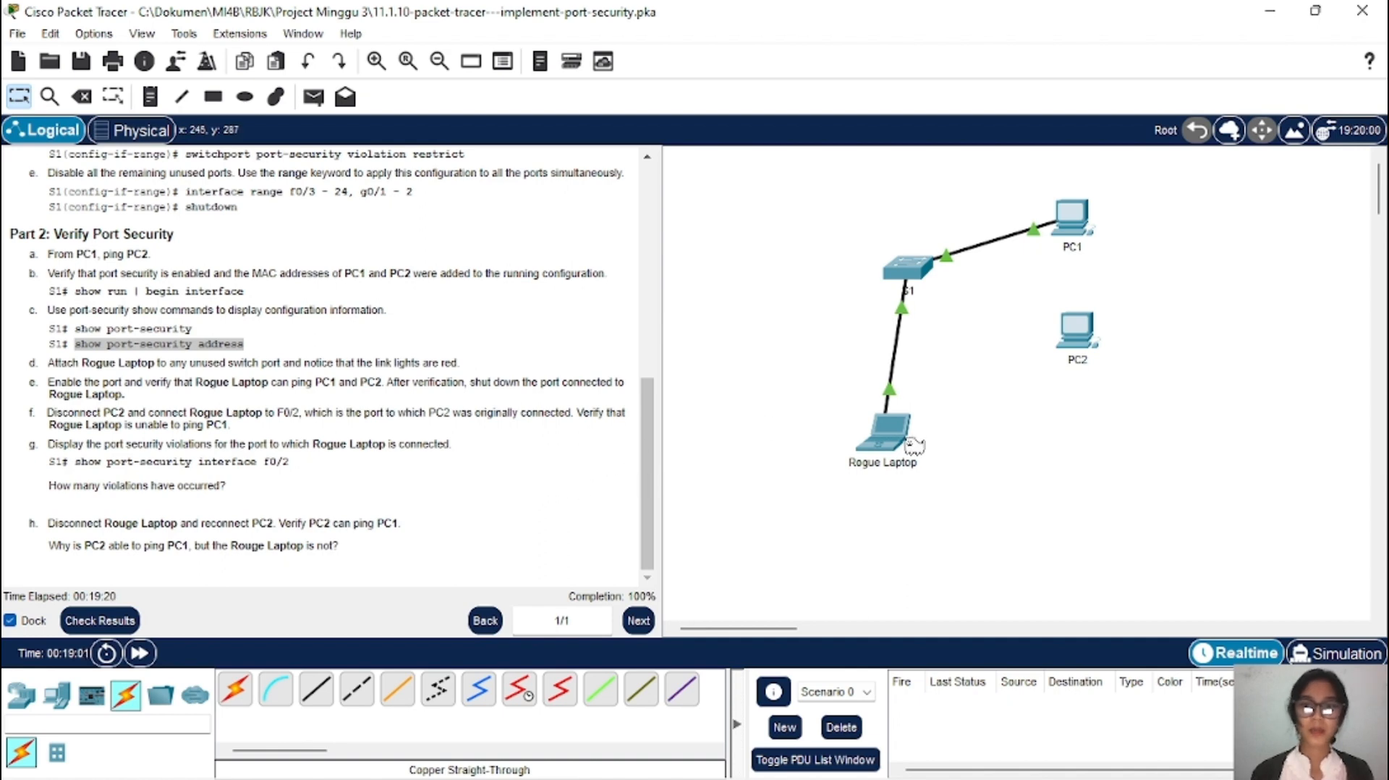
Step: Copy PC1's IPv4 address 10.10.10.10 from its IP Configuration
{"action": "left_click", "coordinate": [1071, 230]}
{"action": "left_click_drag", "start_coordinate": [937, 202], "coordinate": [848, 204]}
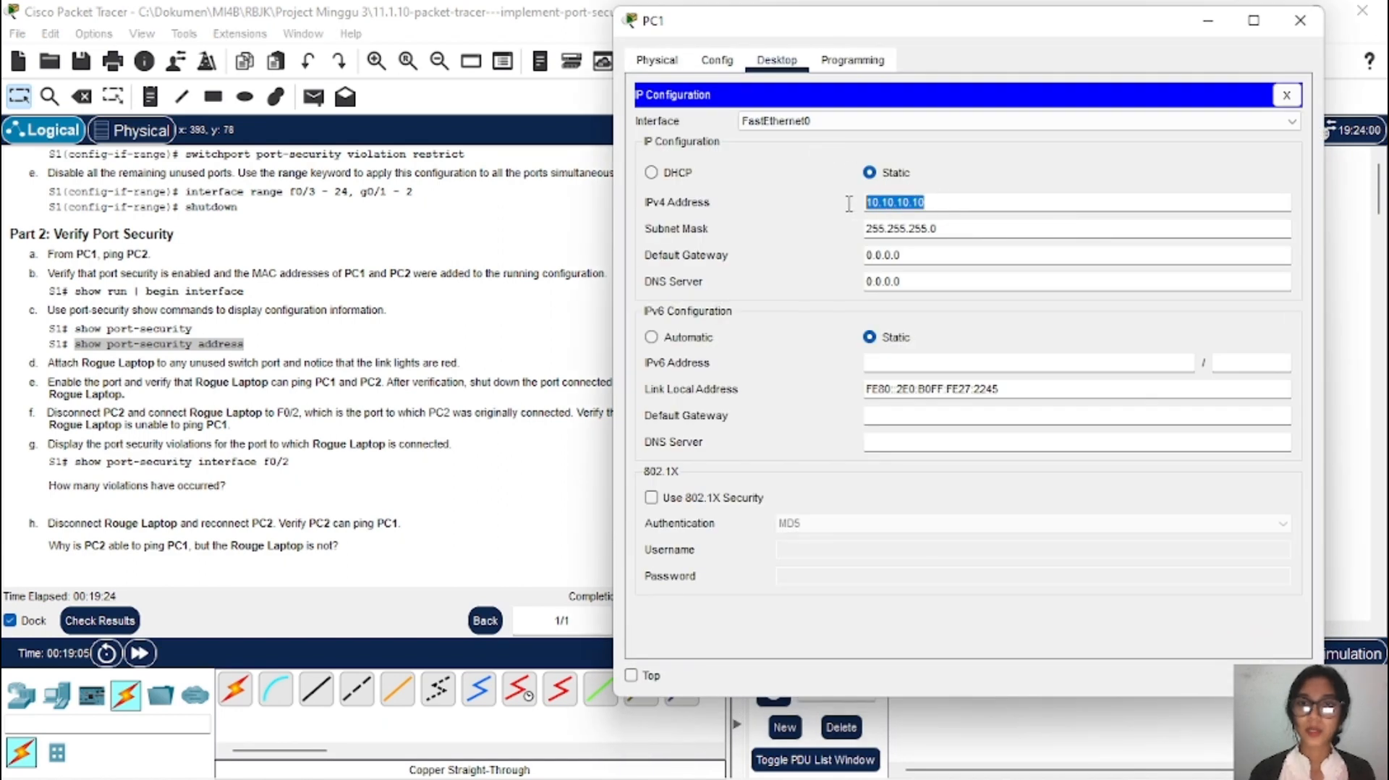
{"action": "right_click", "coordinate": [878, 205]}
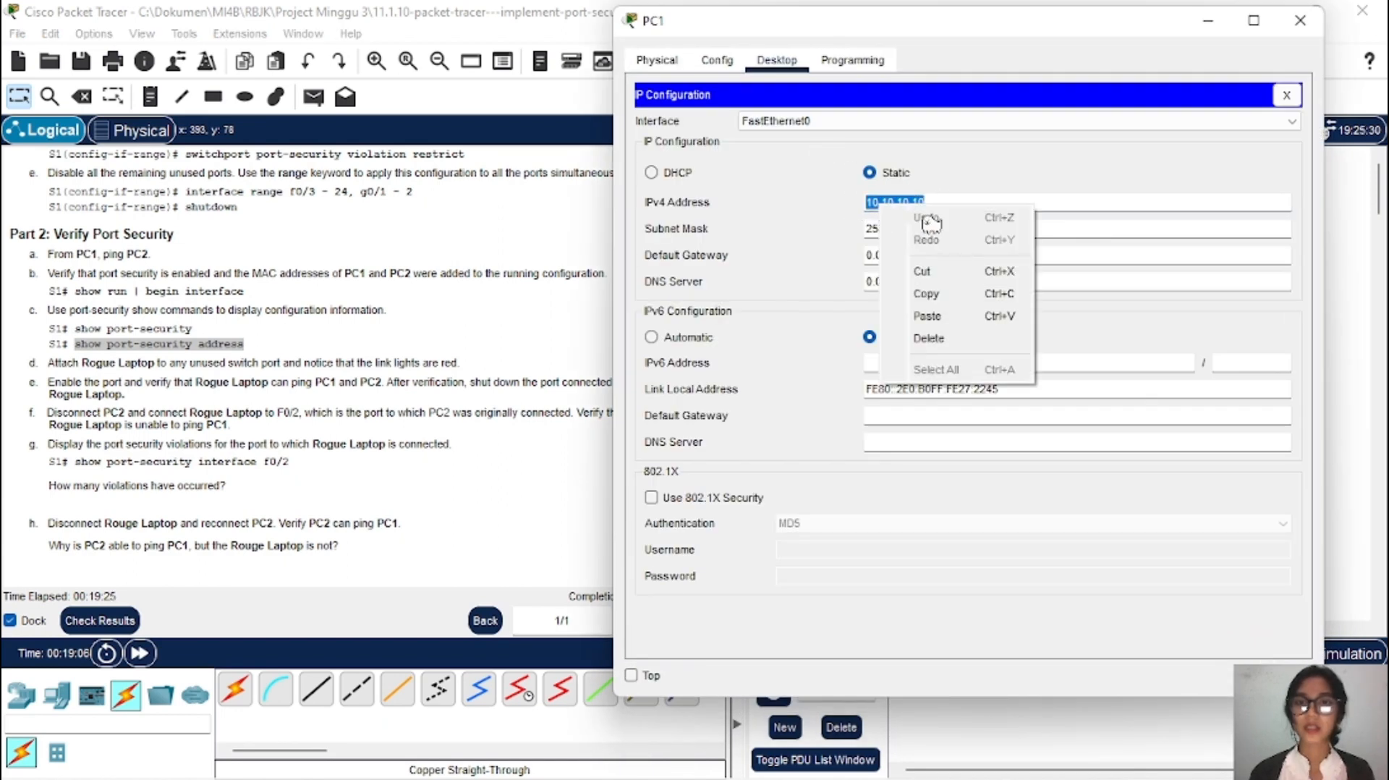
{"action": "left_click", "coordinate": [962, 293]}
{"action": "left_click", "coordinate": [1207, 21]}
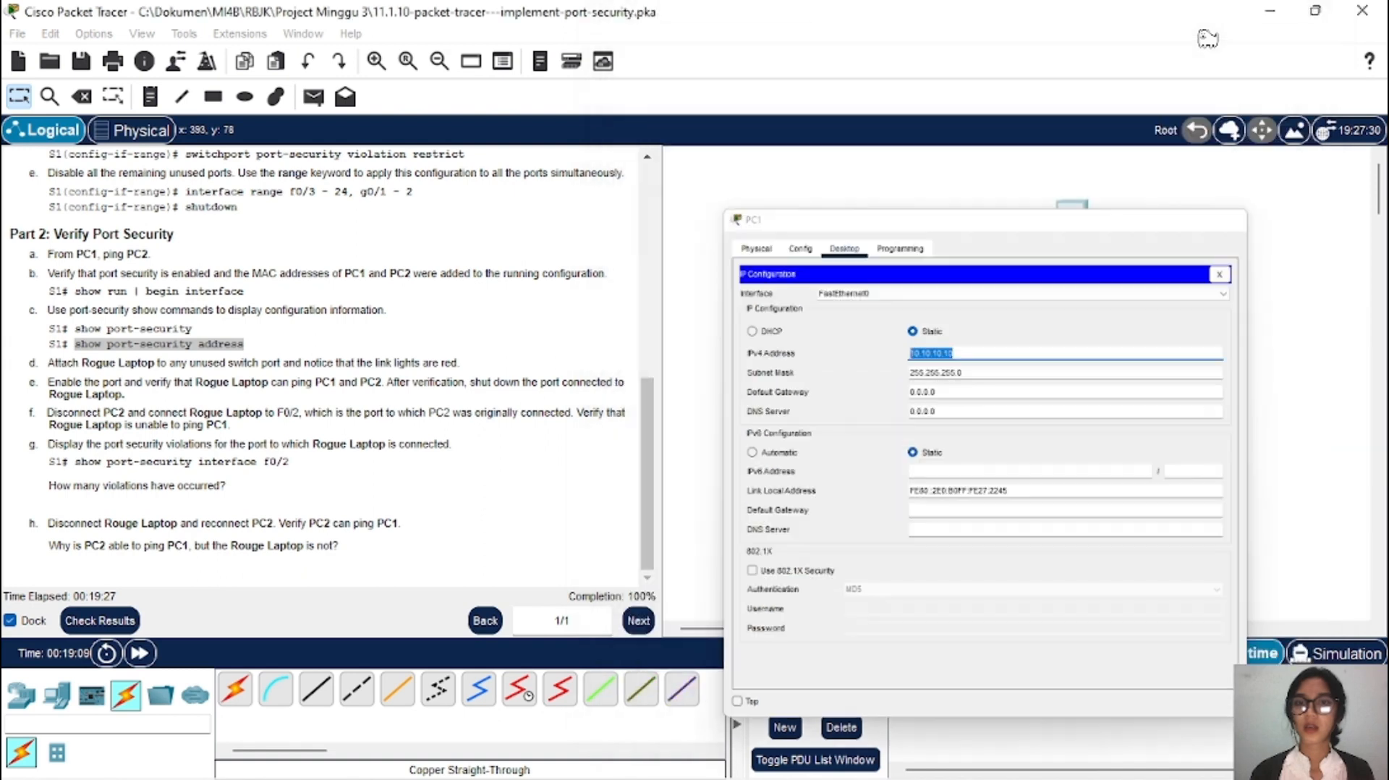
Step: Ping 10.10.10.10 from the Rogue Laptop's Command Prompt, confirm 100% loss, and close it
{"action": "left_click", "coordinate": [884, 432]}
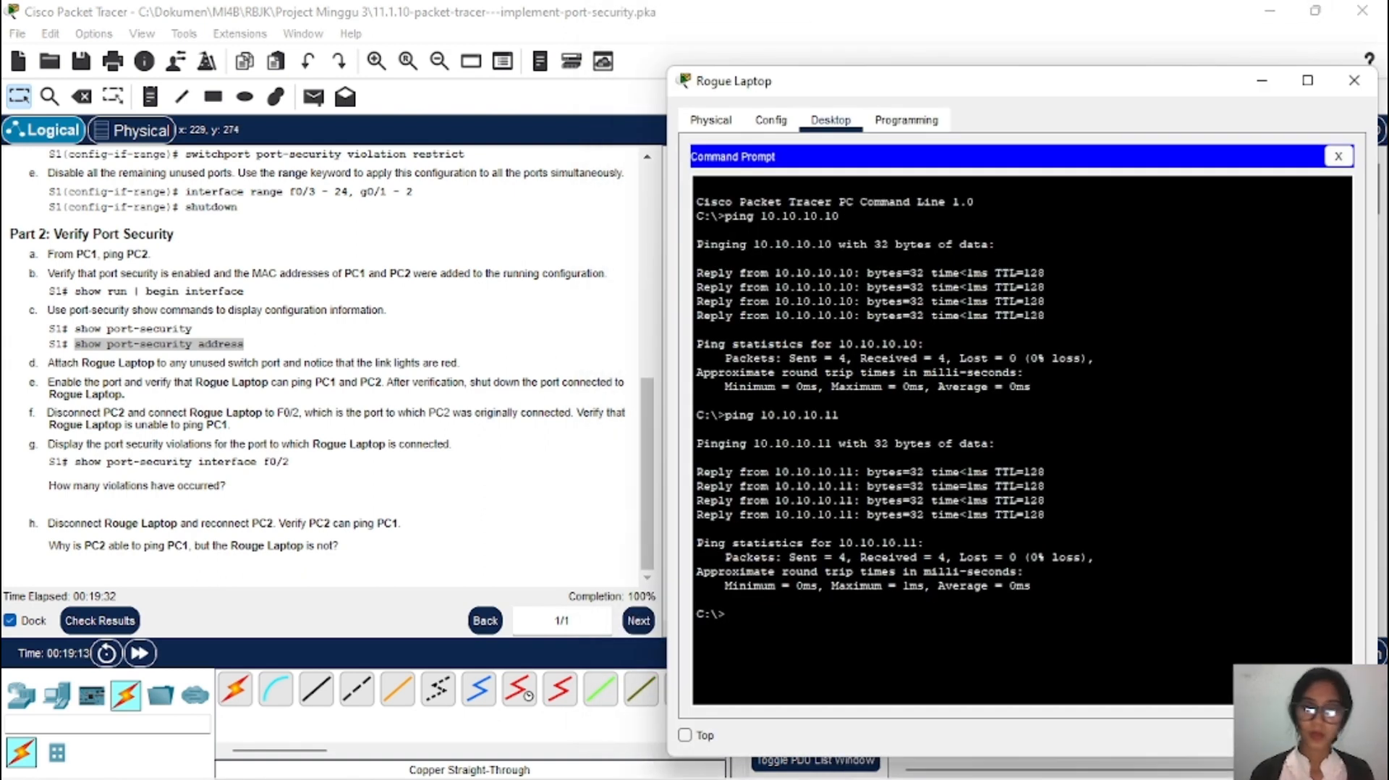
{"action": "type", "text": "p"}
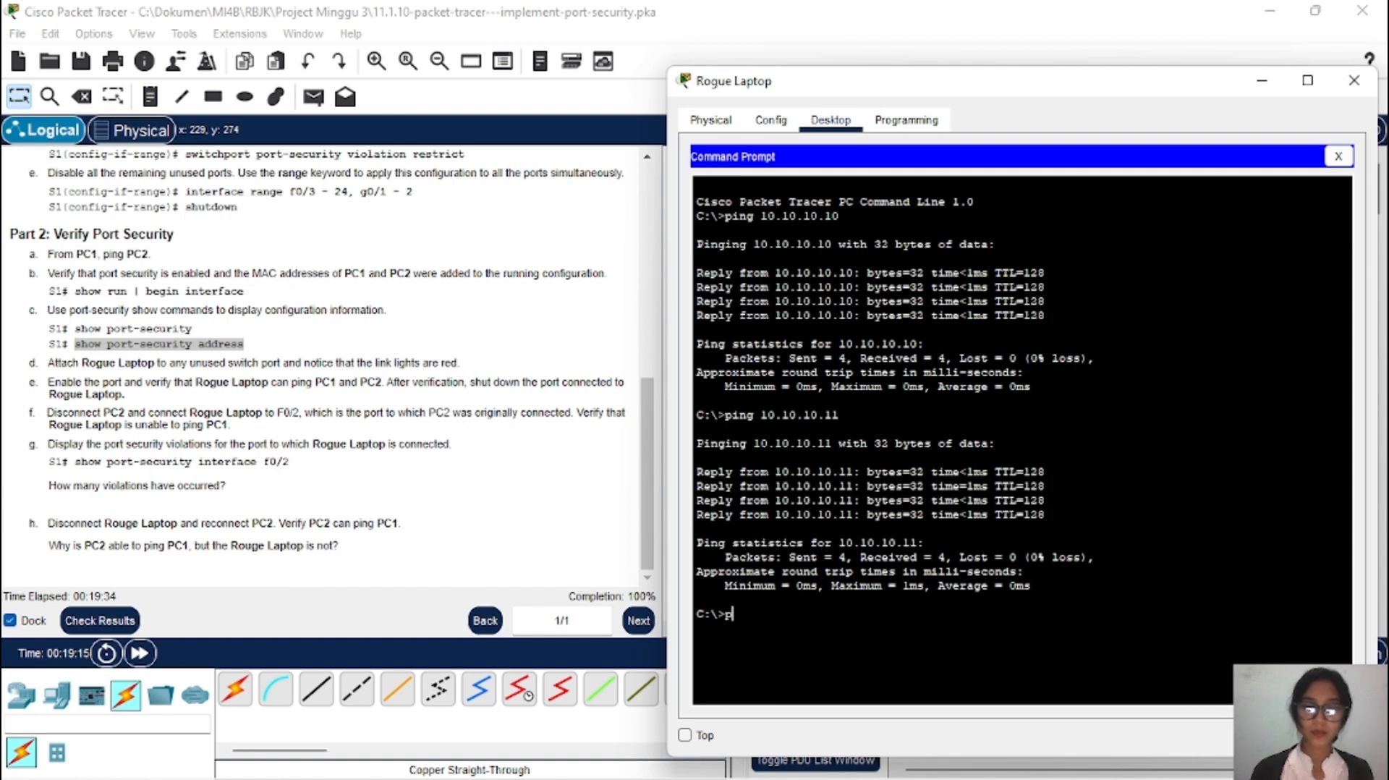
{"action": "type", "text": "ing"}
{"action": "right_click", "coordinate": [774, 623]}
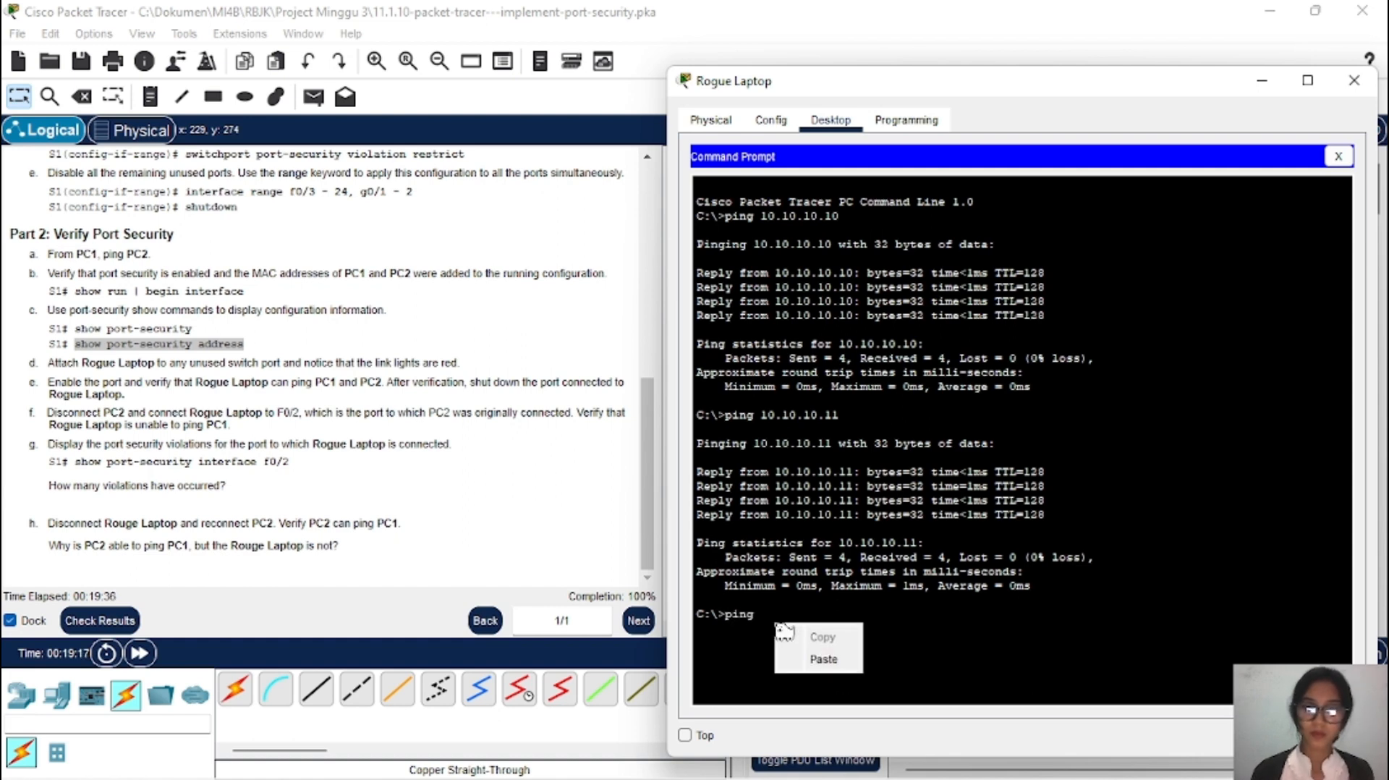
{"action": "left_click", "coordinate": [856, 666]}
{"action": "key", "text": "ctrl+v"}
{"action": "key", "text": "Return"}
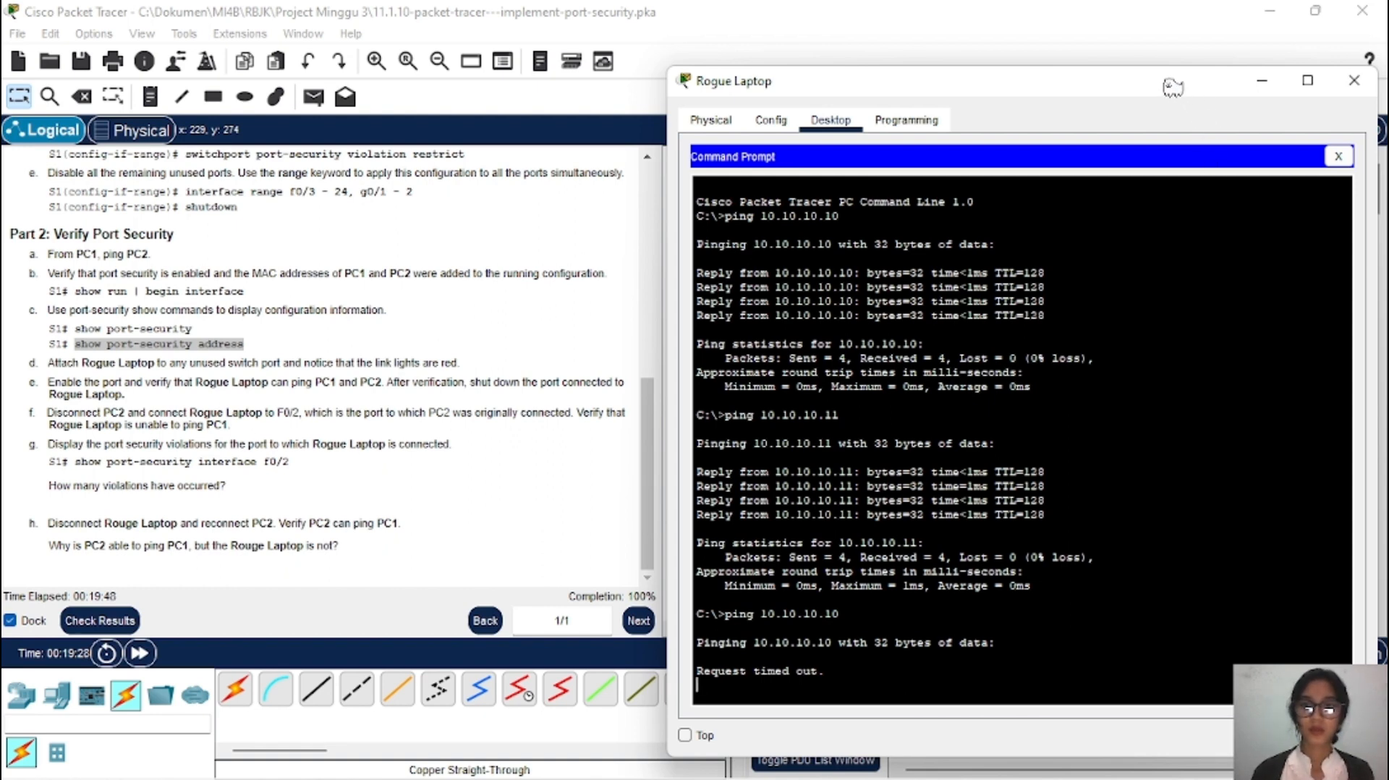
{"action": "left_click_drag", "start_coordinate": [1173, 87], "coordinate": [1159, 21]}
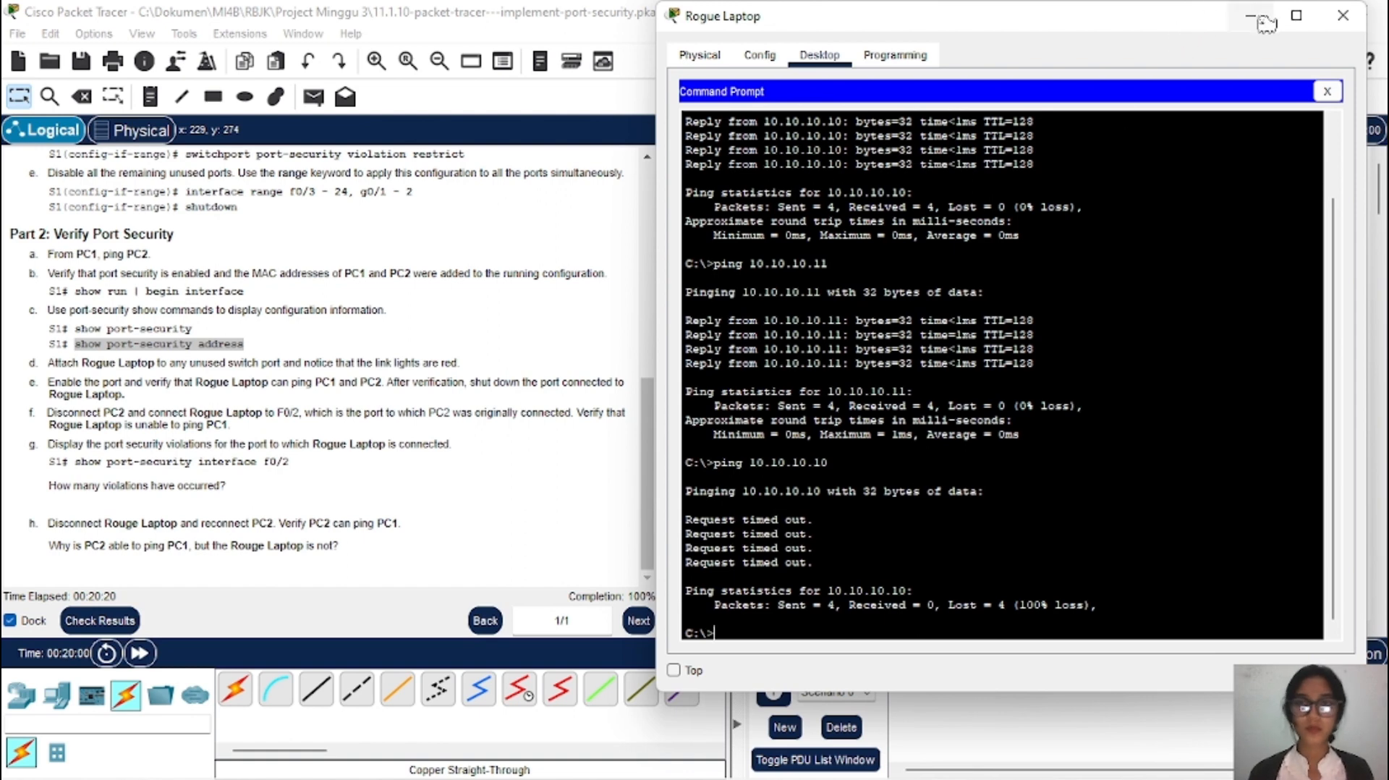
{"action": "left_click", "coordinate": [1343, 15]}
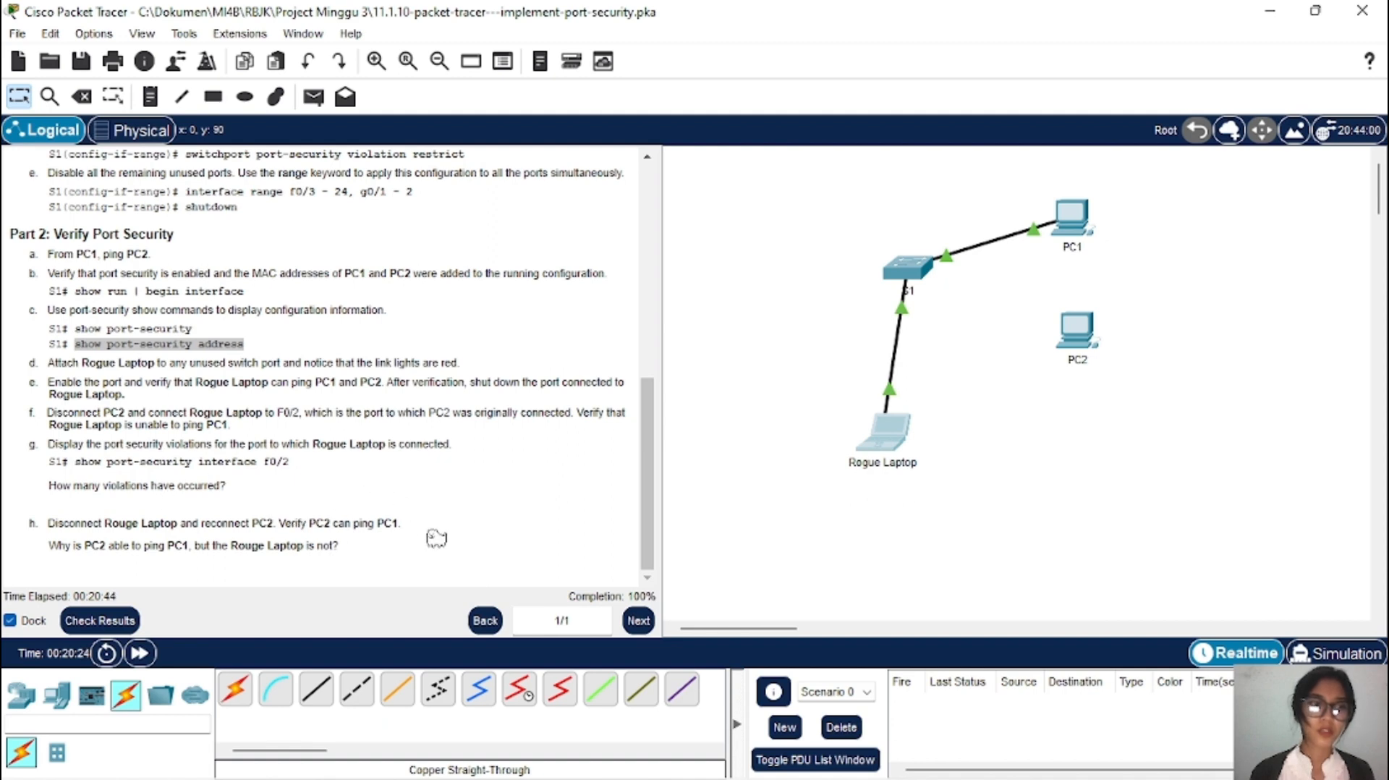
Step: Exit twice in S1's CLI to reach S1#, then select the step g command text
{"action": "mouse_move", "coordinate": [910, 439]}
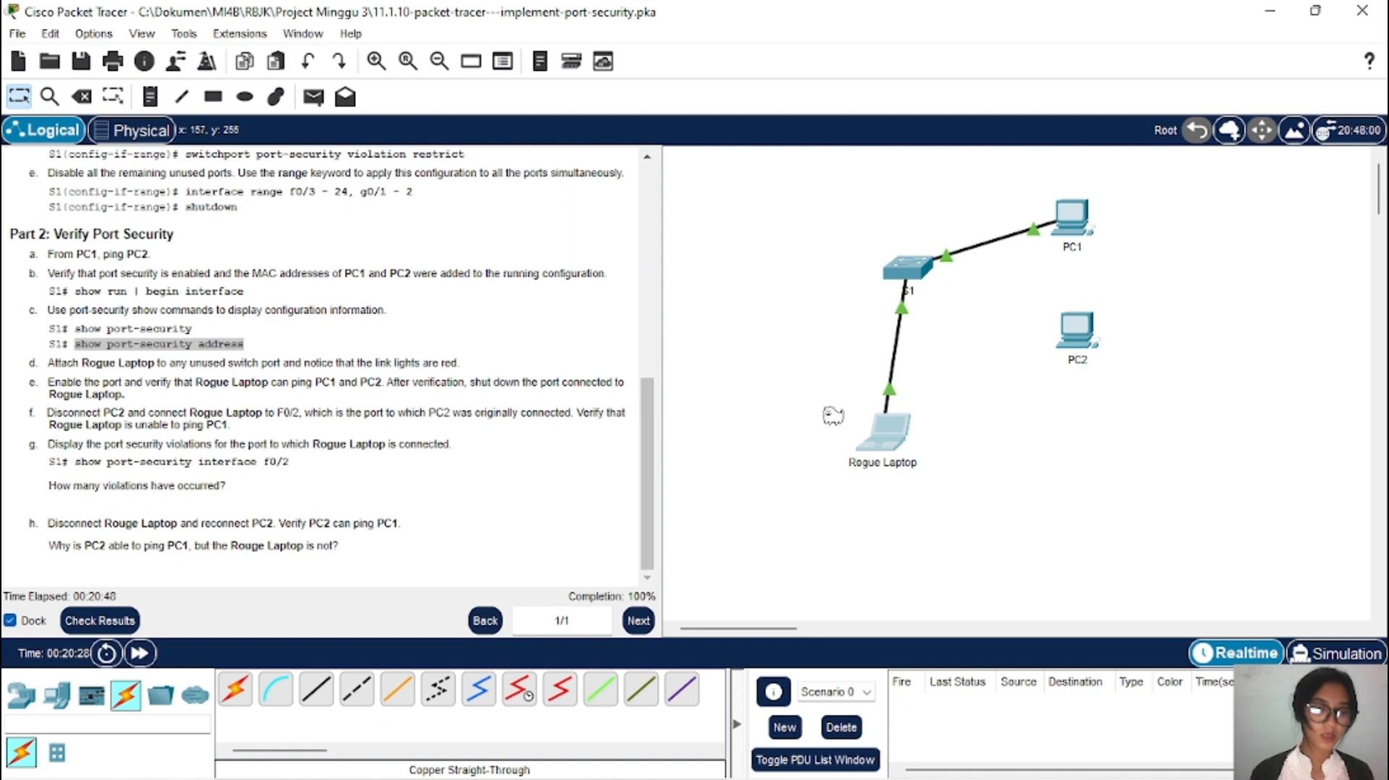
{"action": "left_click", "coordinate": [907, 269]}
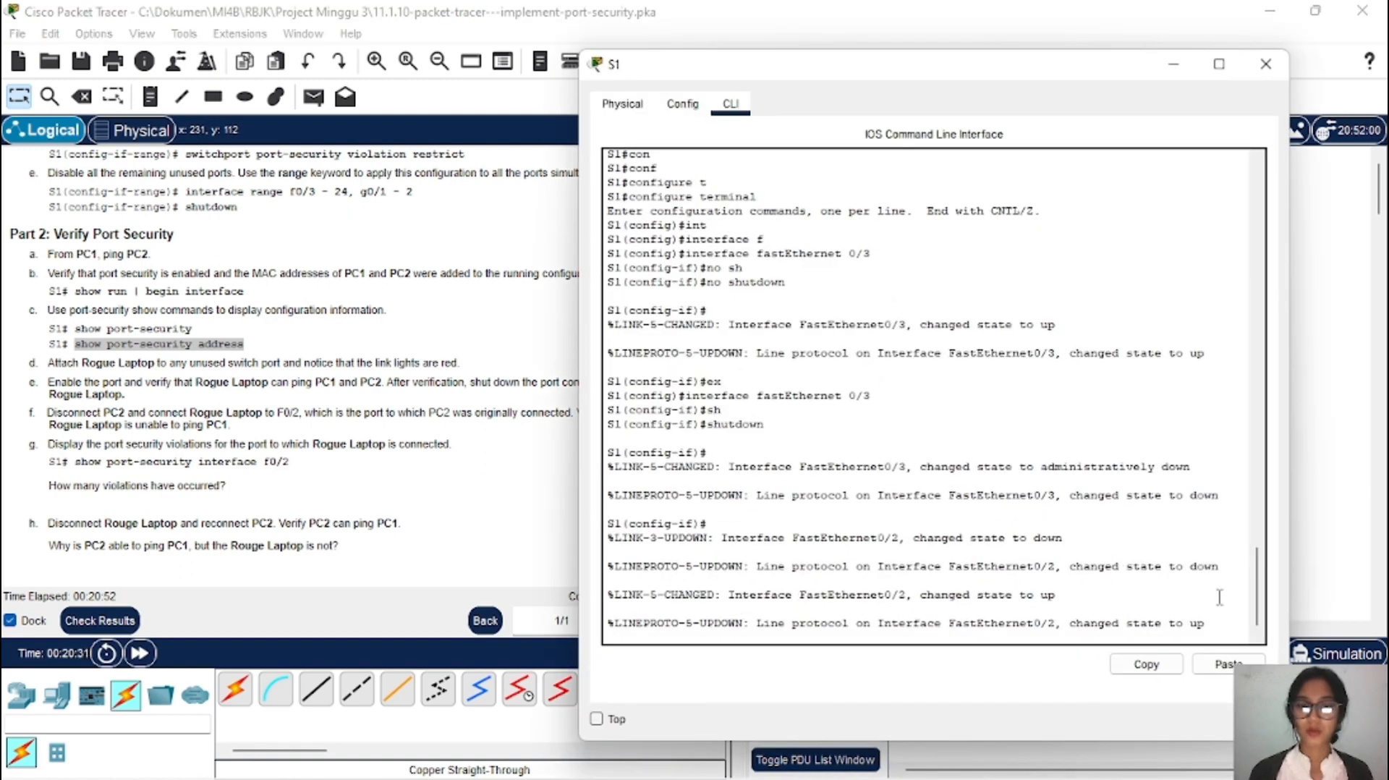
{"action": "key", "text": "Return"}
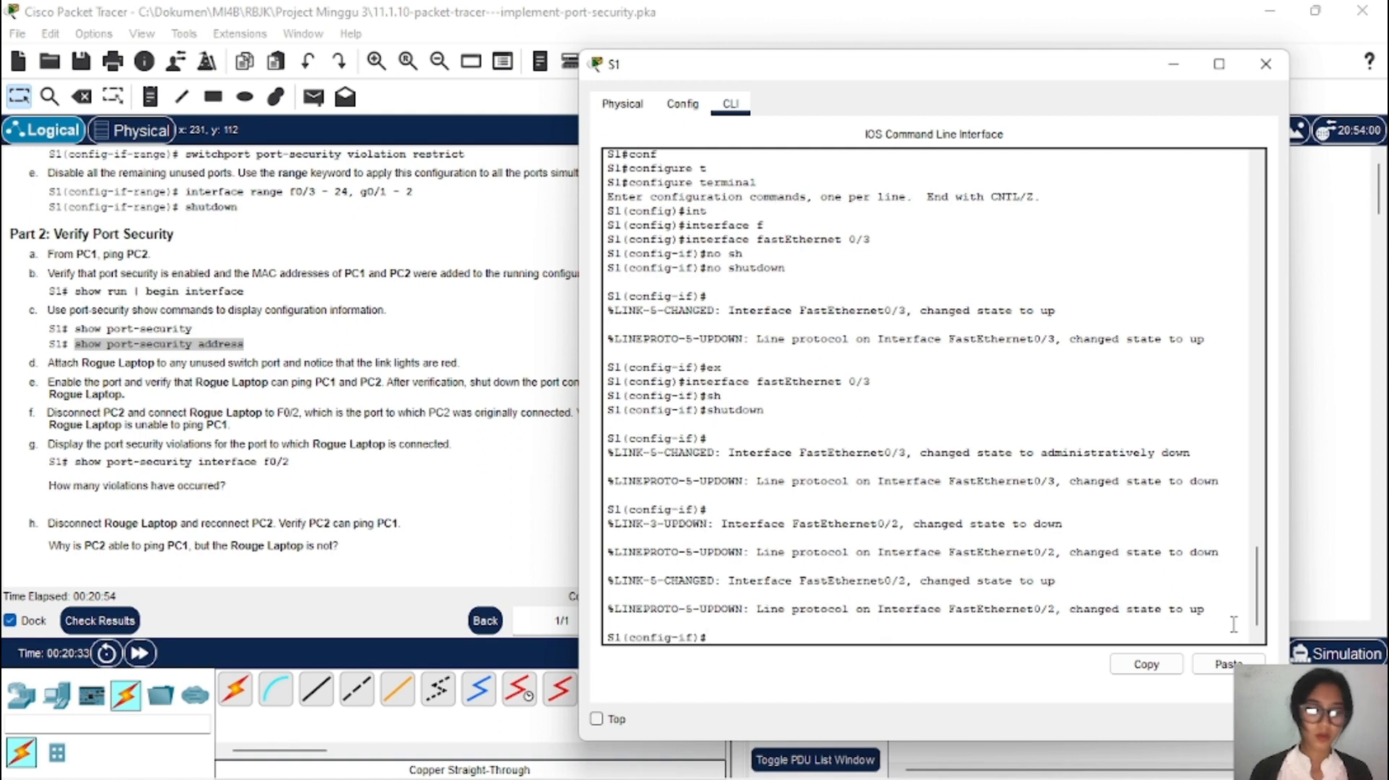
{"action": "type", "text": "ex"}
{"action": "key", "text": "Tab"}
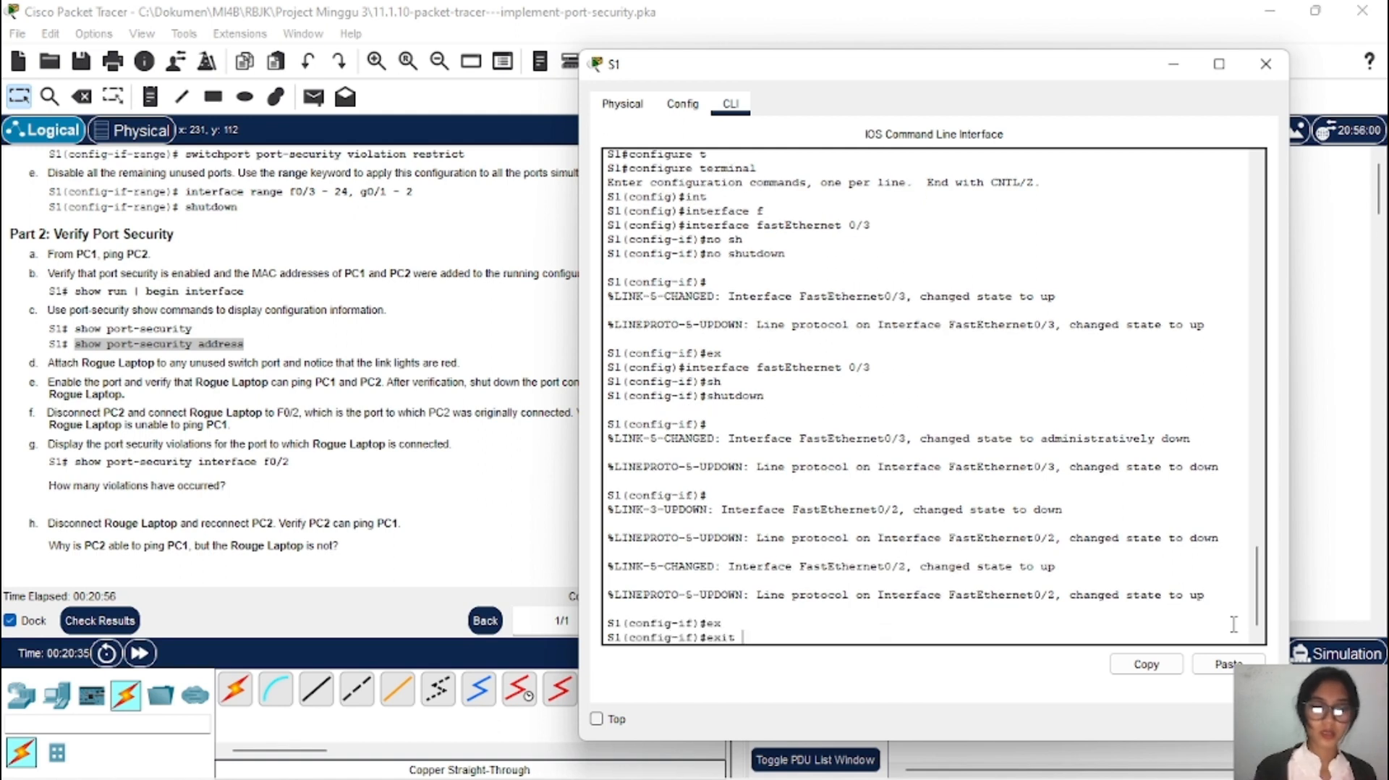
{"action": "key", "text": "Return"}
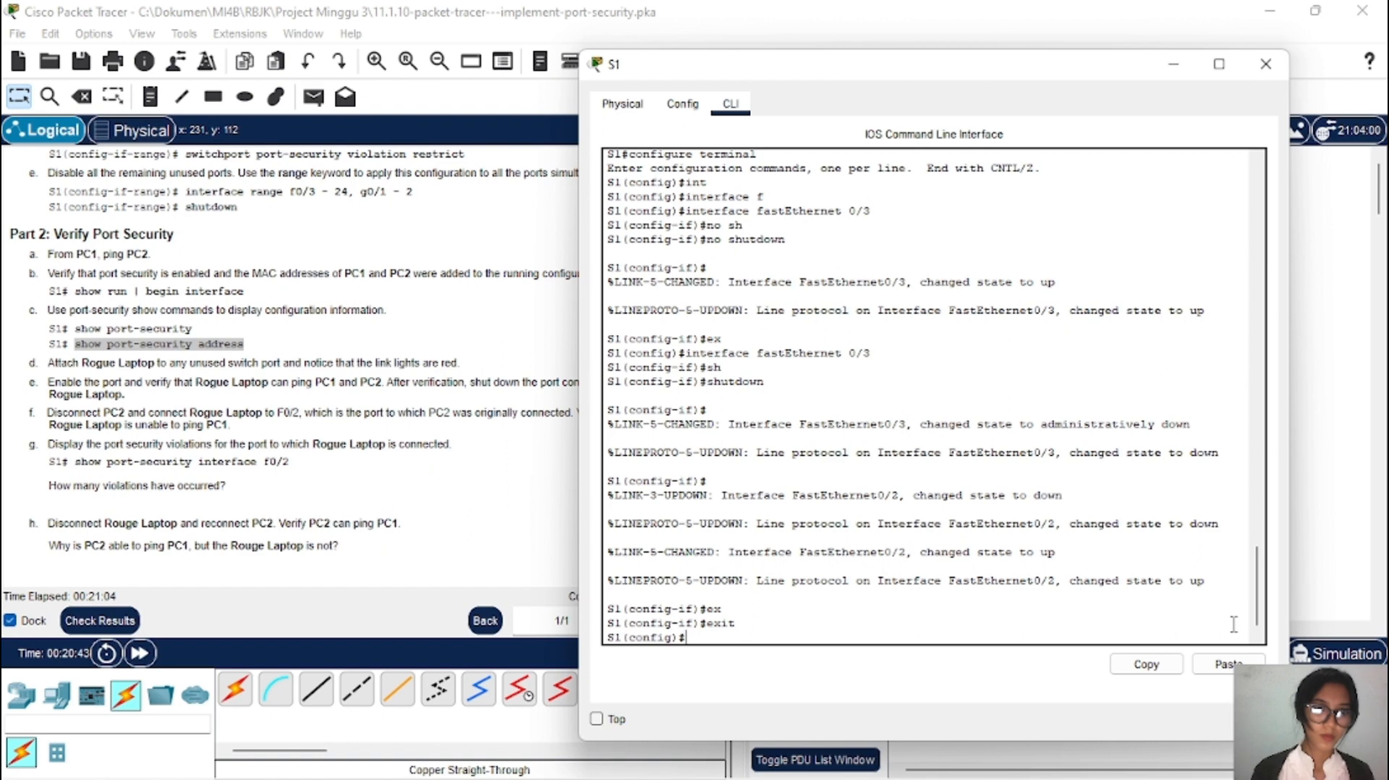
{"action": "key", "text": "Tab"}
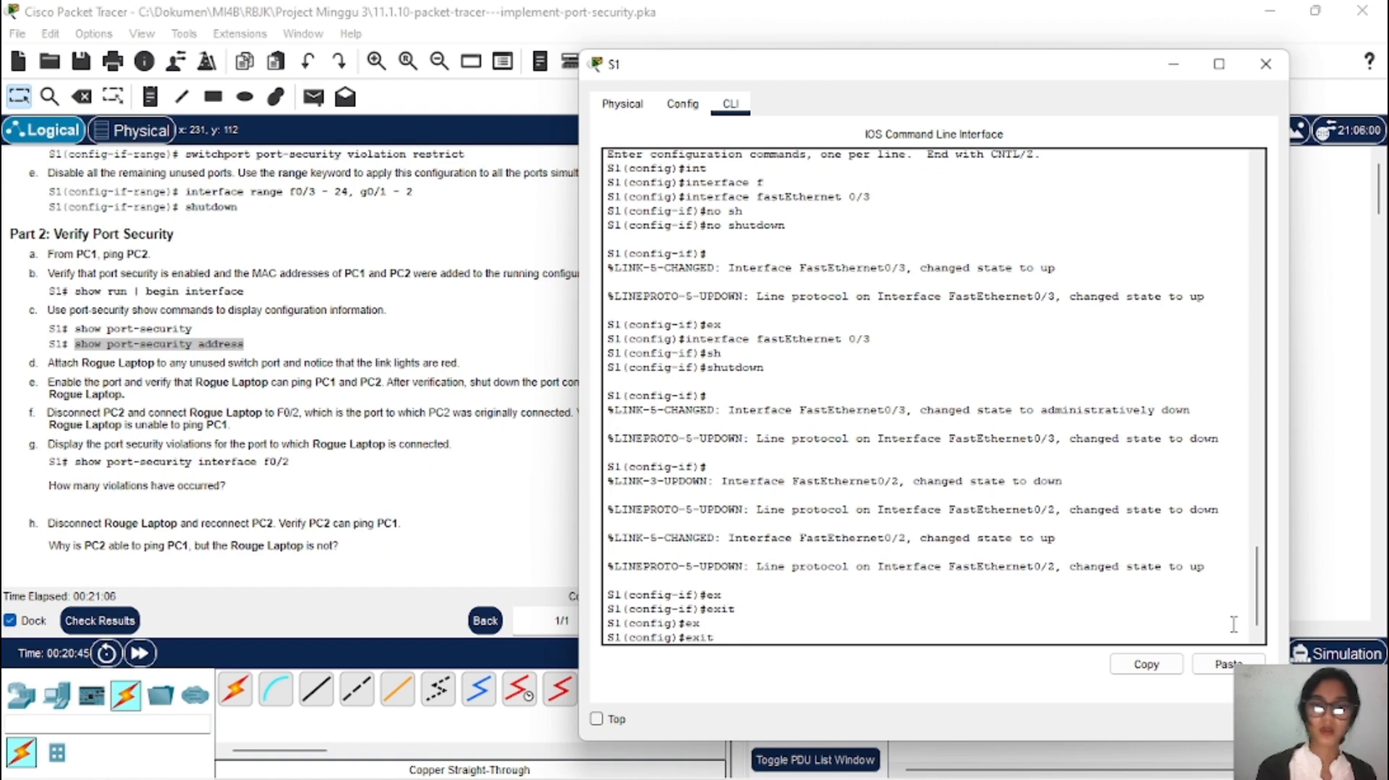
{"action": "key", "text": "Return"}
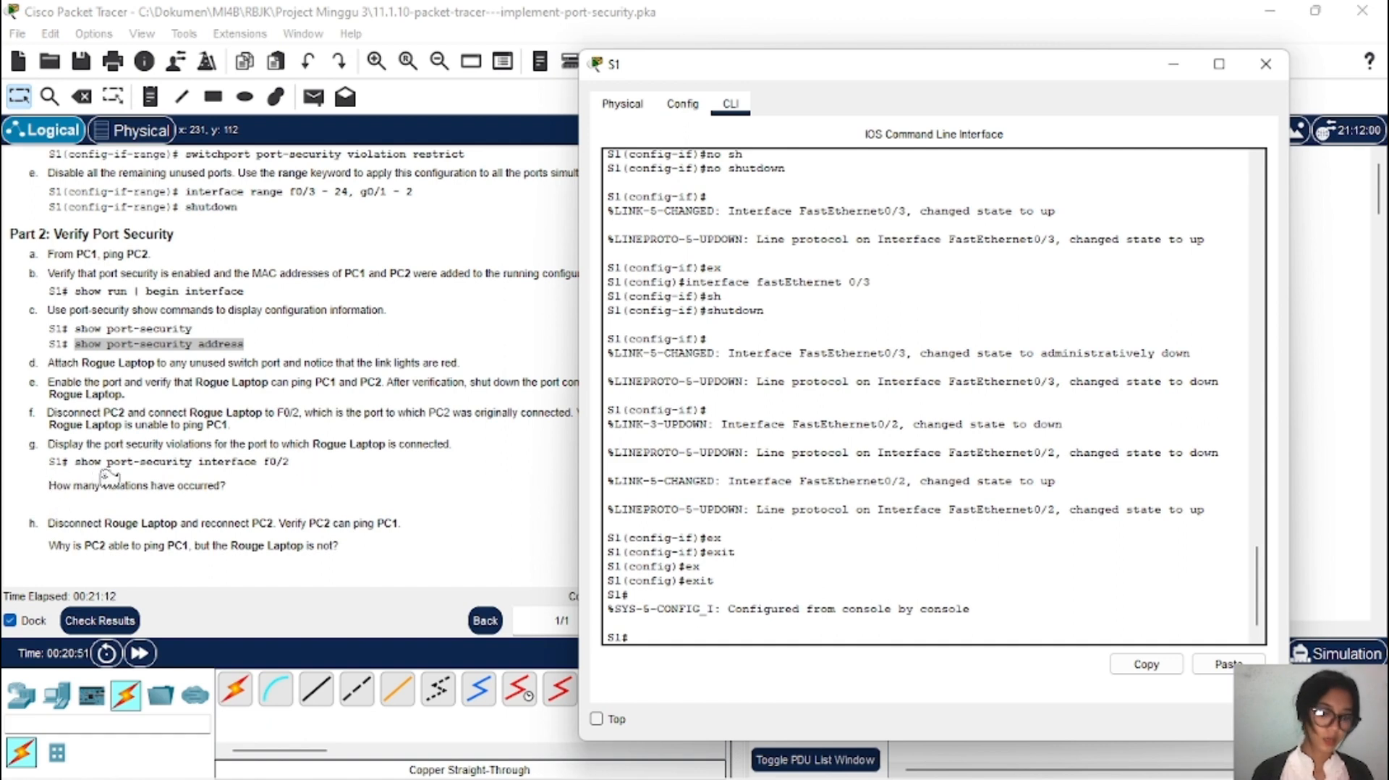
{"action": "left_click_drag", "start_coordinate": [75, 461], "coordinate": [282, 467]}
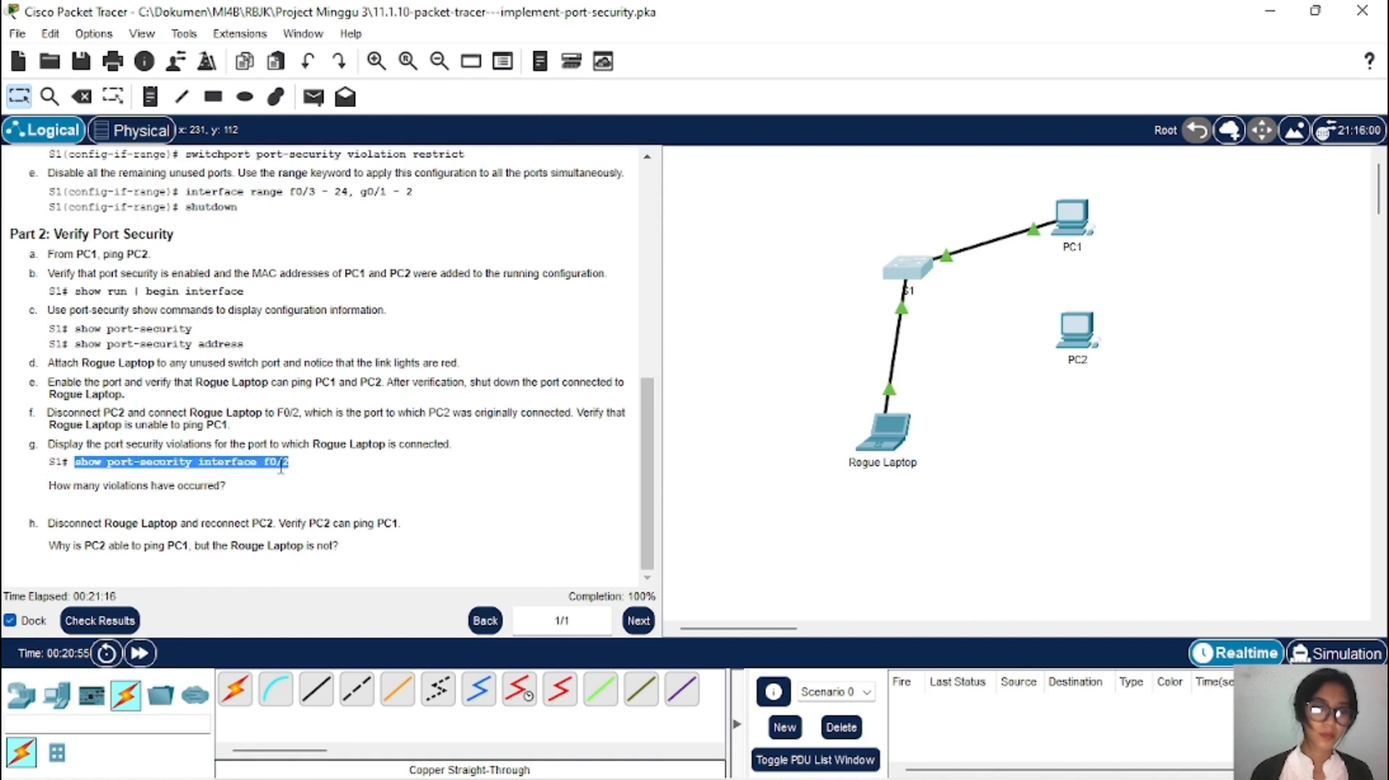
Step: Run 'show port-security interface f0/2' on S1 to display the violation count
{"action": "right_click", "coordinate": [277, 470]}
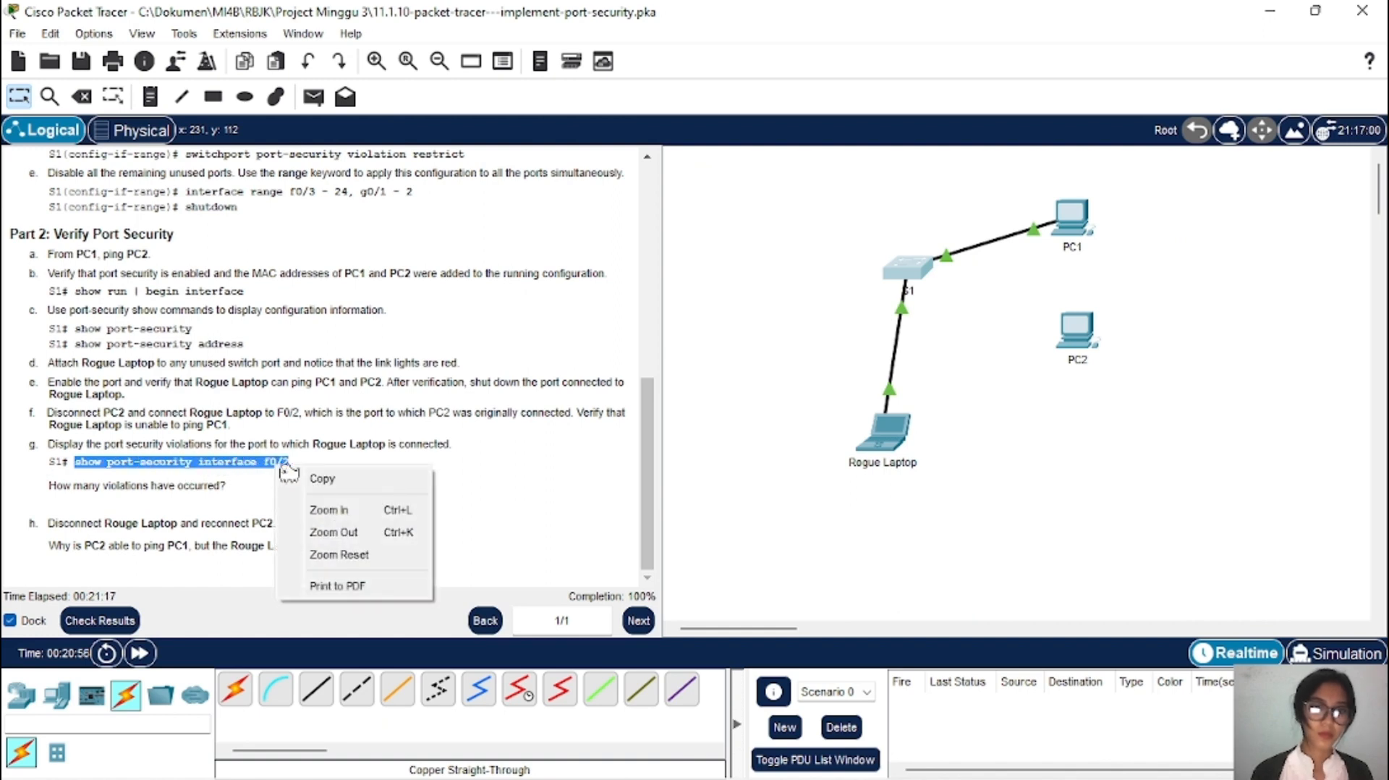
{"action": "left_click", "coordinate": [343, 480]}
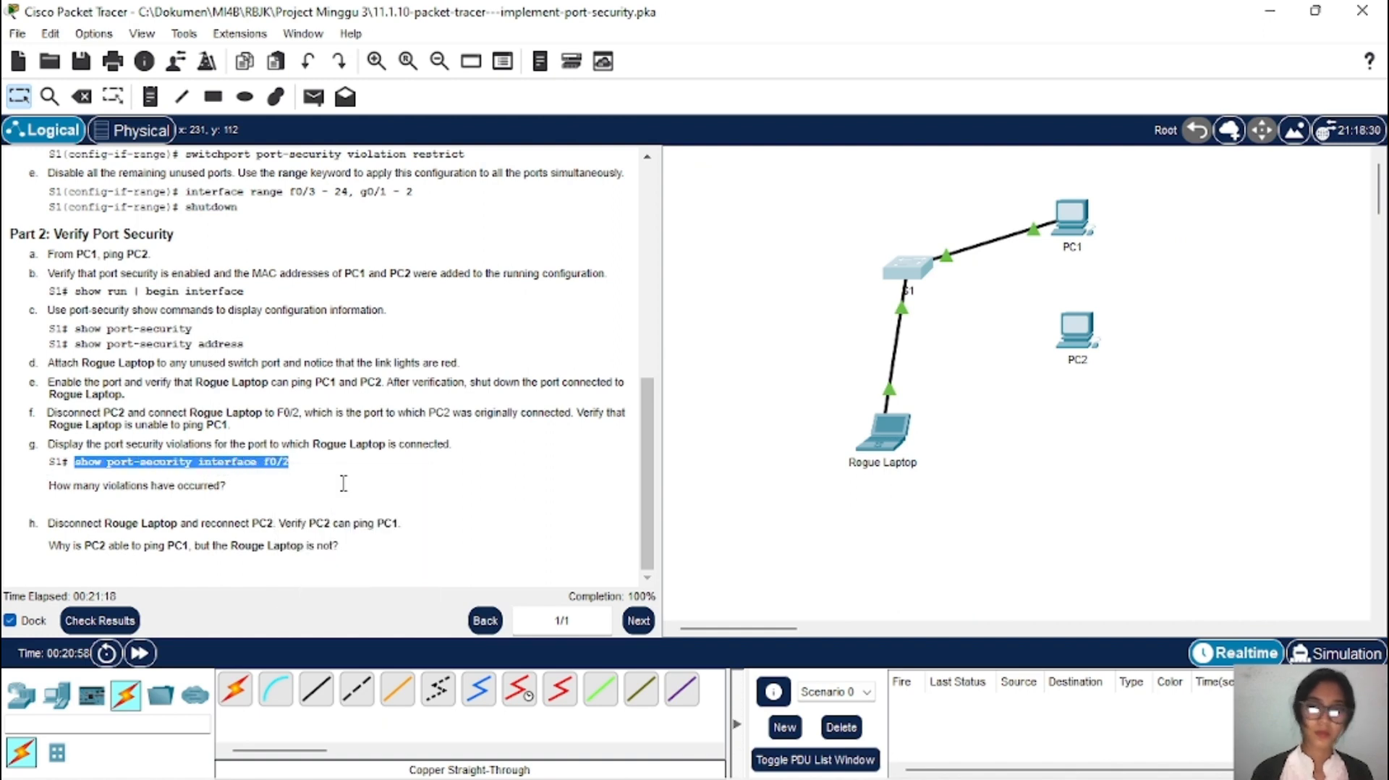
{"action": "left_click", "coordinate": [907, 272]}
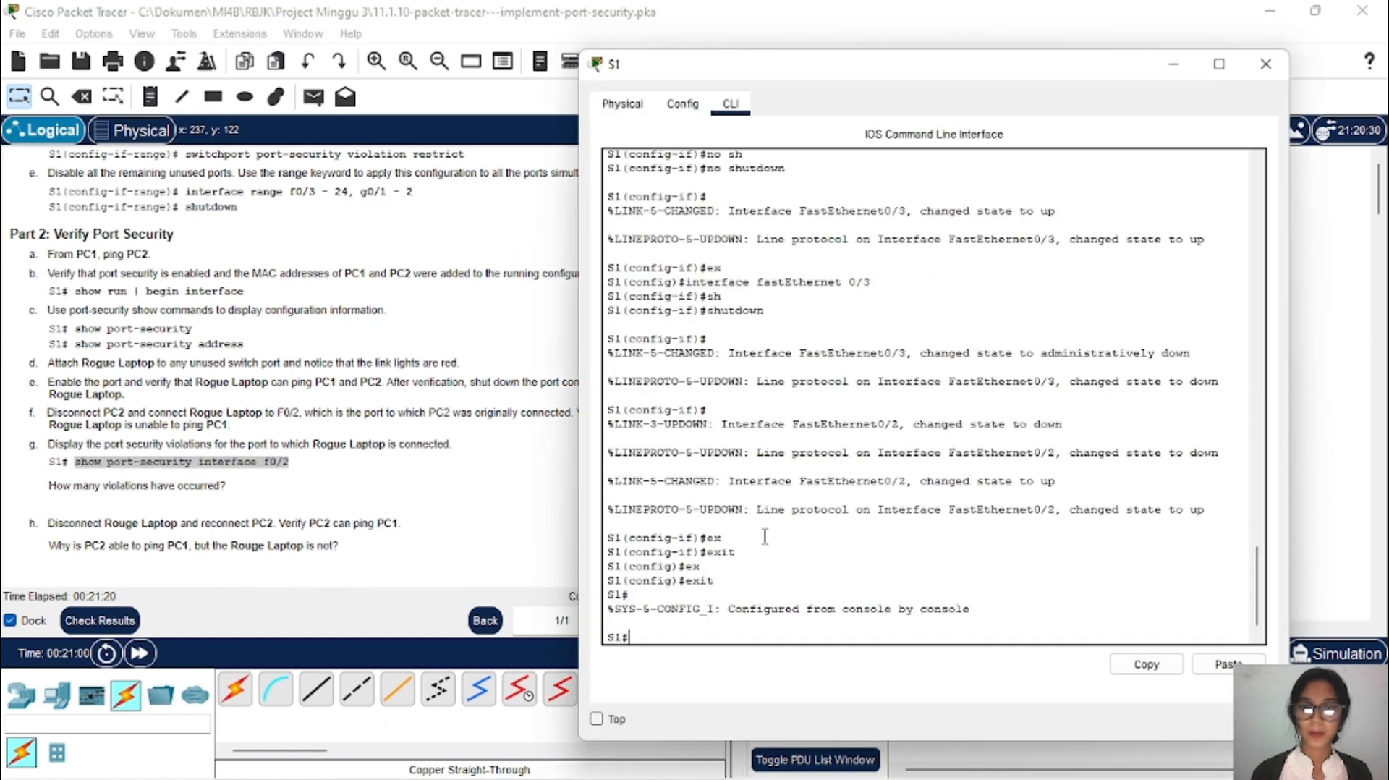
{"action": "left_click", "coordinate": [1229, 665]}
{"action": "key", "text": "Return"}
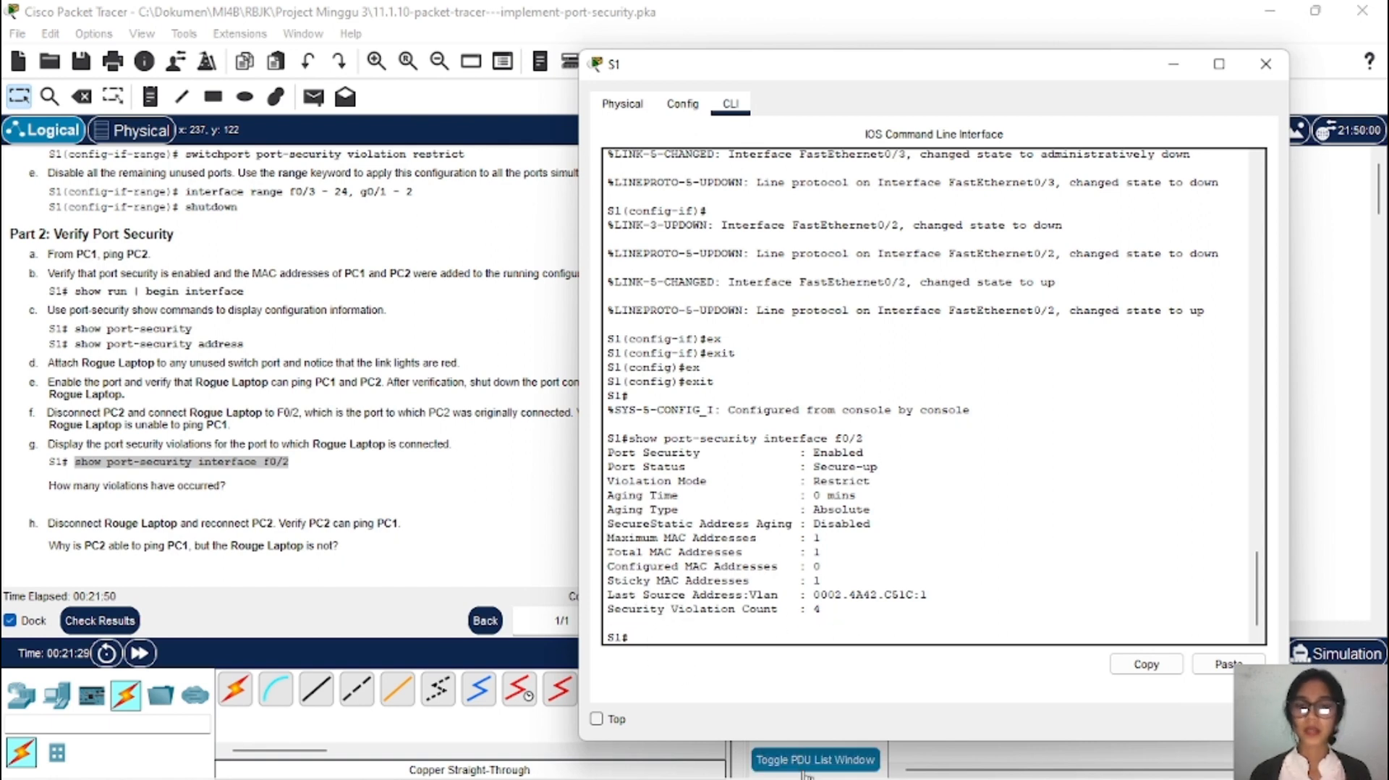
Step: Review the Restrict-mode output showing 4 violations, then close the S1 window
{"action": "left_click_drag", "start_coordinate": [1068, 75], "coordinate": [587, 79]}
{"action": "left_click", "coordinate": [903, 432]}
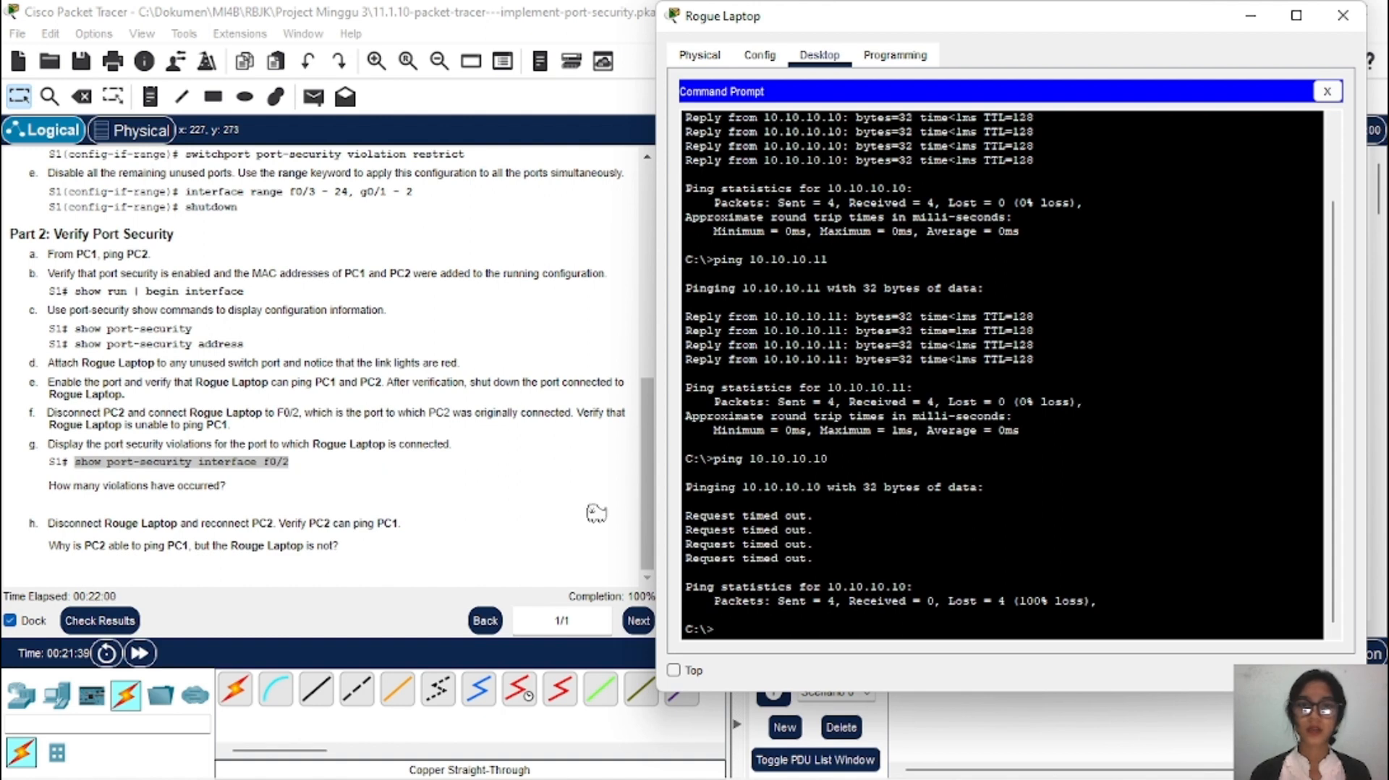
{"action": "left_click", "coordinate": [1250, 15]}
{"action": "left_click", "coordinate": [891, 268]}
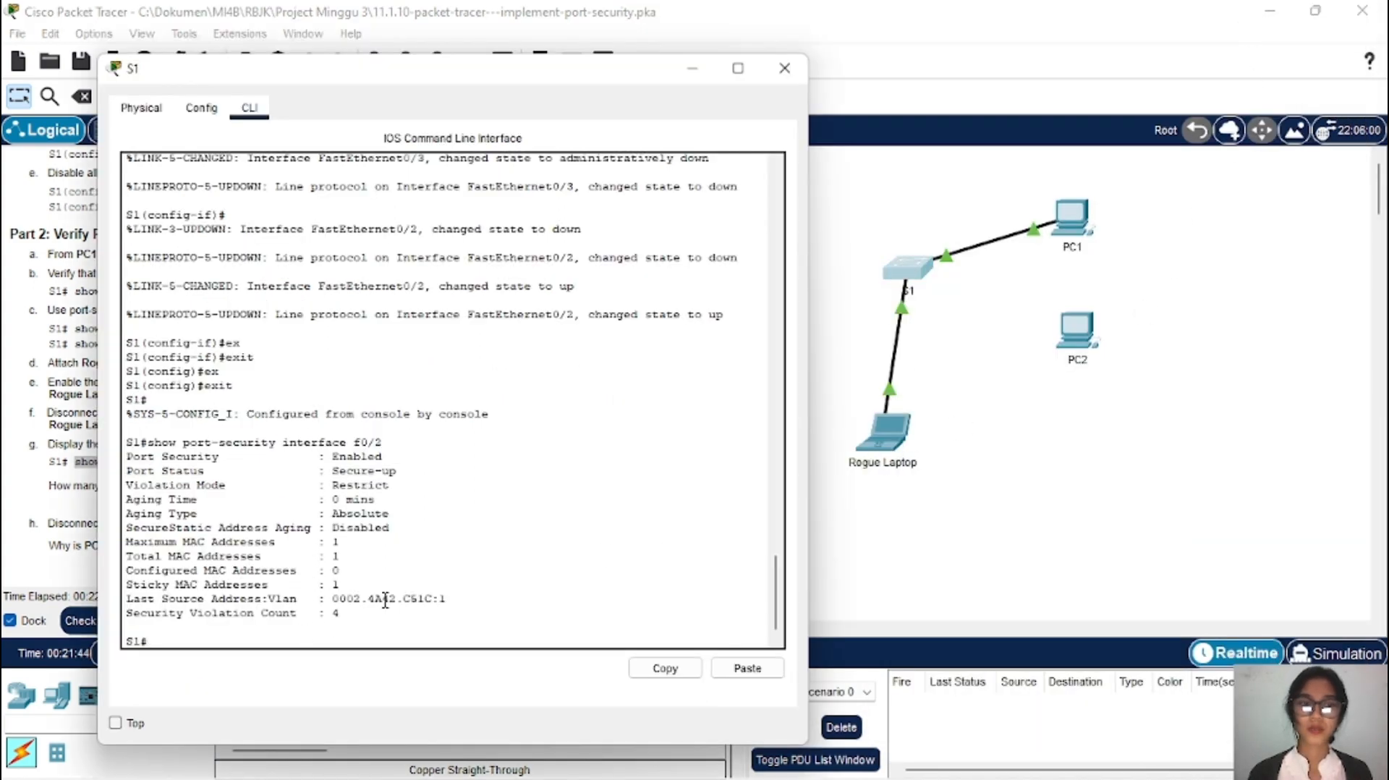
{"action": "left_click_drag", "start_coordinate": [483, 81], "coordinate": [835, 114]}
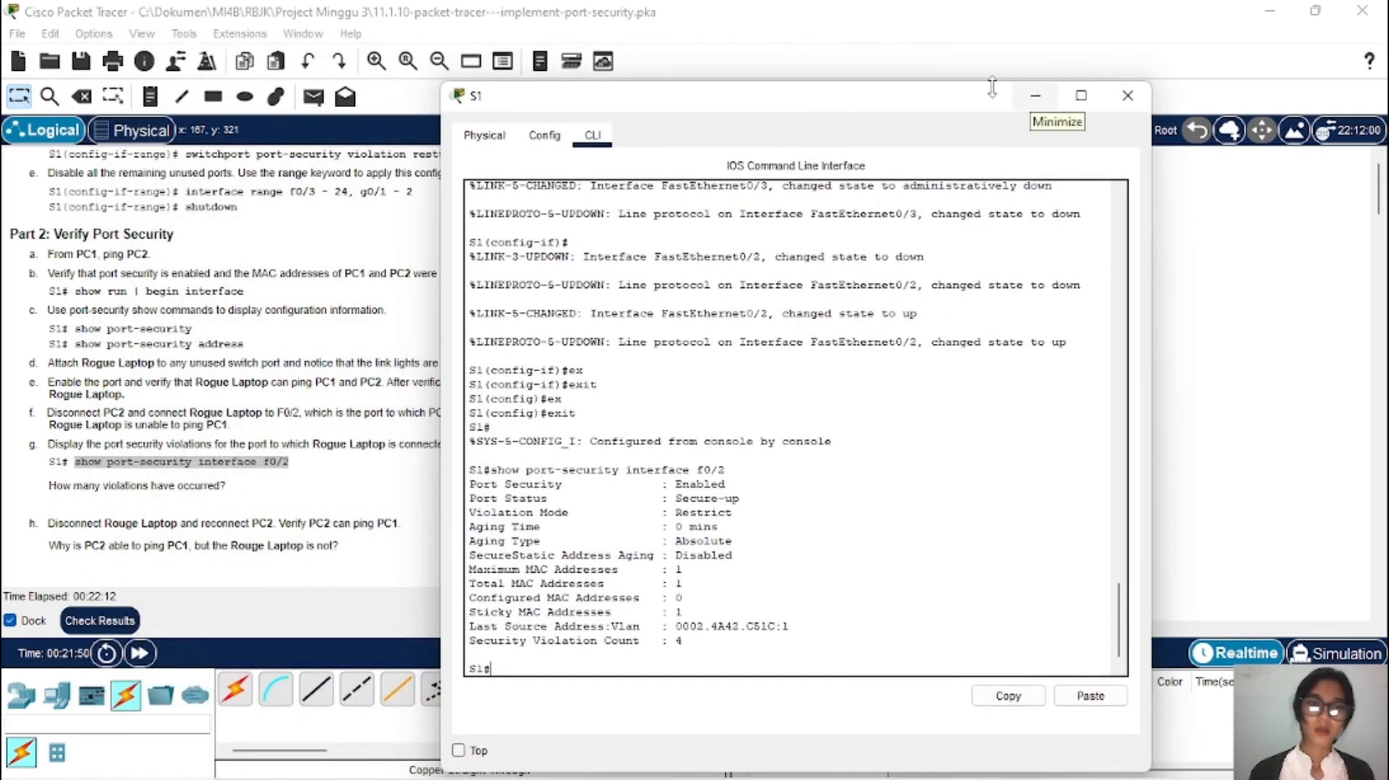
{"action": "left_click_drag", "start_coordinate": [892, 105], "coordinate": [1109, 88]}
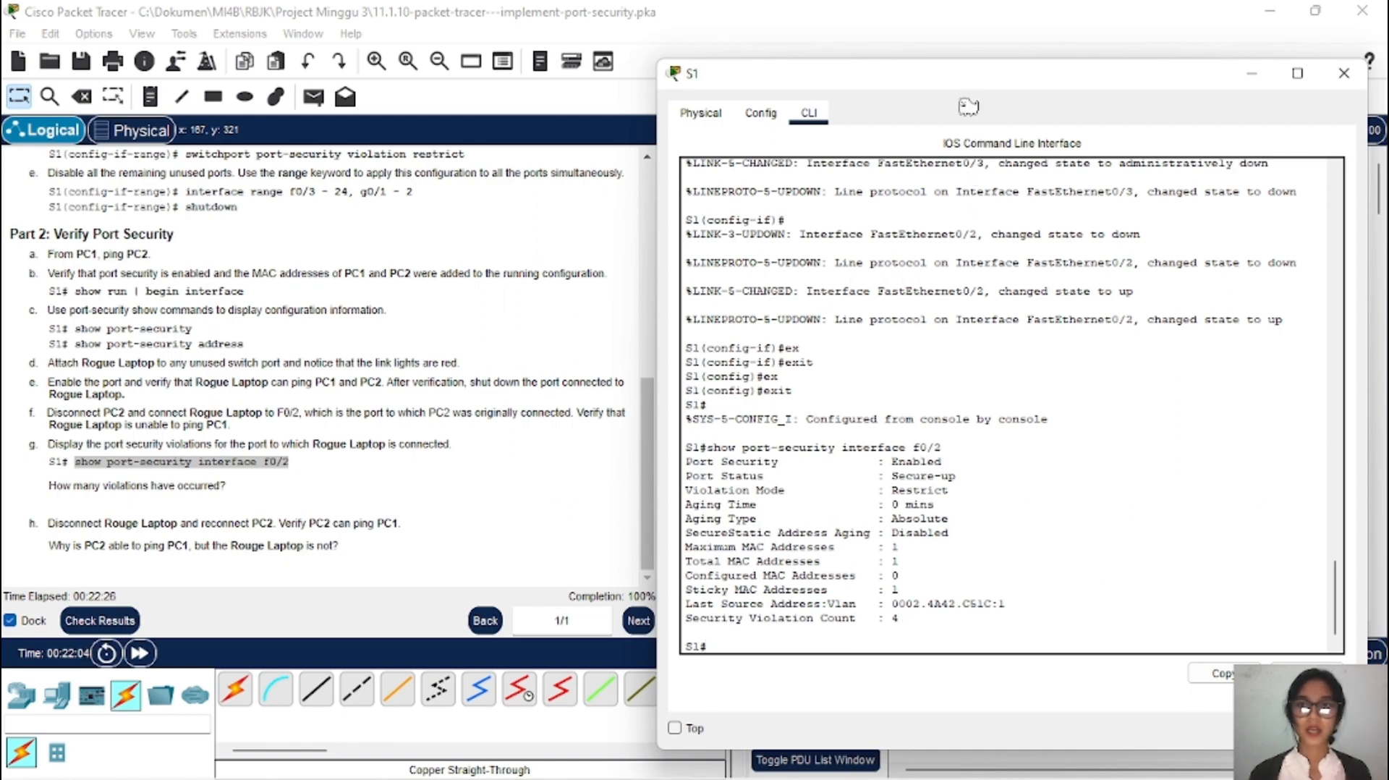
{"action": "left_click_drag", "start_coordinate": [960, 90], "coordinate": [944, 51]}
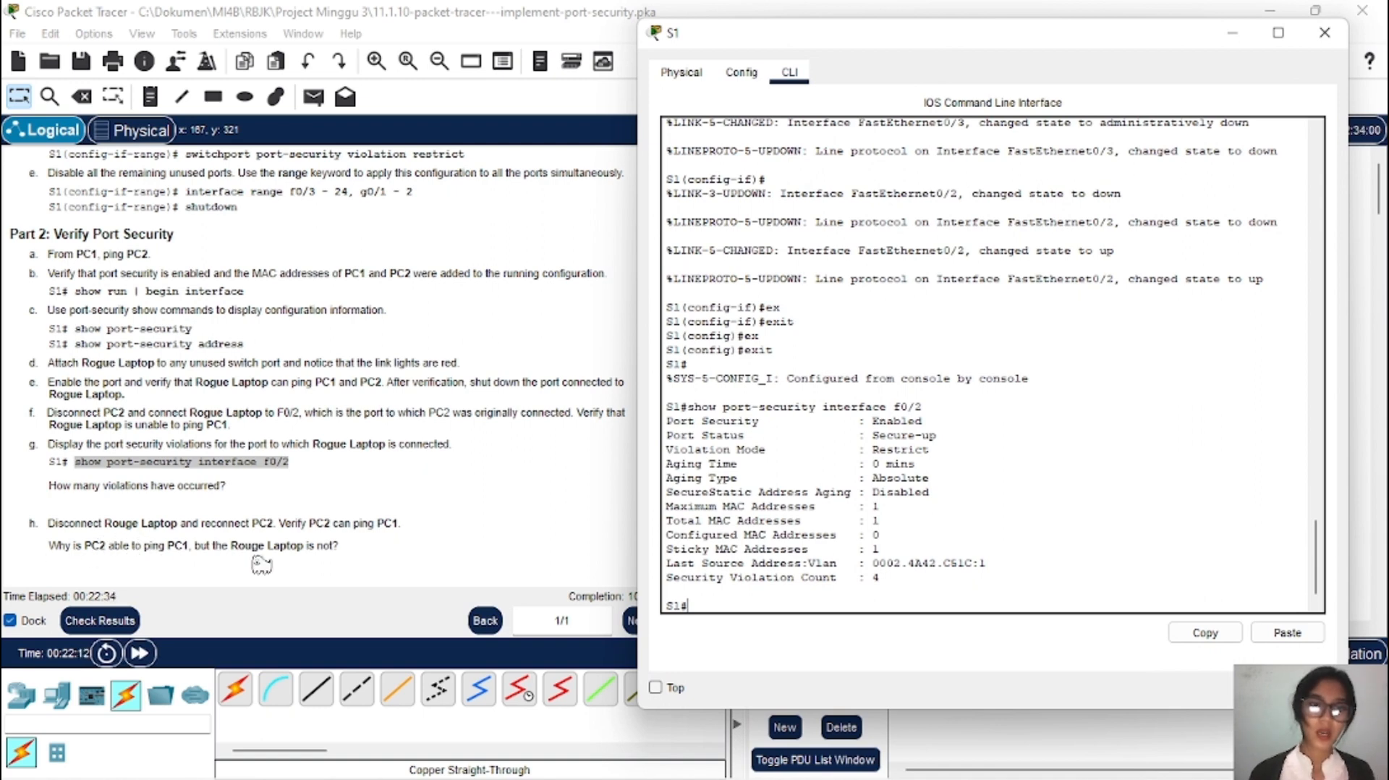
{"action": "left_click", "coordinate": [1235, 36]}
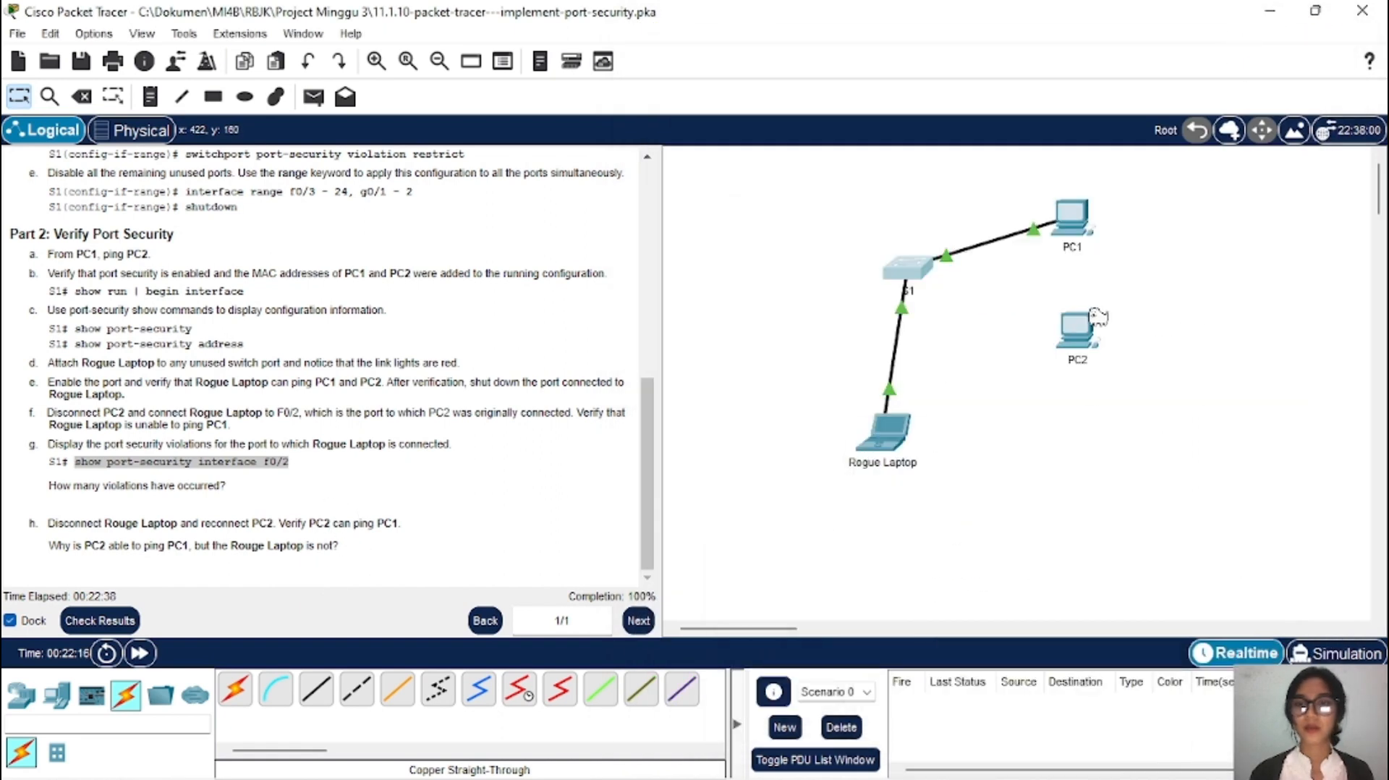
Step: Move the cable from the Rogue Laptop to PC2's FastEthernet0 port on S1
{"action": "left_click", "coordinate": [886, 395]}
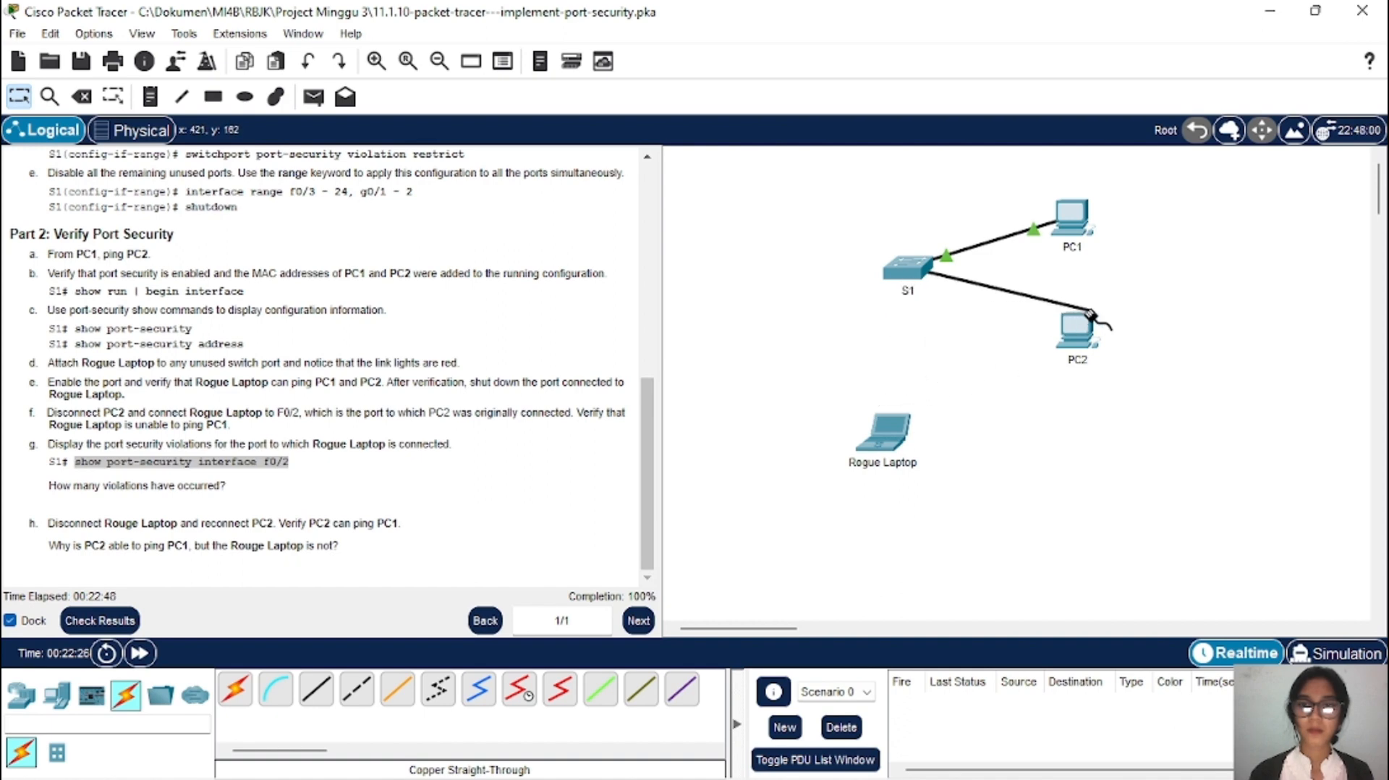
{"action": "left_click", "coordinate": [1081, 333]}
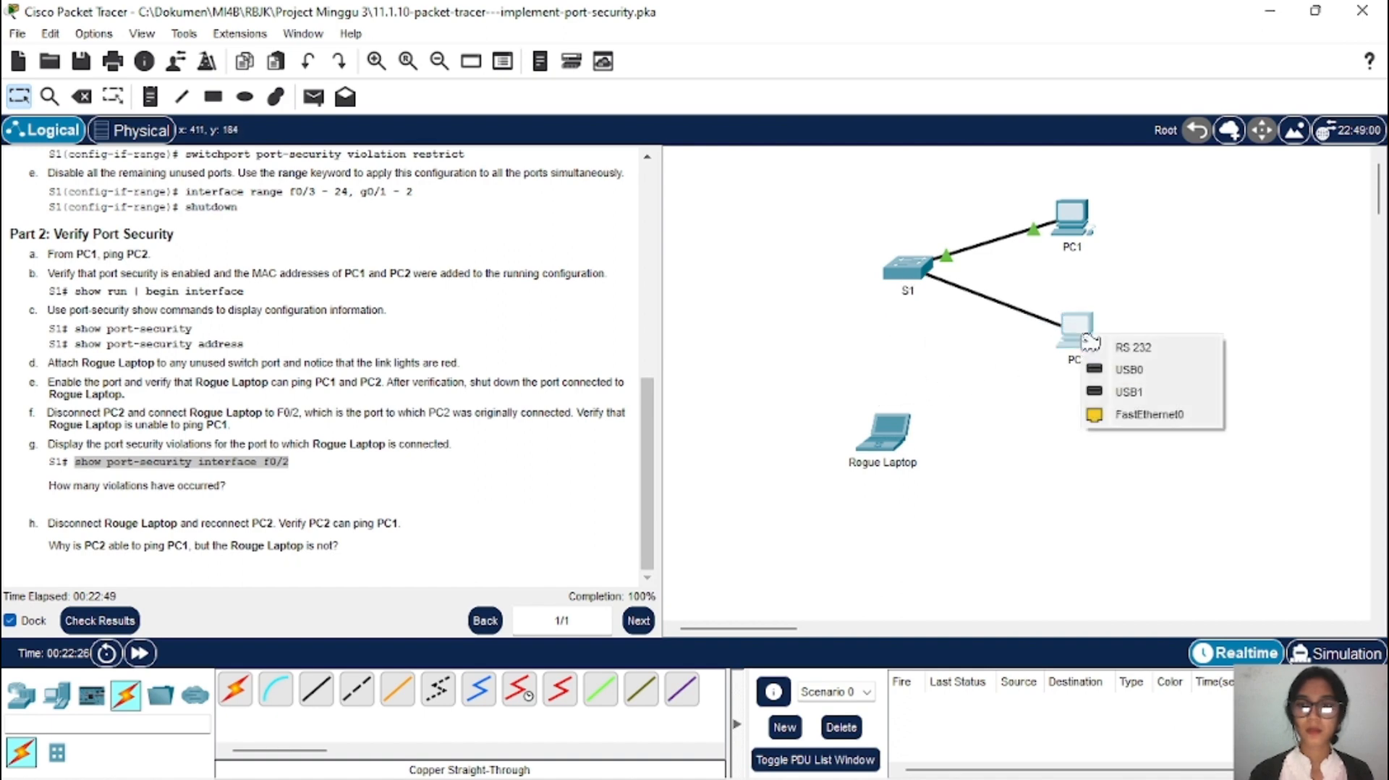
{"action": "left_click", "coordinate": [1146, 418]}
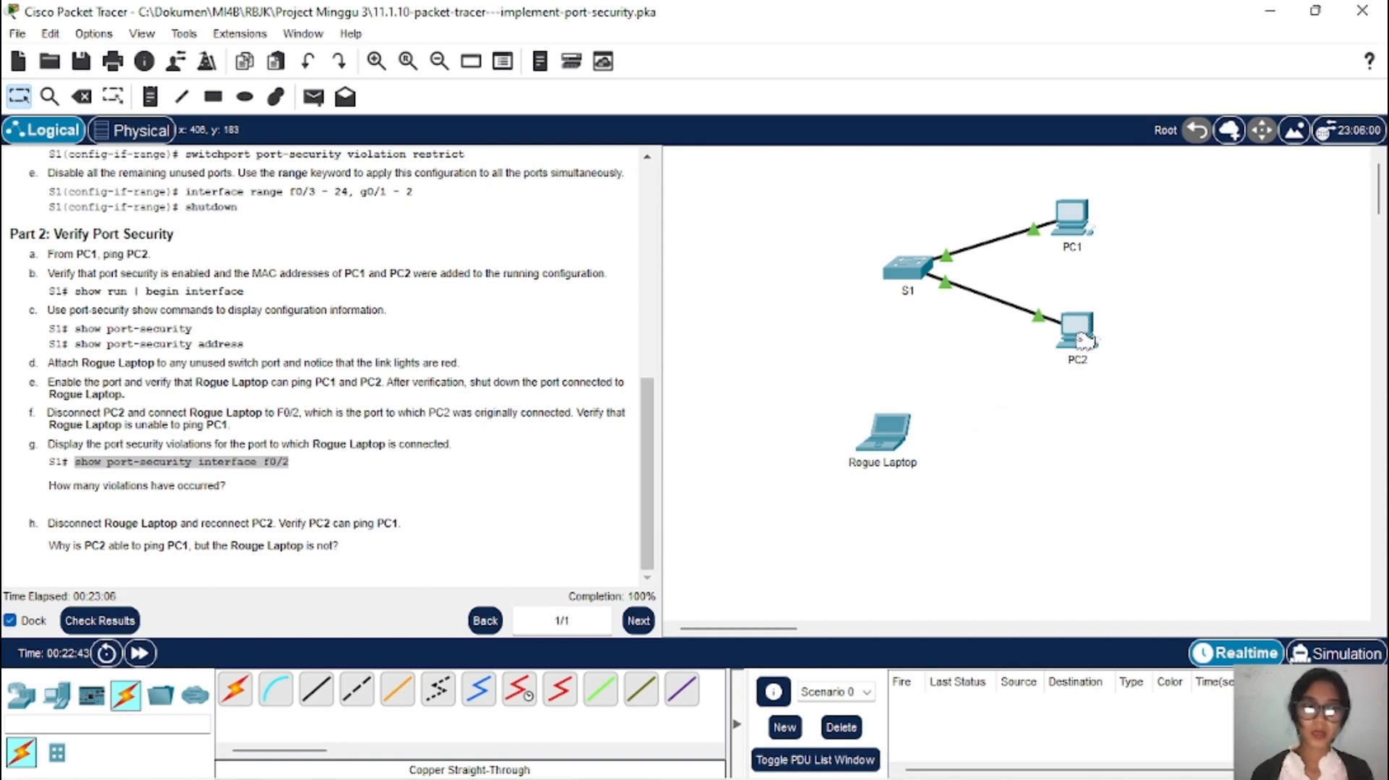
{"action": "mouse_move", "coordinate": [1083, 339]}
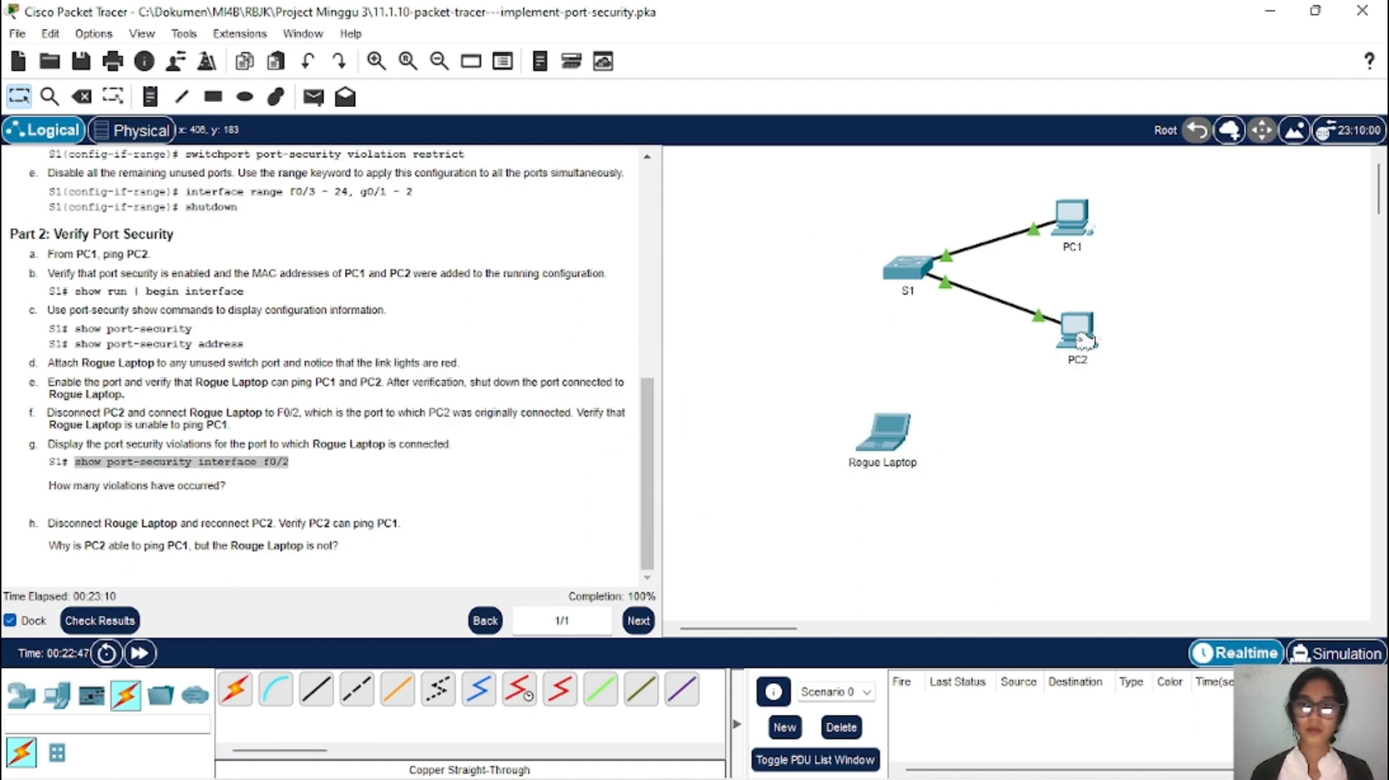
Step: Copy PC1's IPv4 address 10.10.10.10 from its IP Configuration
{"action": "left_click", "coordinate": [1085, 214]}
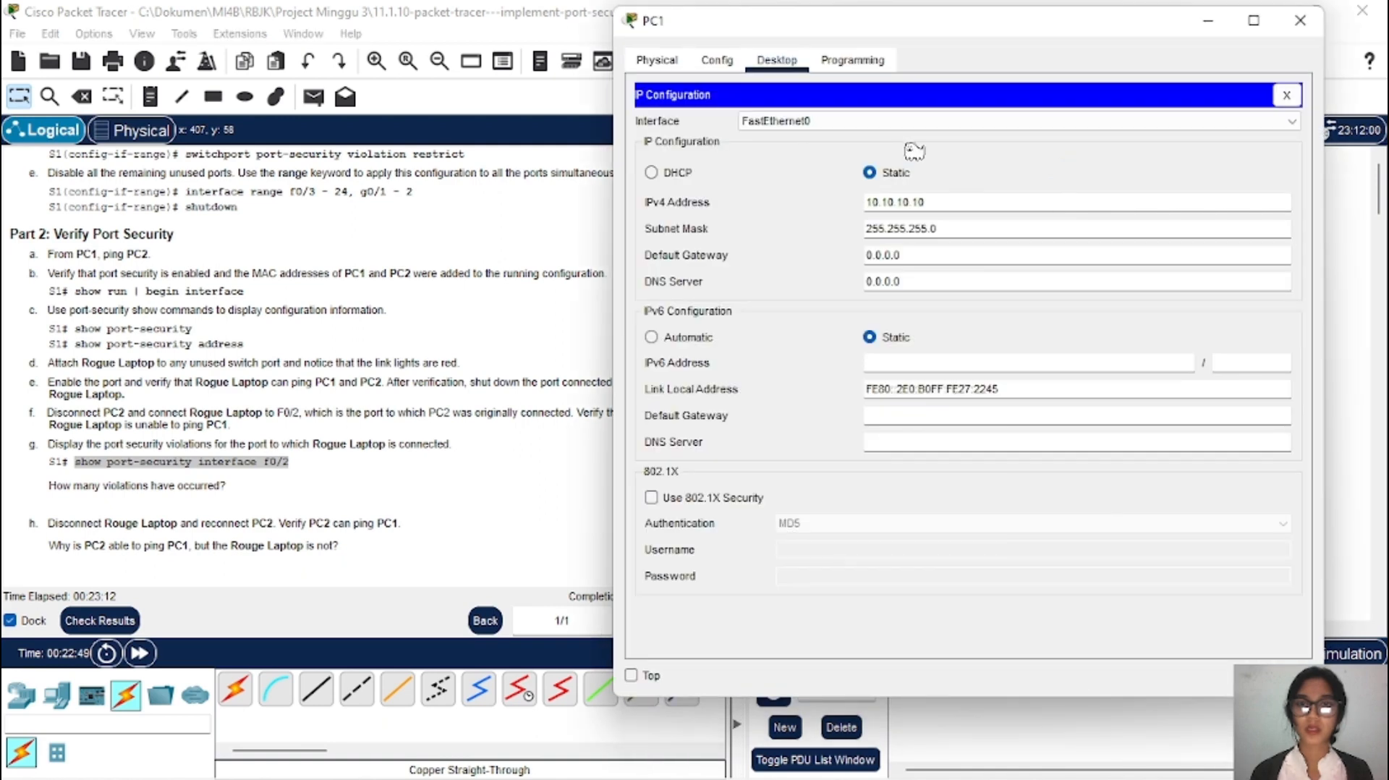
{"action": "left_click_drag", "start_coordinate": [925, 203], "coordinate": [856, 205]}
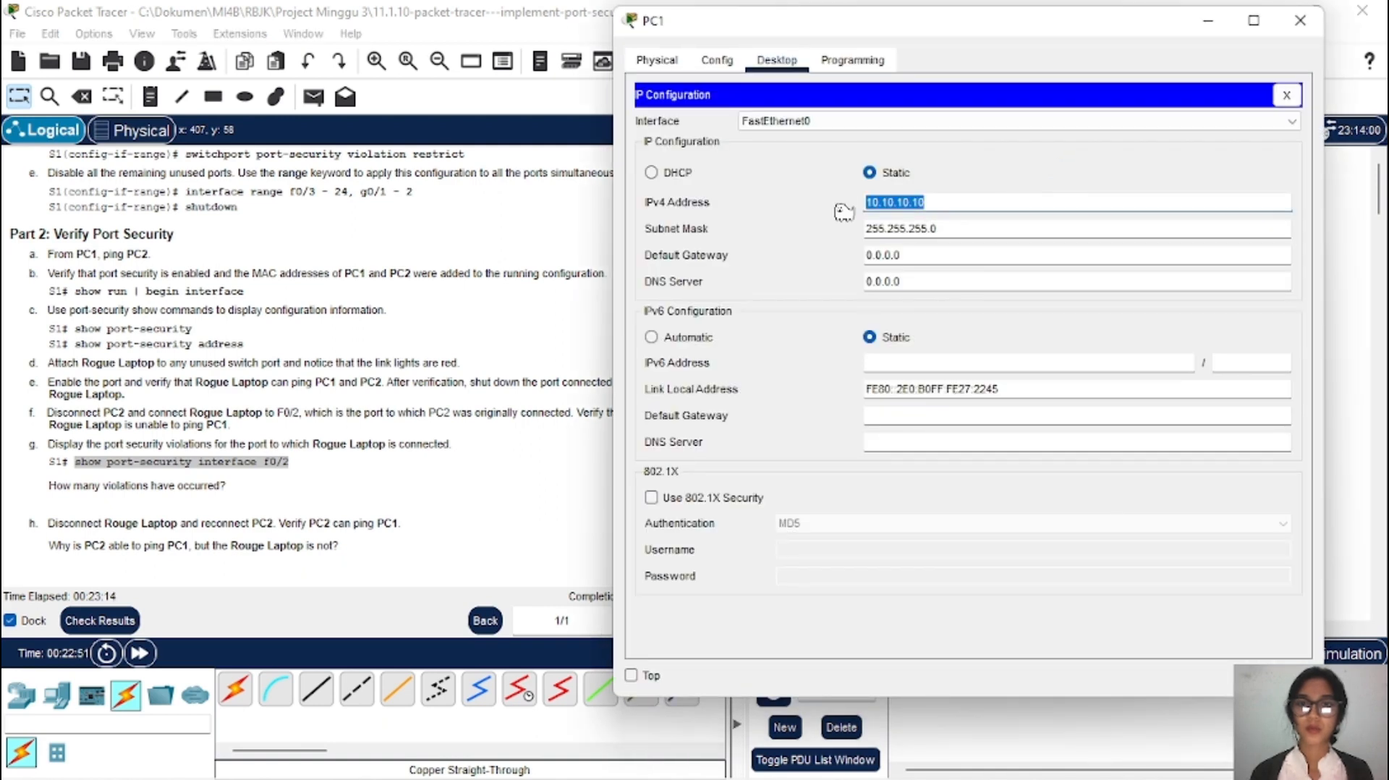
{"action": "left_click", "coordinate": [888, 203]}
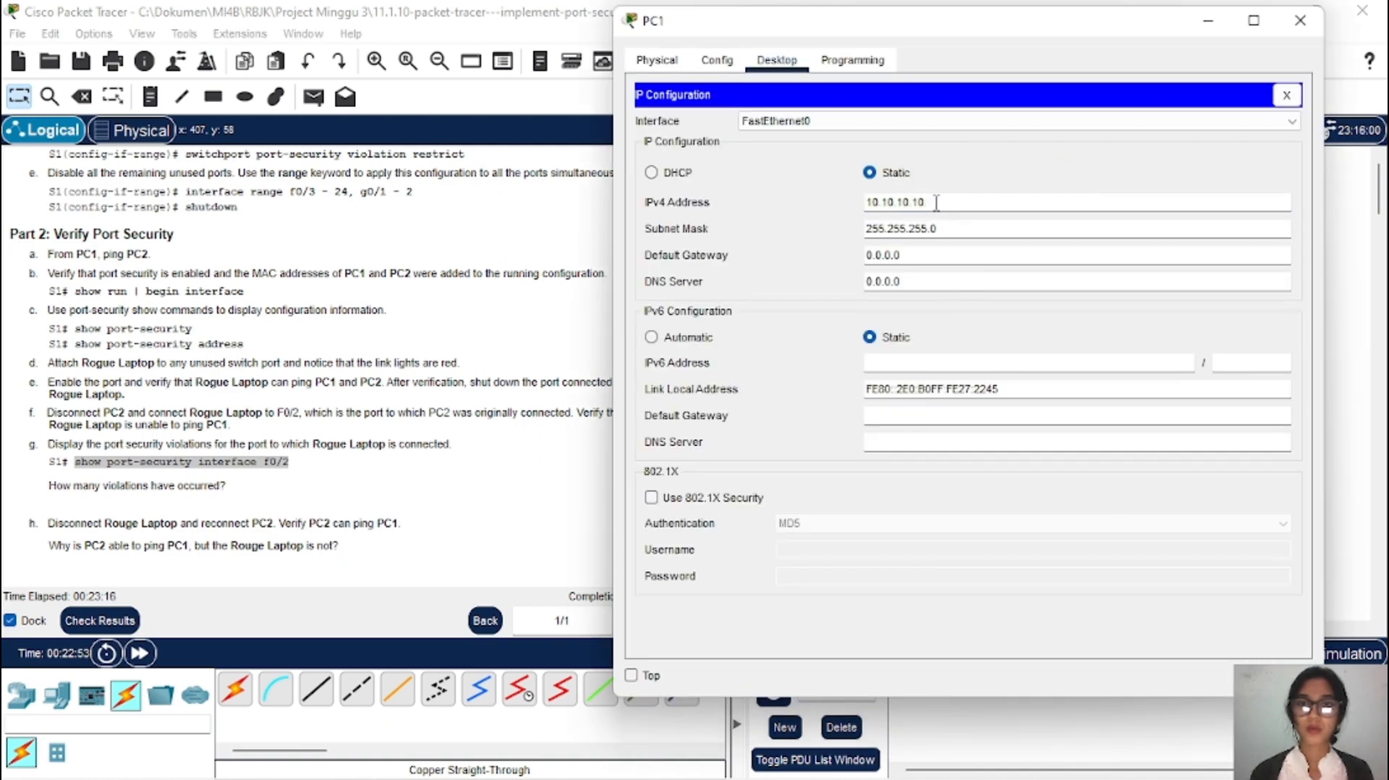
{"action": "double_click", "coordinate": [905, 202]}
{"action": "left_click", "coordinate": [868, 204]}
{"action": "left_click_drag", "start_coordinate": [927, 202], "coordinate": [873, 206]}
{"action": "double_click", "coordinate": [873, 205]}
{"action": "key", "text": "ctrl+c"}
{"action": "right_click", "coordinate": [868, 206]}
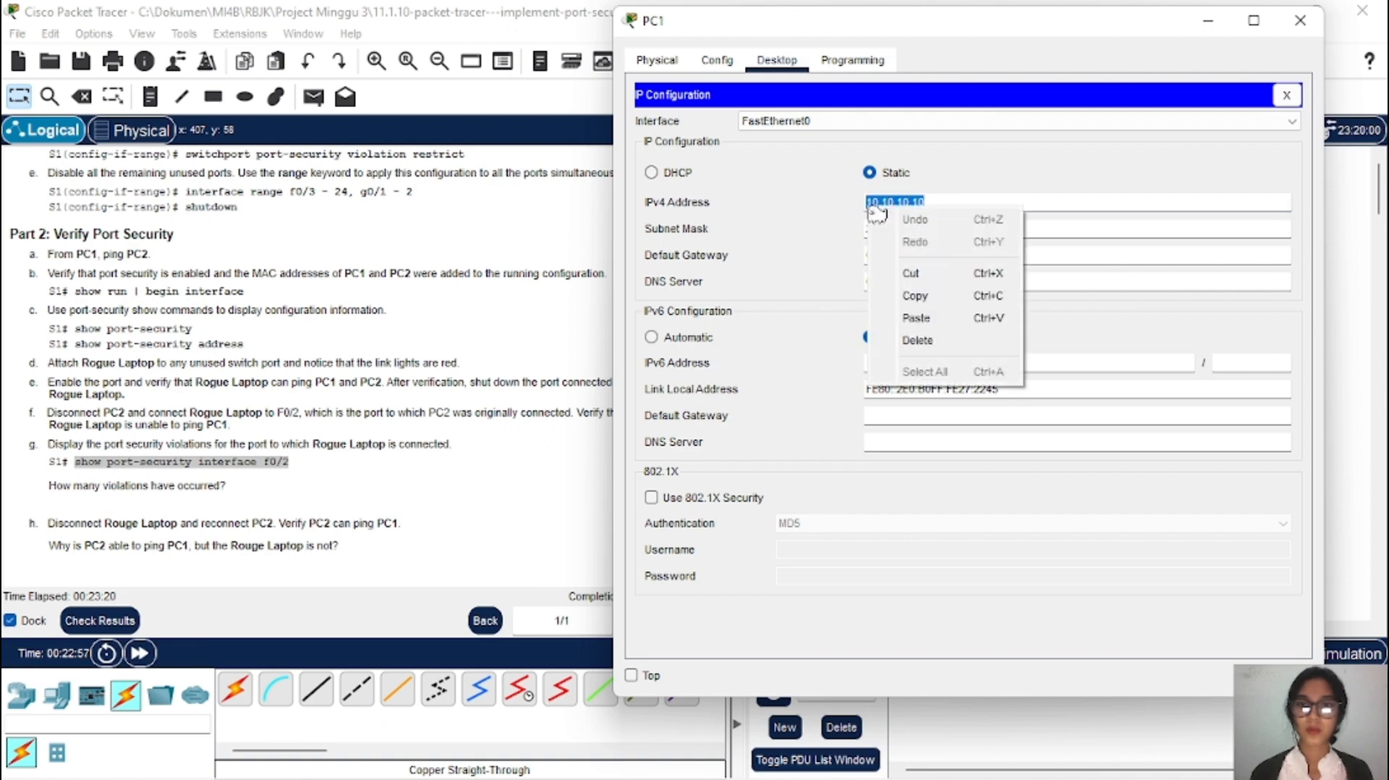
{"action": "left_click", "coordinate": [958, 295]}
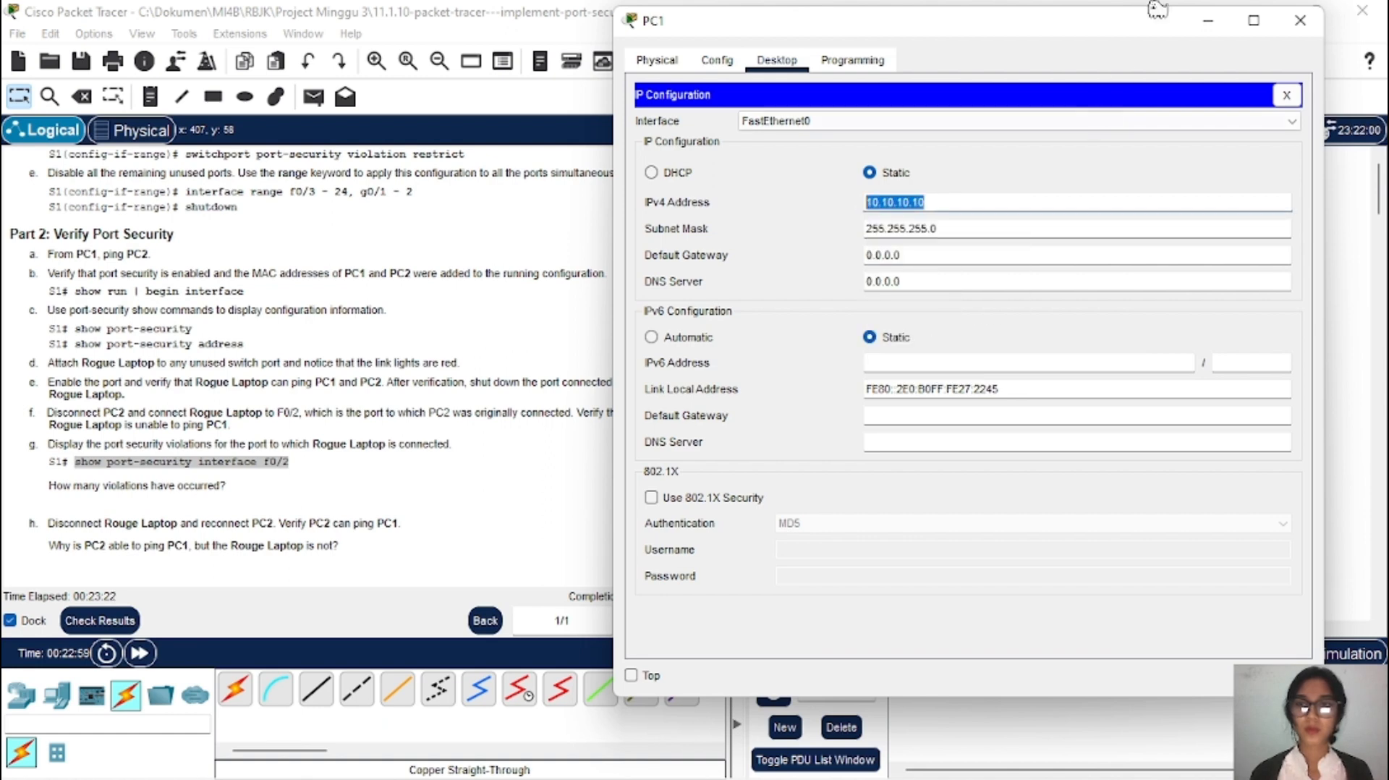
{"action": "left_click", "coordinate": [1212, 27]}
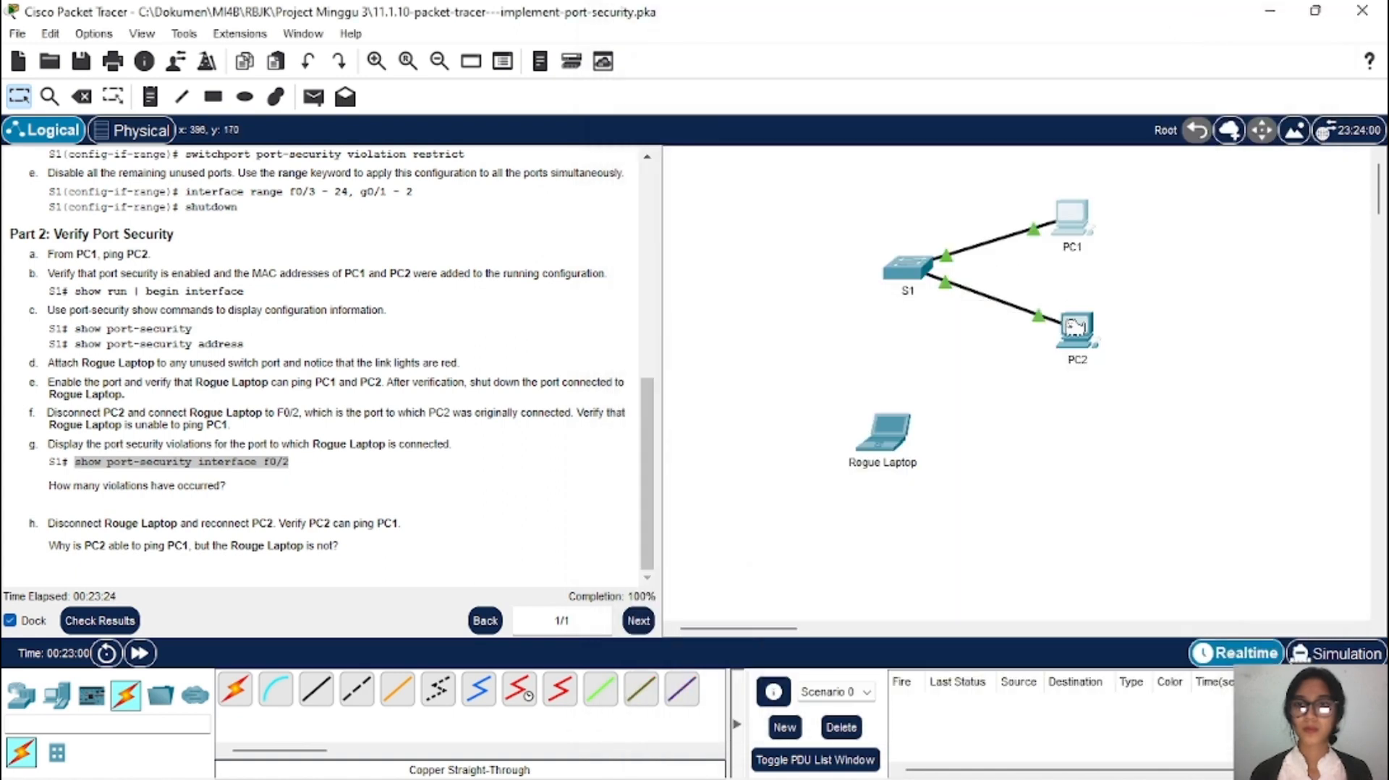
Step: Ping 10.10.10.10 from PC2's Command Prompt, getting four replies with 0% loss
{"action": "left_click", "coordinate": [1075, 327]}
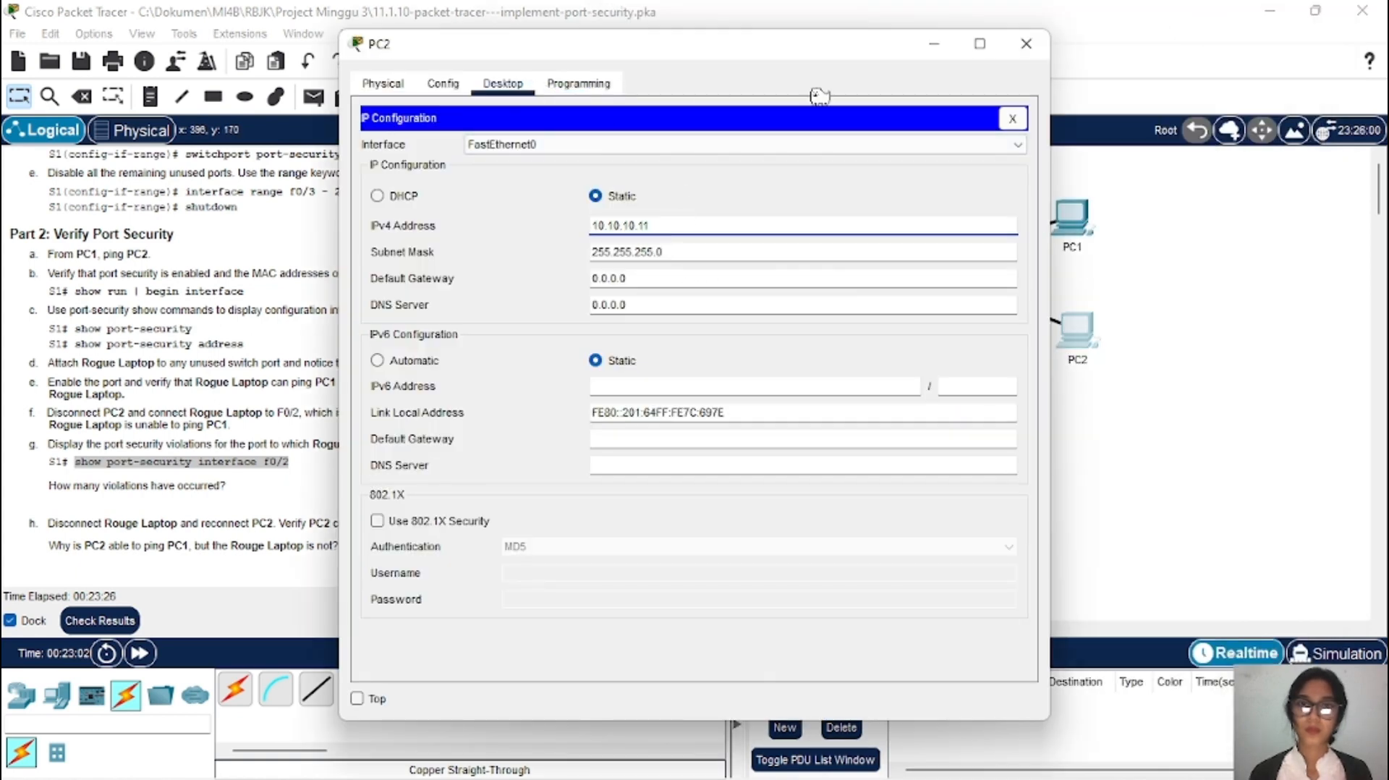
{"action": "left_click", "coordinate": [1014, 122]}
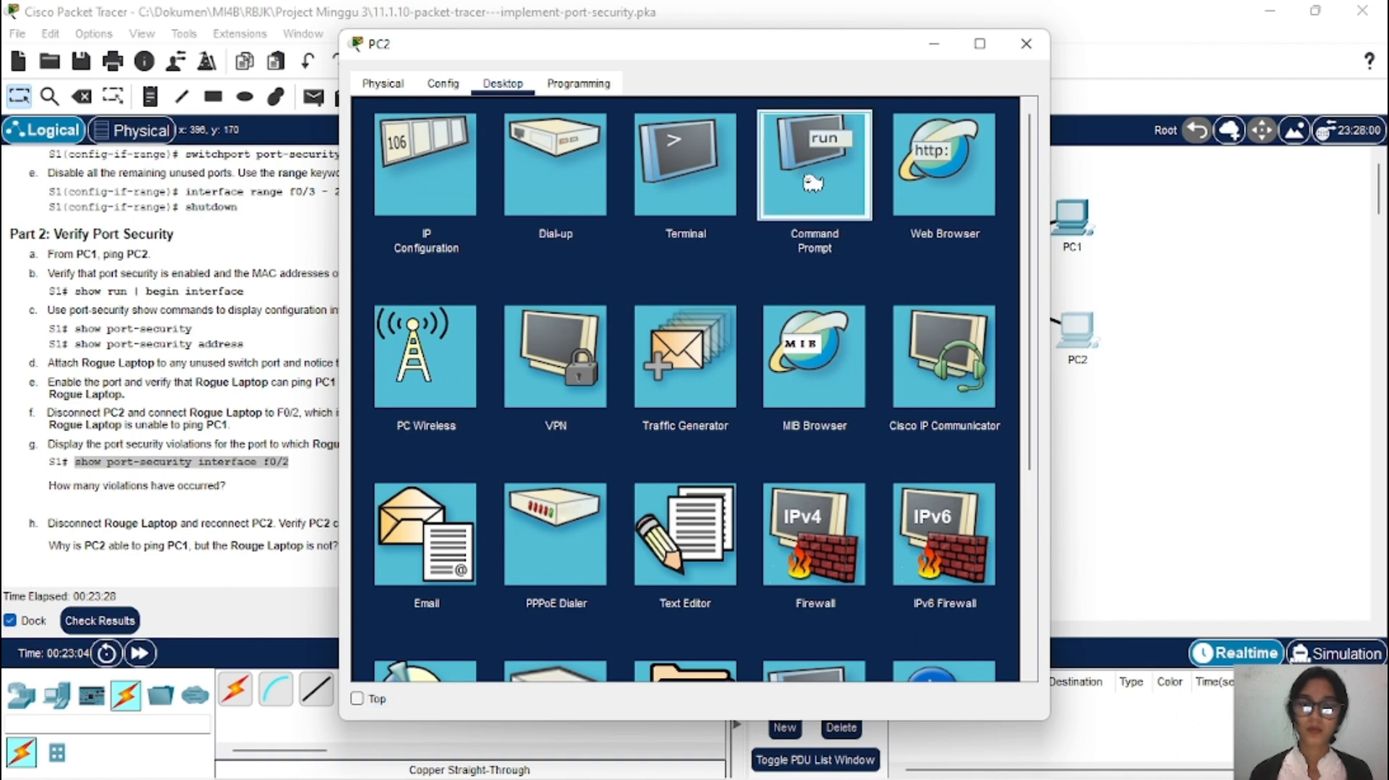
{"action": "left_click", "coordinate": [812, 160]}
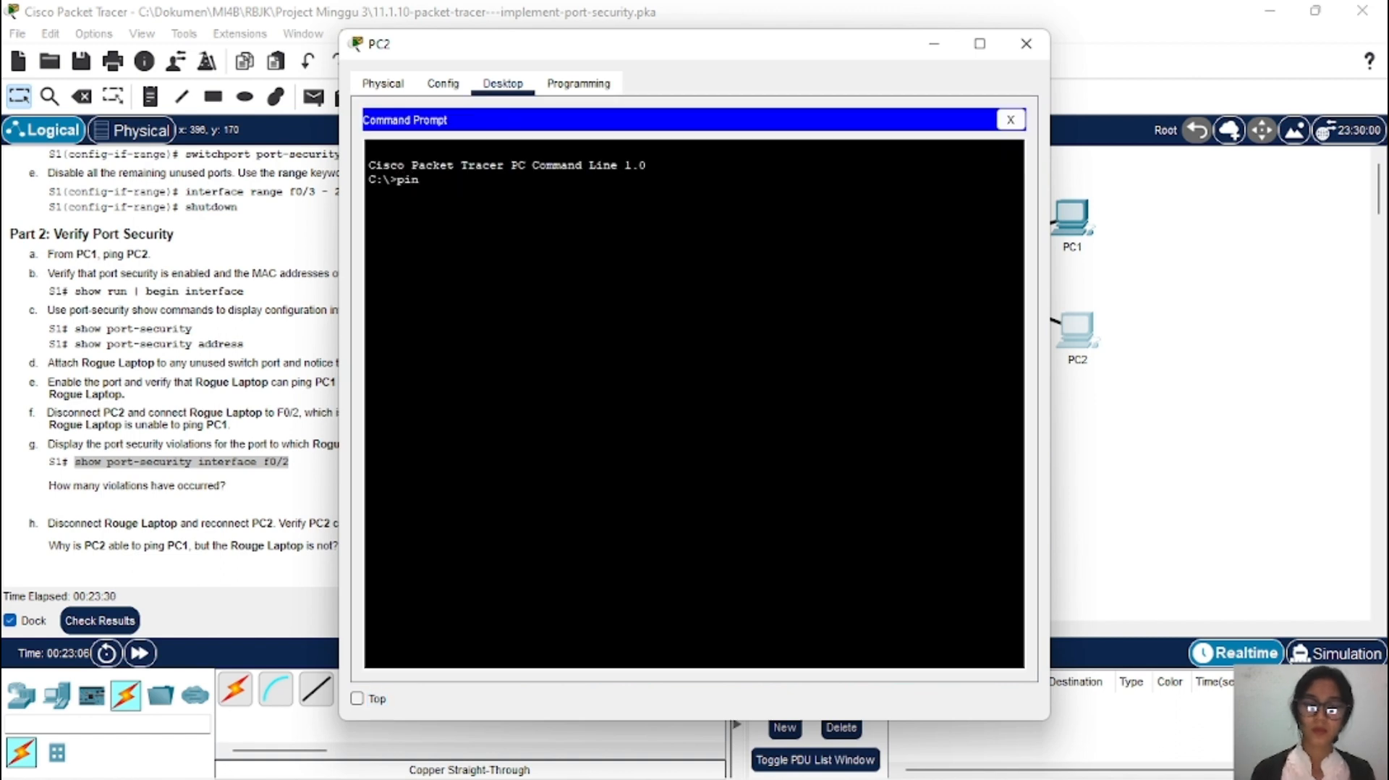
{"action": "type", "text": "ping"}
{"action": "right_click", "coordinate": [650, 224]}
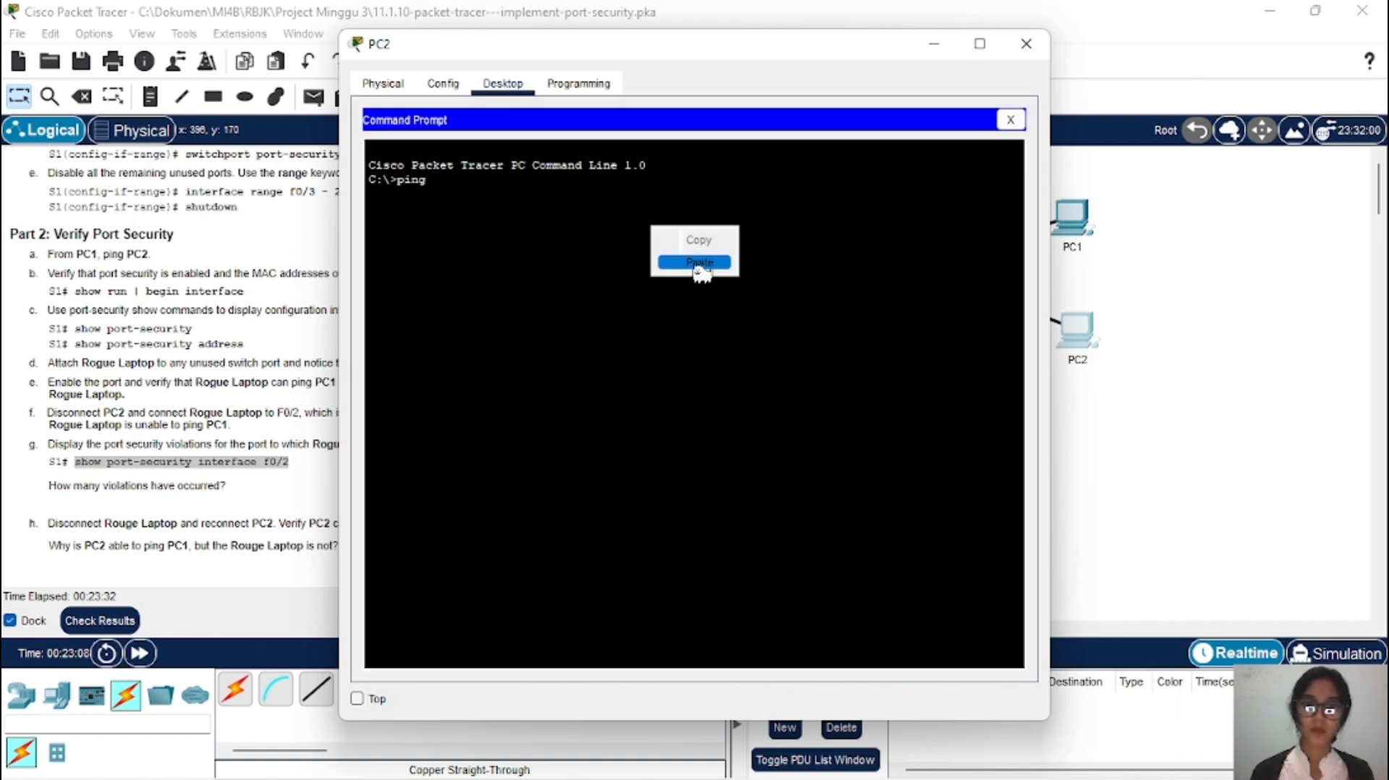
{"action": "left_click", "coordinate": [698, 267]}
{"action": "key", "text": "Return"}
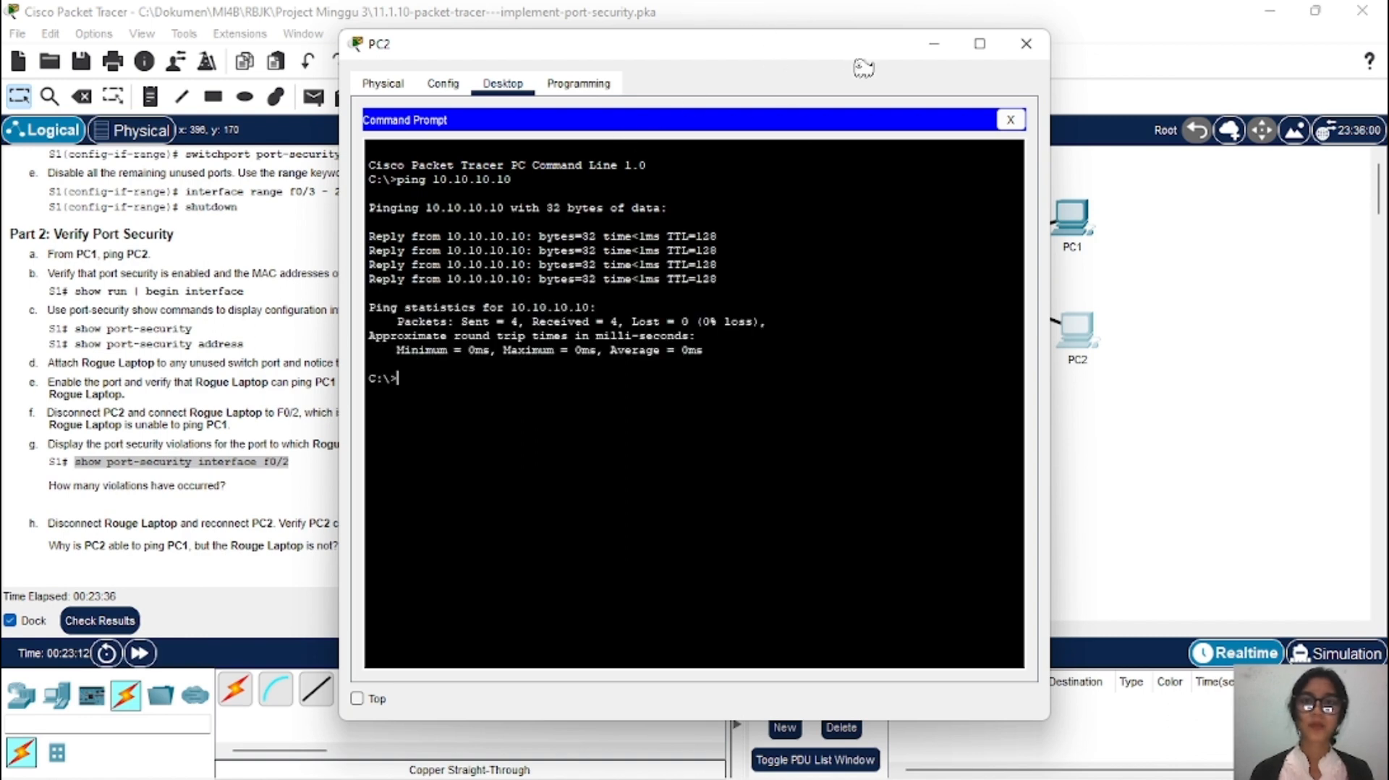
{"action": "left_click_drag", "start_coordinate": [846, 50], "coordinate": [567, 108]}
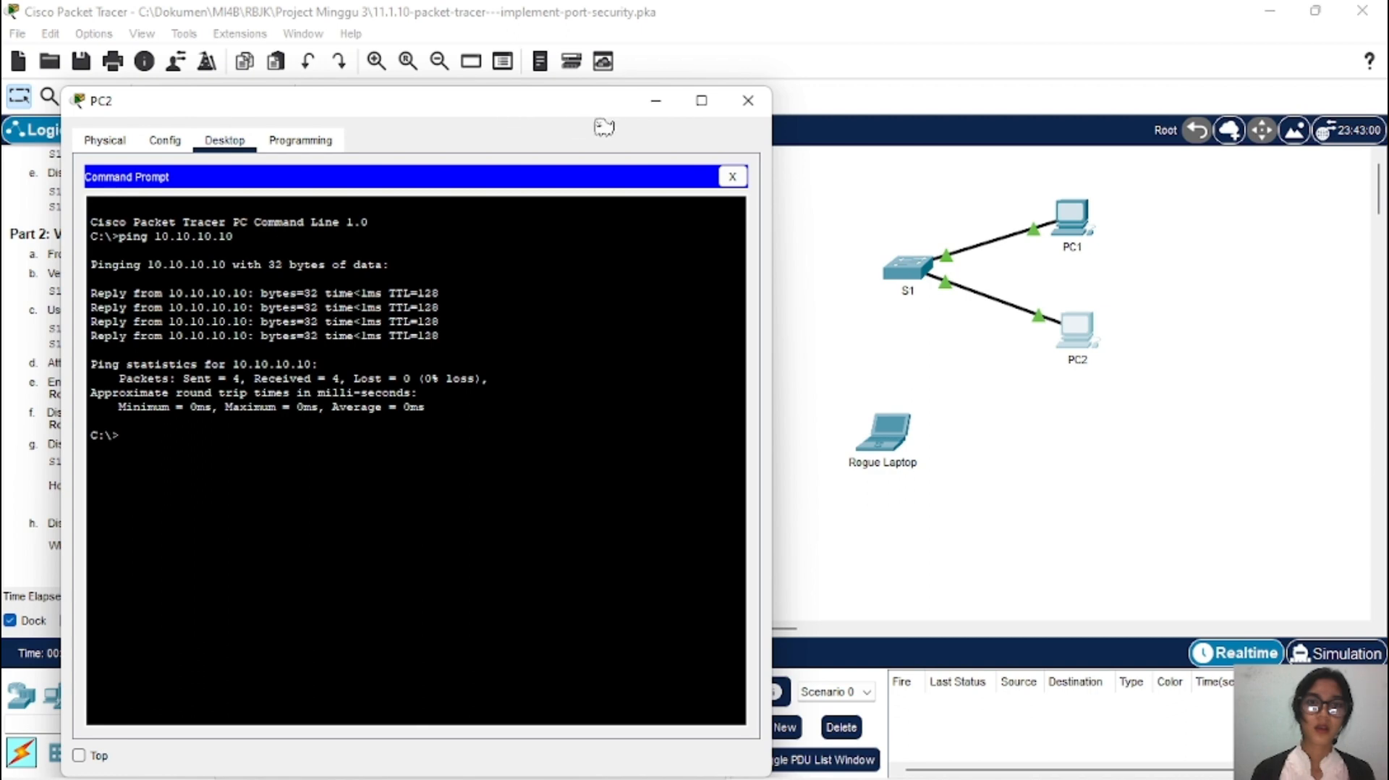
{"action": "left_click", "coordinate": [657, 103]}
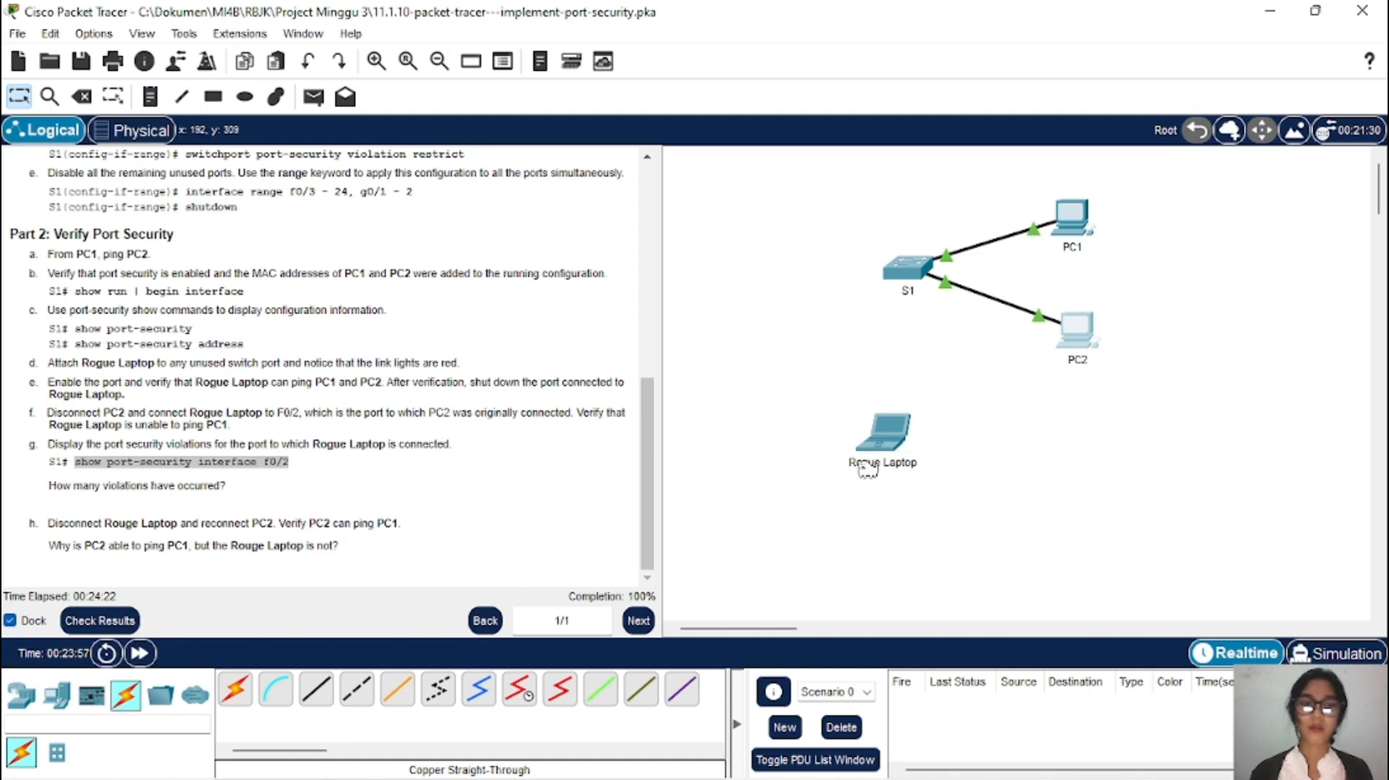
{"action": "mouse_move", "coordinate": [867, 468]}
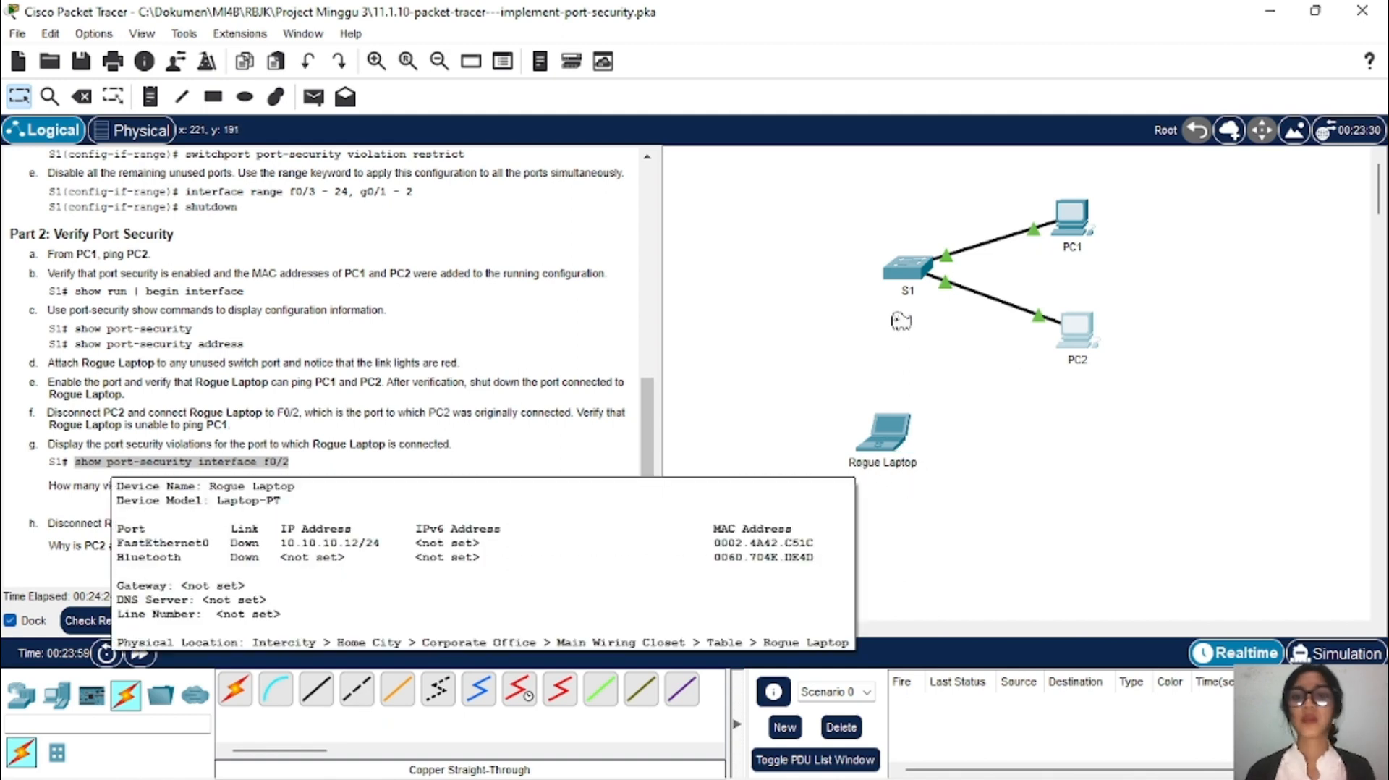
{"action": "scroll", "coordinate": [460, 342], "scroll_direction": "up", "scroll_amount": 15}
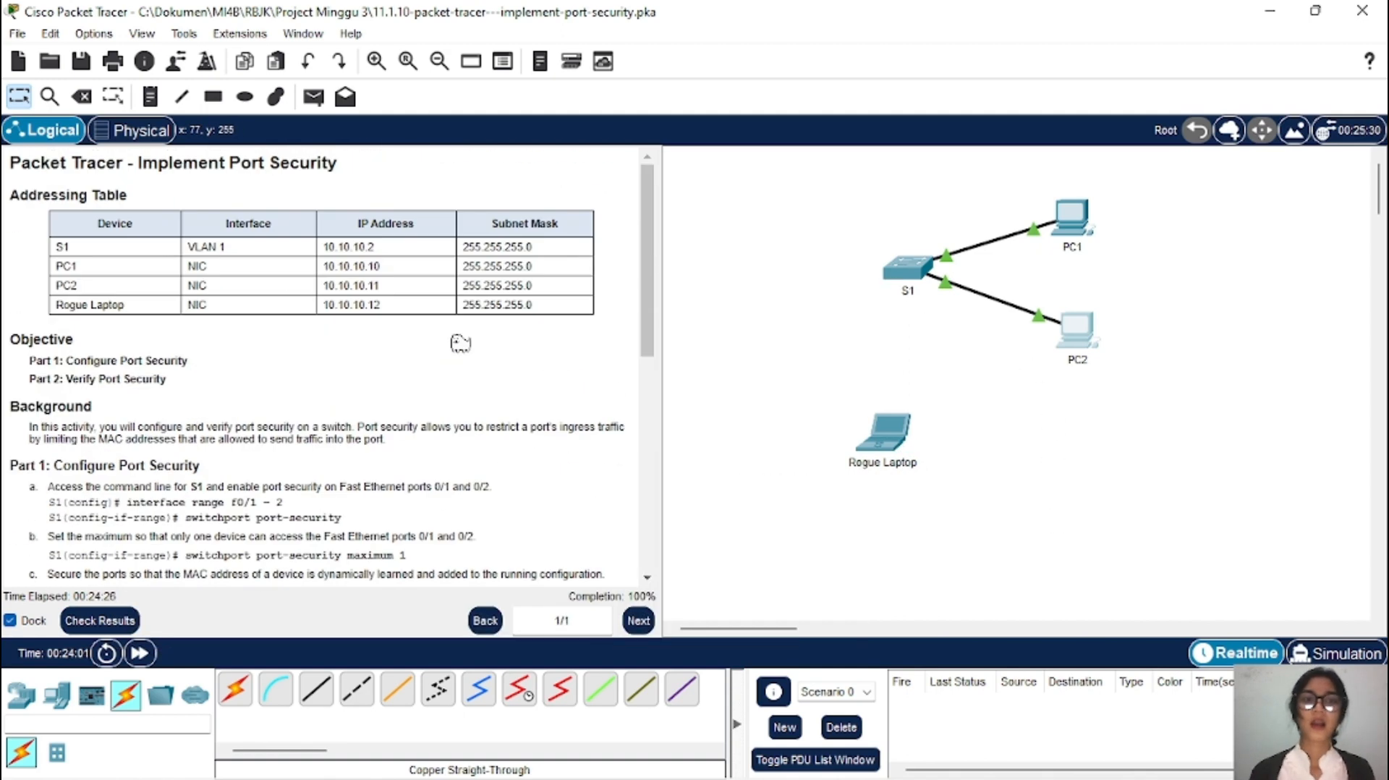
Step: Review the 100/100 score across all 34 assessment items, then exit Packet Tracer
{"action": "left_click", "coordinate": [96, 623]}
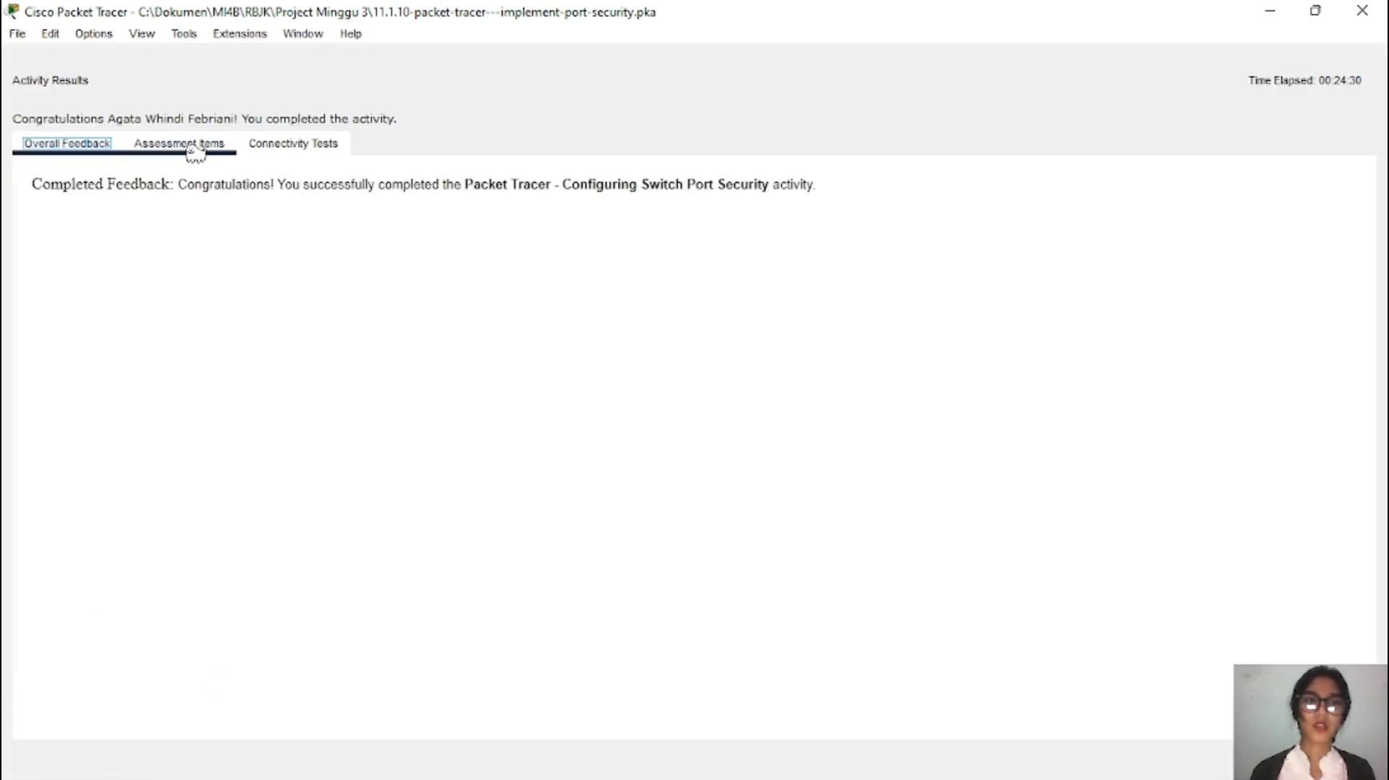
{"action": "left_click", "coordinate": [192, 146]}
{"action": "scroll", "coordinate": [335, 466], "scroll_direction": "down", "scroll_amount": 11}
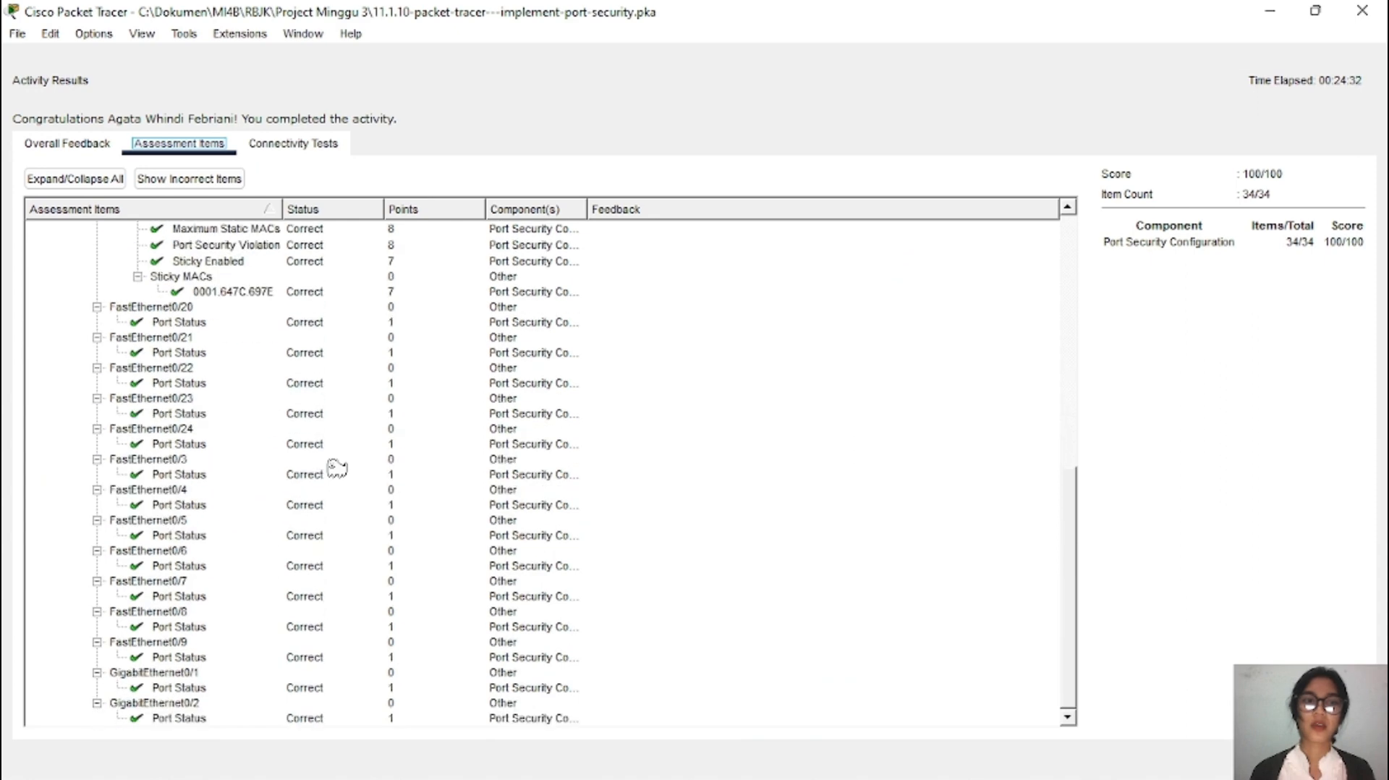
{"action": "scroll", "coordinate": [336, 466], "scroll_direction": "up", "scroll_amount": 11}
{"action": "scroll", "coordinate": [336, 467], "scroll_direction": "down", "scroll_amount": 11}
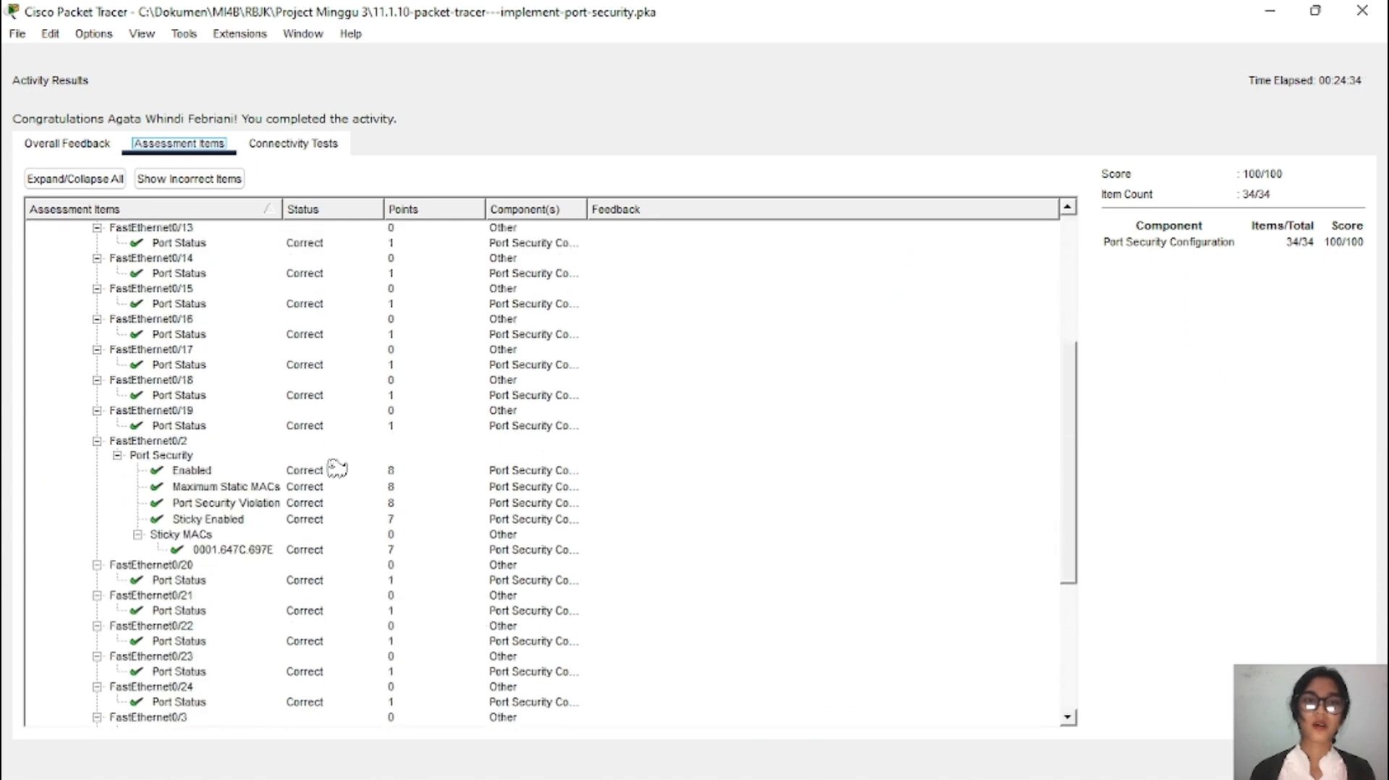
{"action": "left_click", "coordinate": [1376, 14]}
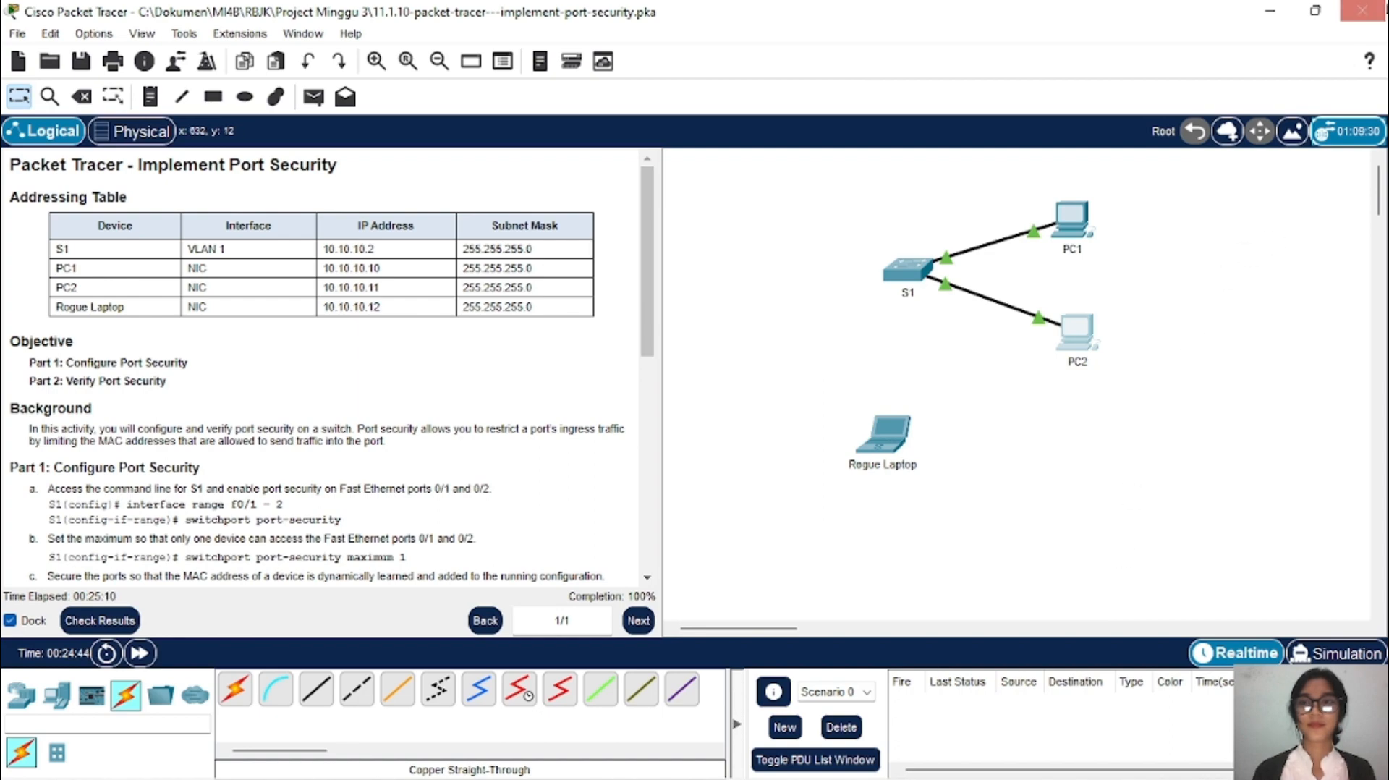
{"action": "left_click", "coordinate": [1362, 10]}
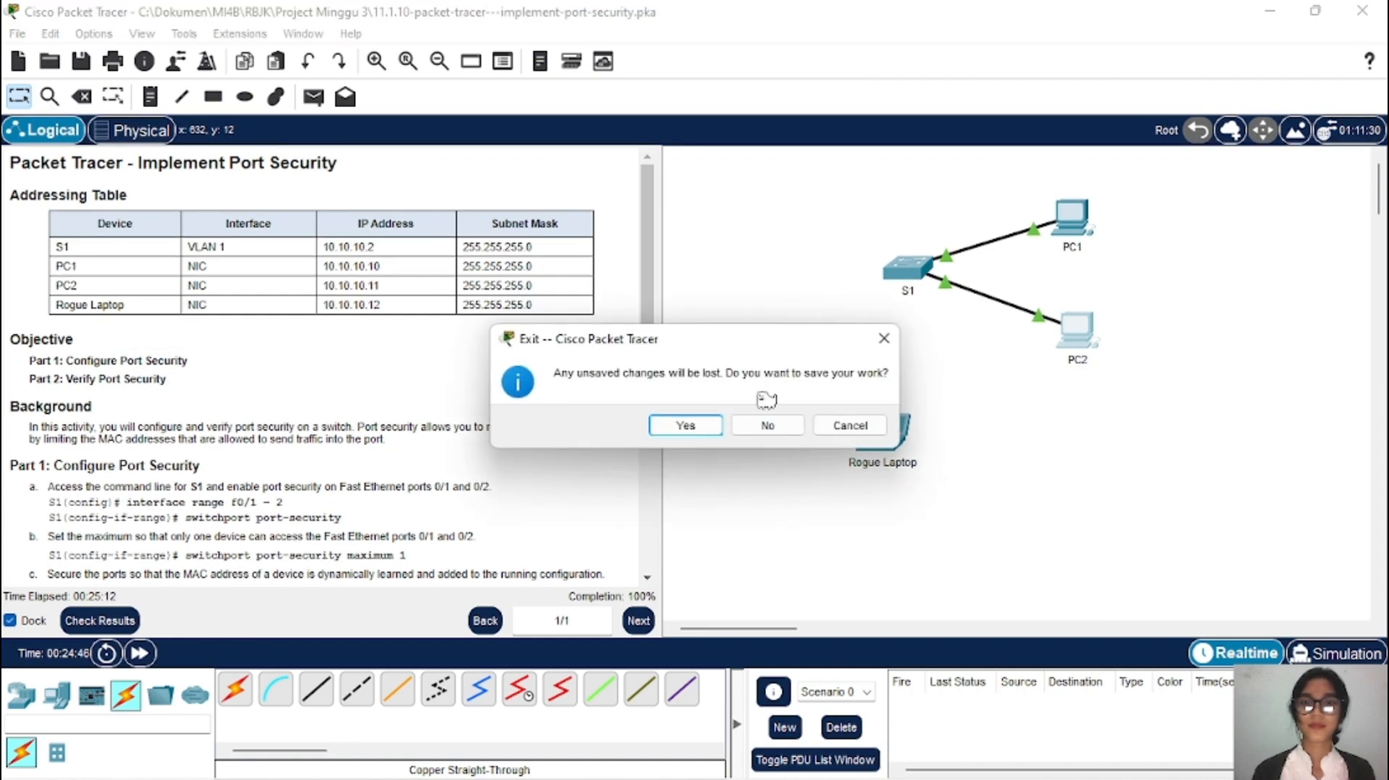